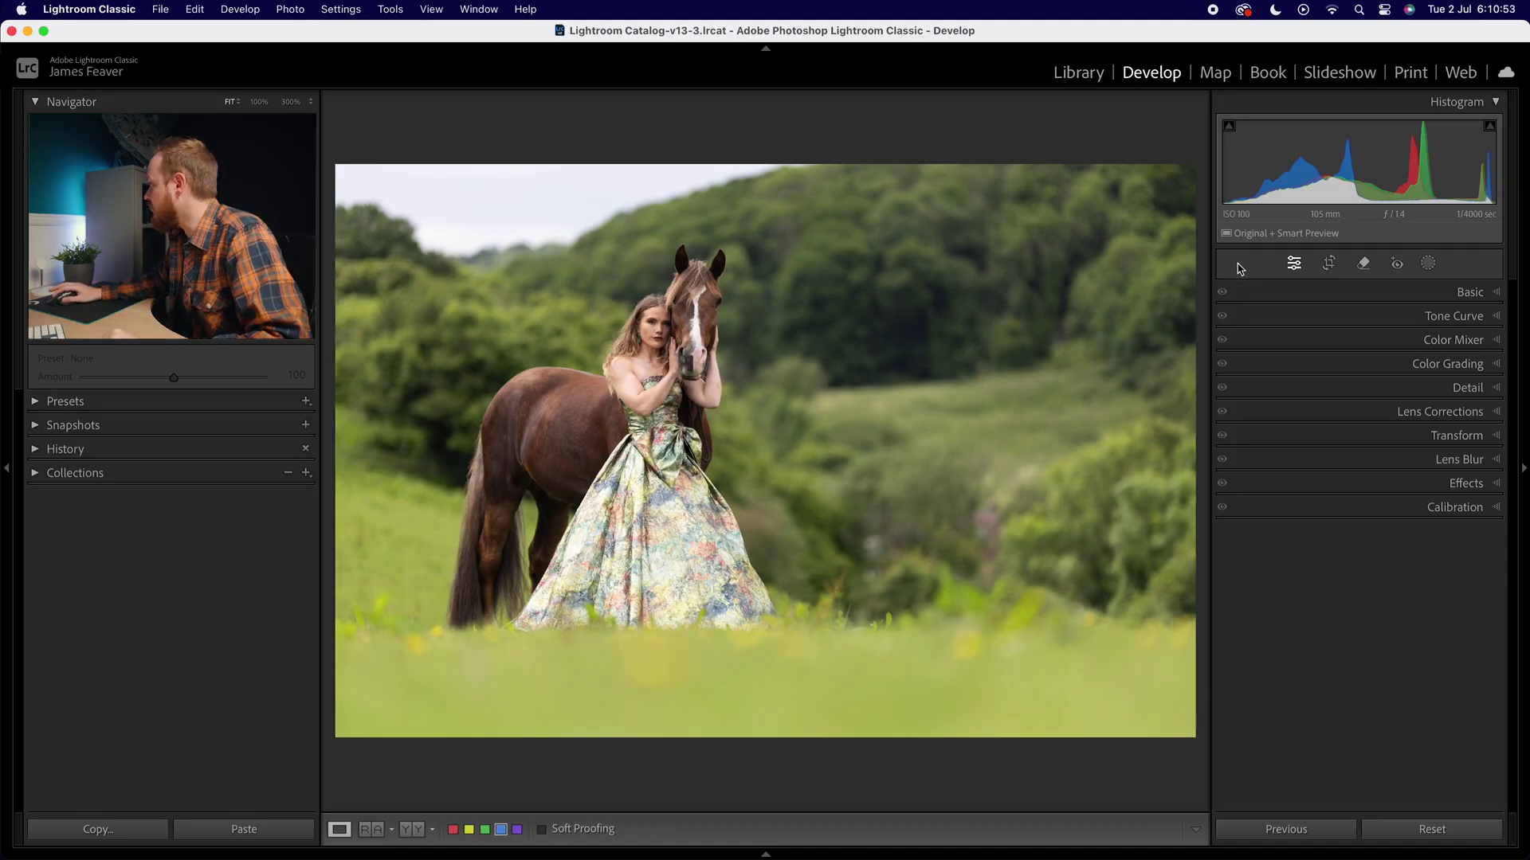
Crop the photo slightly tighter at its original aspect ratio and reposition the frame around the woman and horse.
left_click(1329, 265)
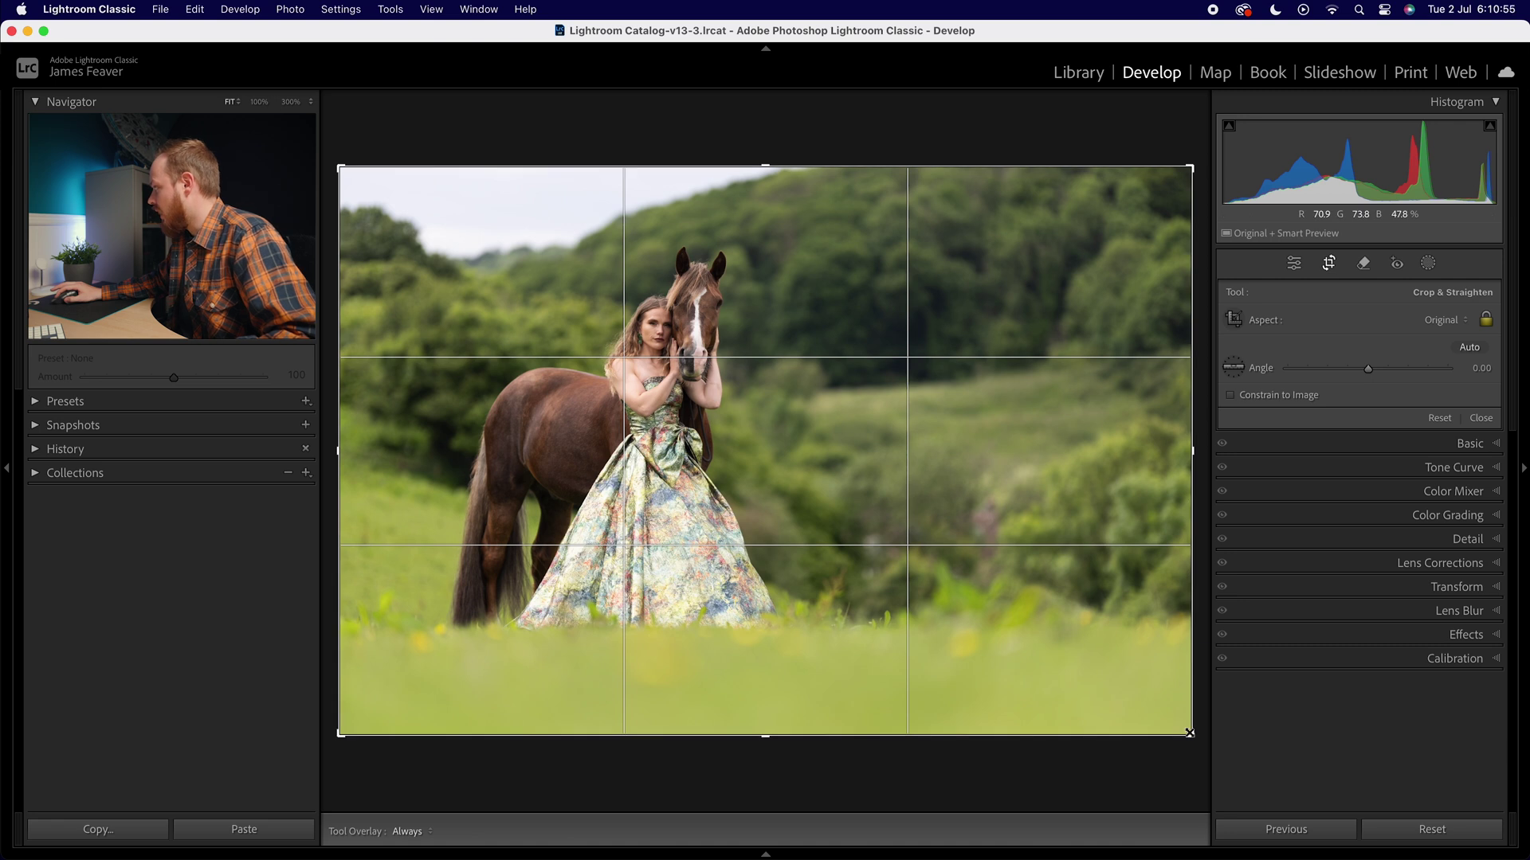
left_click_drag(1192, 734, 1174, 724)
left_click_drag(1075, 625, 1048, 619)
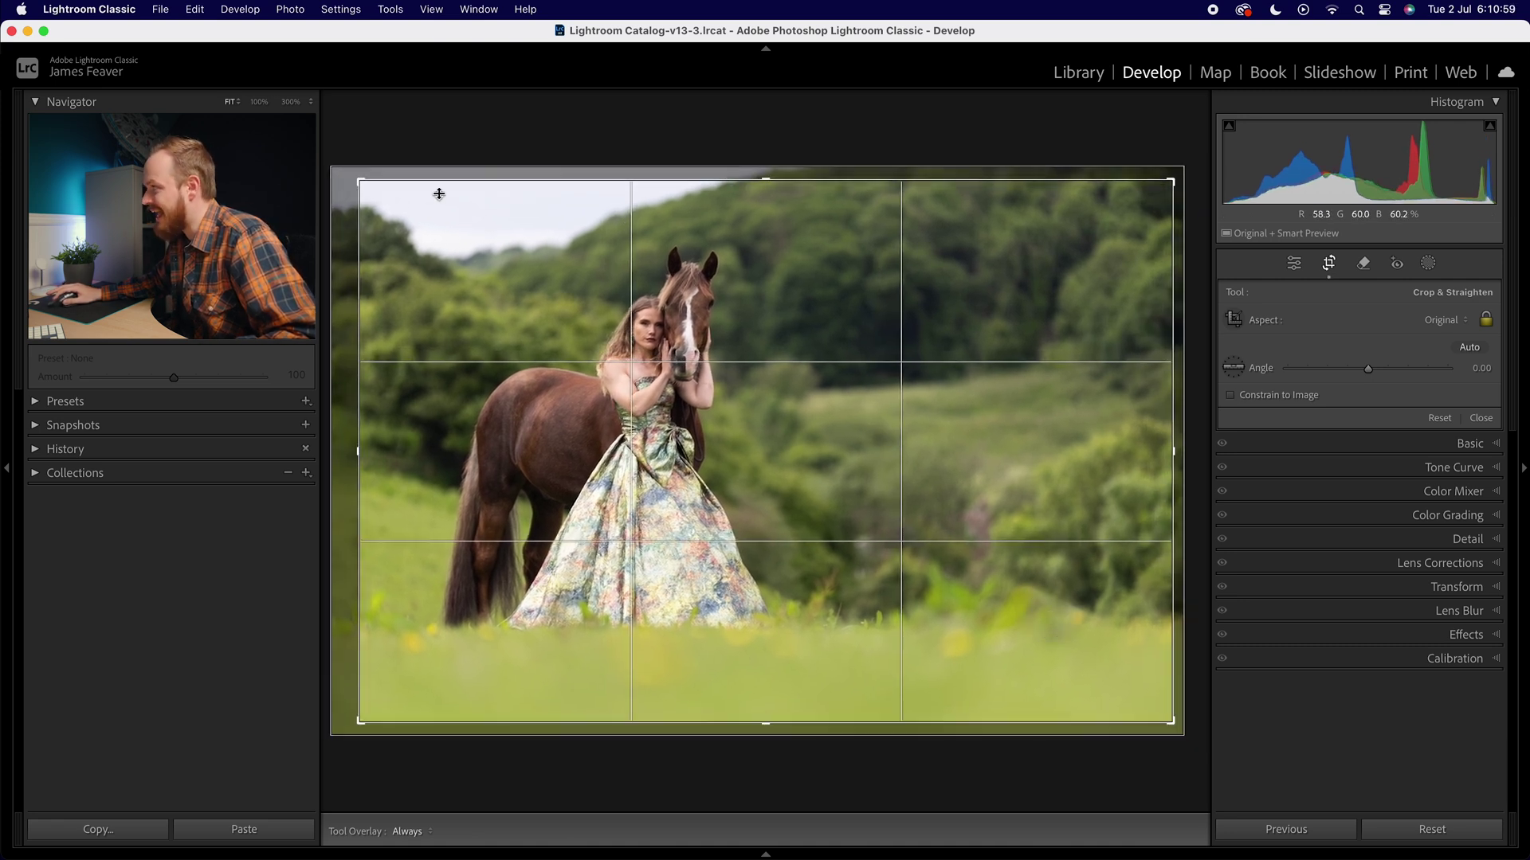
left_click_drag(764, 398, 809, 403)
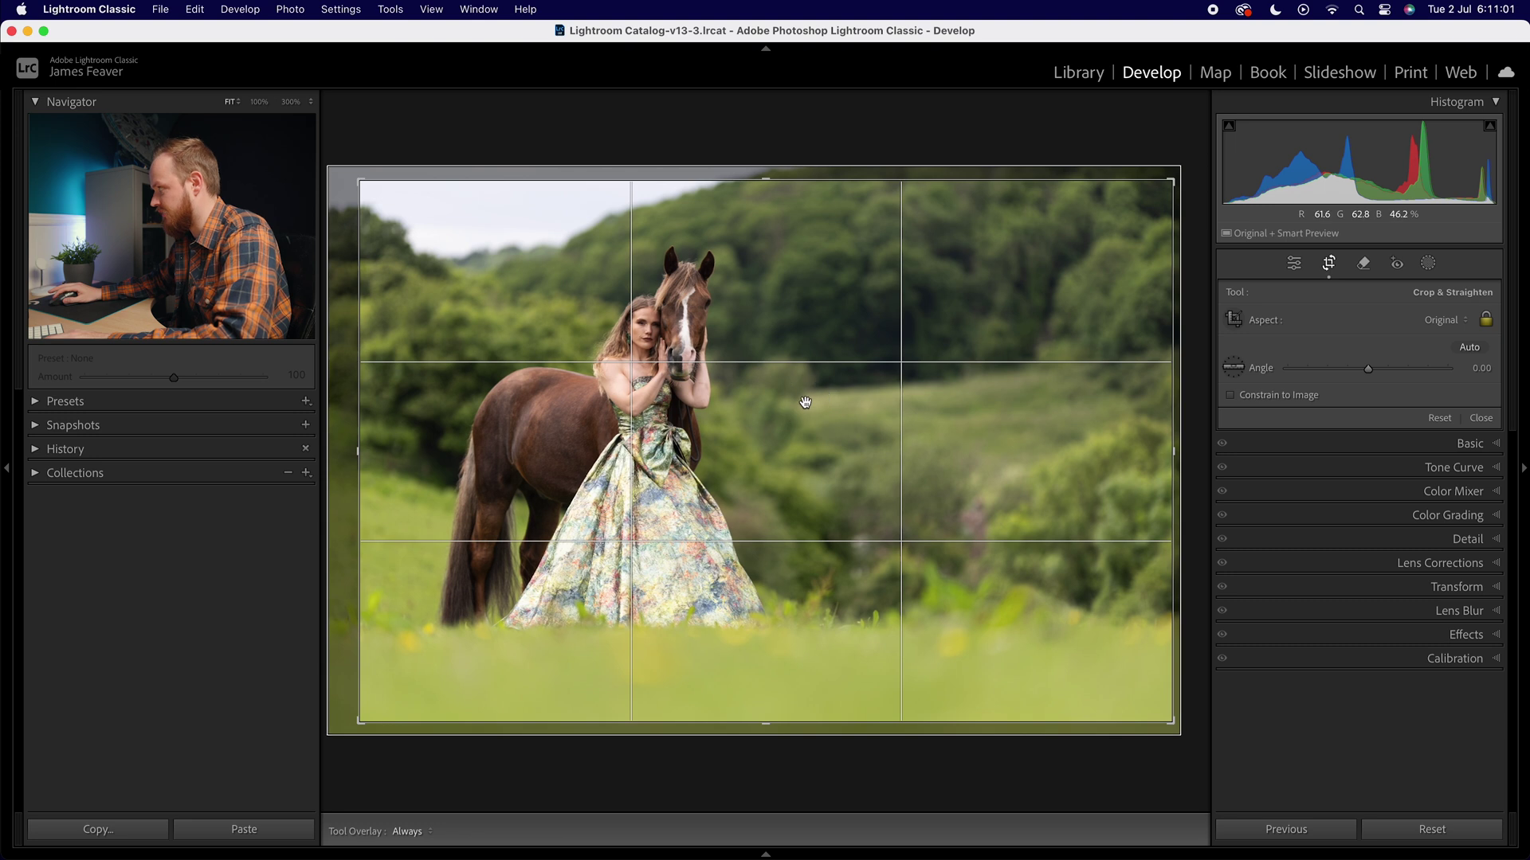
key("Return")
key("r")
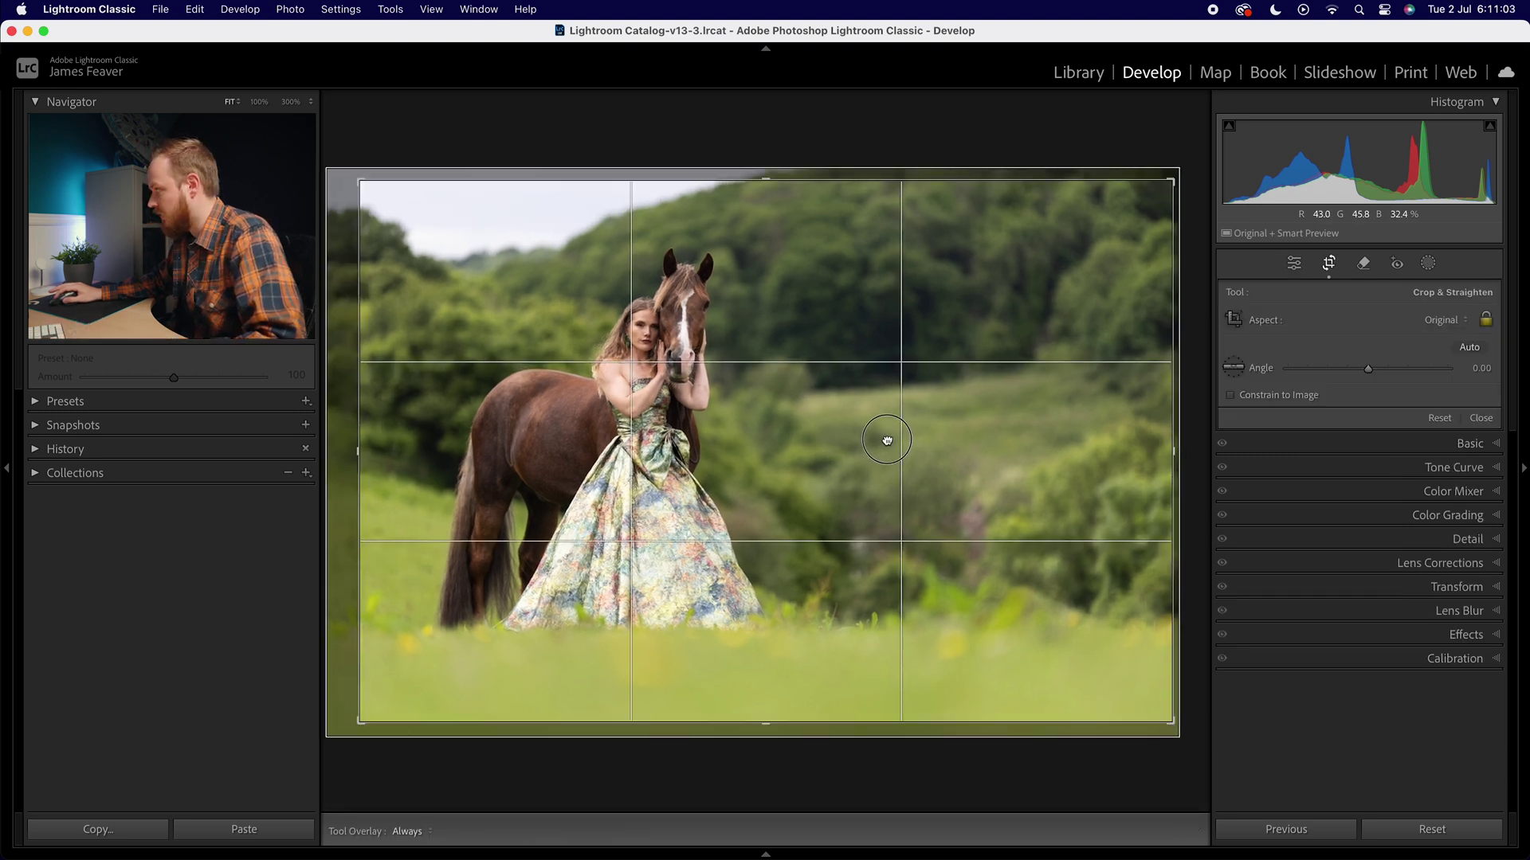
key("Return")
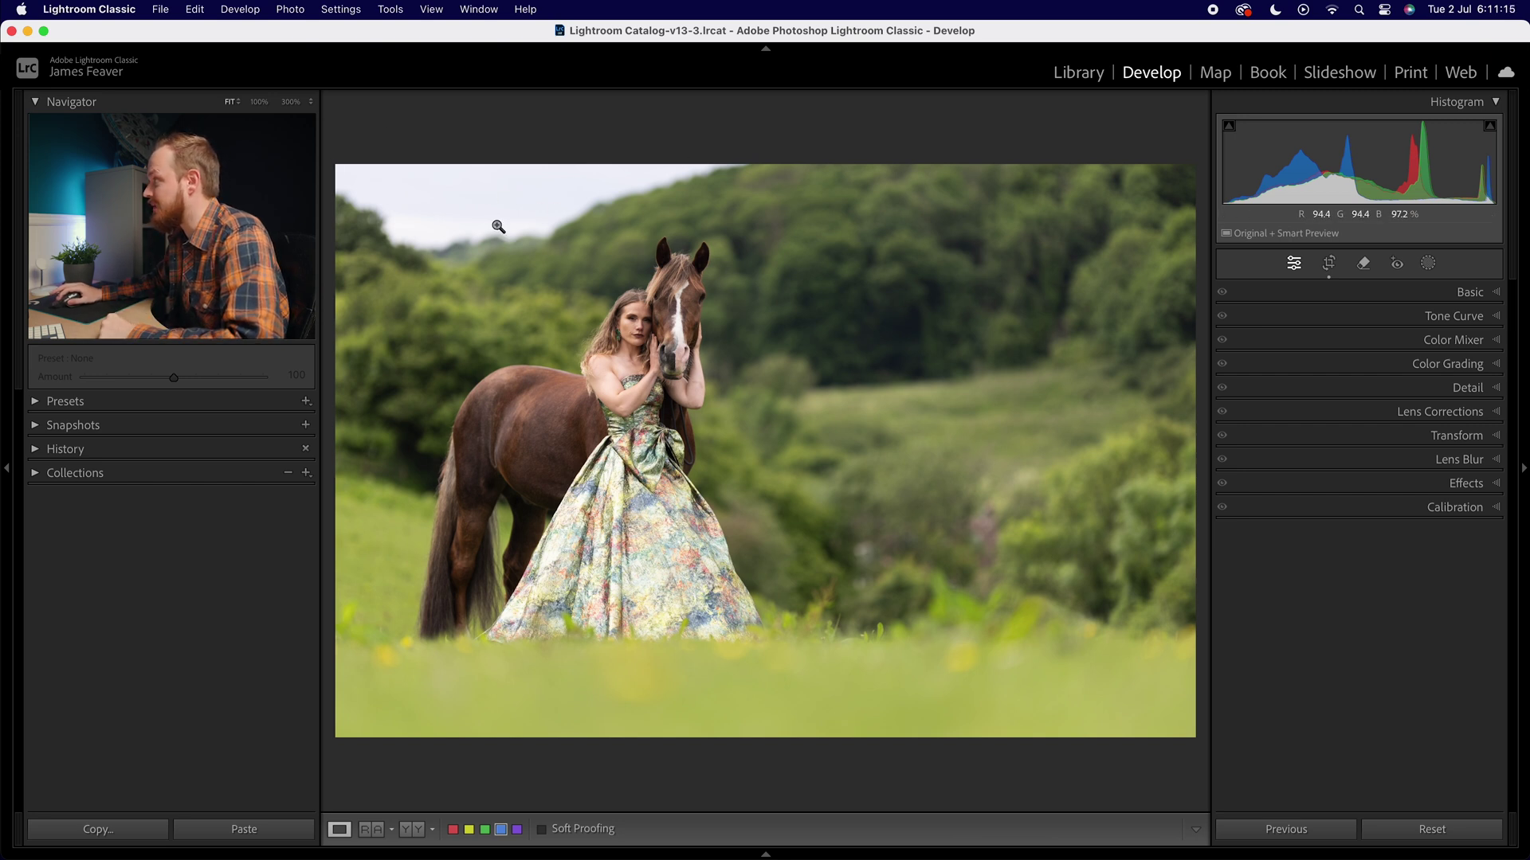
Paint over the bright sky and the tree line beneath it with the generative Remove tool and apply the removal.
left_click(1364, 264)
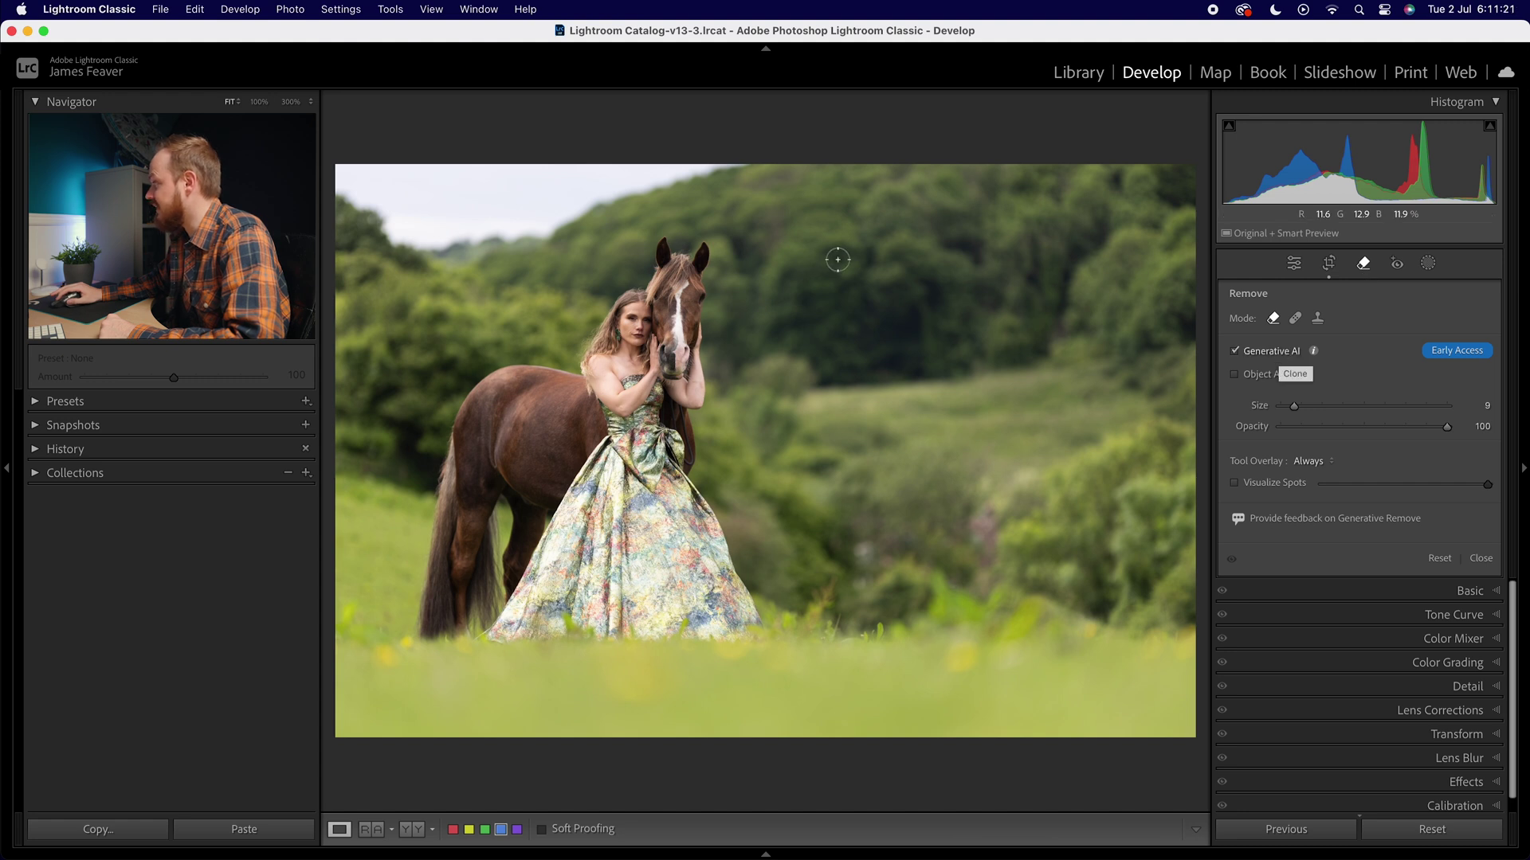
mouse_move(679, 184)
left_mouse_down()
mouse_move(727, 180)
mouse_move(741, 160)
mouse_move(608, 191)
mouse_move(474, 252)
mouse_move(343, 233)
mouse_move(342, 172)
mouse_move(393, 188)
mouse_move(403, 246)
mouse_move(470, 157)
mouse_move(540, 209)
mouse_move(504, 187)
mouse_move(847, 154)
mouse_move(585, 220)
mouse_move(728, 170)
mouse_move(693, 199)
mouse_move(469, 267)
mouse_move(343, 279)
mouse_move(821, 194)
mouse_move(877, 160)
mouse_move(591, 191)
left_mouse_up()
mouse_move(342, 269)
left_mouse_down()
mouse_move(433, 284)
mouse_move(608, 249)
mouse_move(333, 297)
mouse_move(537, 289)
mouse_move(586, 272)
mouse_move(326, 301)
left_mouse_up()
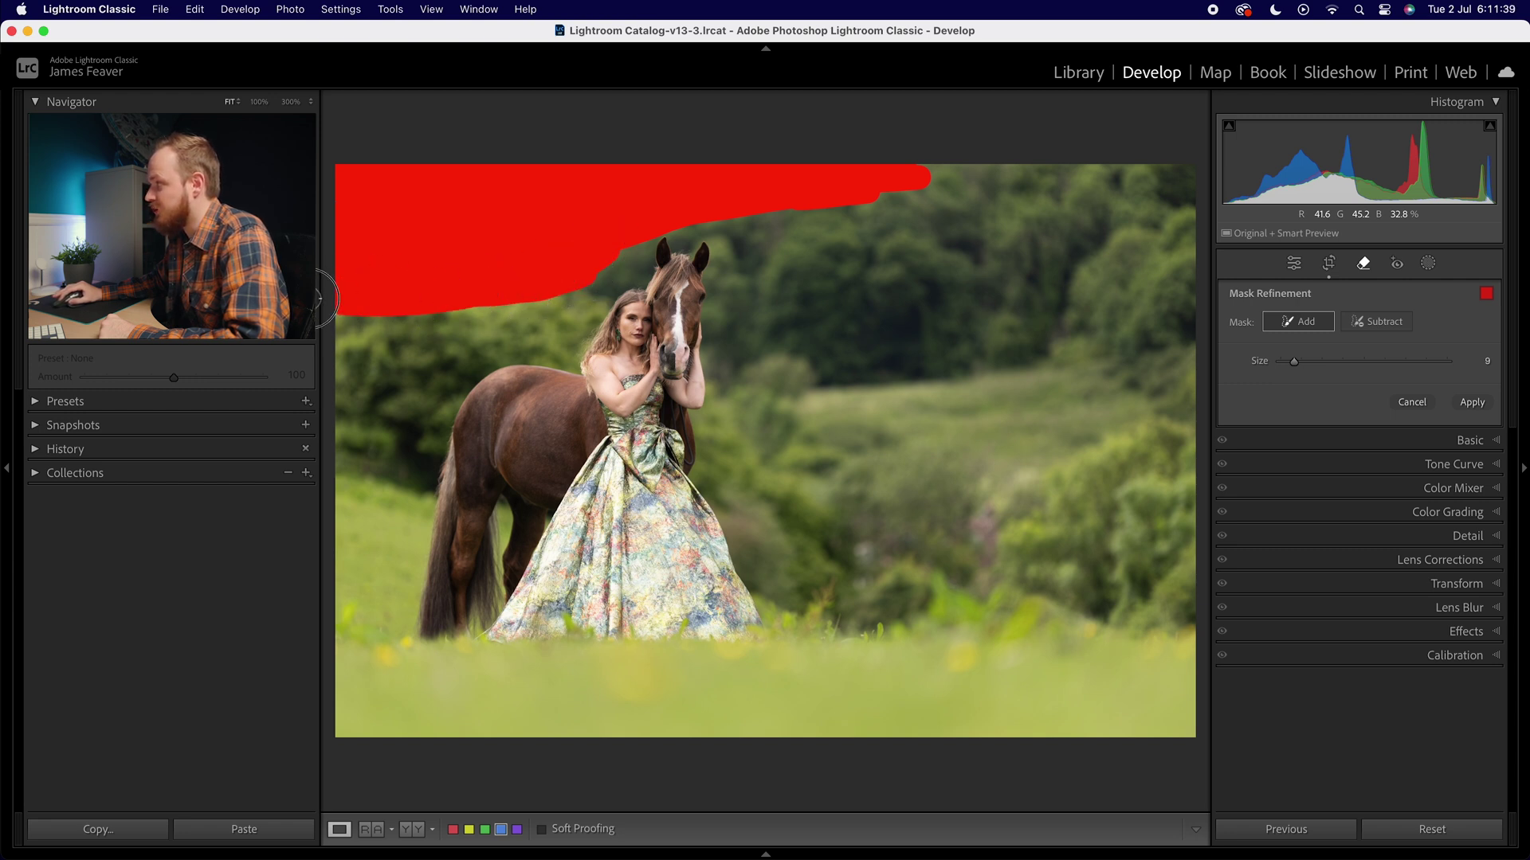
mouse_move(534, 195)
left_mouse_down()
mouse_move(871, 171)
mouse_move(988, 144)
mouse_move(771, 207)
mouse_move(966, 161)
mouse_move(876, 187)
left_mouse_up()
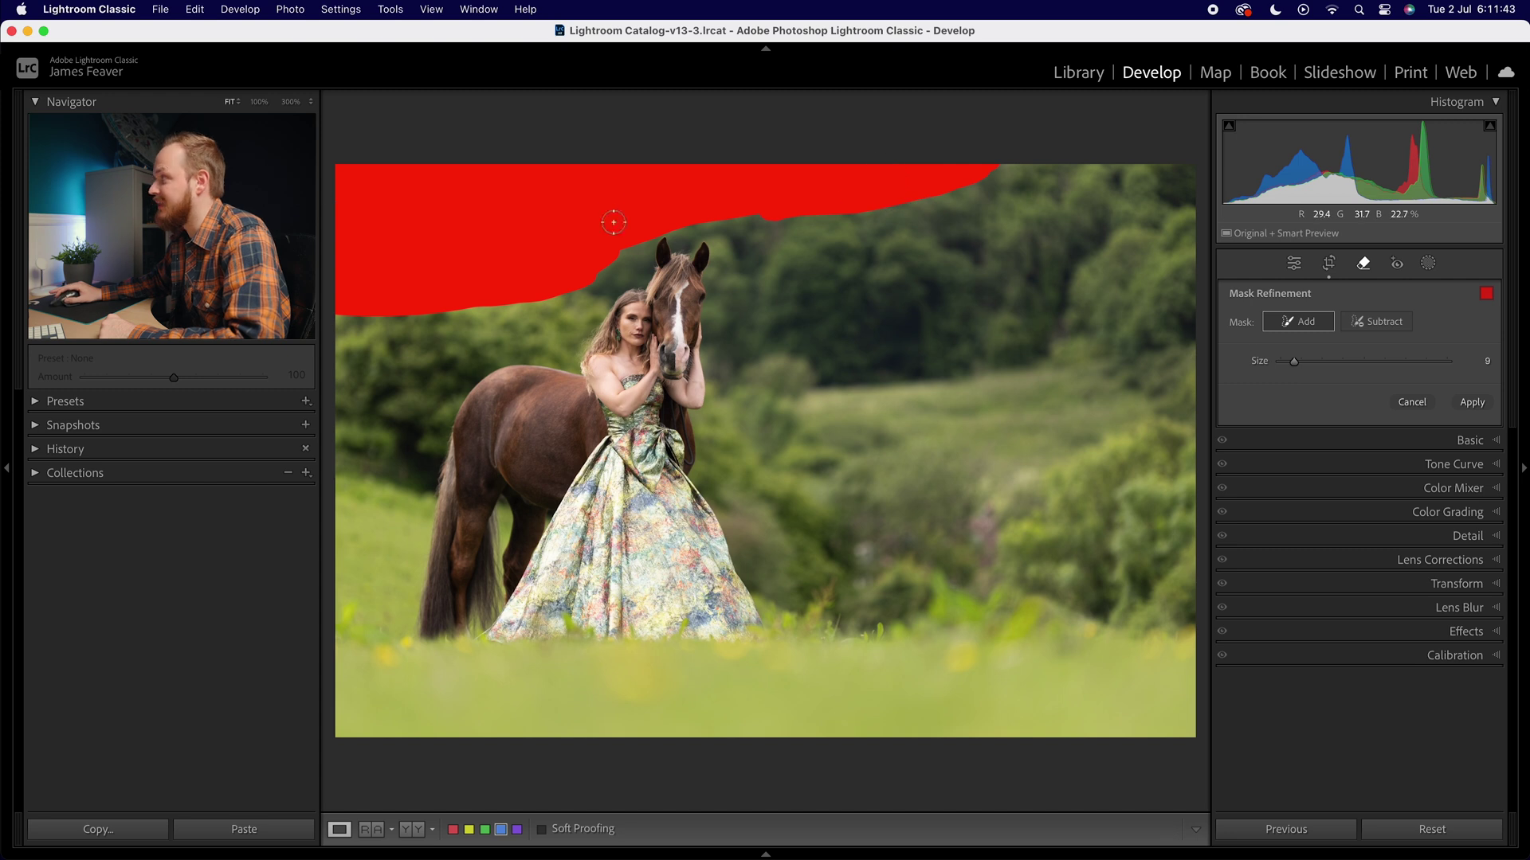
left_click(1473, 404)
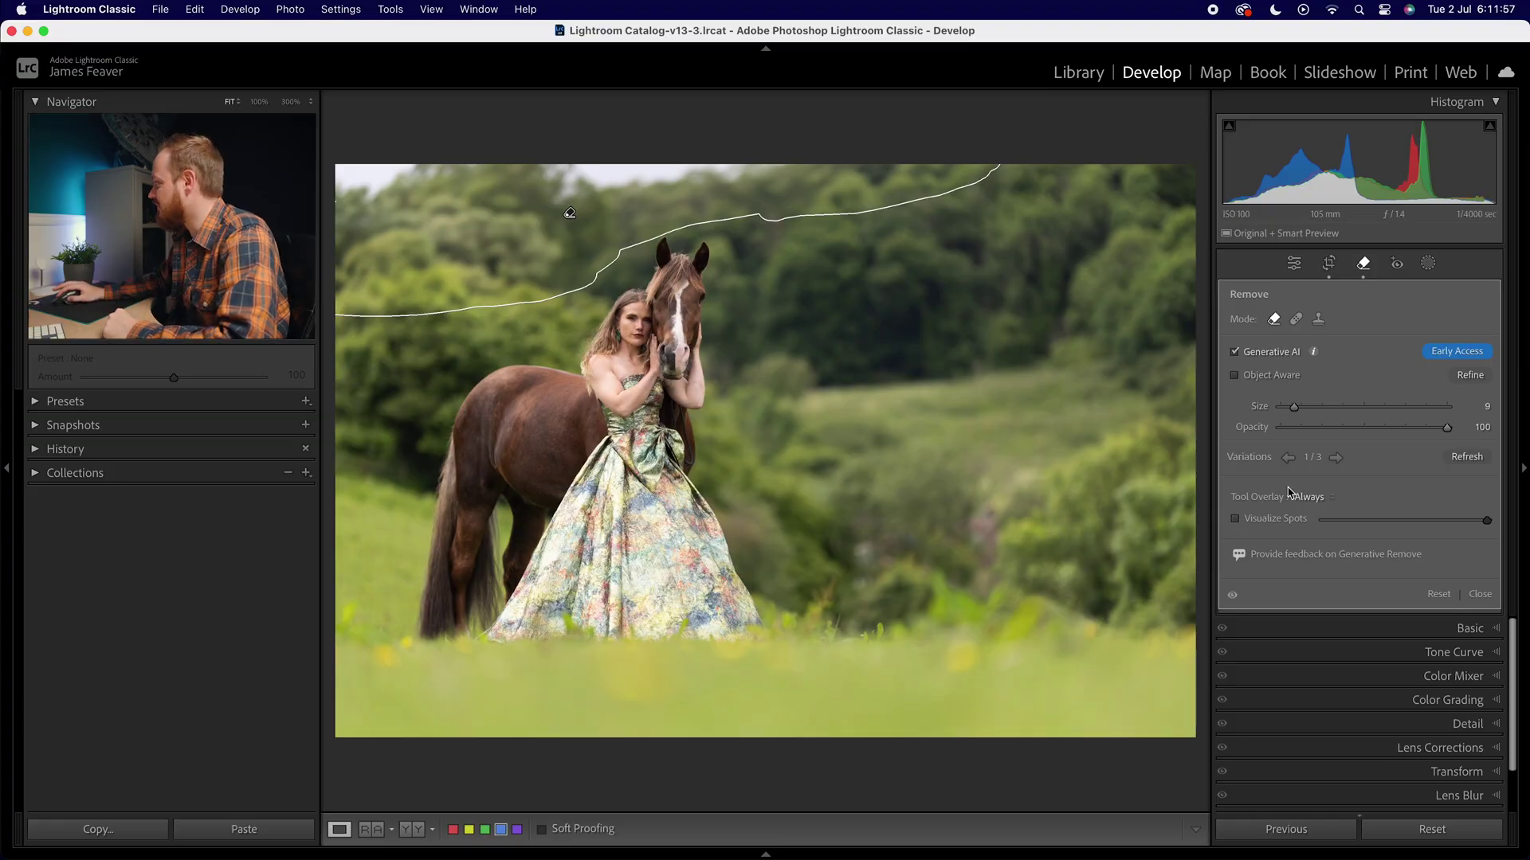
Compare the generated variations for the sky area, keep variation 2, and leave the Remove tool.
left_click(1336, 457)
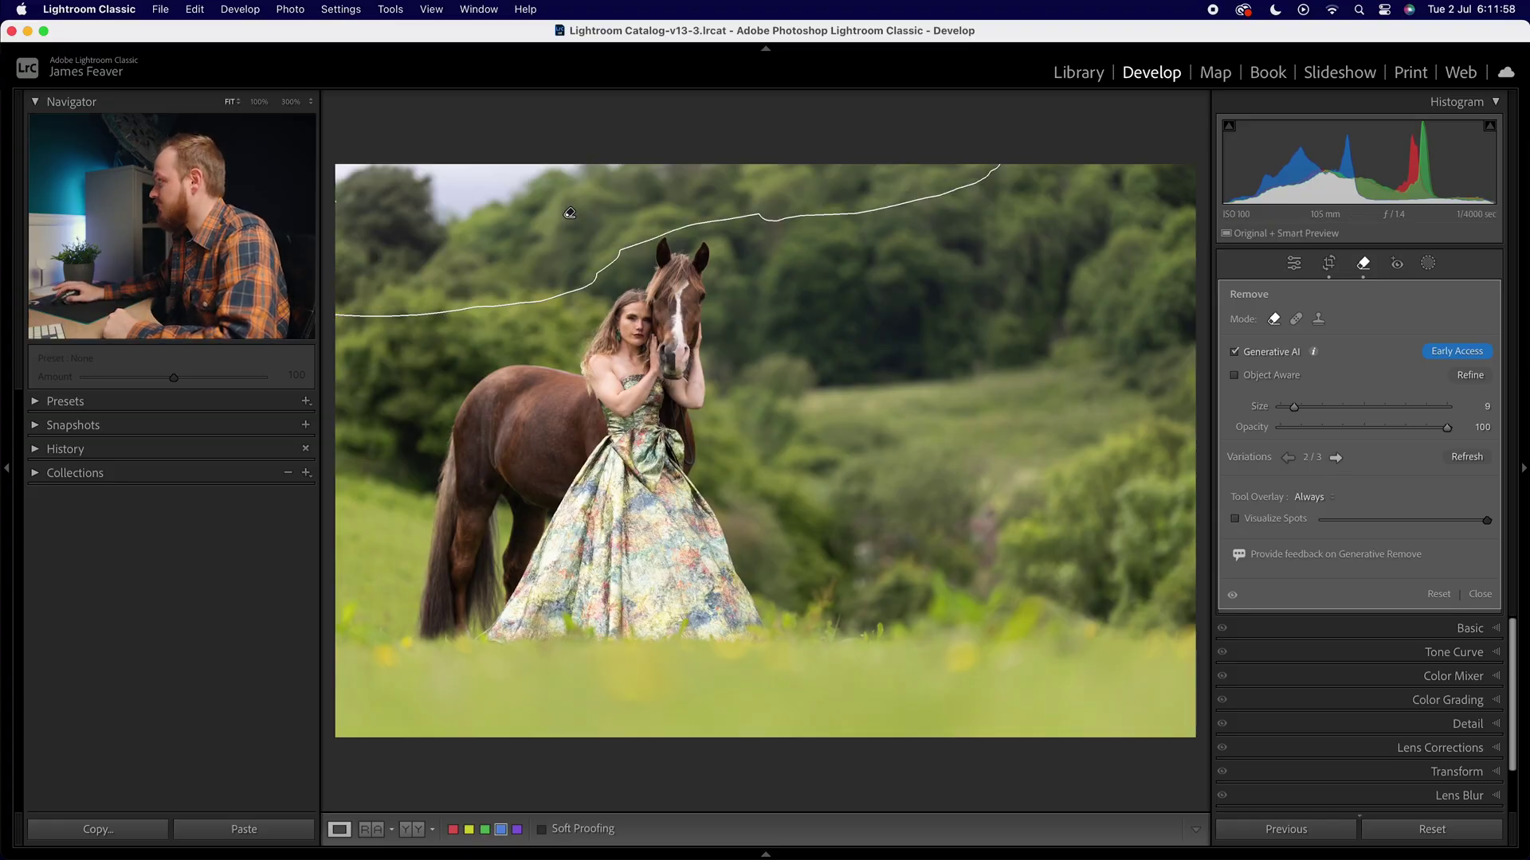
left_click(1336, 458)
left_click(1289, 459)
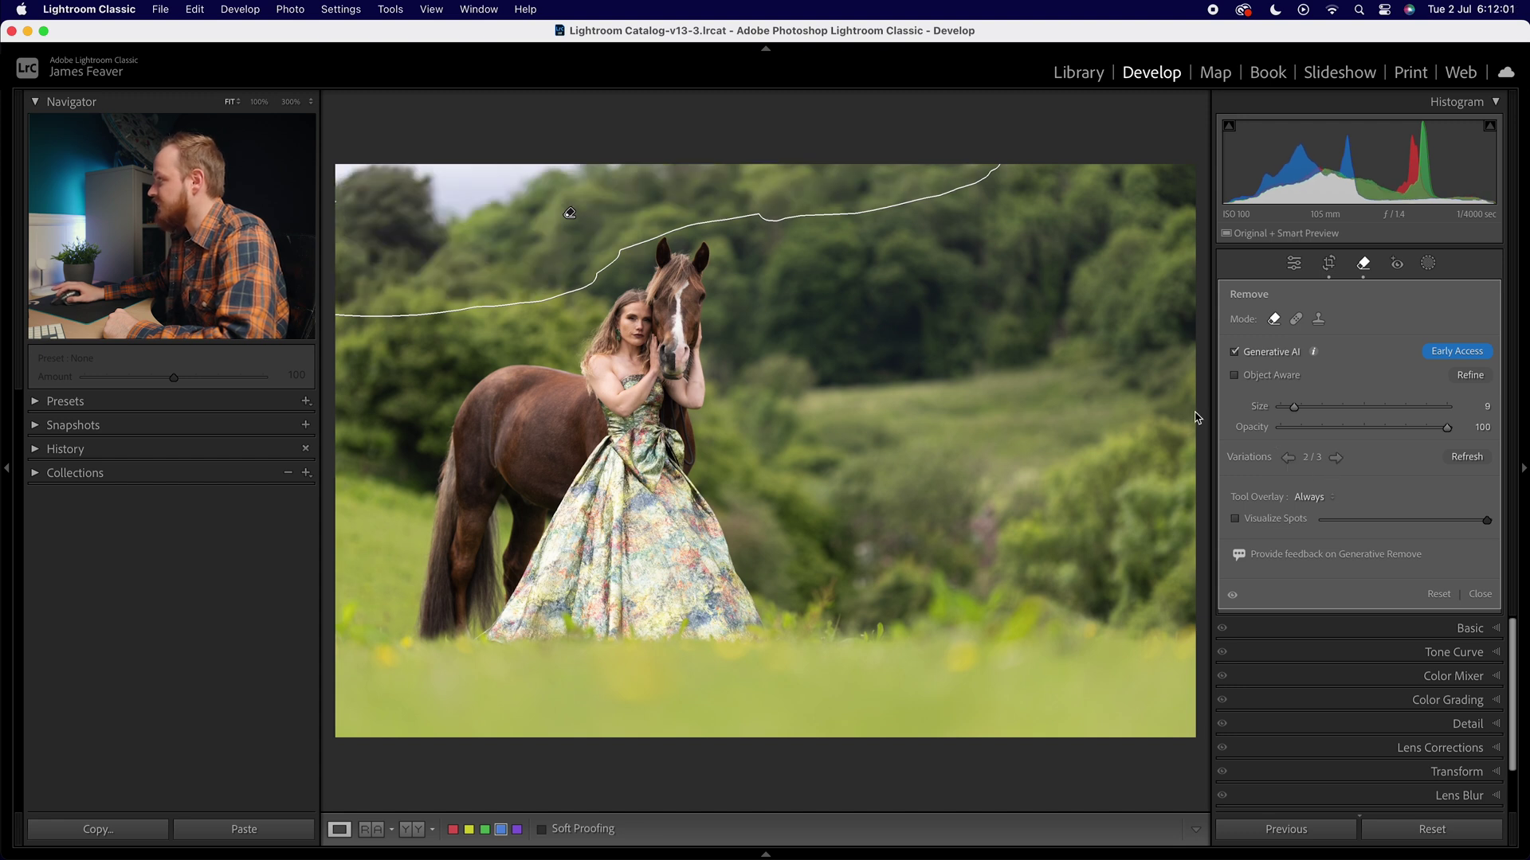
left_click(1292, 267)
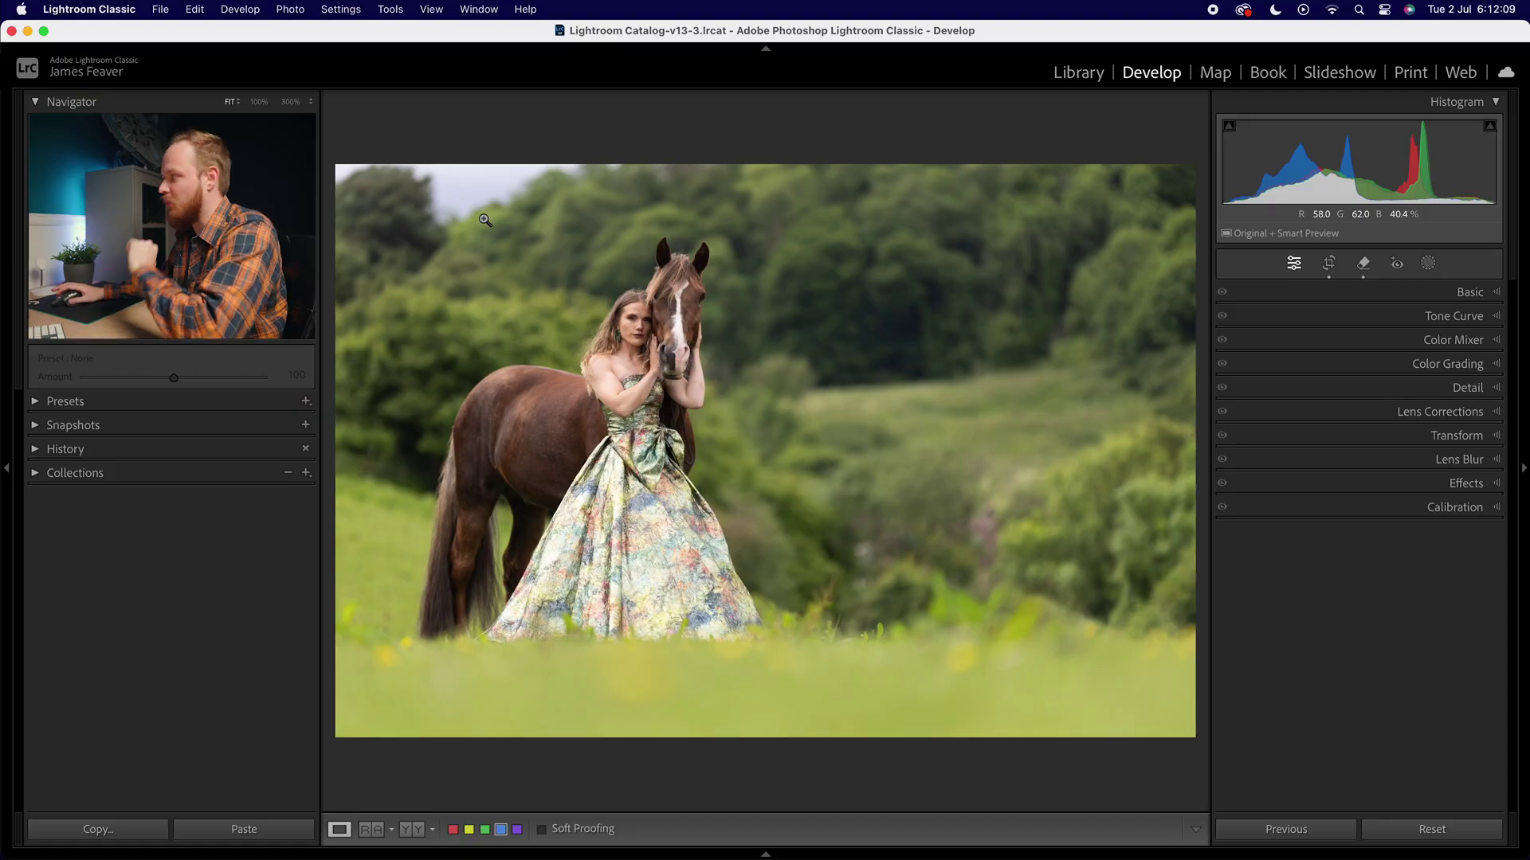
Set the photo's white balance temperature to 5,500 in the Basic adjustments.
left_click(1470, 293)
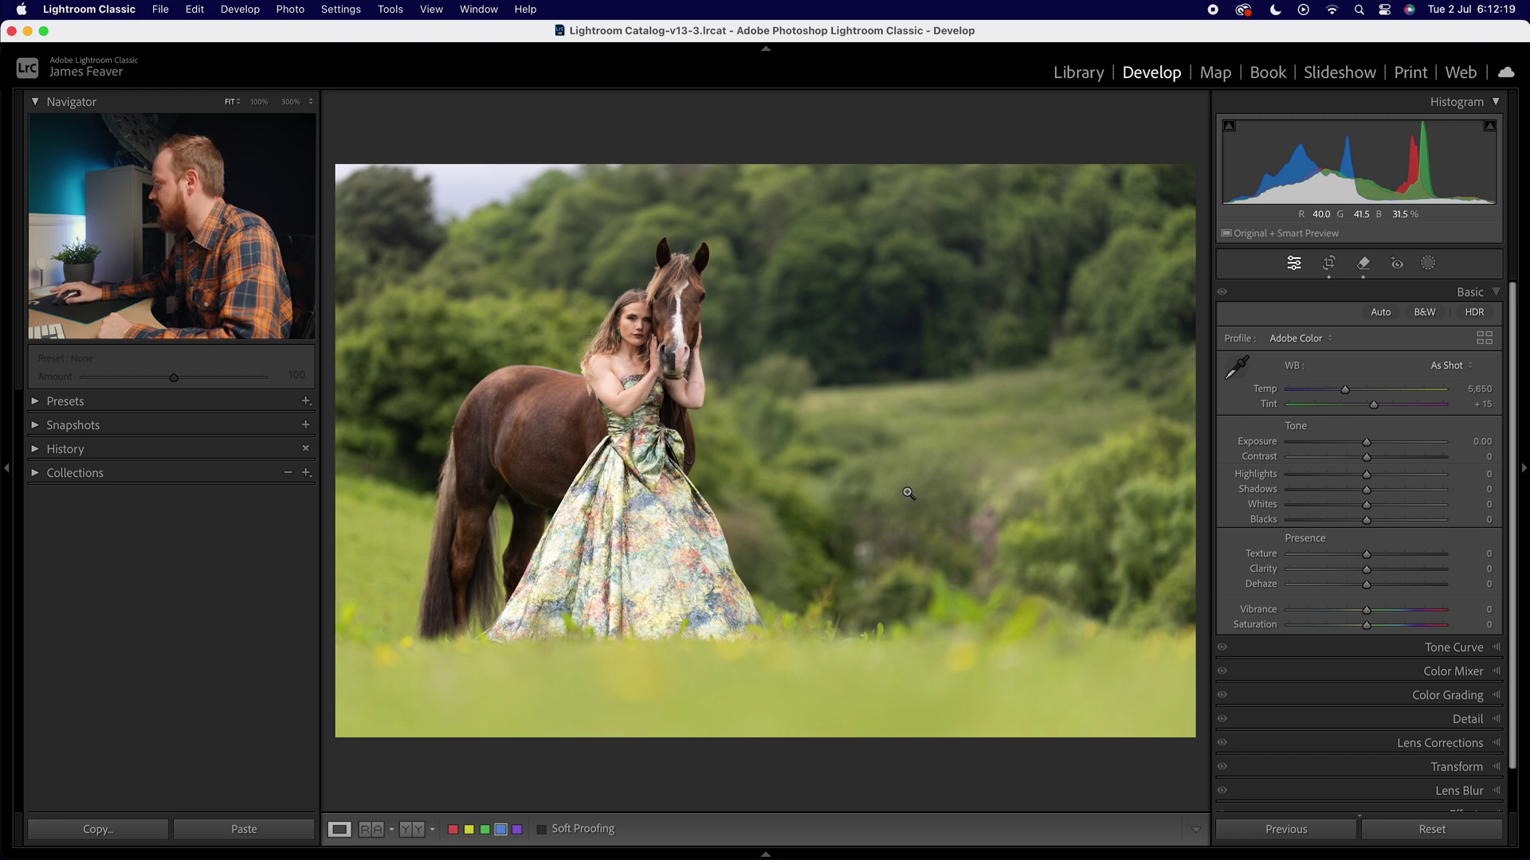
left_click(1478, 389)
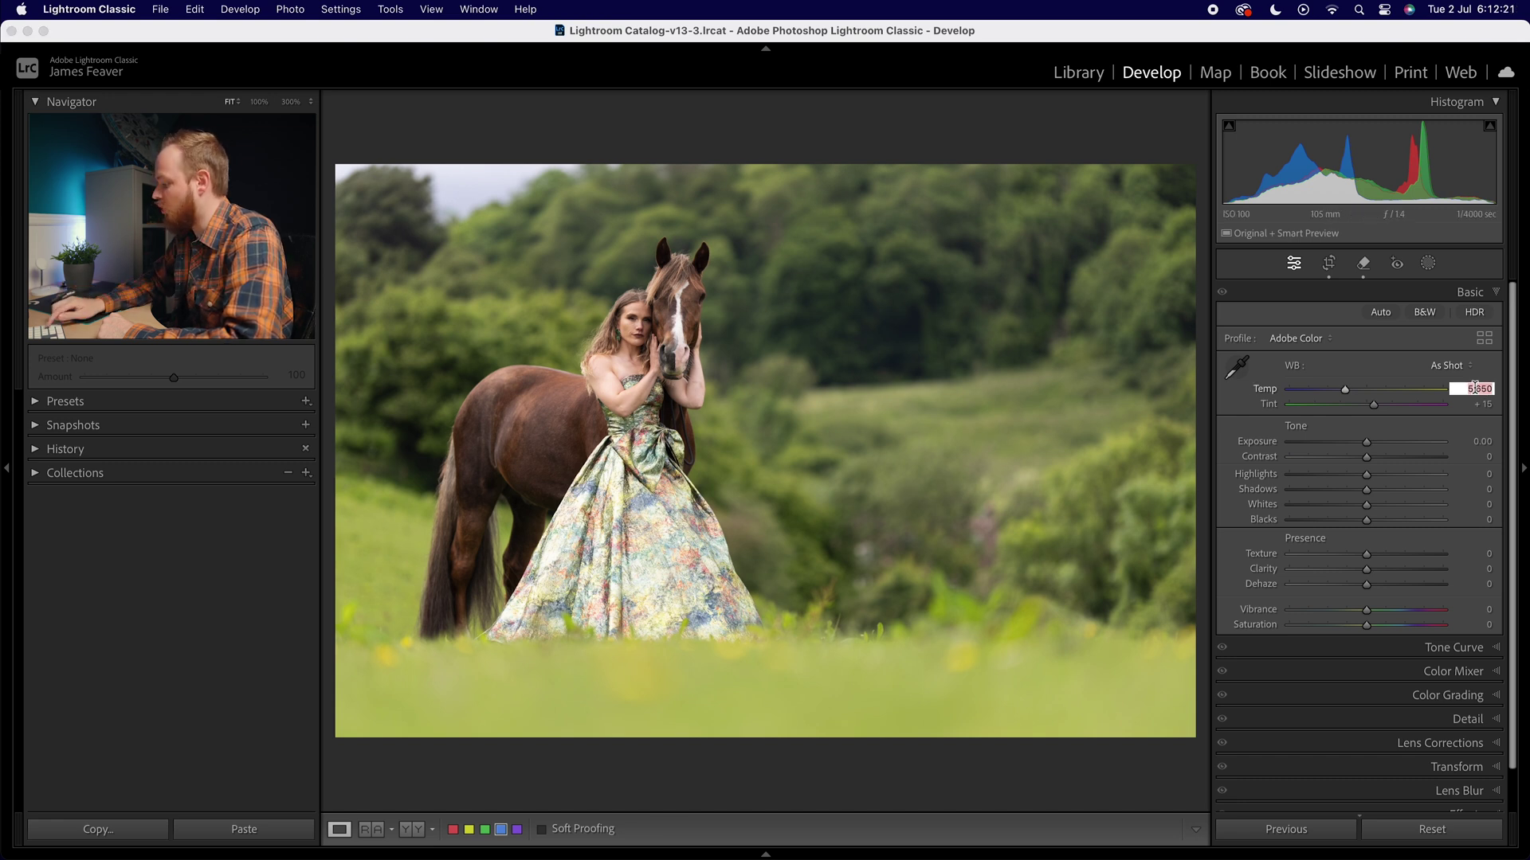
type("5500")
key("Return")
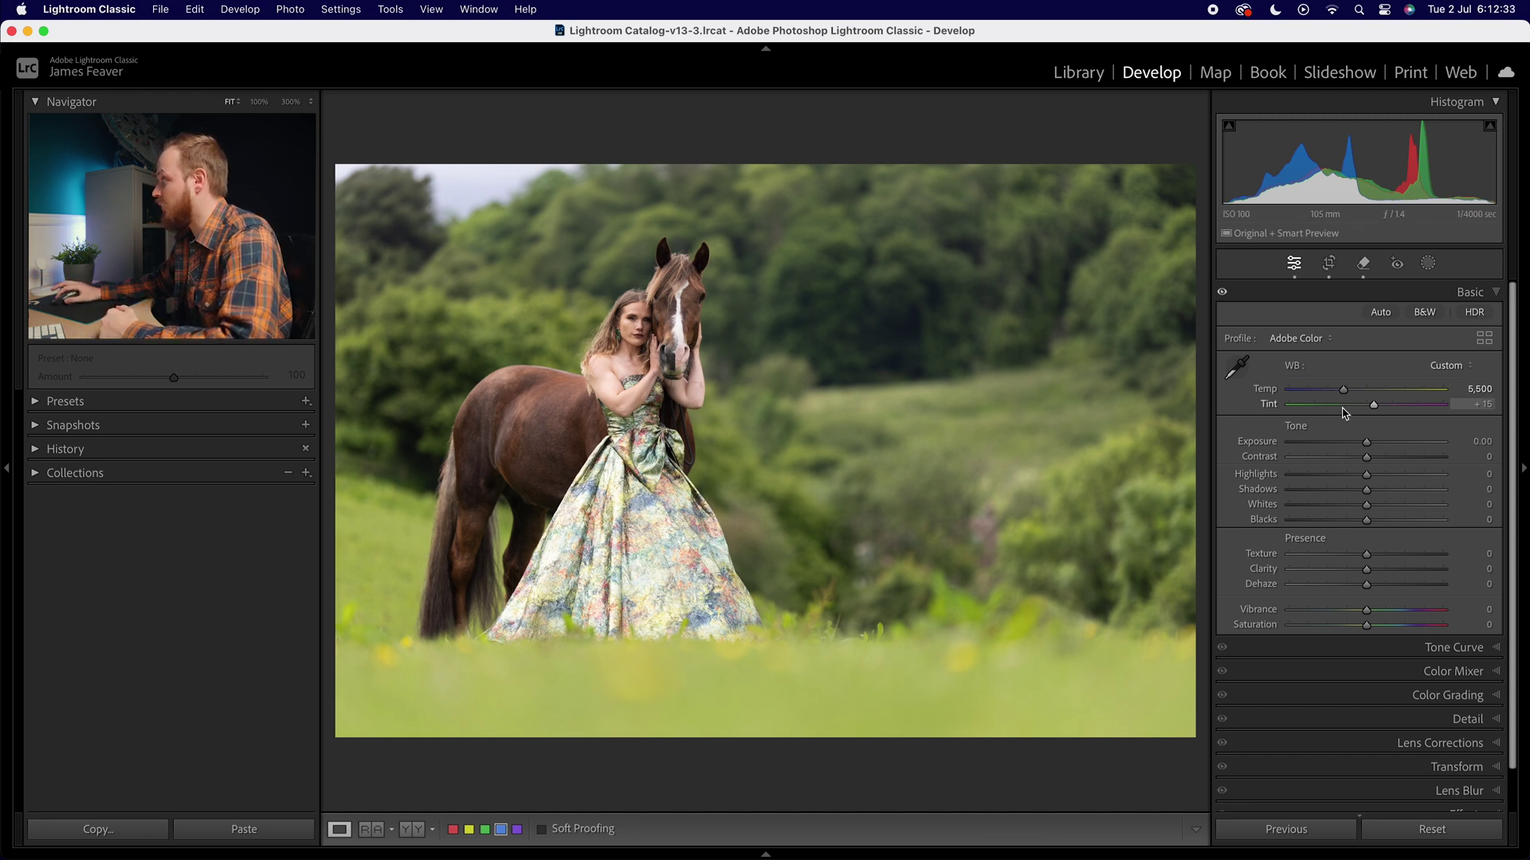
Set the photo's Exposure to +0.30 and Contrast to -10.
left_click_drag(1370, 446, 1370, 443)
left_click(1486, 444)
type("0.3")
key("Return")
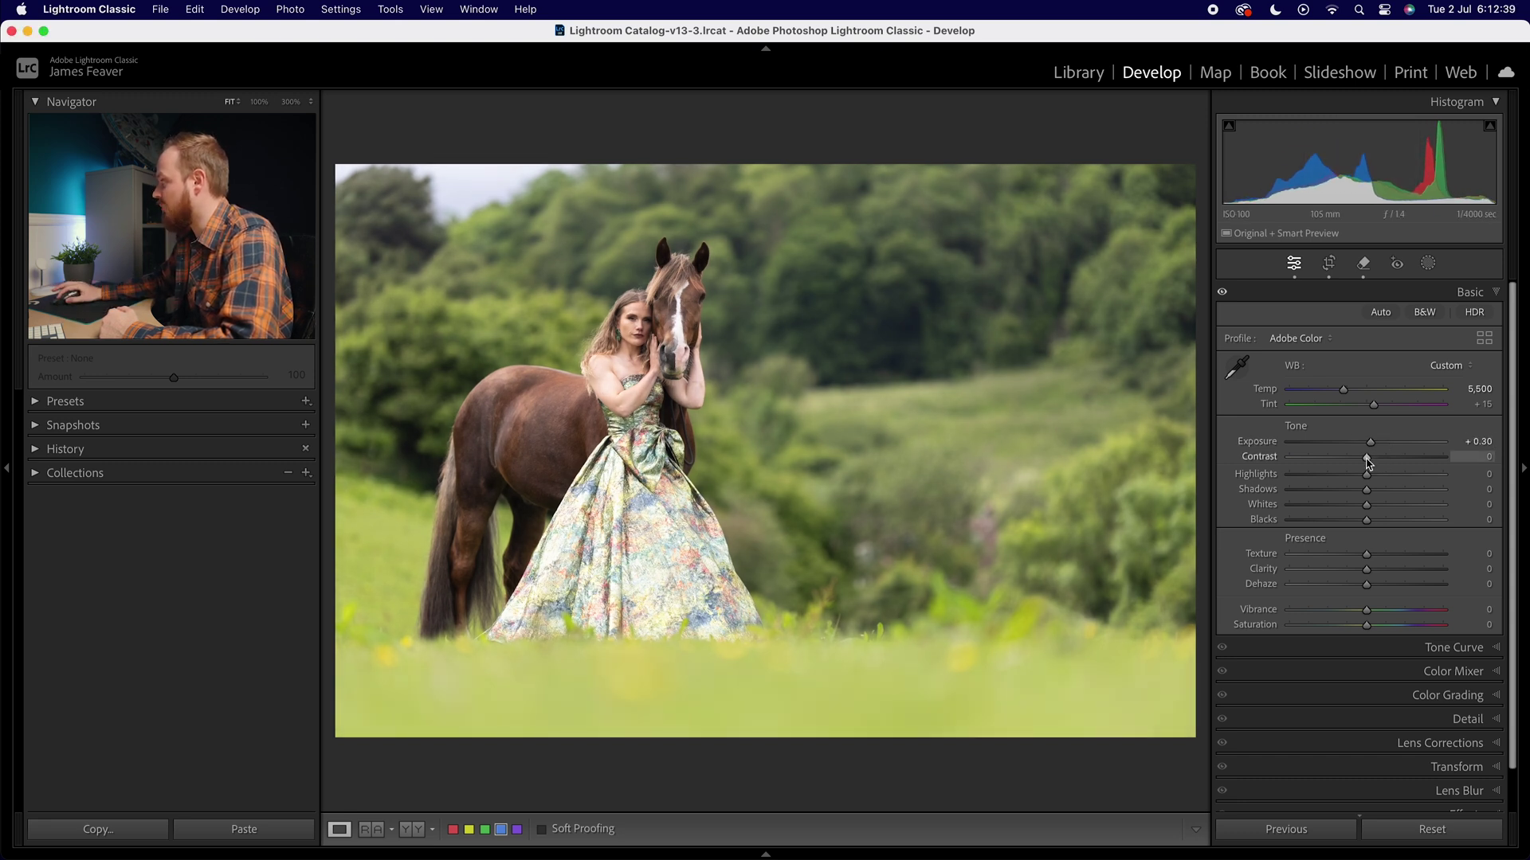
left_click_drag(1365, 460, 1364, 461)
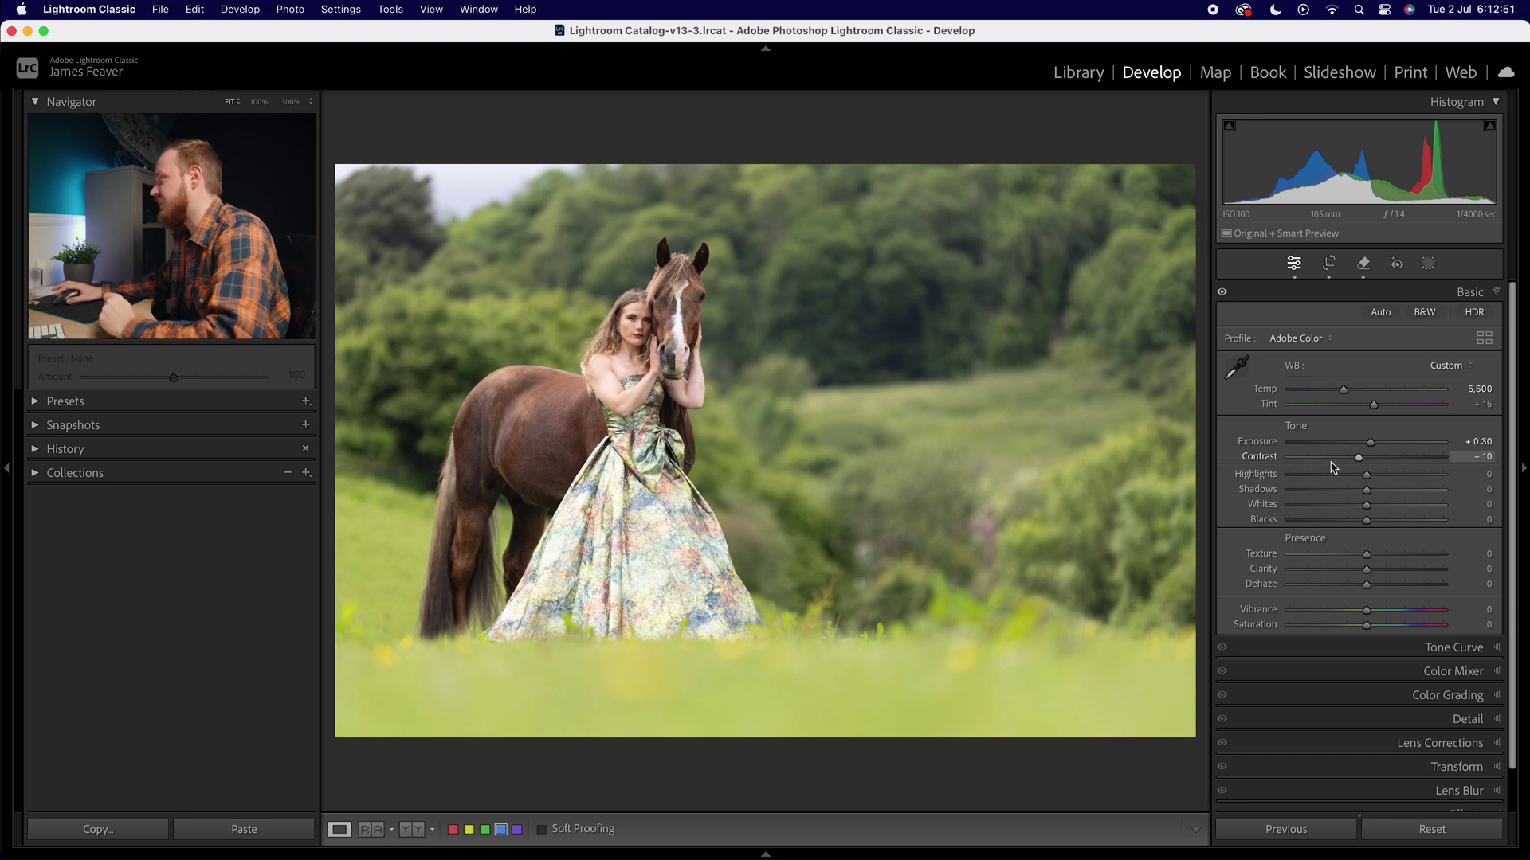
Reduce the photo's Highlights to -60 and raise its Shadows to +30.
left_click_drag(1369, 479, 1320, 482)
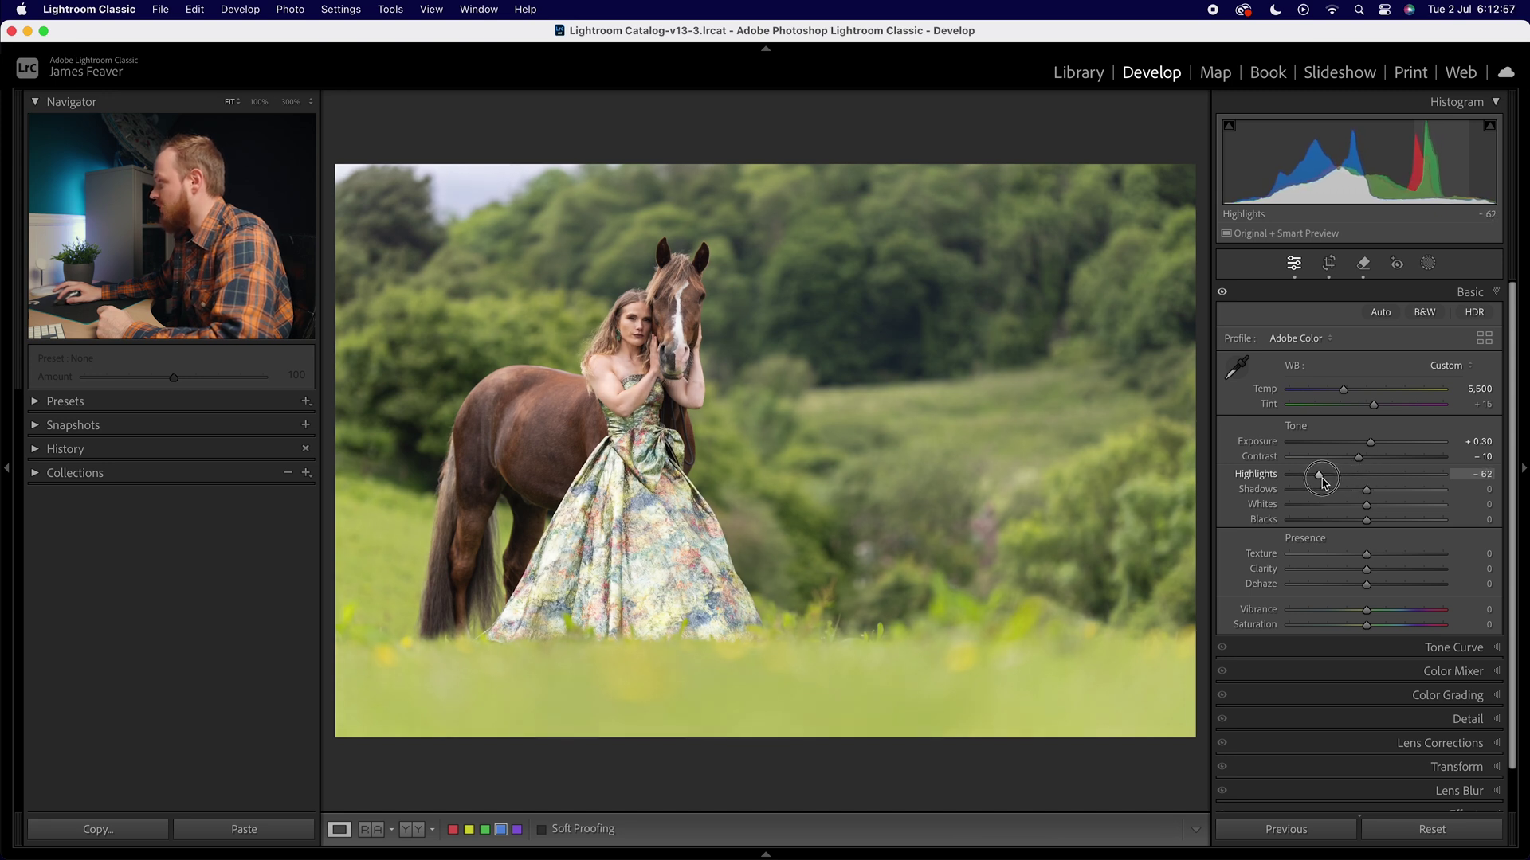
left_click_drag(1366, 489, 1383, 493)
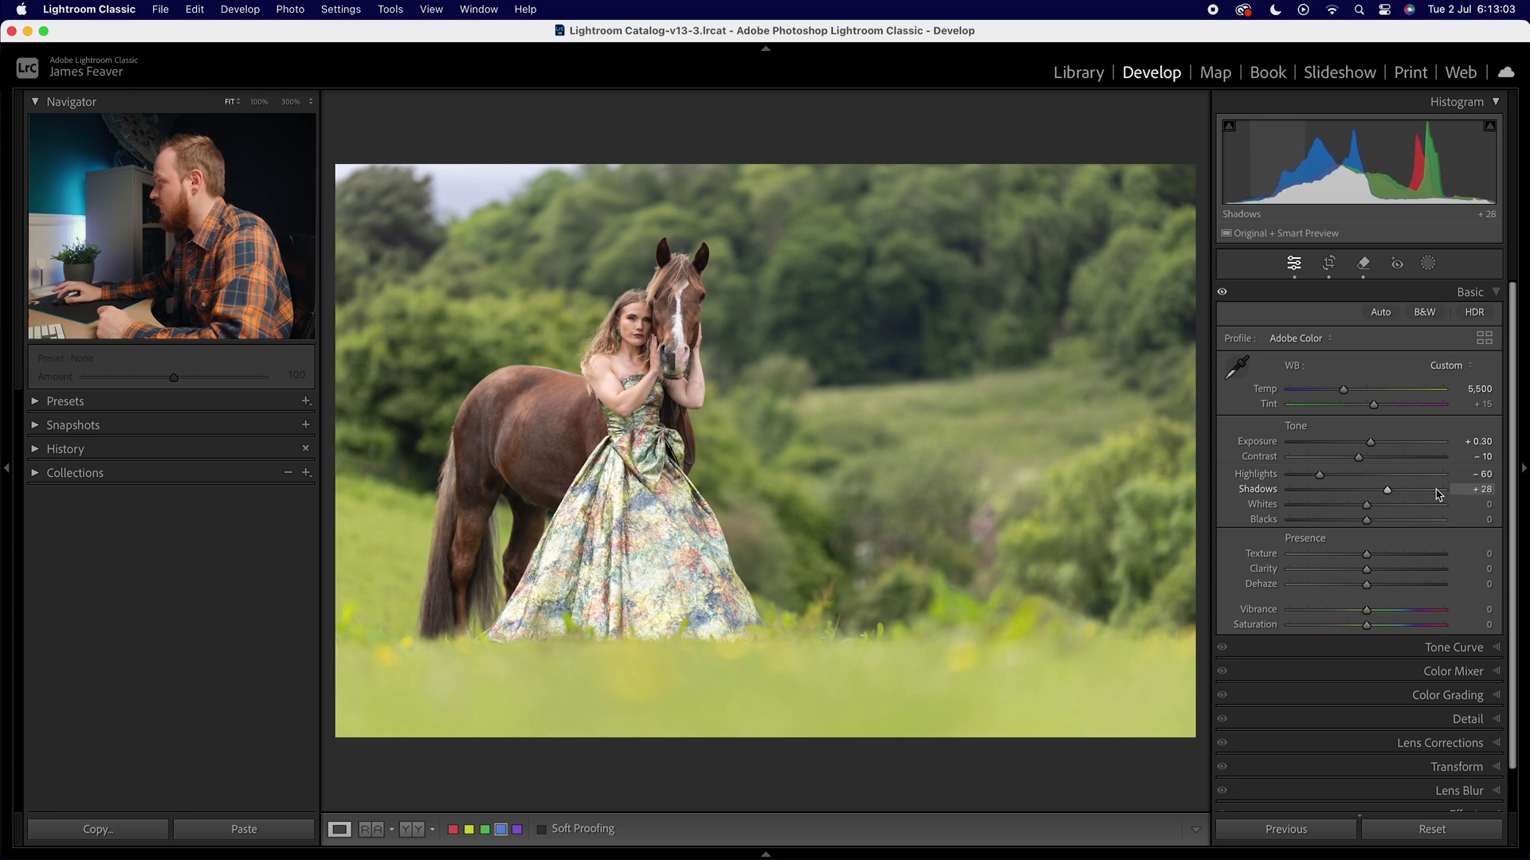
left_click(1474, 494)
type("30")
key("Return")
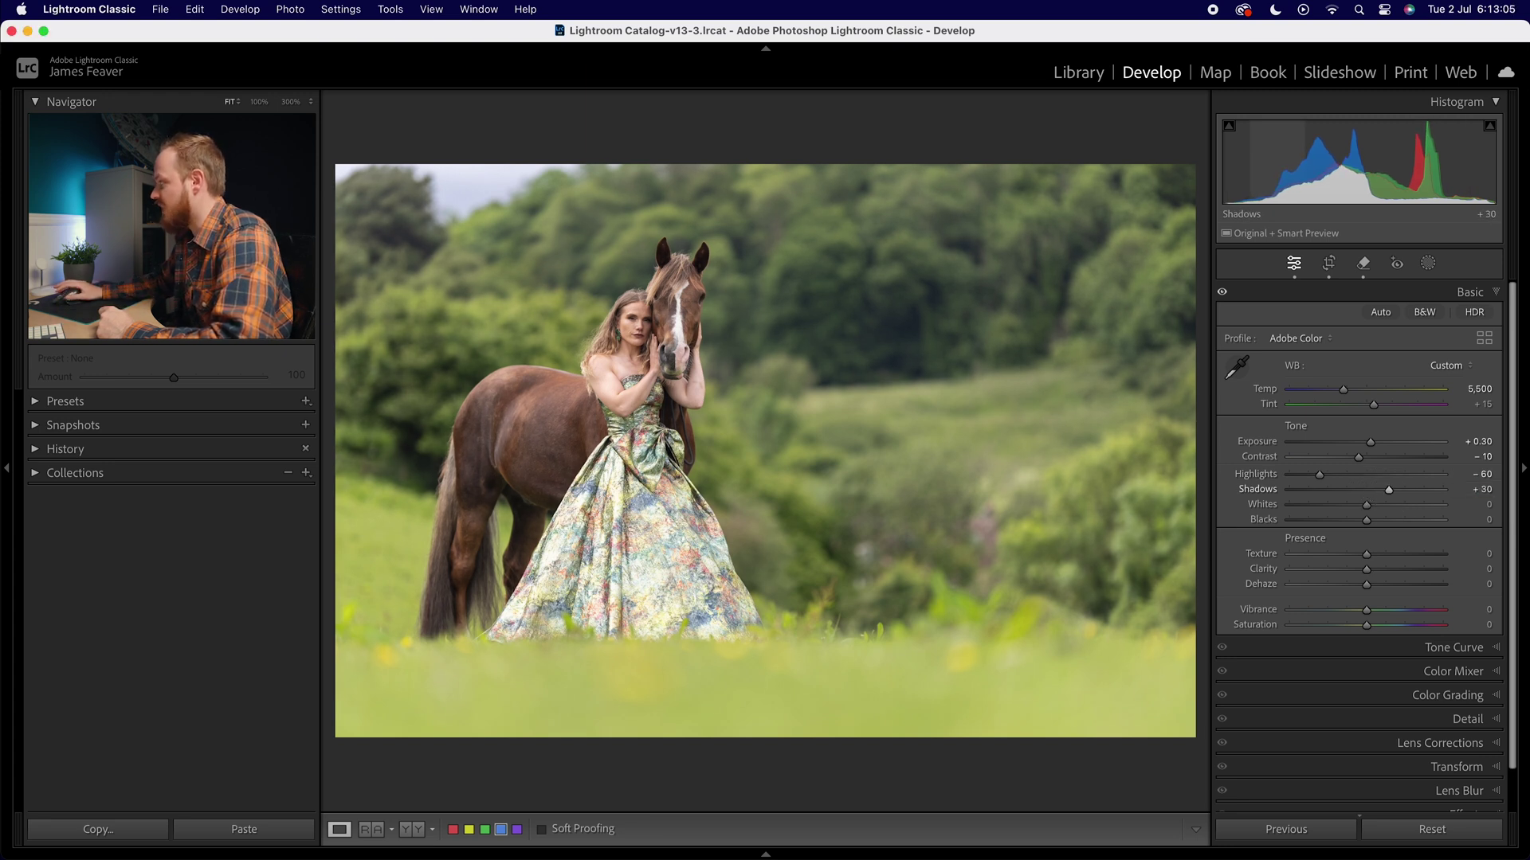
Set the photo's Whites to +15 and Blacks to -15.
left_click_drag(1368, 506, 1374, 510)
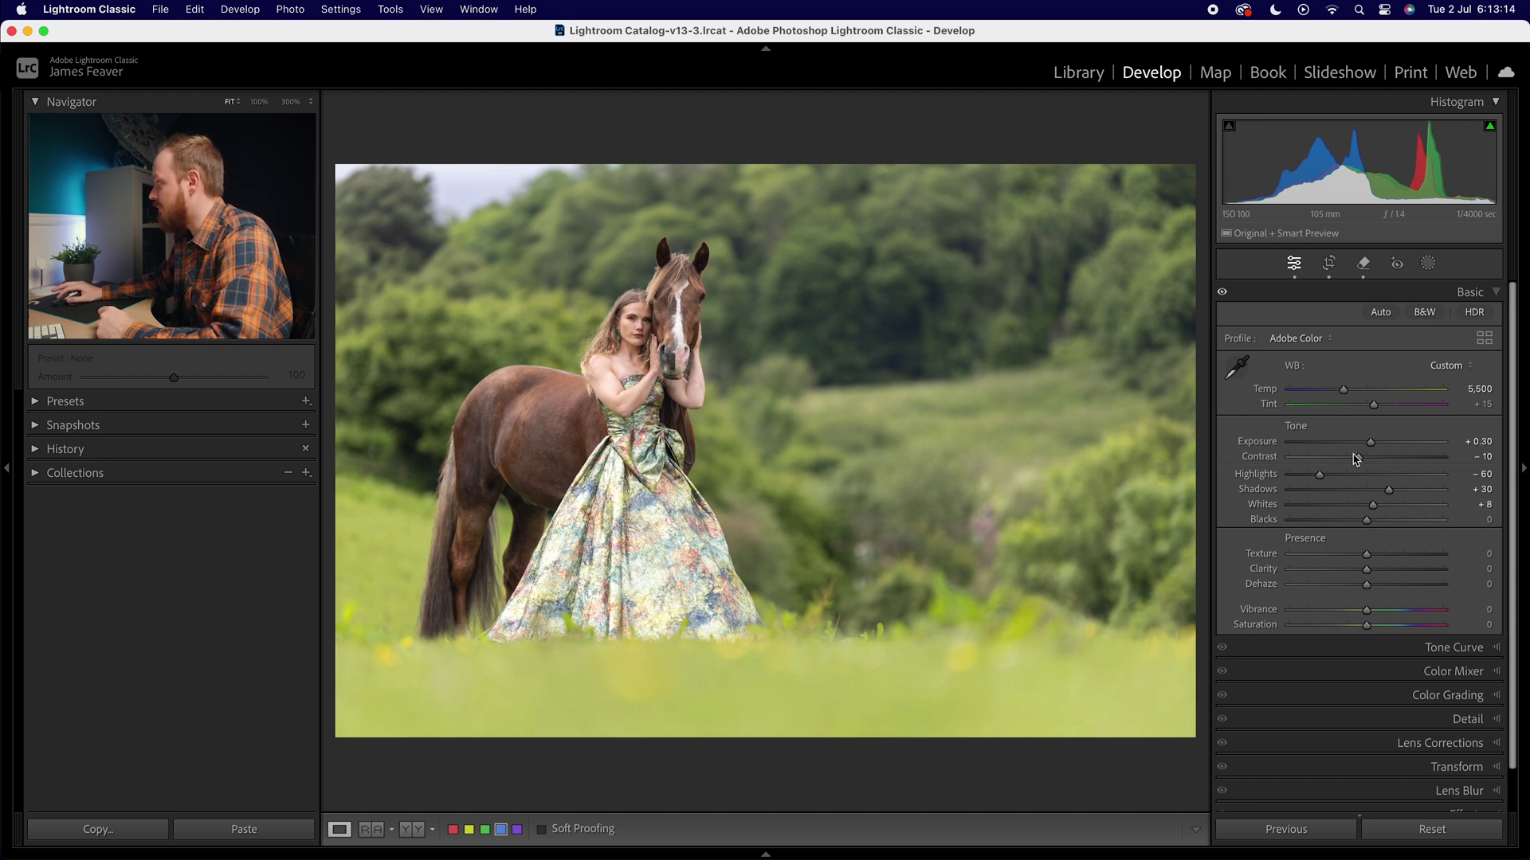
left_click_drag(1373, 510, 1380, 513)
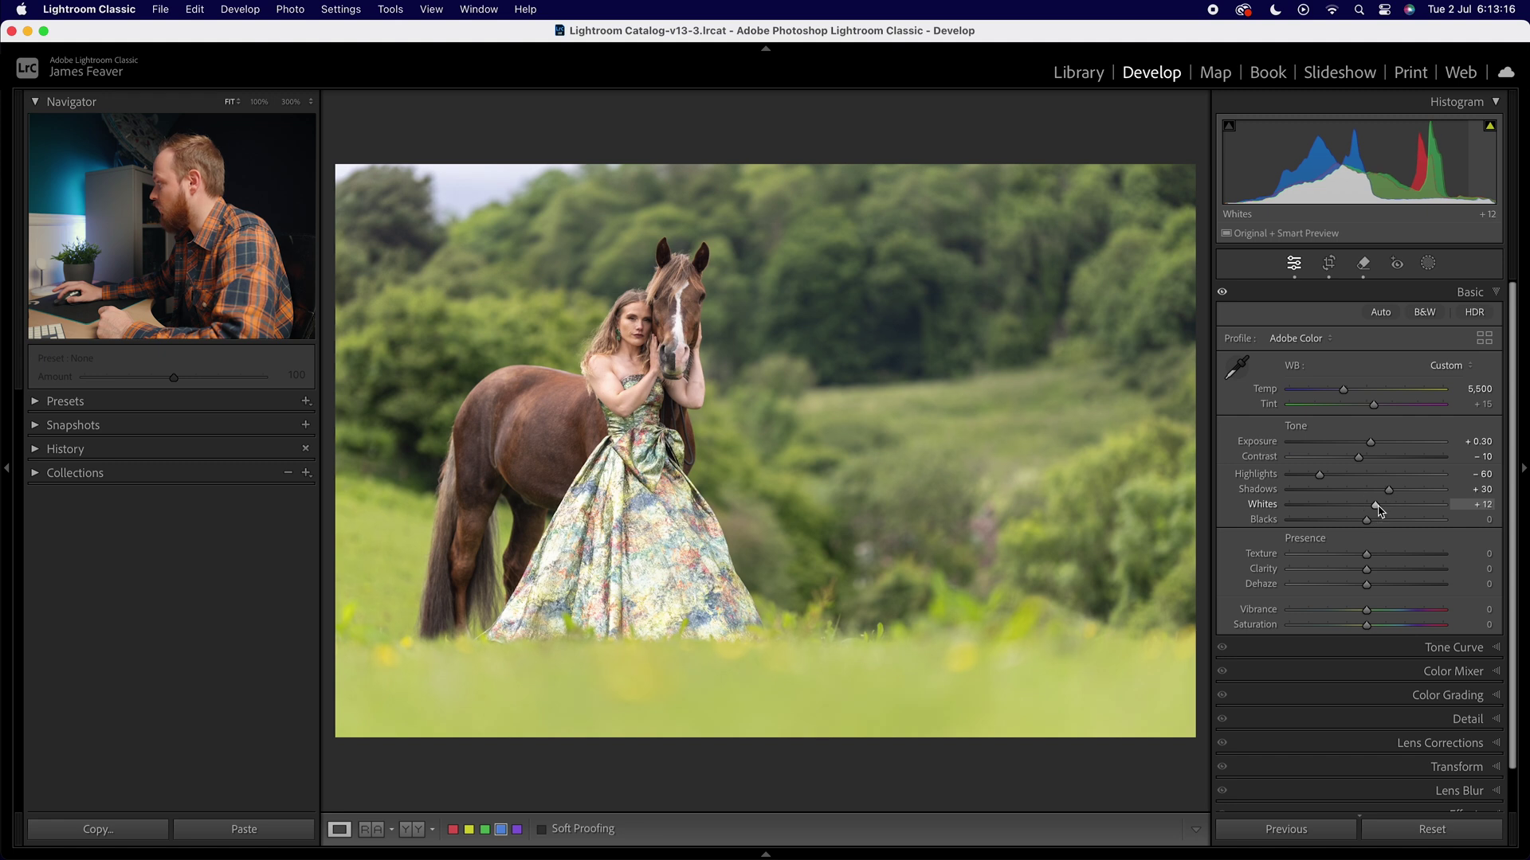
left_click(1472, 503)
type("15")
key("Return")
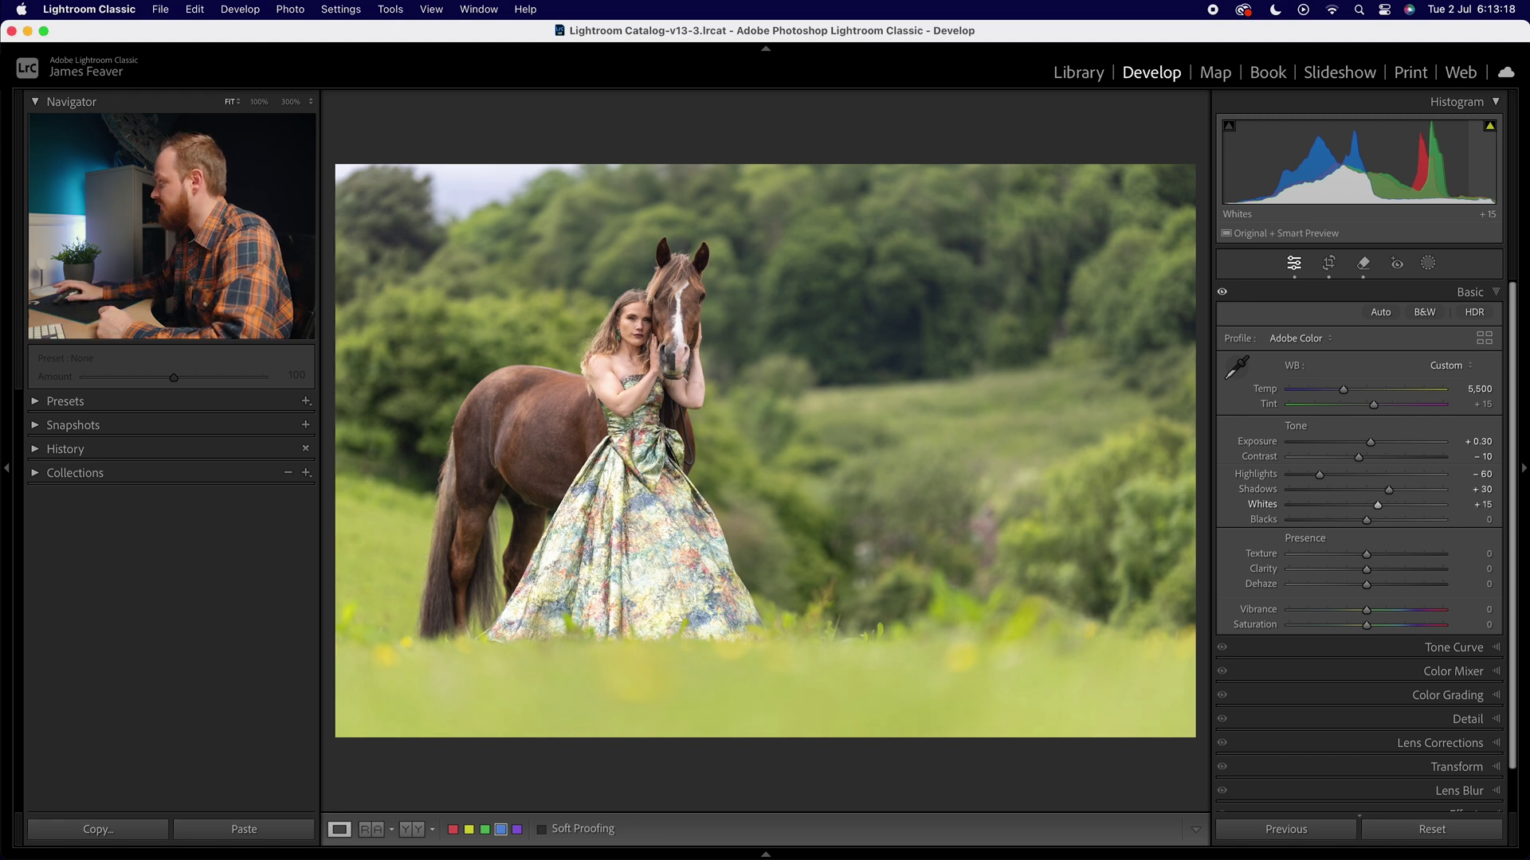
left_click(1472, 520)
type("-15")
key("Return")
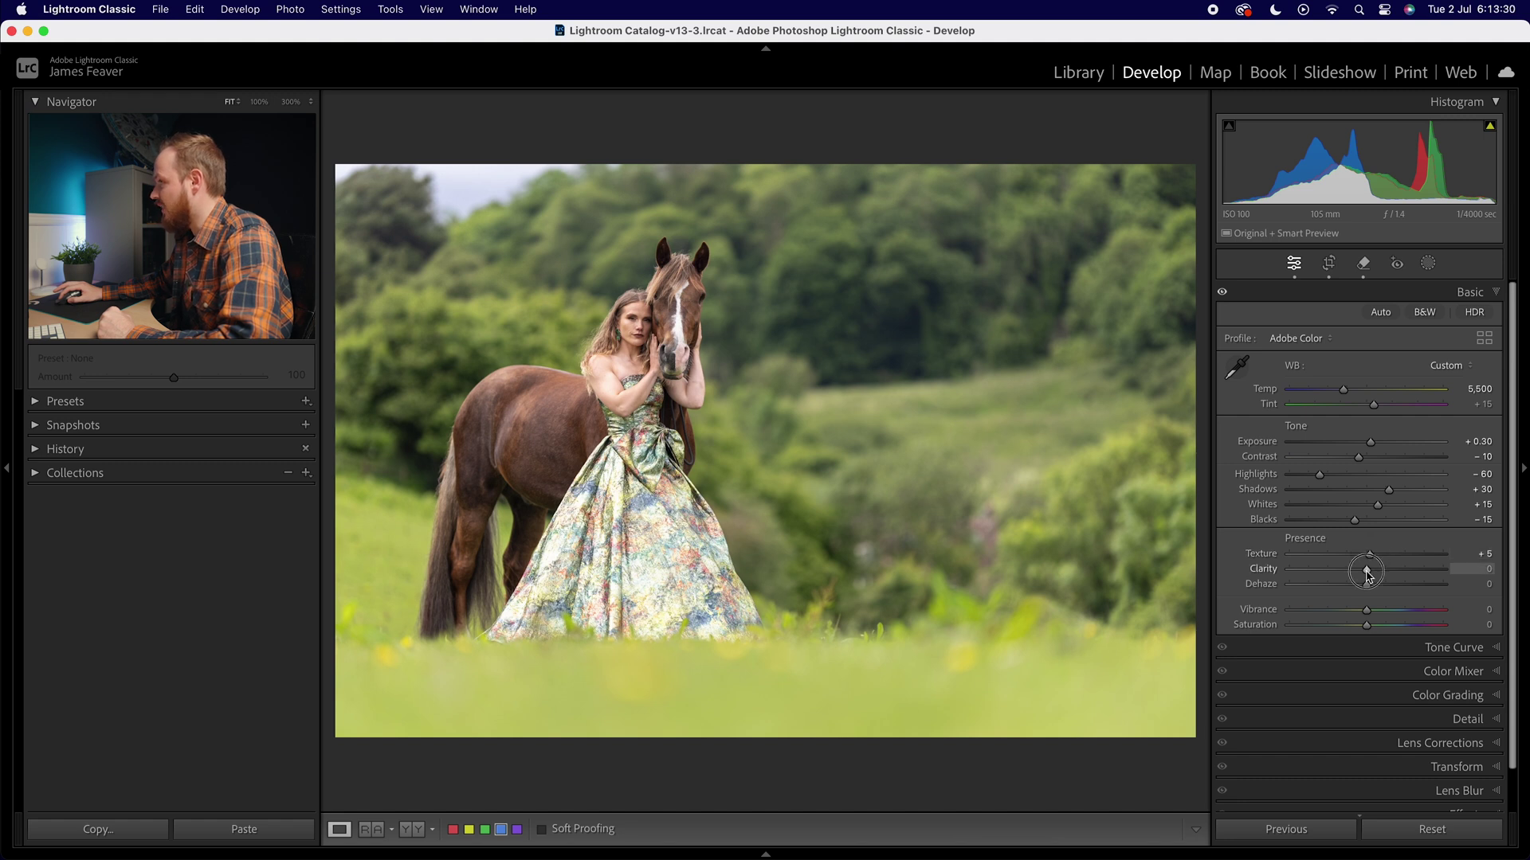
Soften the photo by setting Clarity to -25.
left_click_drag(1362, 576, 1352, 576)
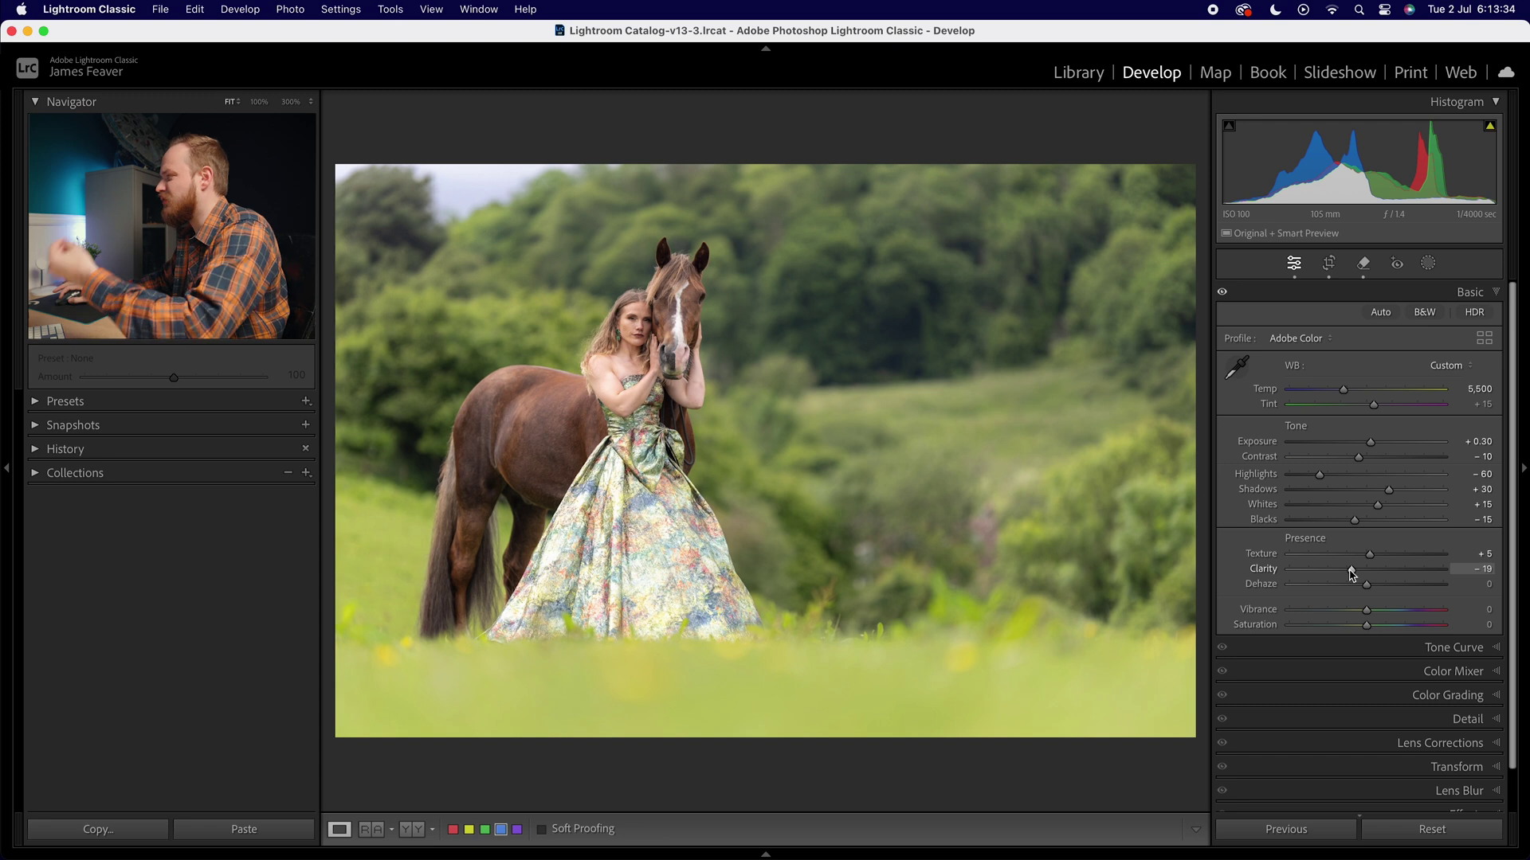
left_click(1480, 571)
type("-25")
key("Return")
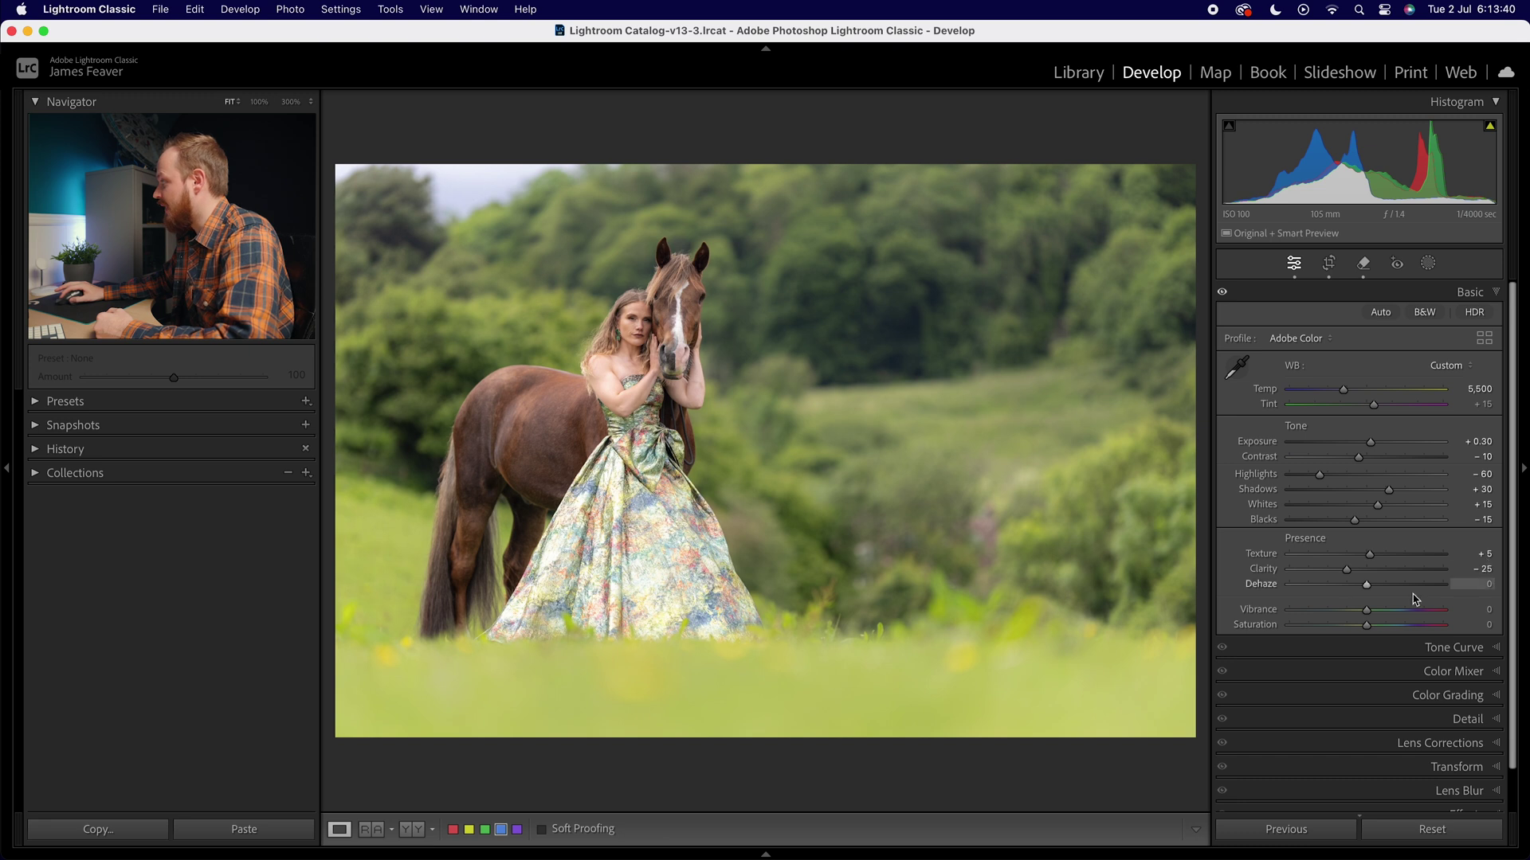
Check the blurred background trees up close and set Dehaze to +10.
left_click(864, 311)
left_click_drag(863, 311, 896, 336)
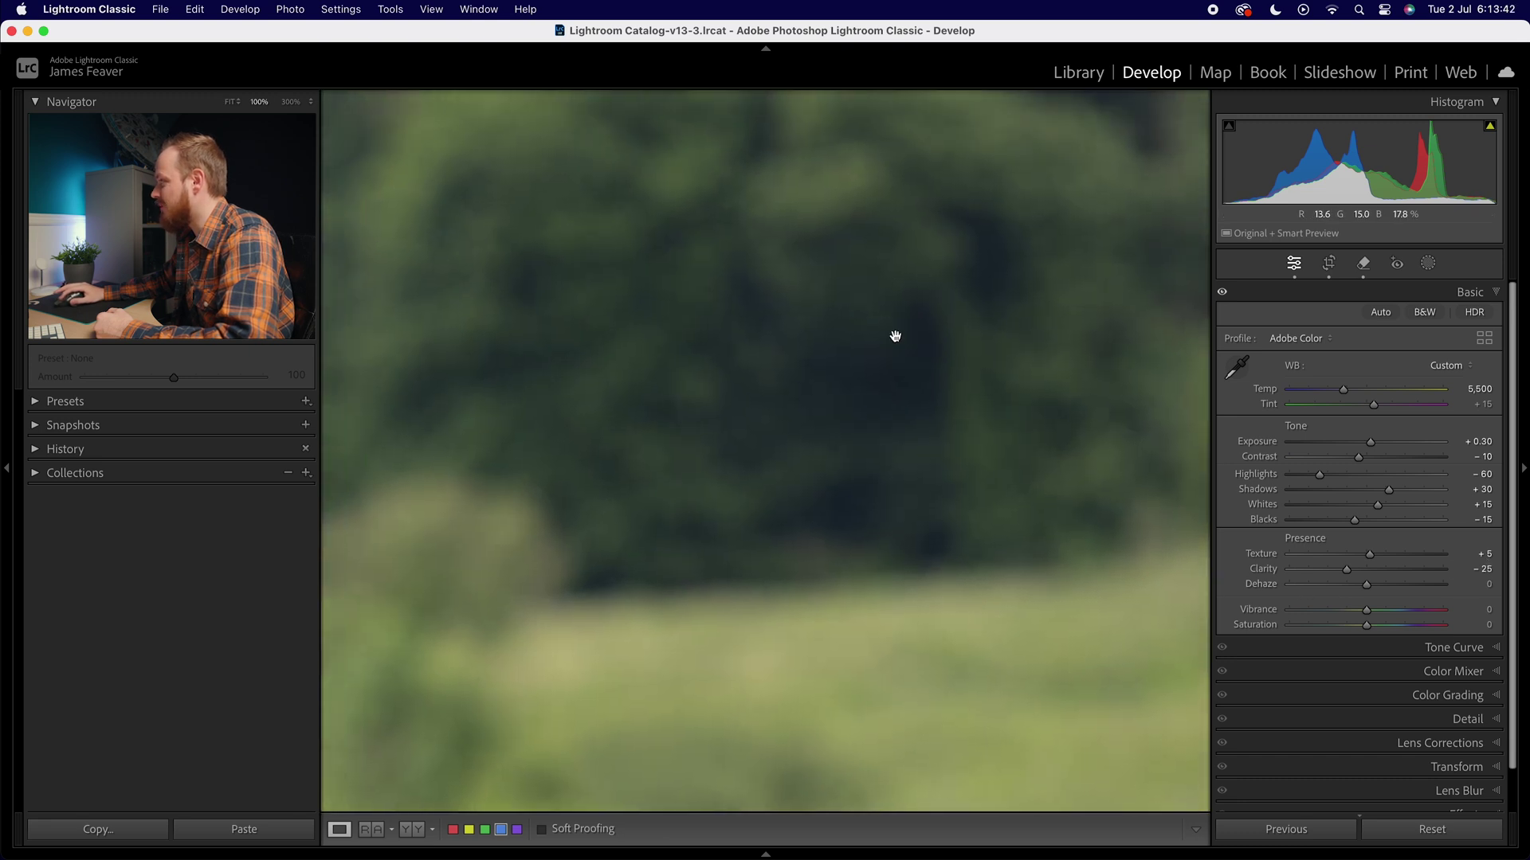
left_click(871, 352)
left_click(871, 351)
left_click(871, 353)
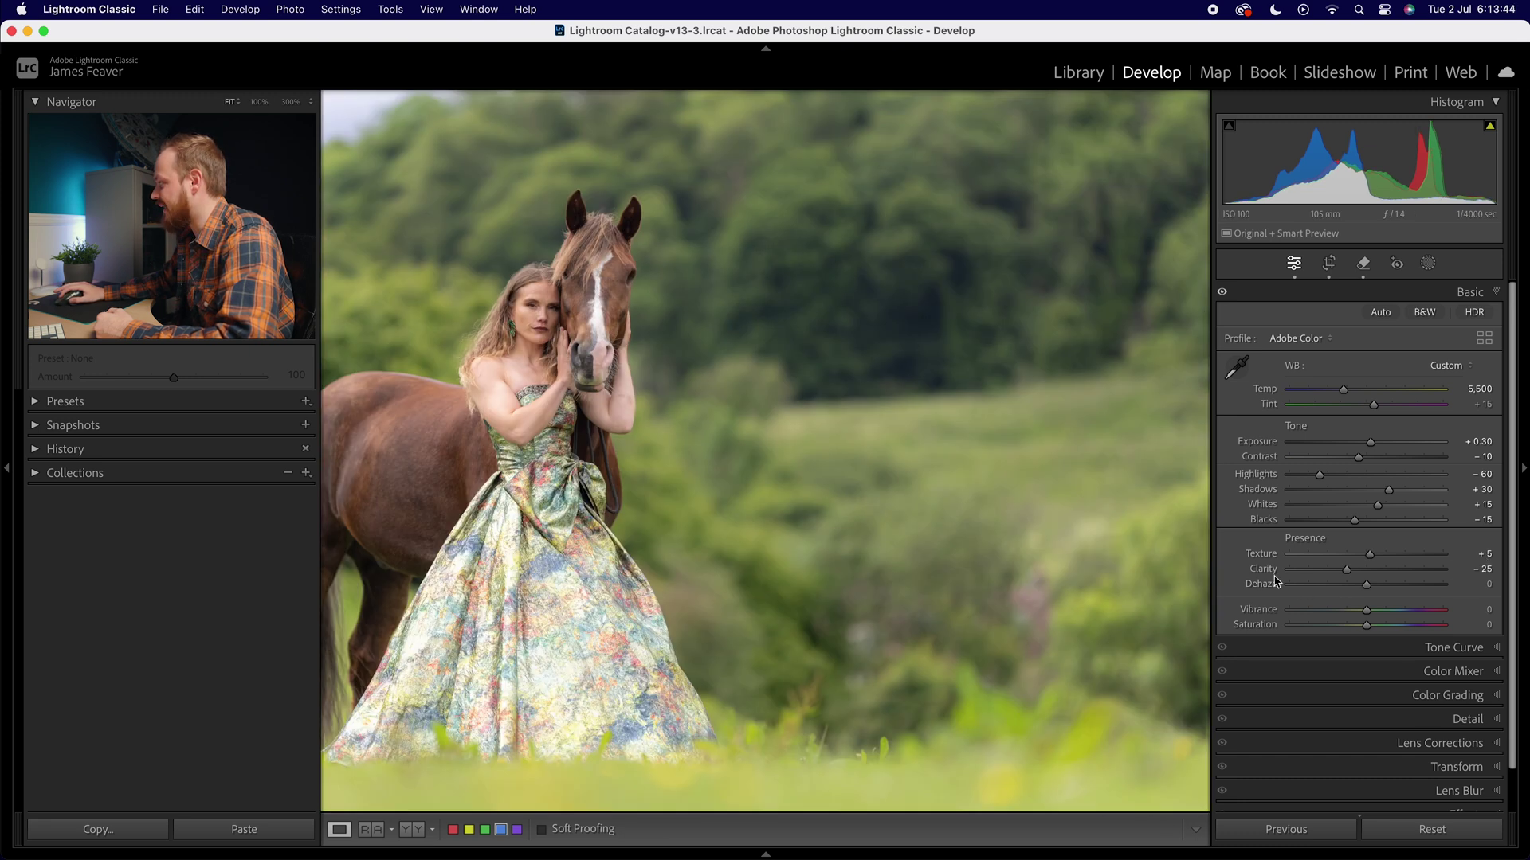
left_click_drag(1367, 588, 1372, 588)
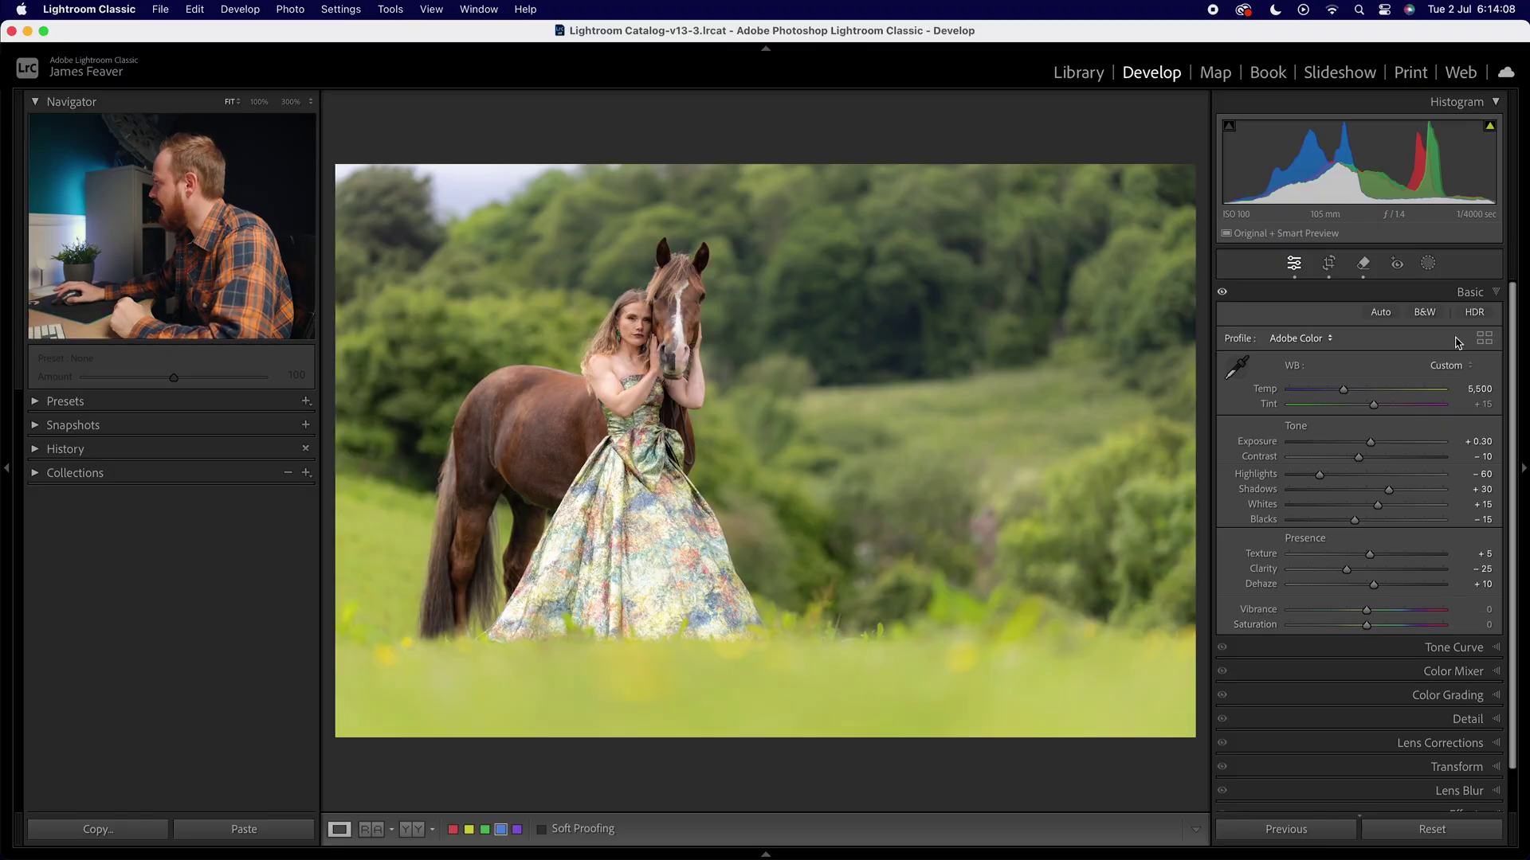
Brighten the highlights with an upper point on the RGB tone curve at about input 177, output 188.
left_click(1473, 295)
left_click(1470, 318)
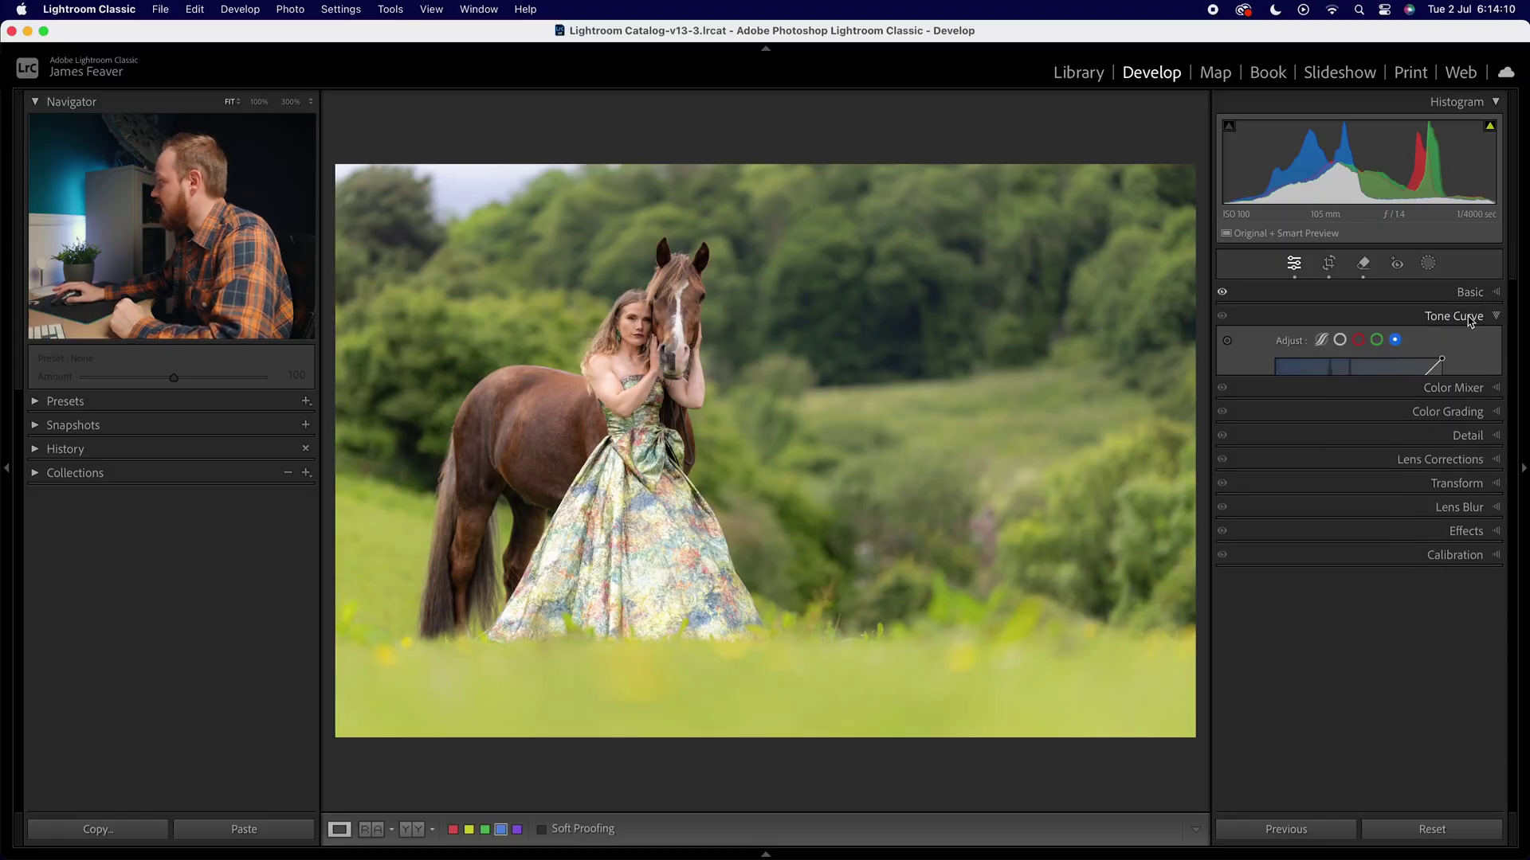
left_click(1342, 342)
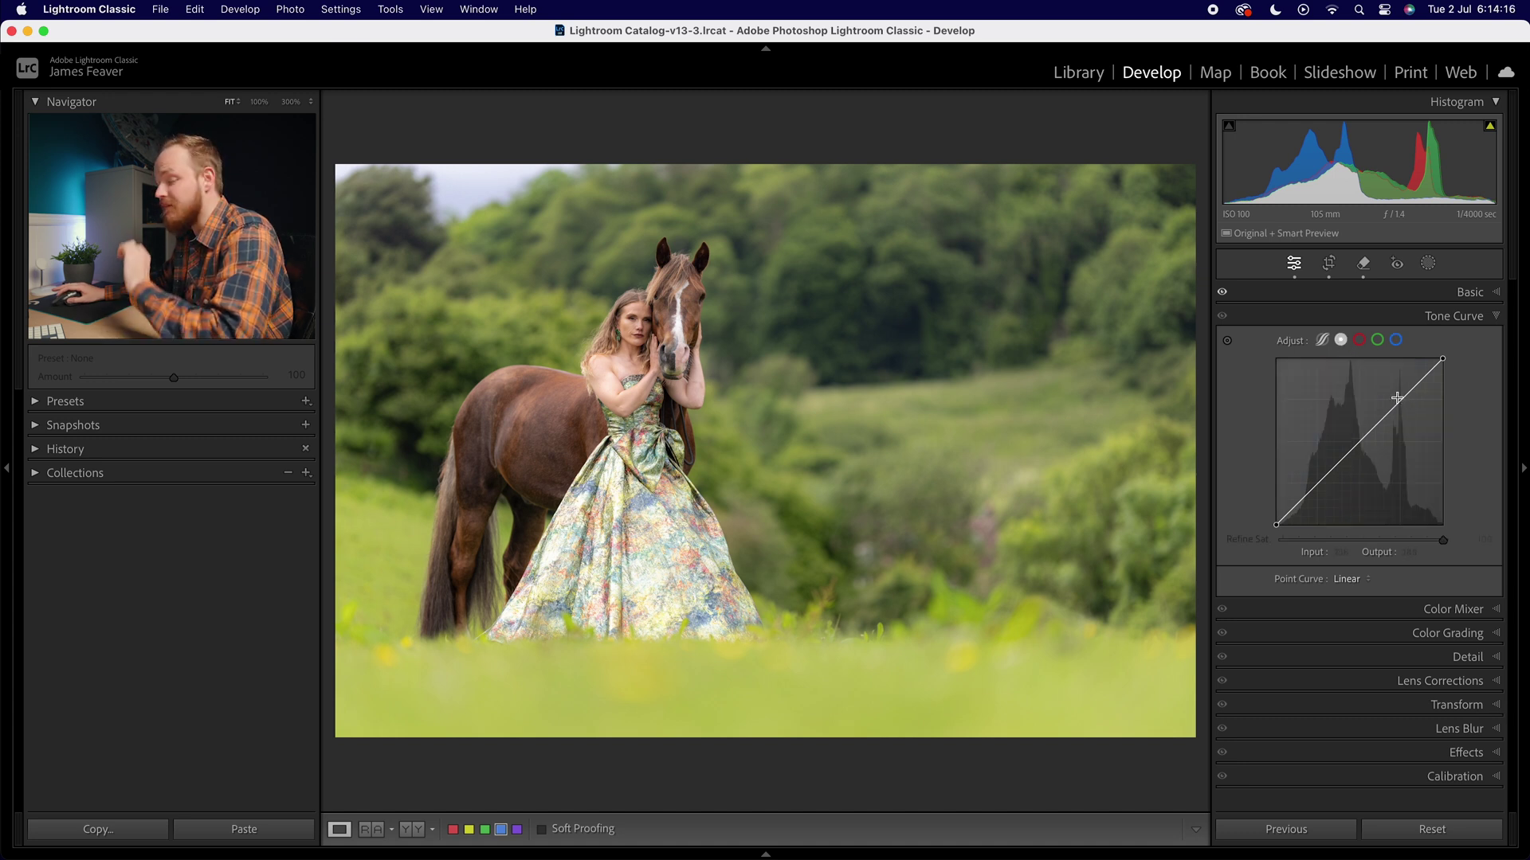
left_click_drag(1399, 404, 1399, 396)
left_click_drag(1400, 403, 1393, 406)
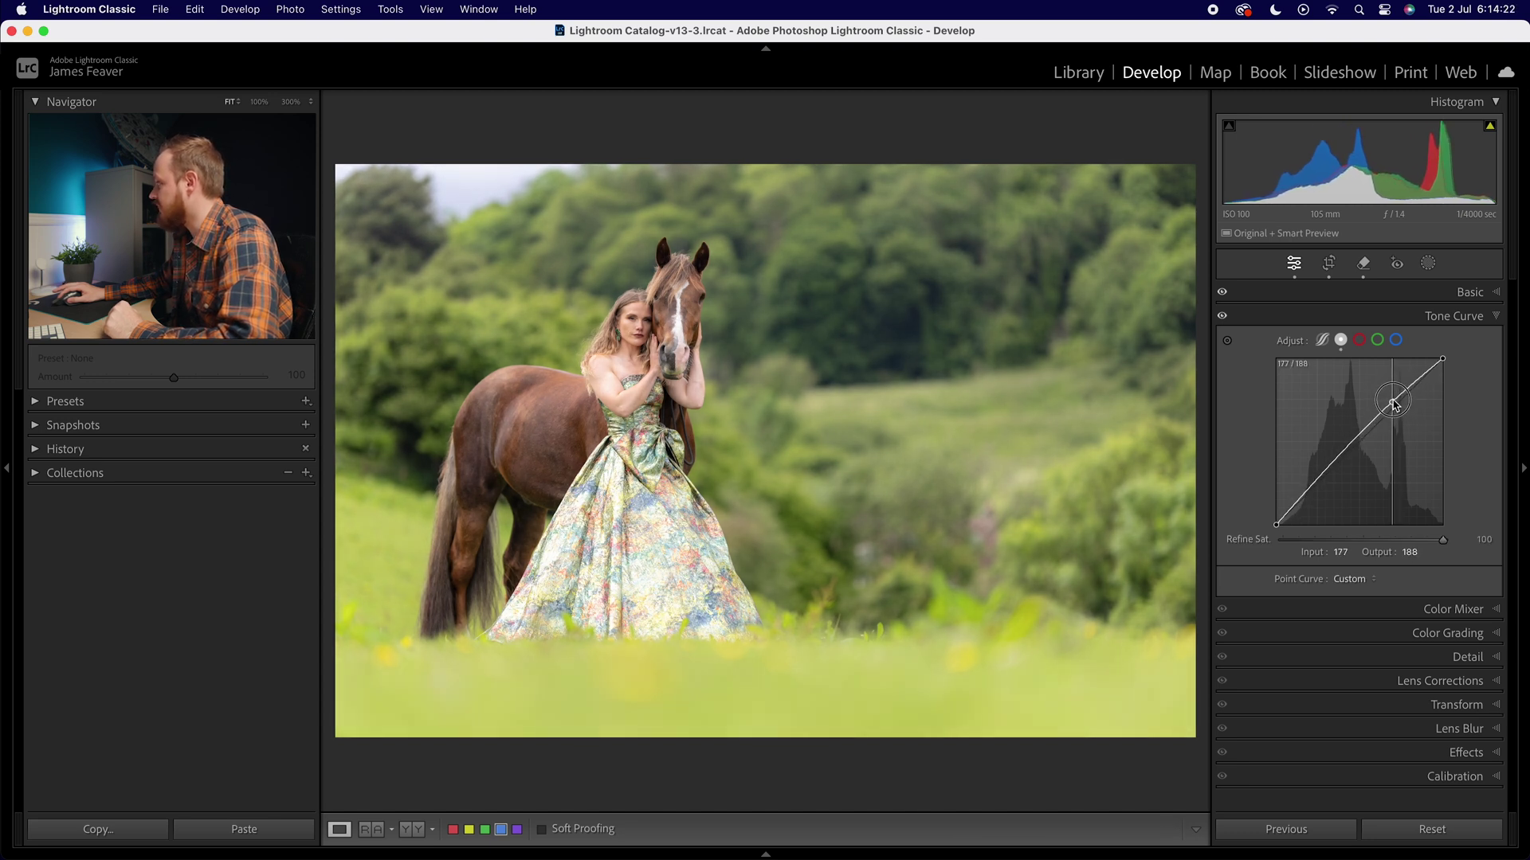
Raise the tone curve's black endpoint and place a shadow point at about input 64, output 63.
left_click_drag(1314, 482, 1316, 490)
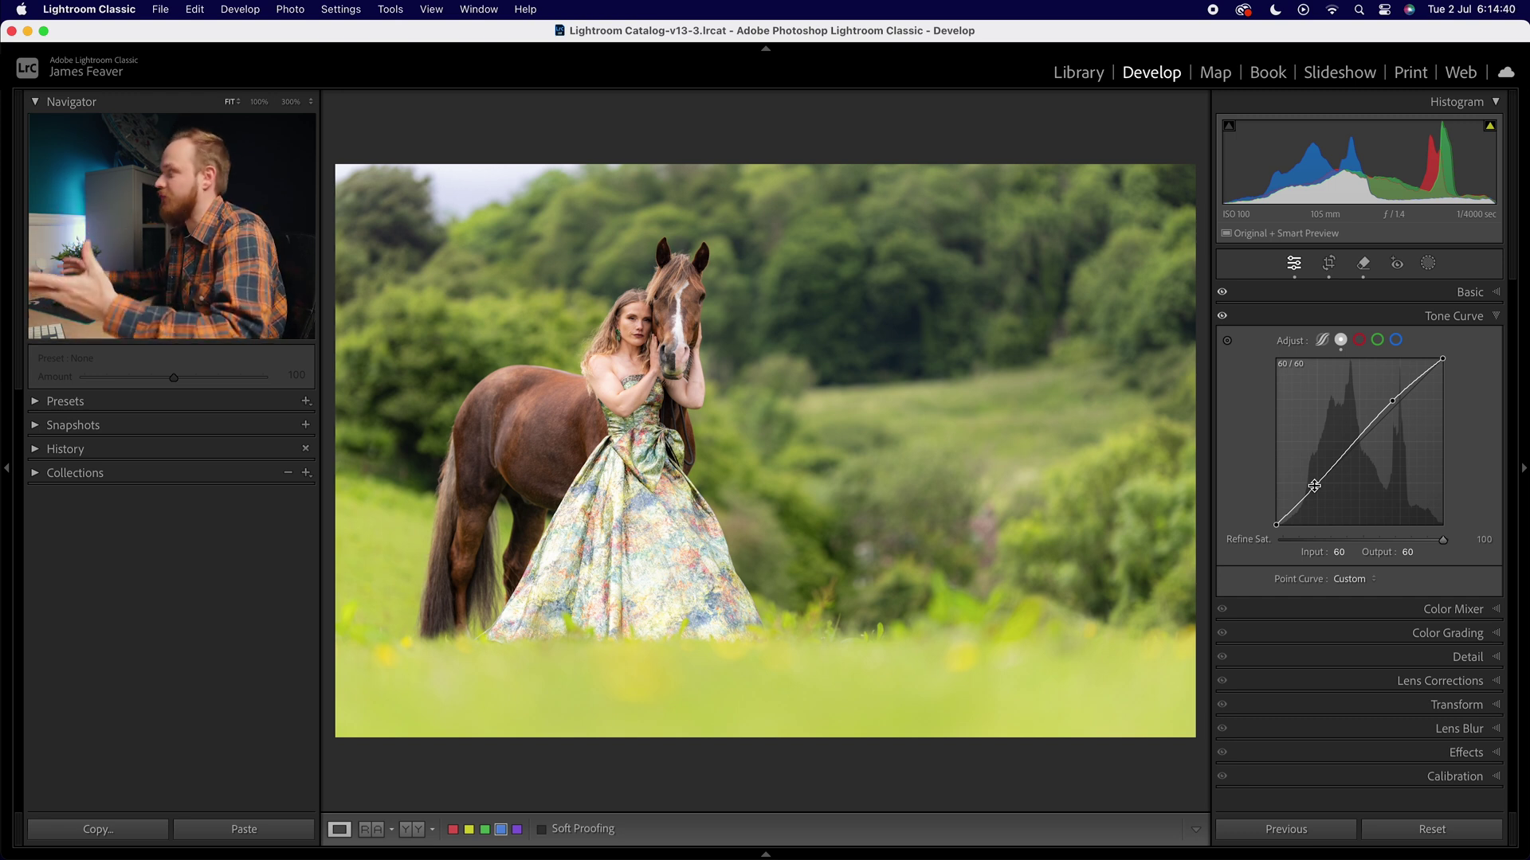
left_click(1314, 486)
left_click_drag(1318, 488, 1319, 489)
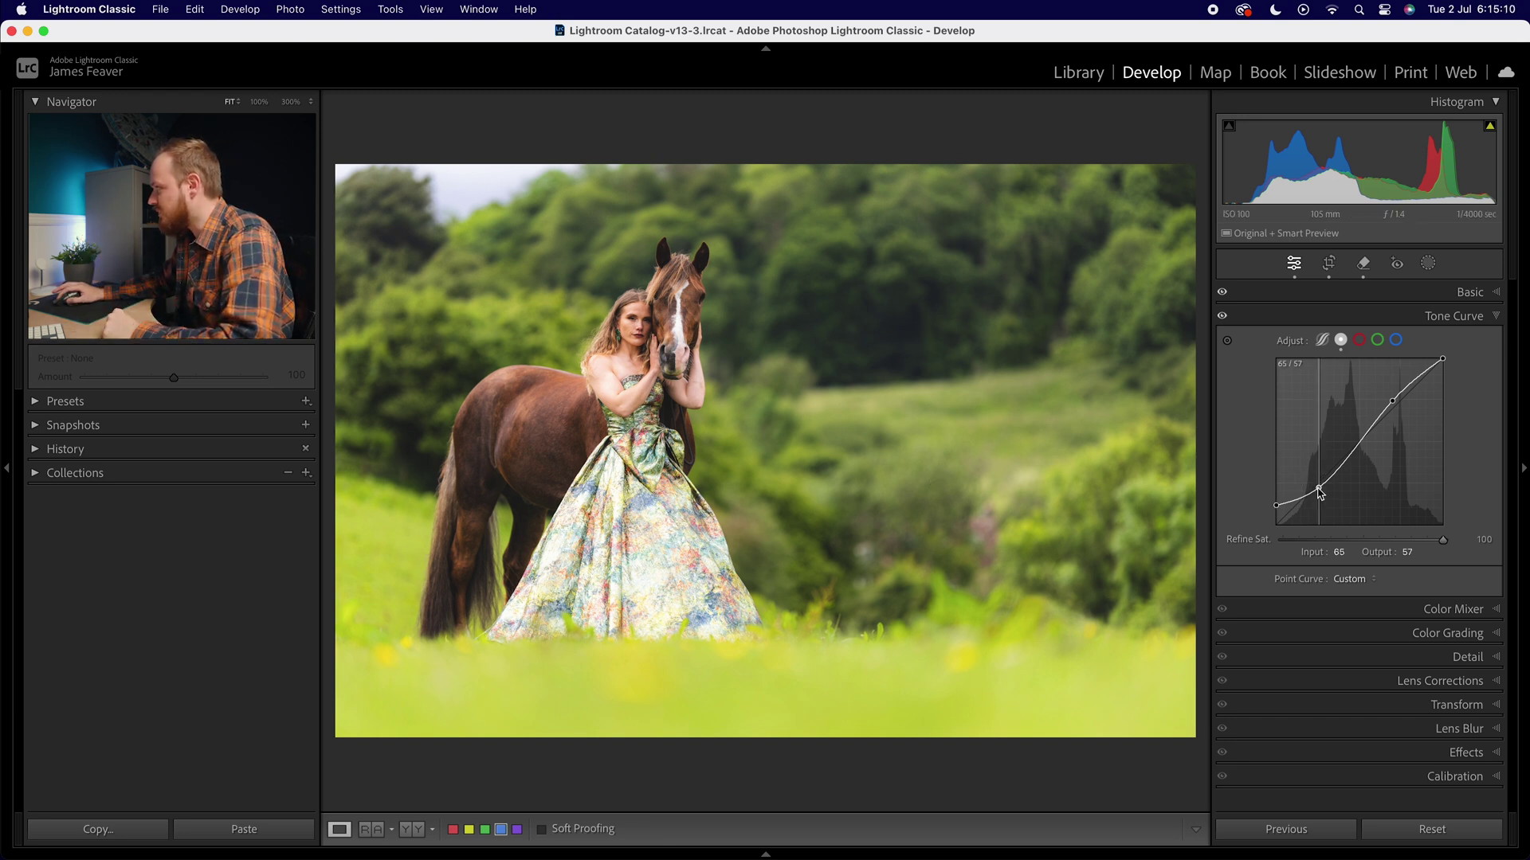
left_click_drag(1319, 488, 1317, 485)
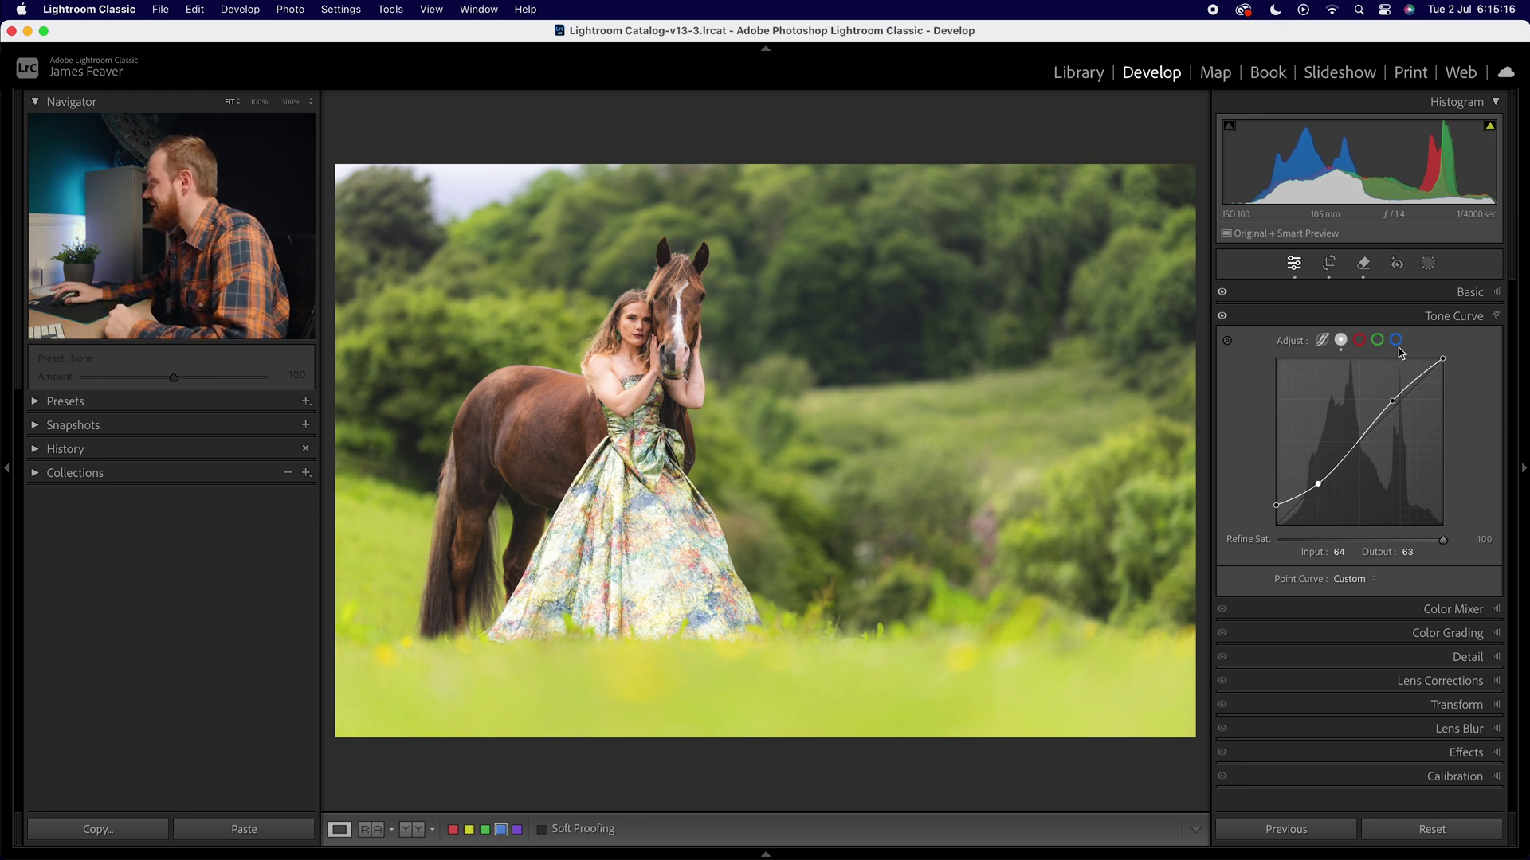
Close the tone curve settings and compare the edited photo with its original version.
left_click(1436, 318)
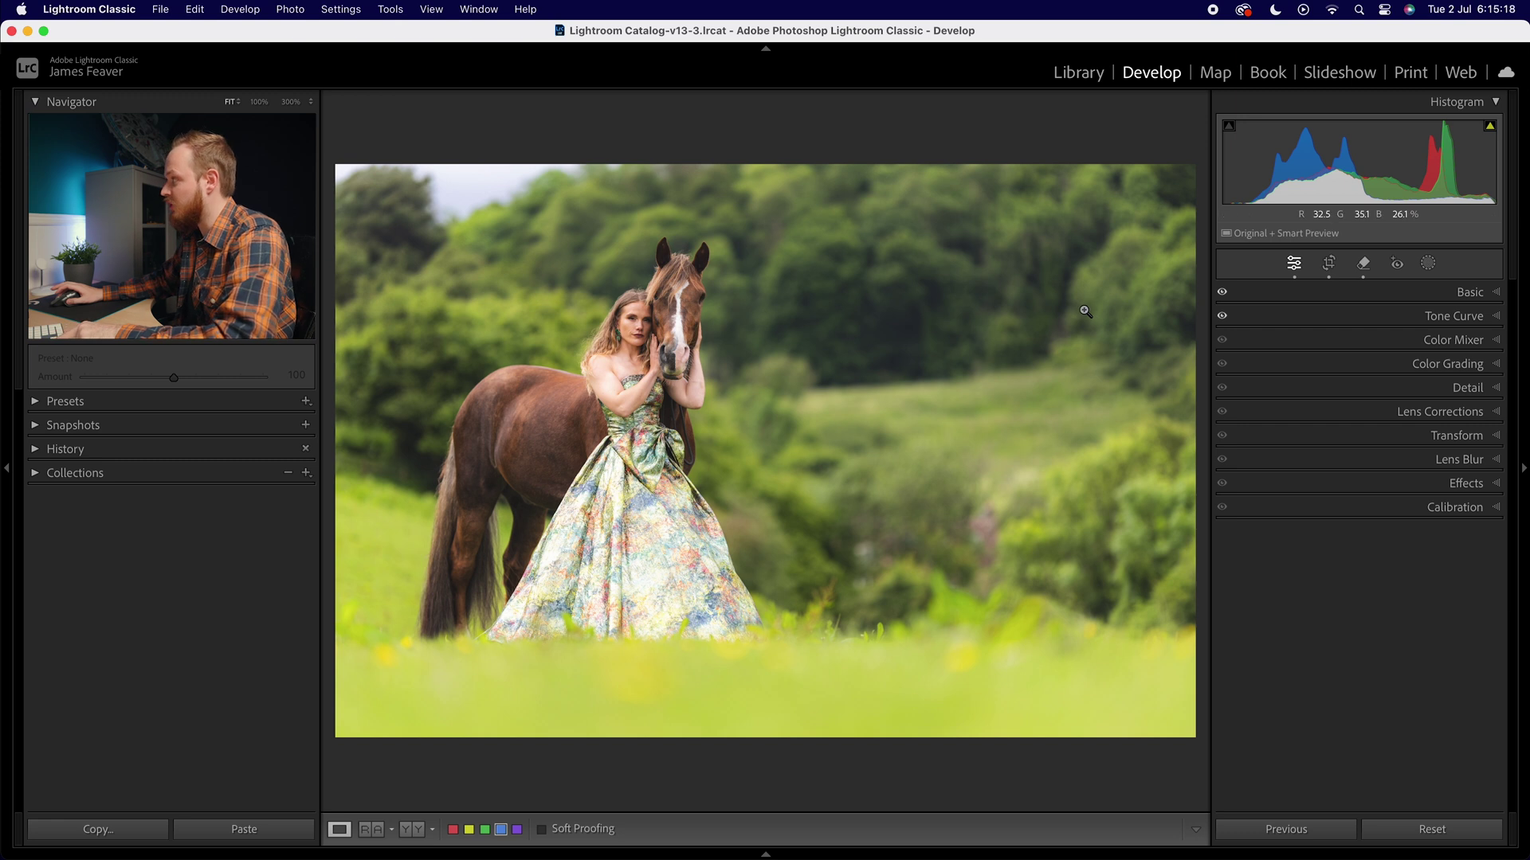
key("backslash")
key("backslash")
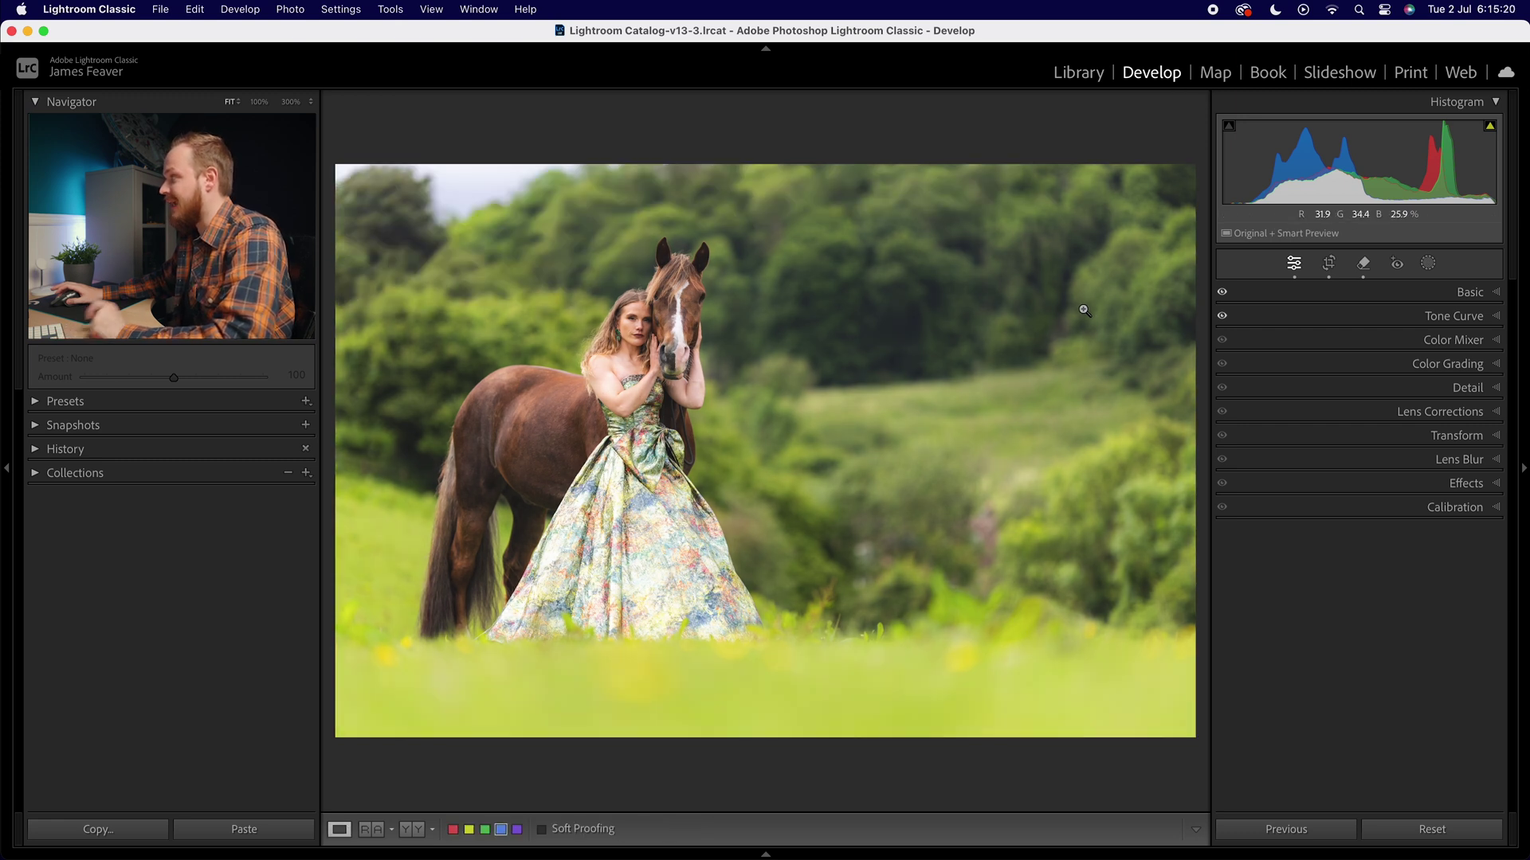
Use Generative AI Remove on the remaining bright sky along the photo's upper-left edge to replace it with trees.
left_click(1363, 263)
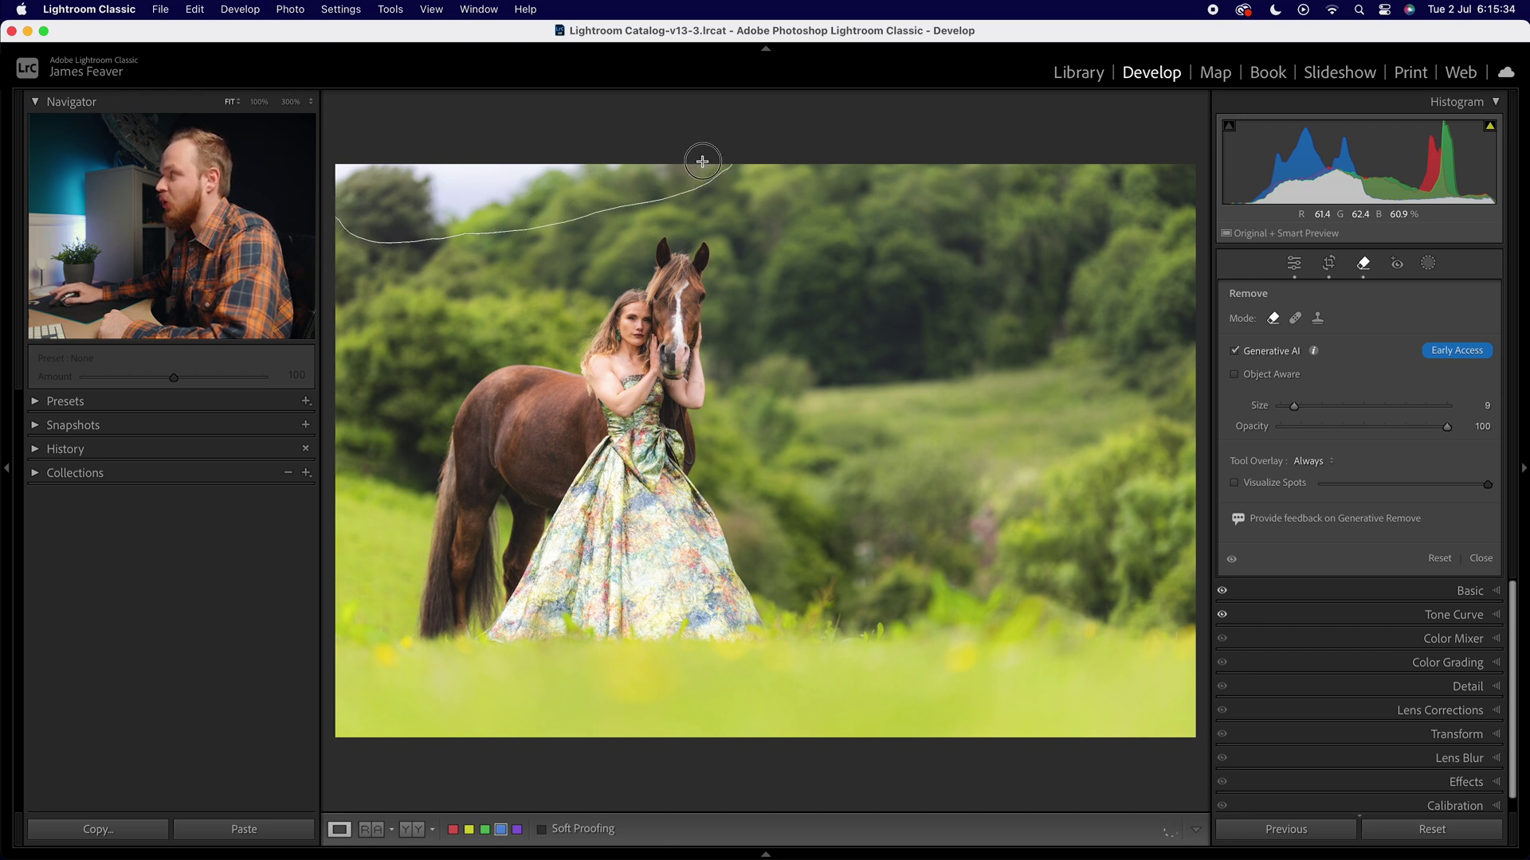
left_click_drag(493, 159, 495, 160)
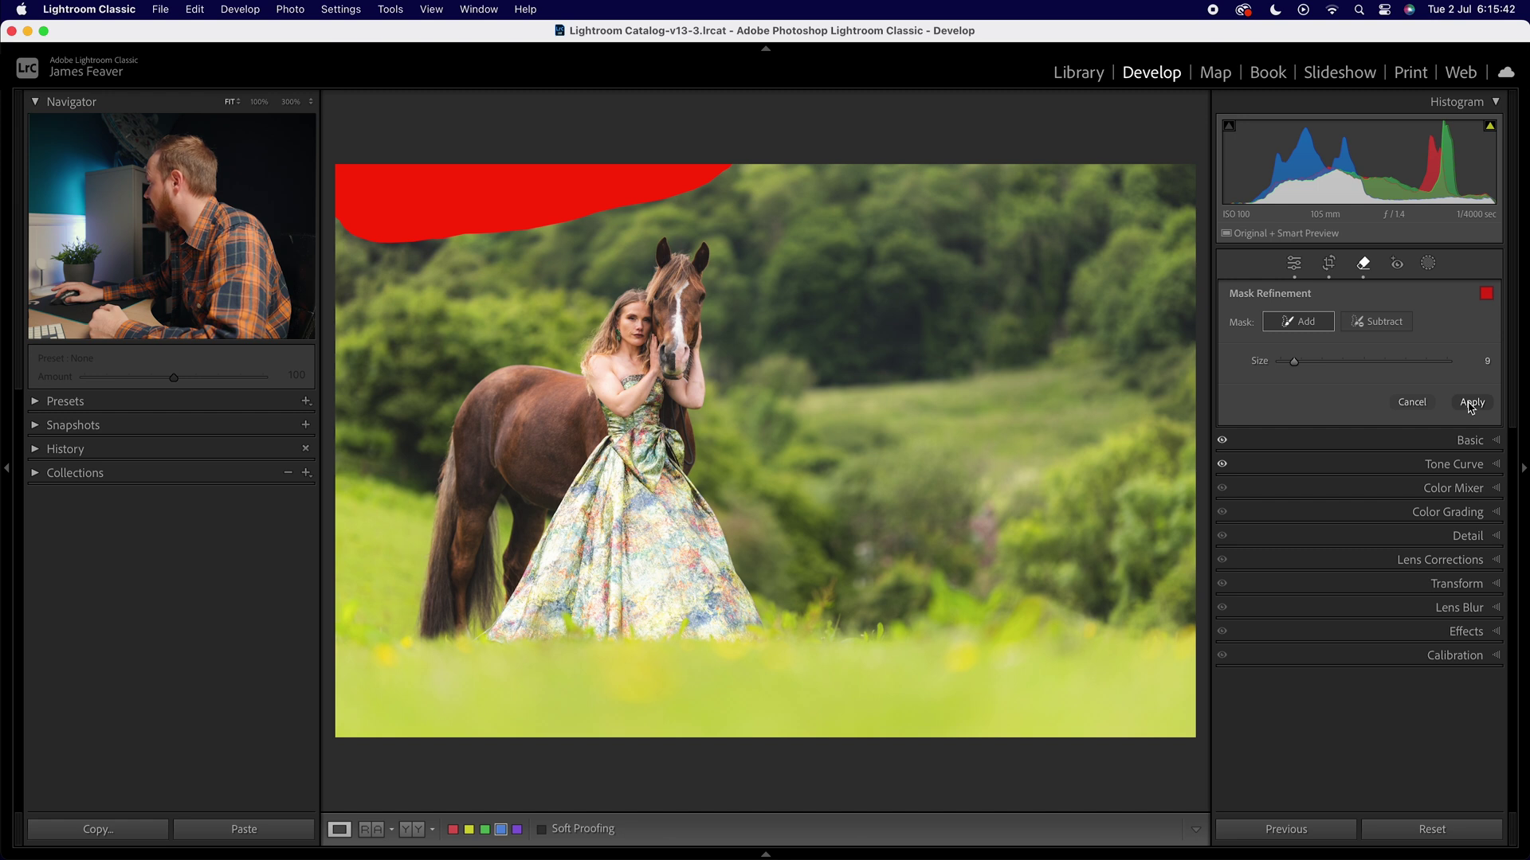
left_click(1471, 404)
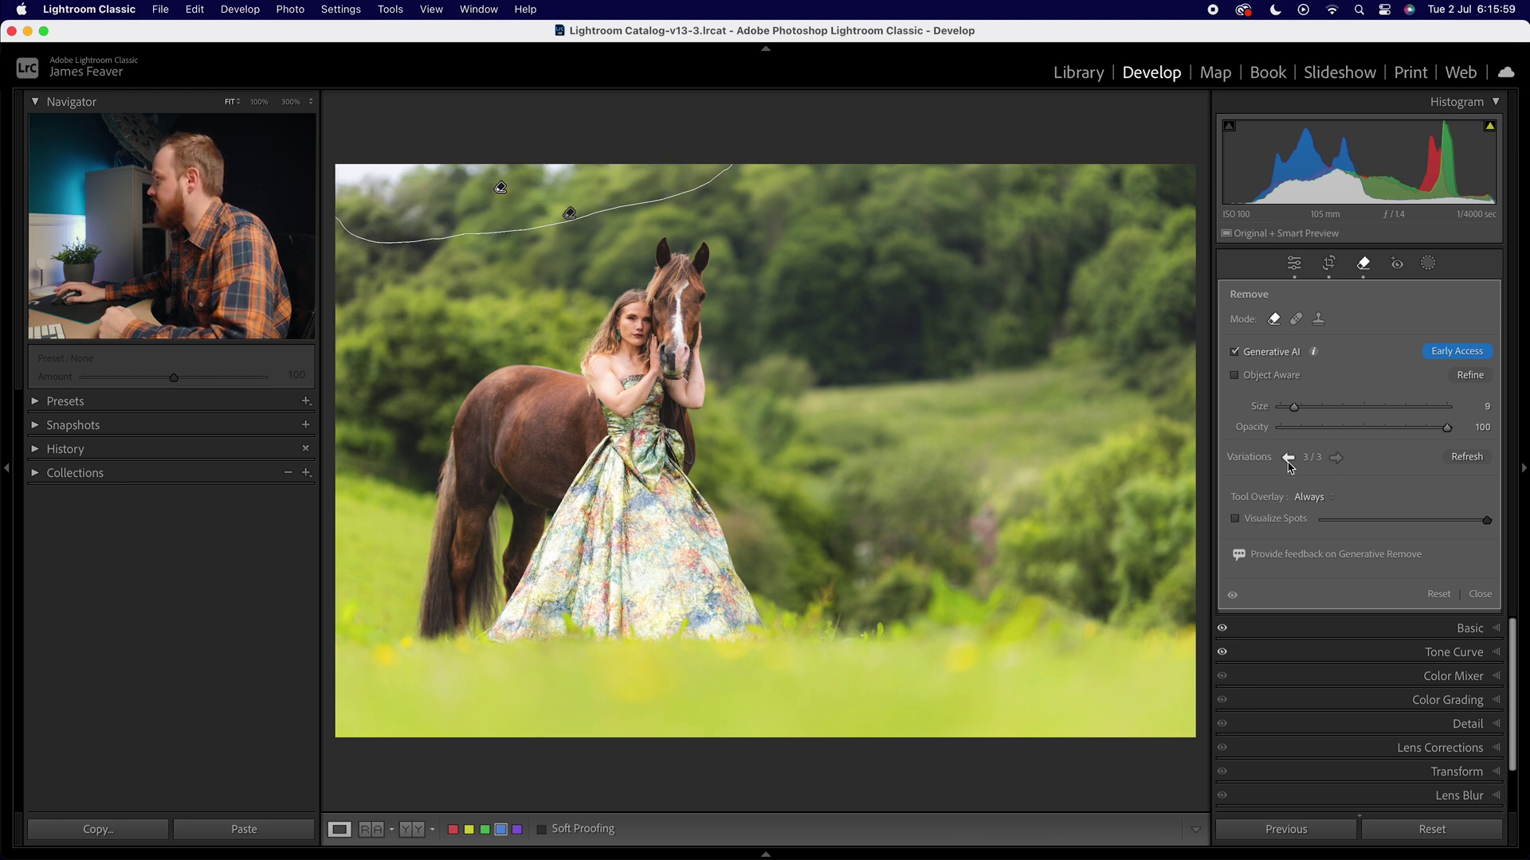
Tighten the crop from the upper-left corner and both sides at the original aspect ratio to exclude the leftover sky.
left_click(1294, 265)
key("r")
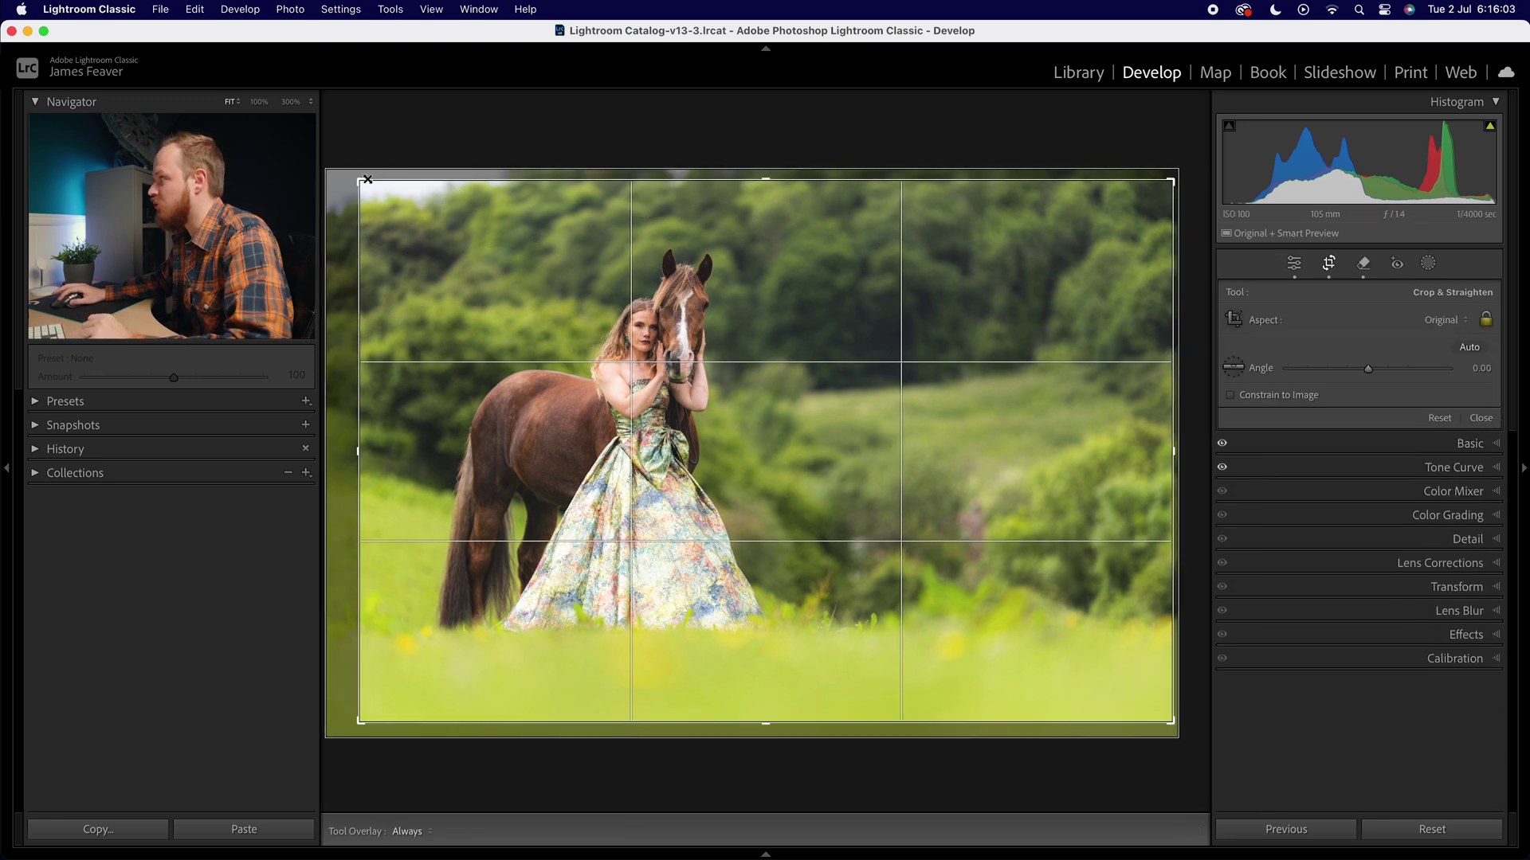
left_click_drag(364, 184, 380, 191)
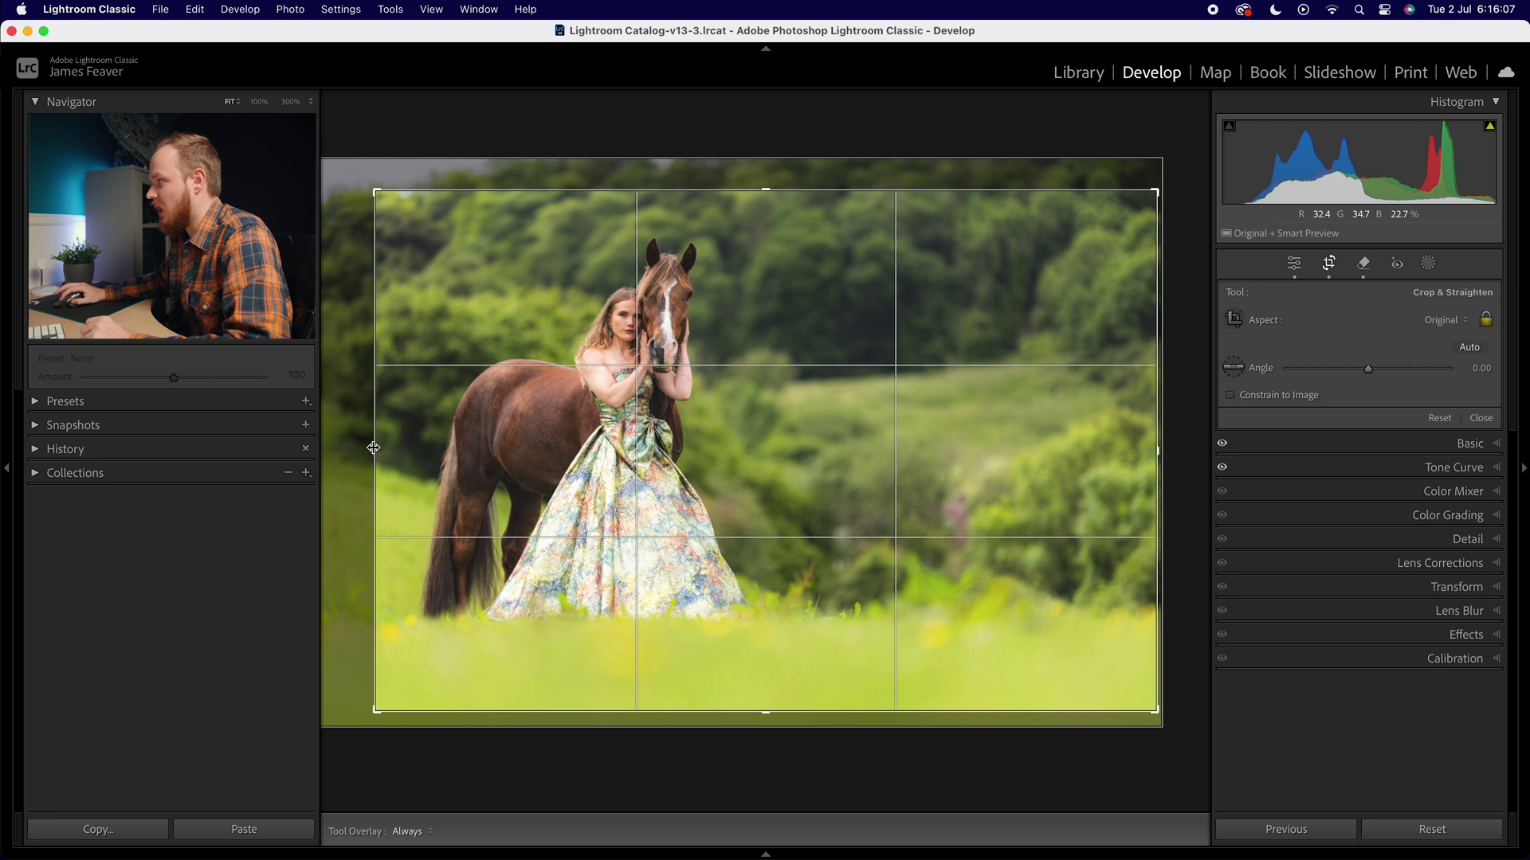
left_click_drag(374, 453, 379, 452)
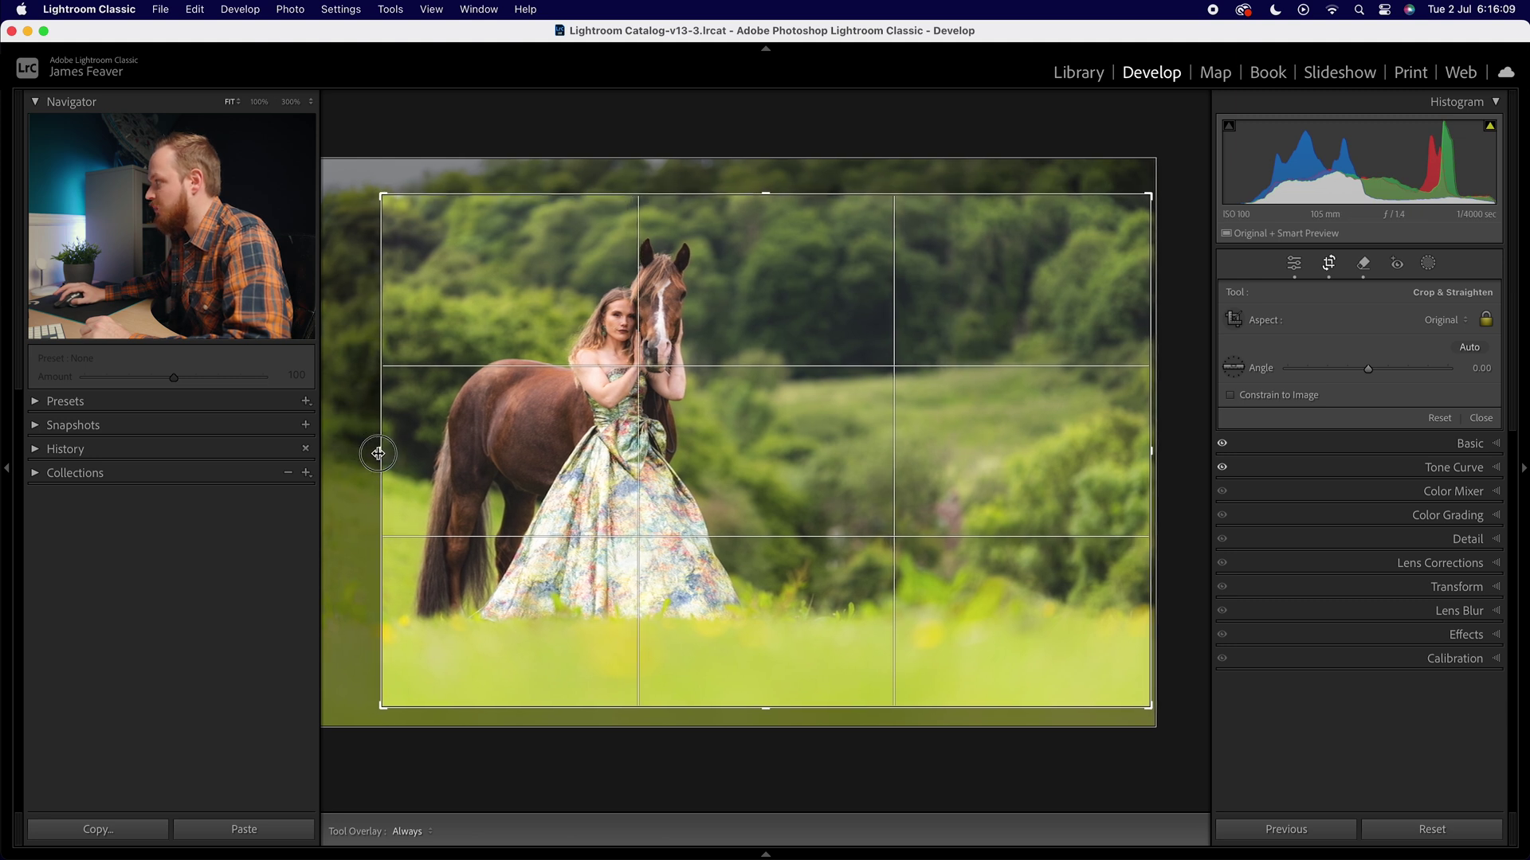
left_click_drag(1153, 454, 1140, 455)
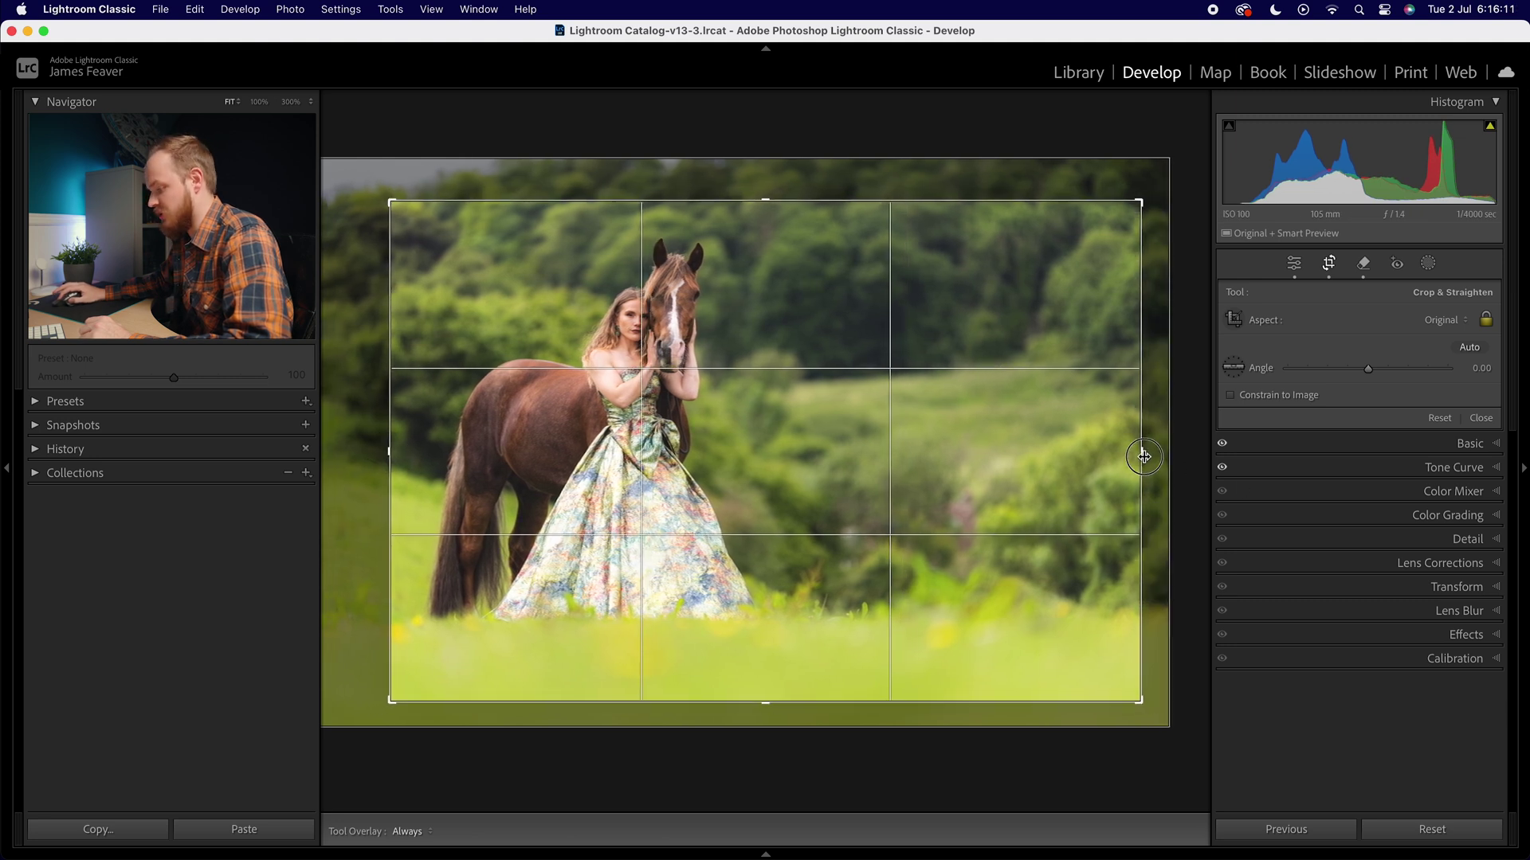
key("r")
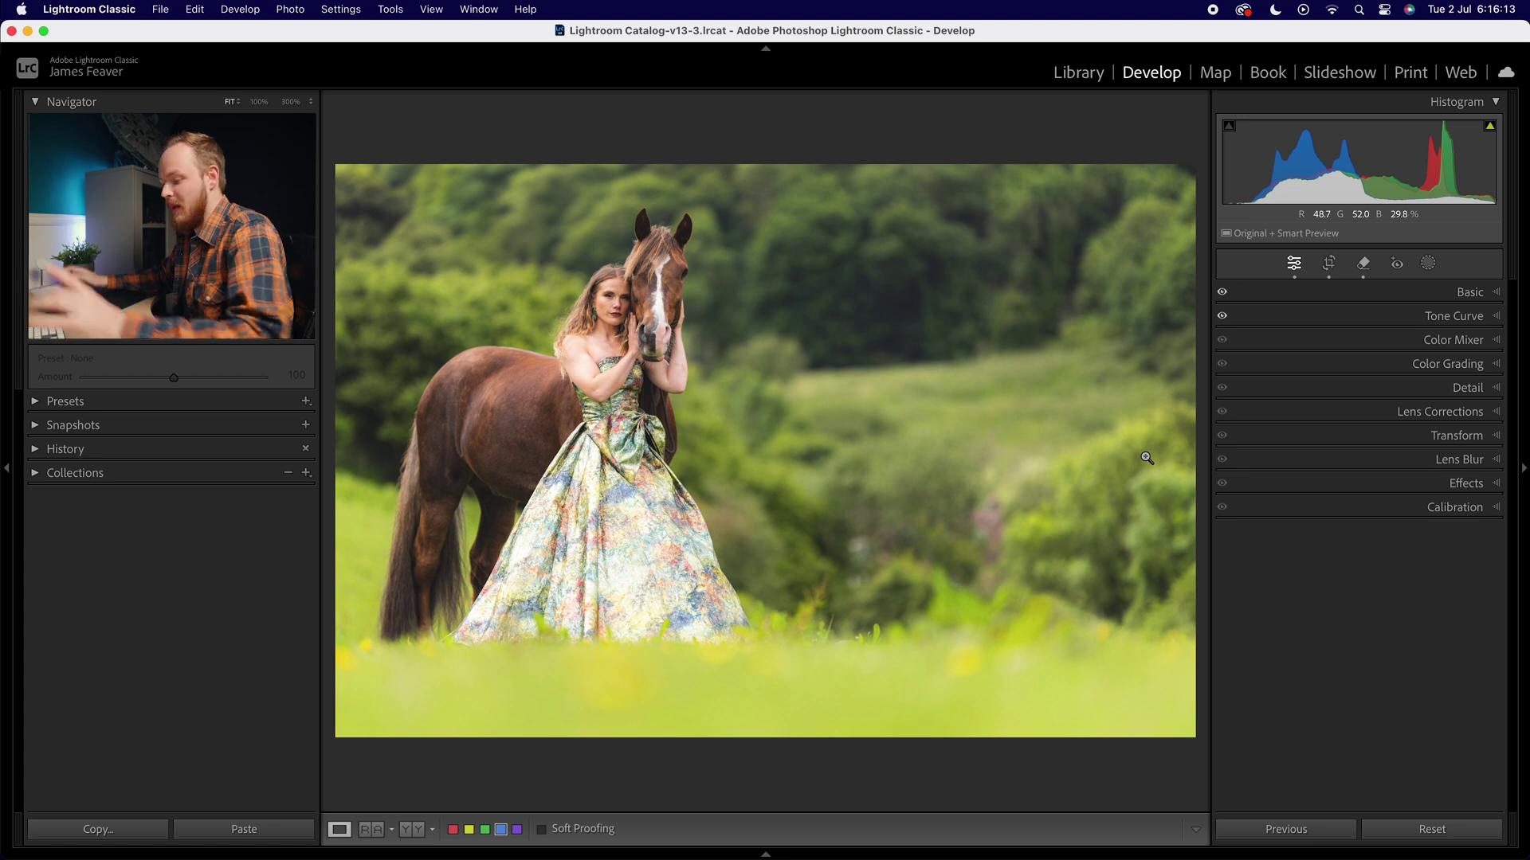
Reposition the photo within the crop and shrink the frame slightly, keeping the woman and horse left of centre.
key("r")
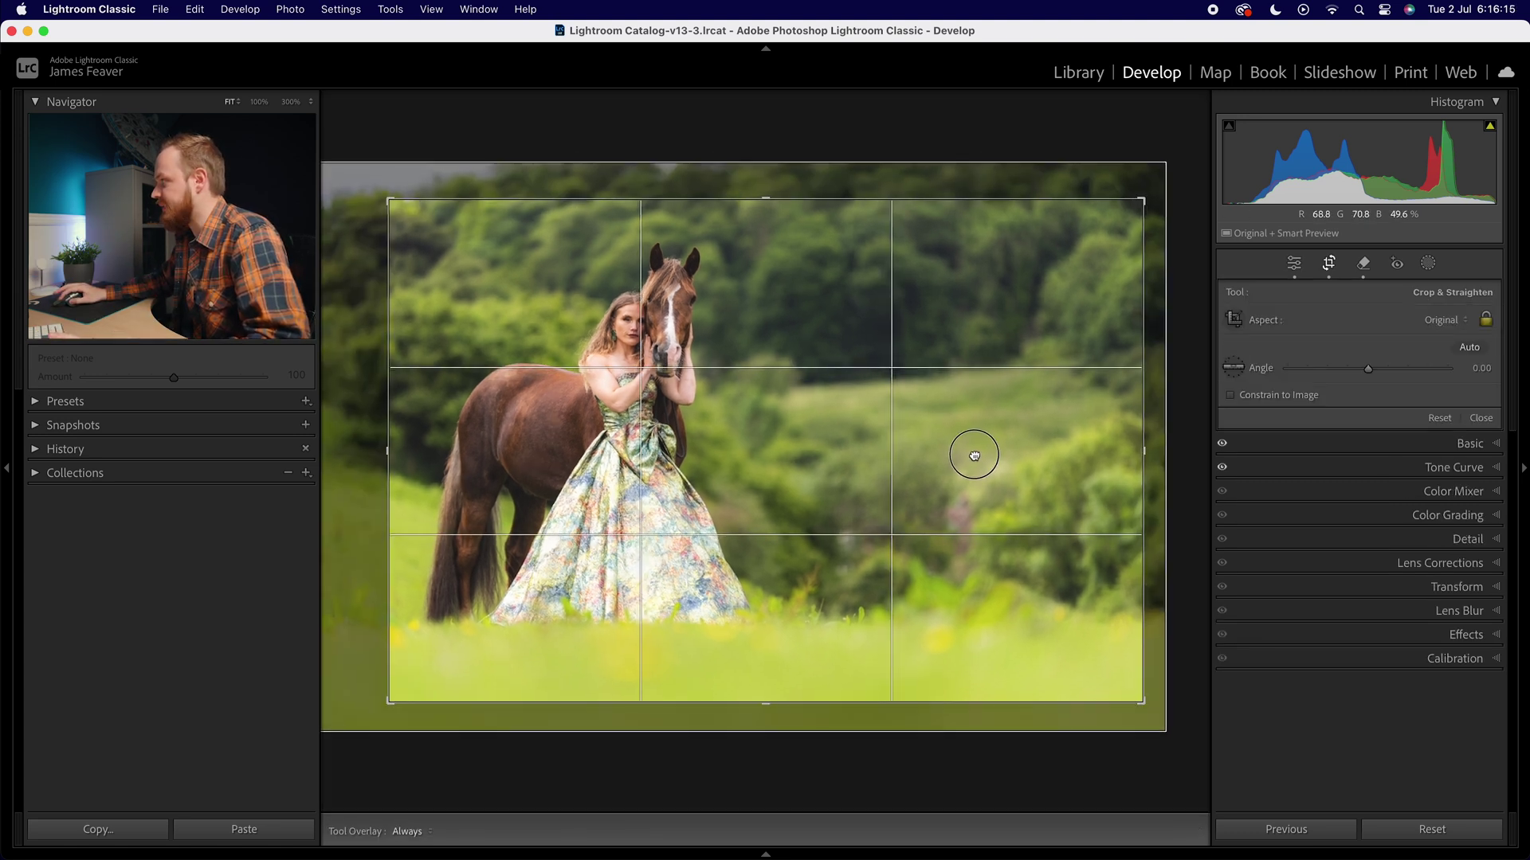
key("r")
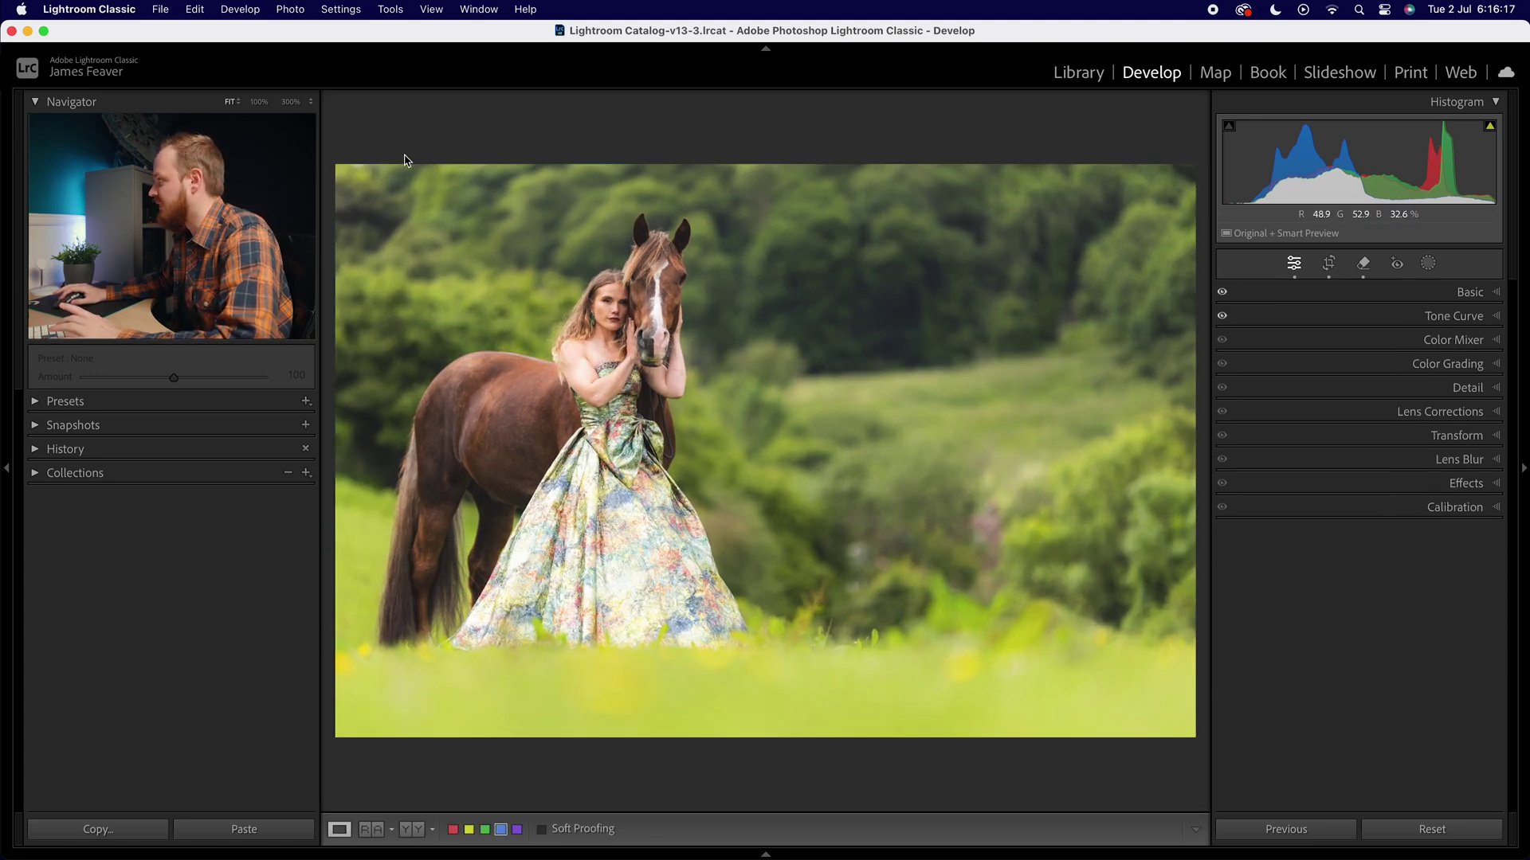
key("r")
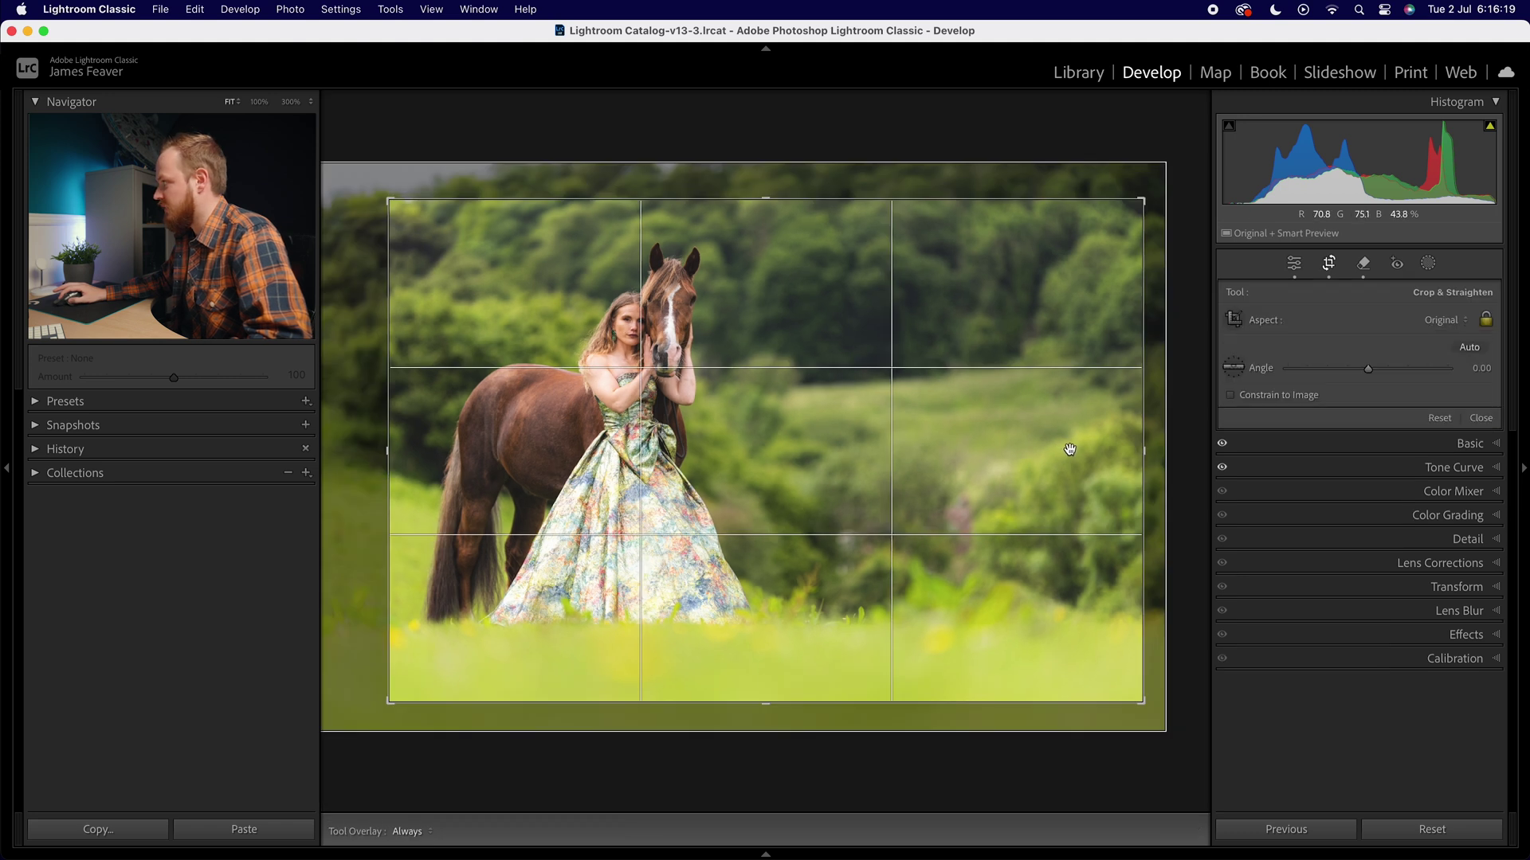
left_click_drag(1008, 439, 1008, 442)
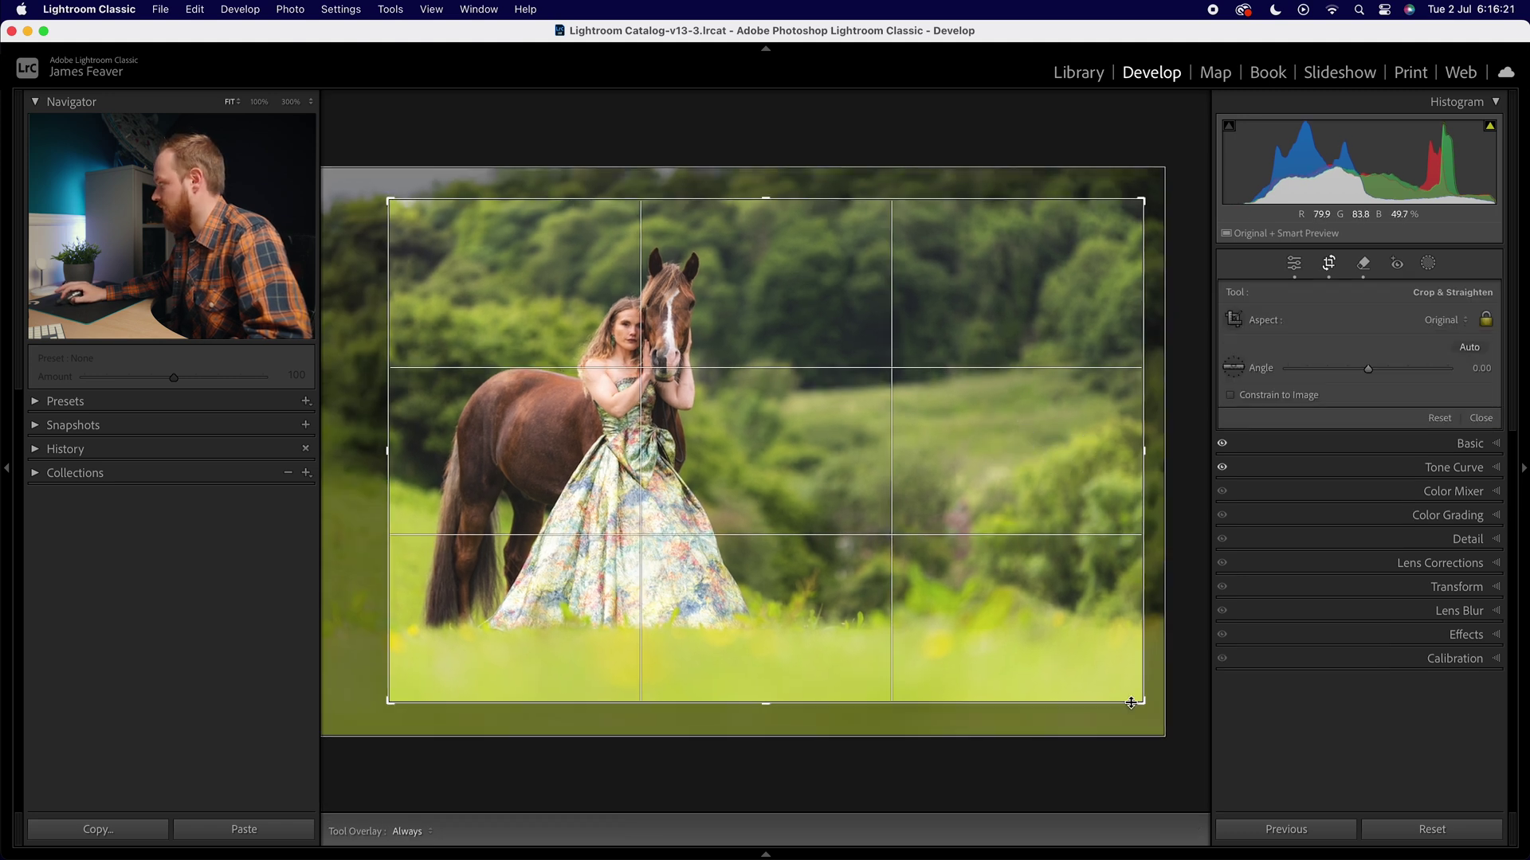
left_click_drag(1143, 199, 1139, 201)
key("Return")
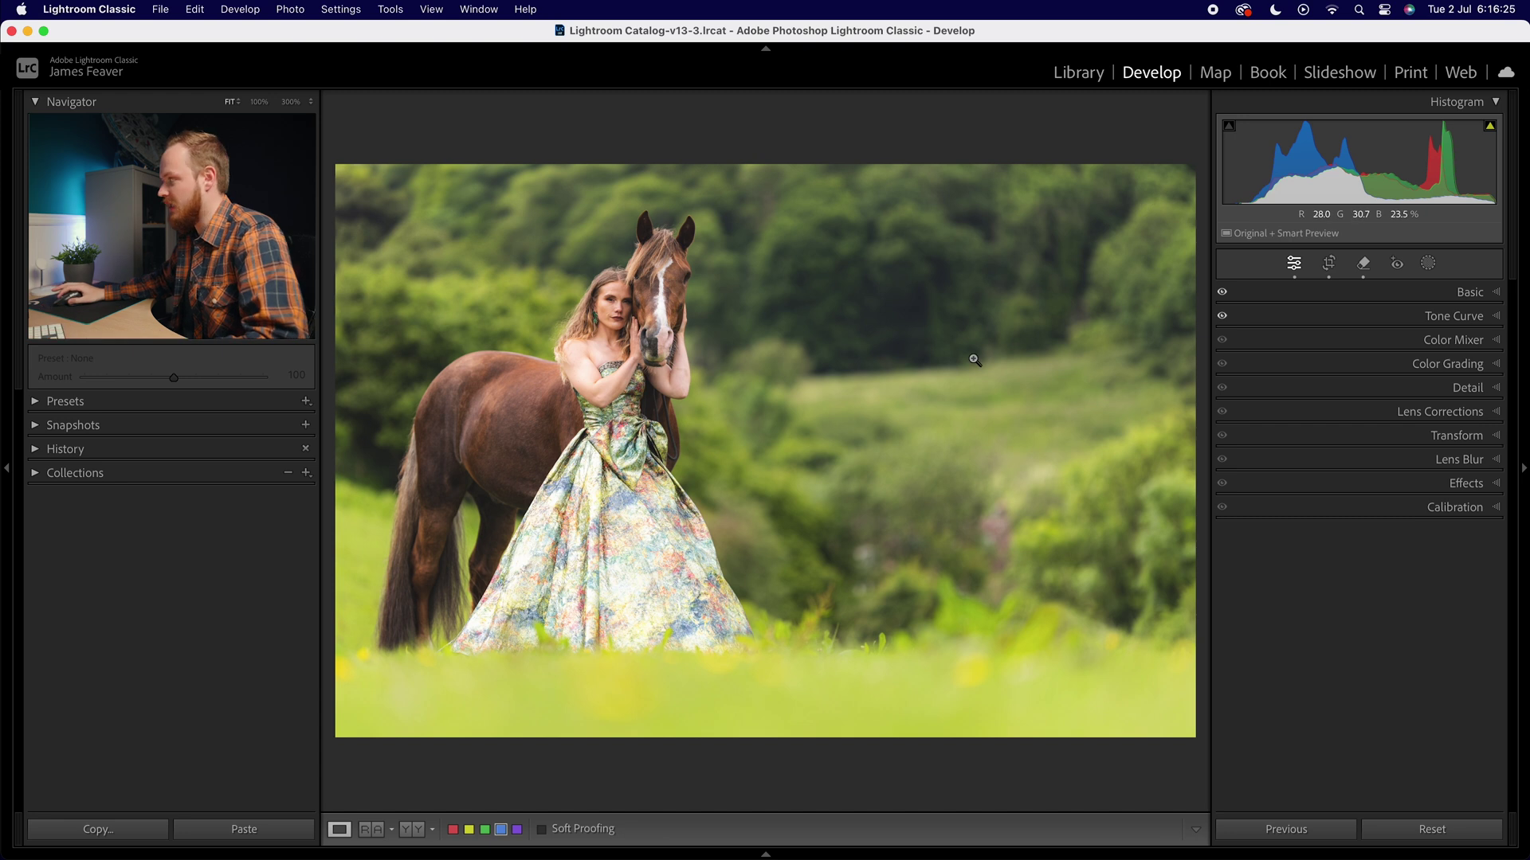
key("r")
left_click_drag(797, 437, 807, 440)
key("Return")
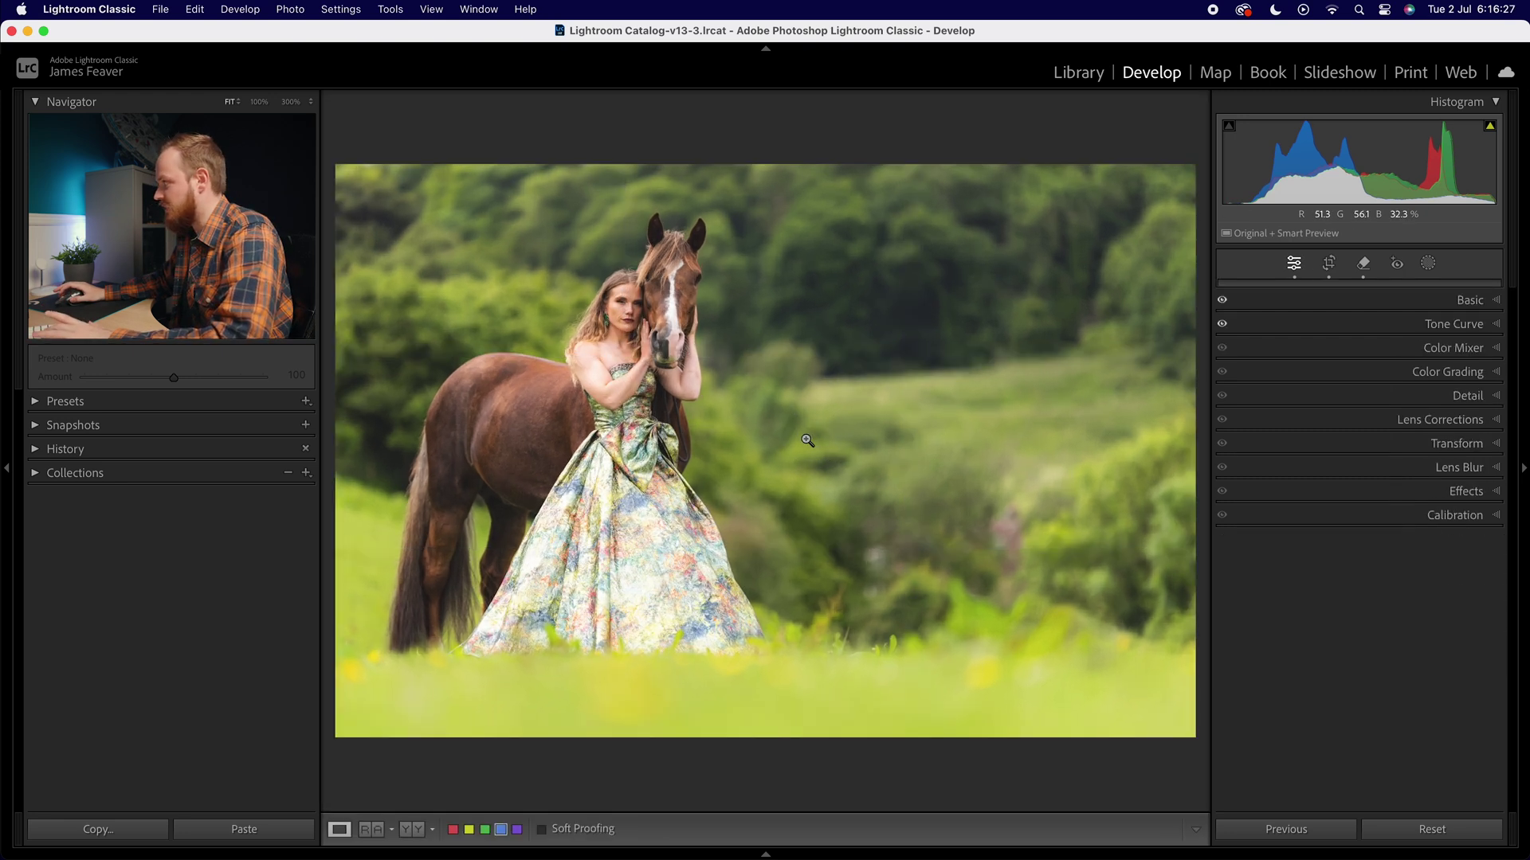
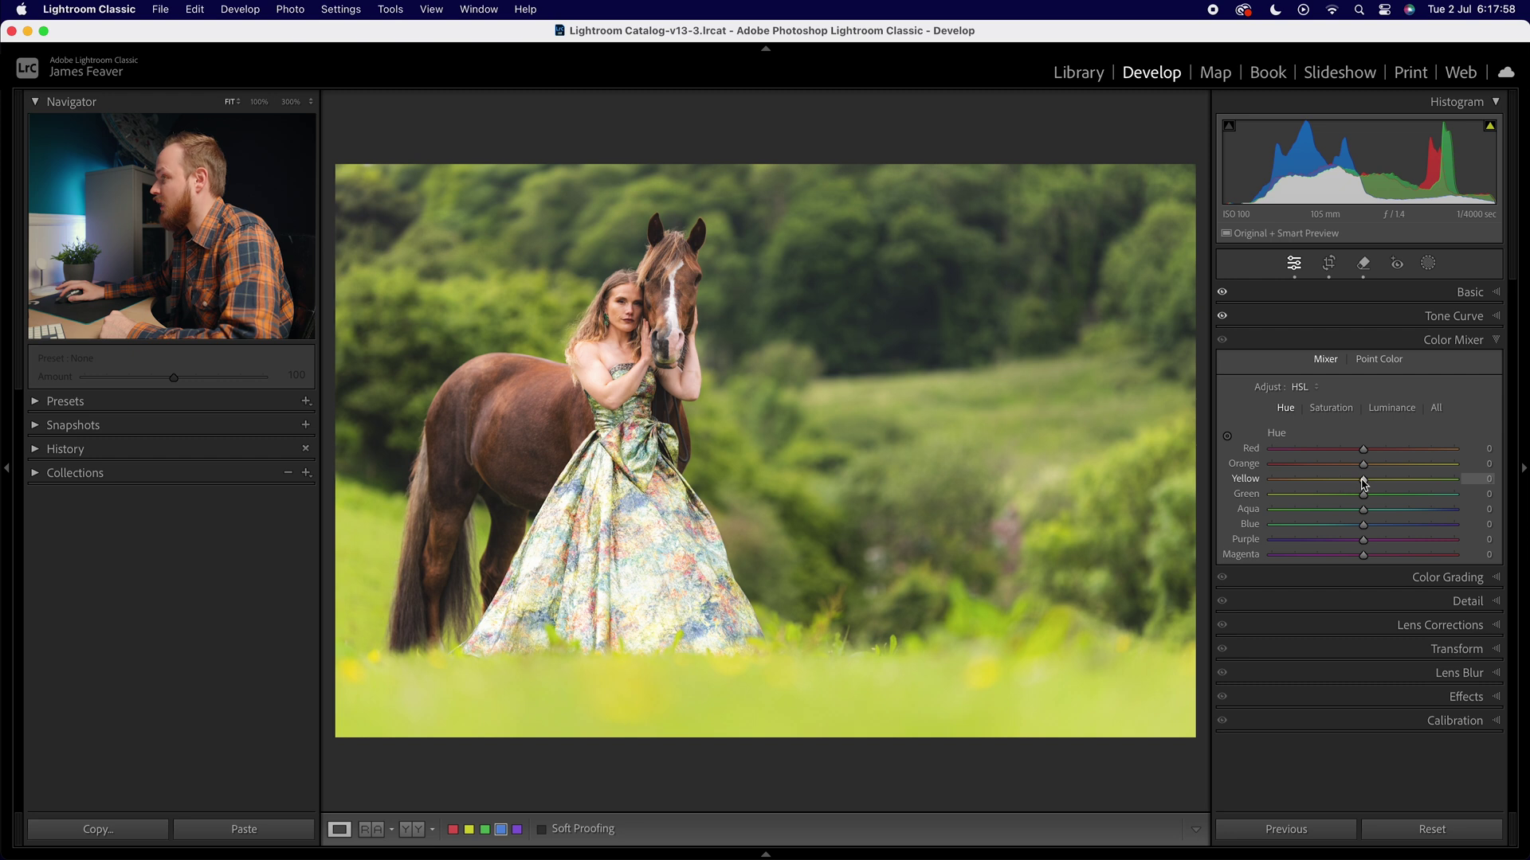
Shift the Color Mixer hues to Yellow +10, Green +20, Aqua -10 and Blue -30, checking the dress up close.
left_click_drag(1363, 479, 1369, 479)
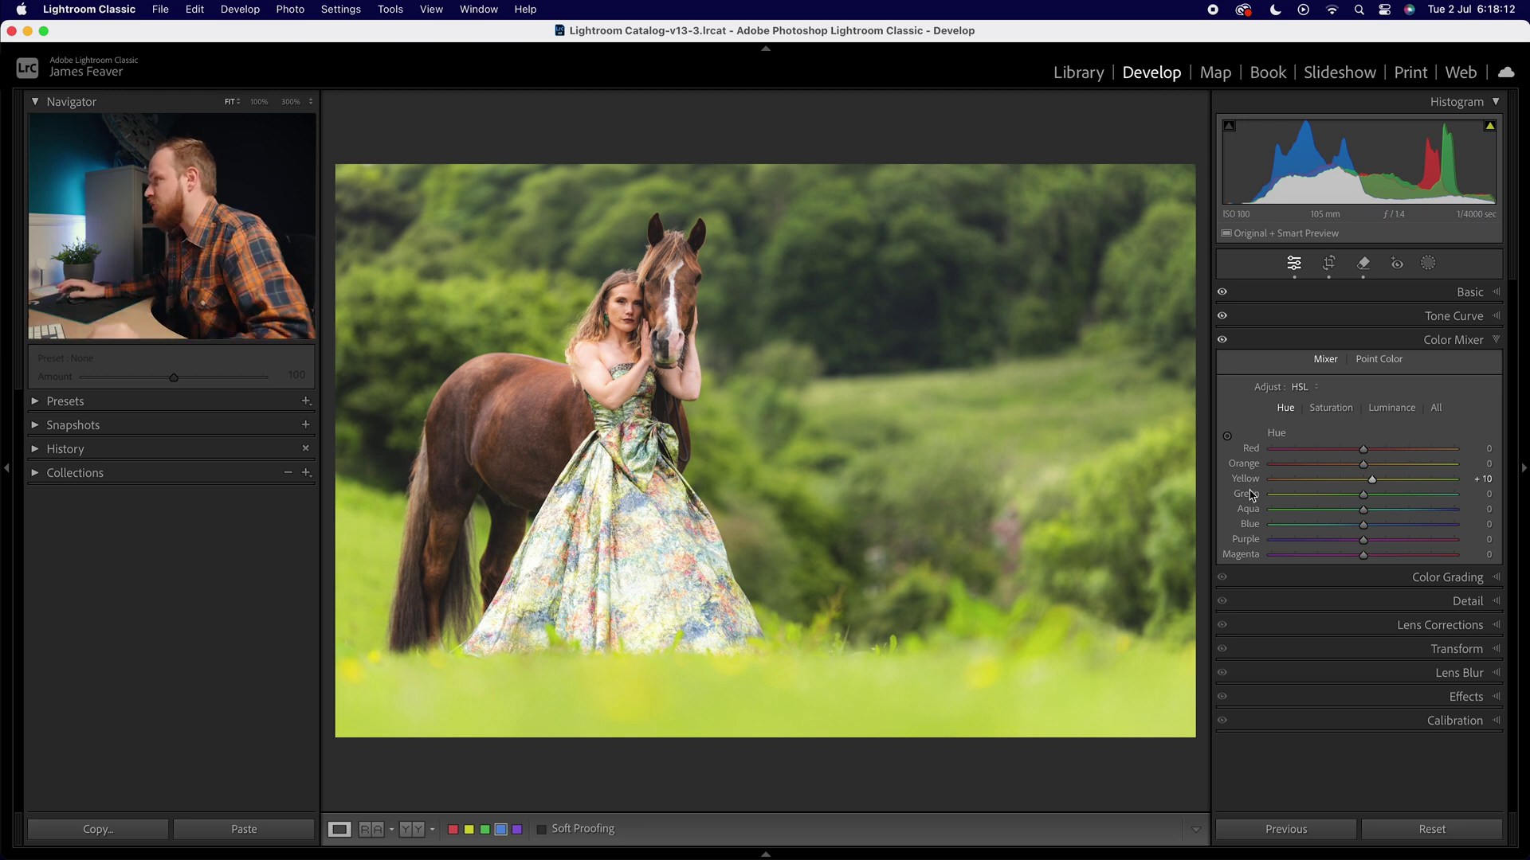
left_click_drag(1363, 495, 1383, 499)
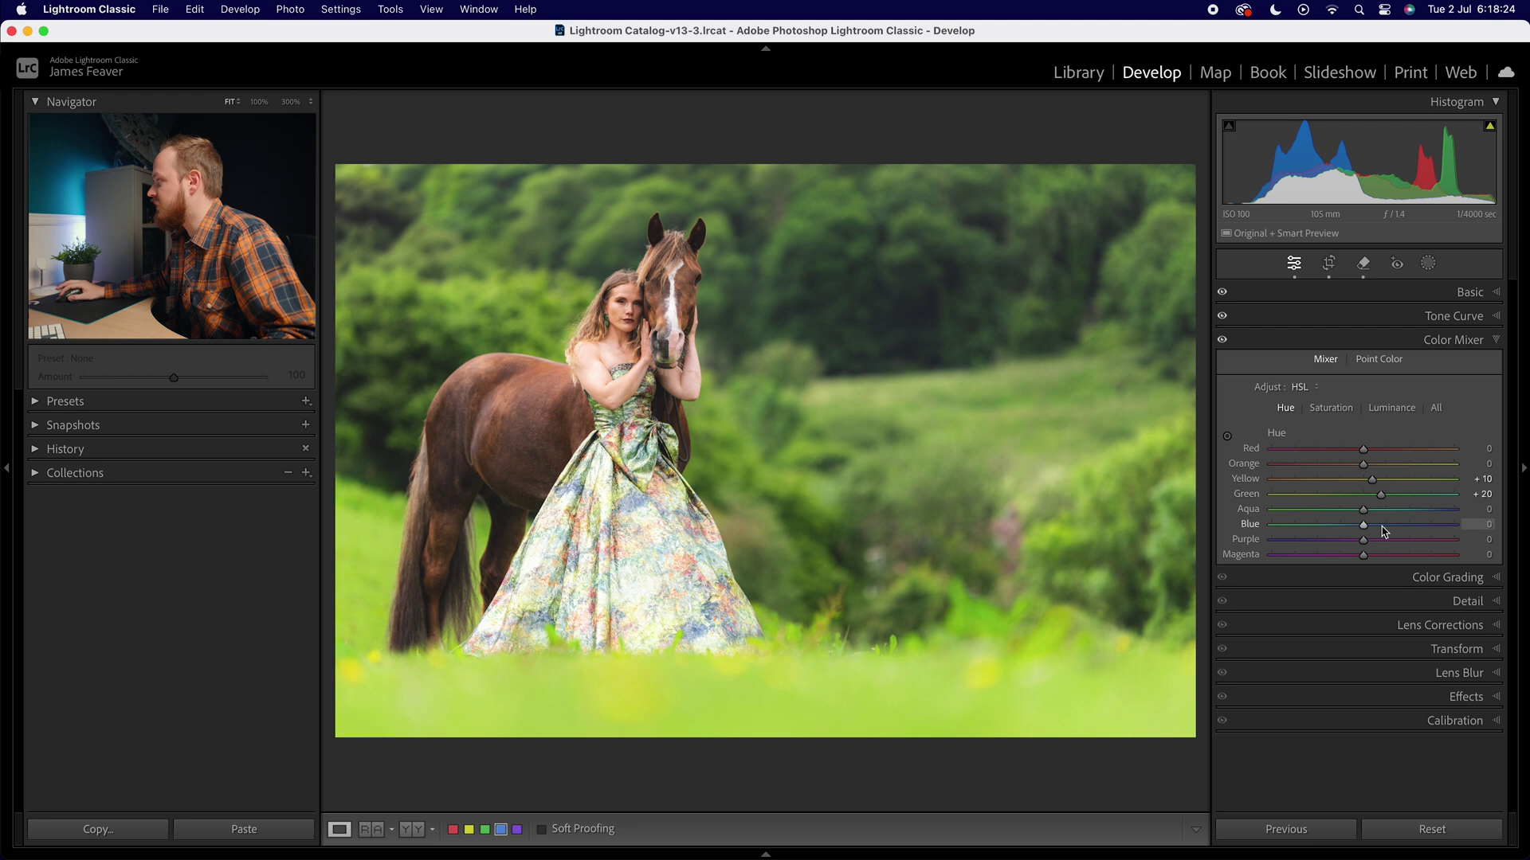
left_click_drag(1363, 513, 1352, 515)
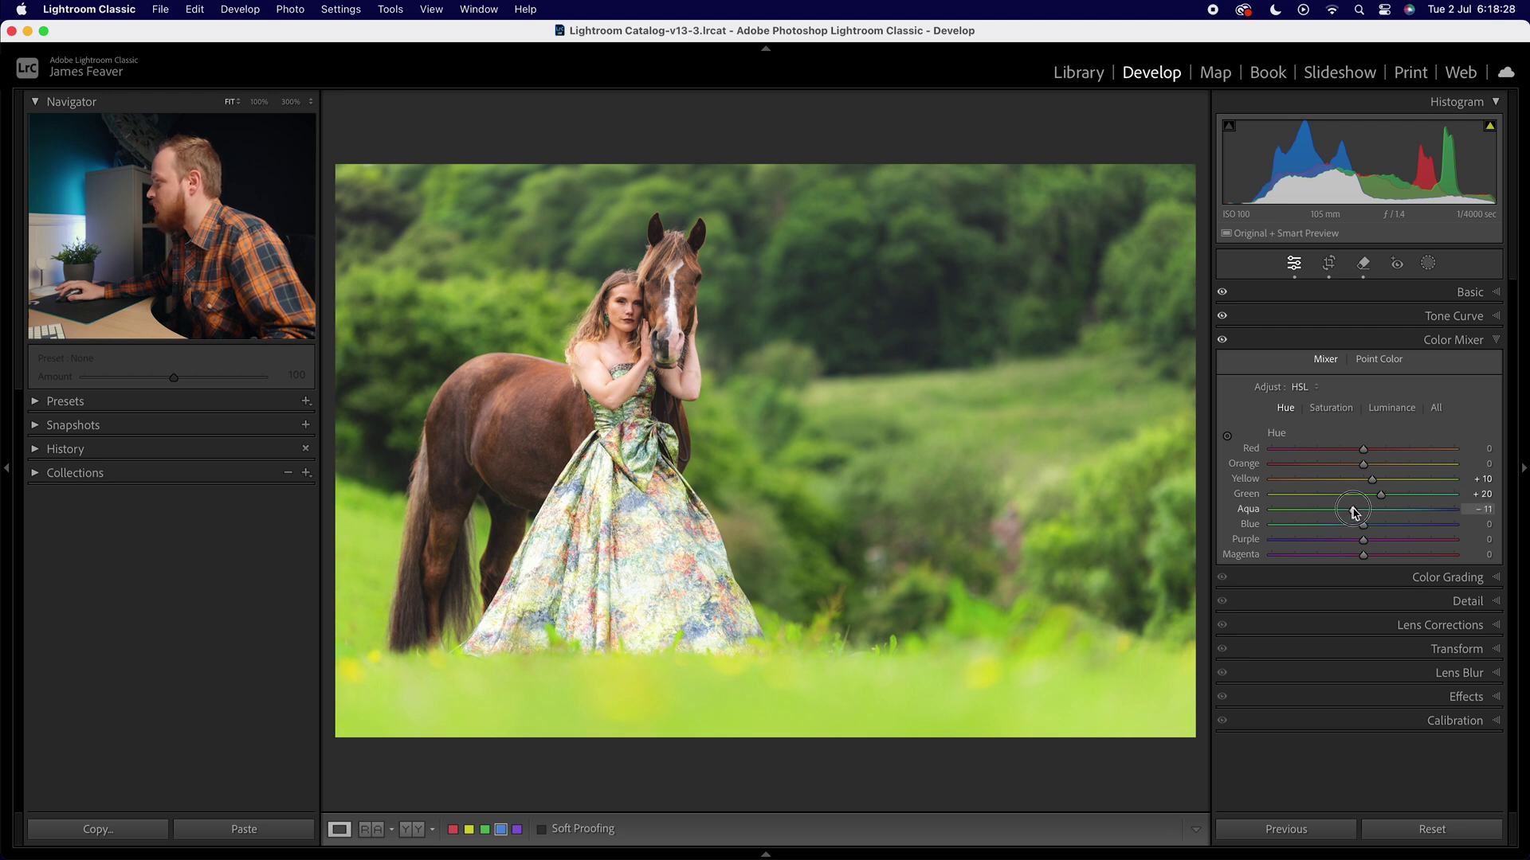
left_click(647, 488)
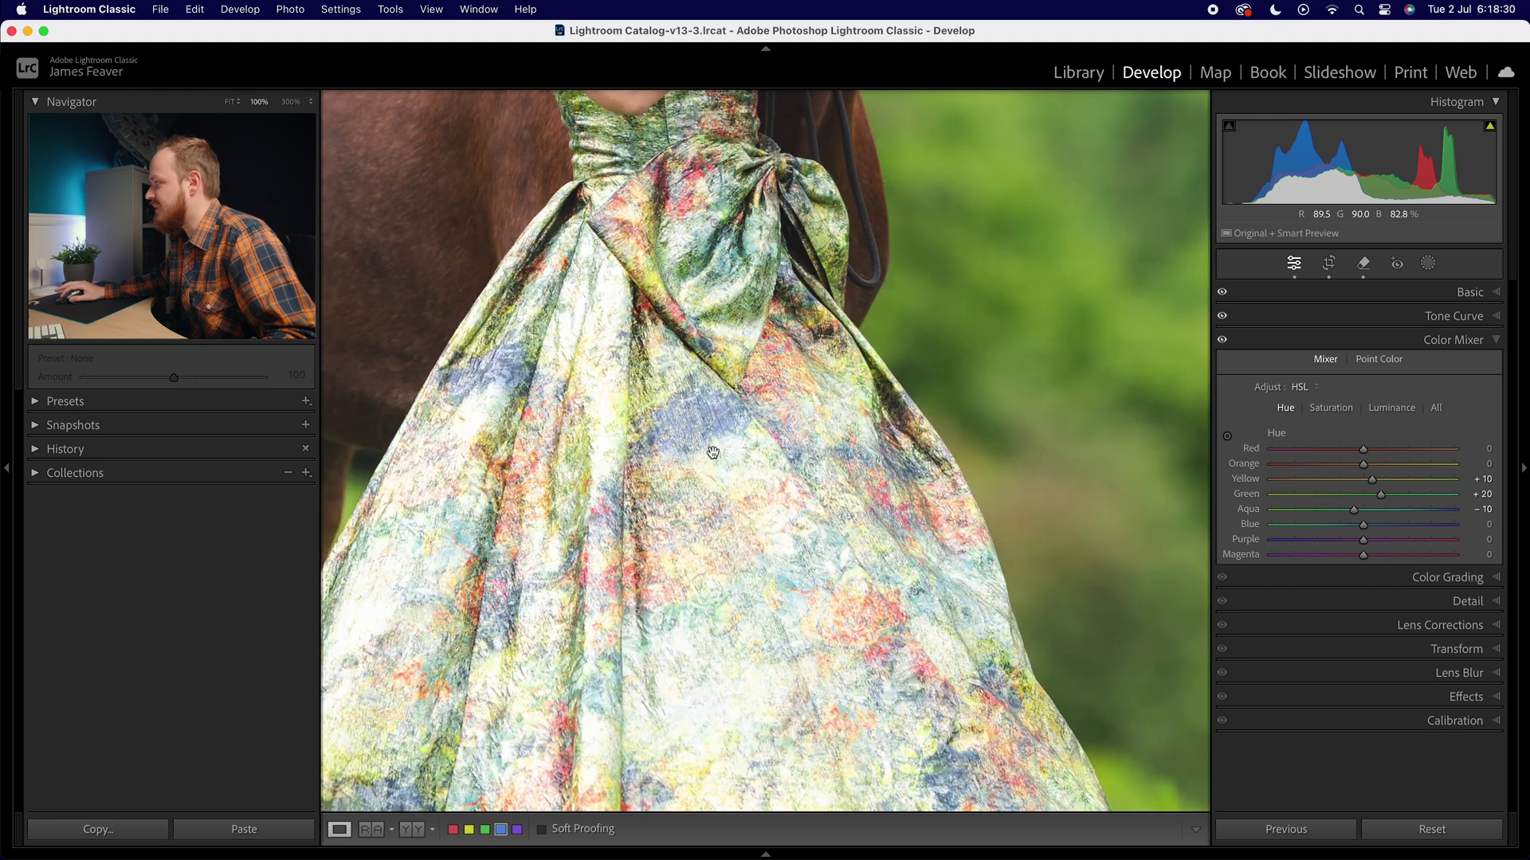
left_click(674, 459)
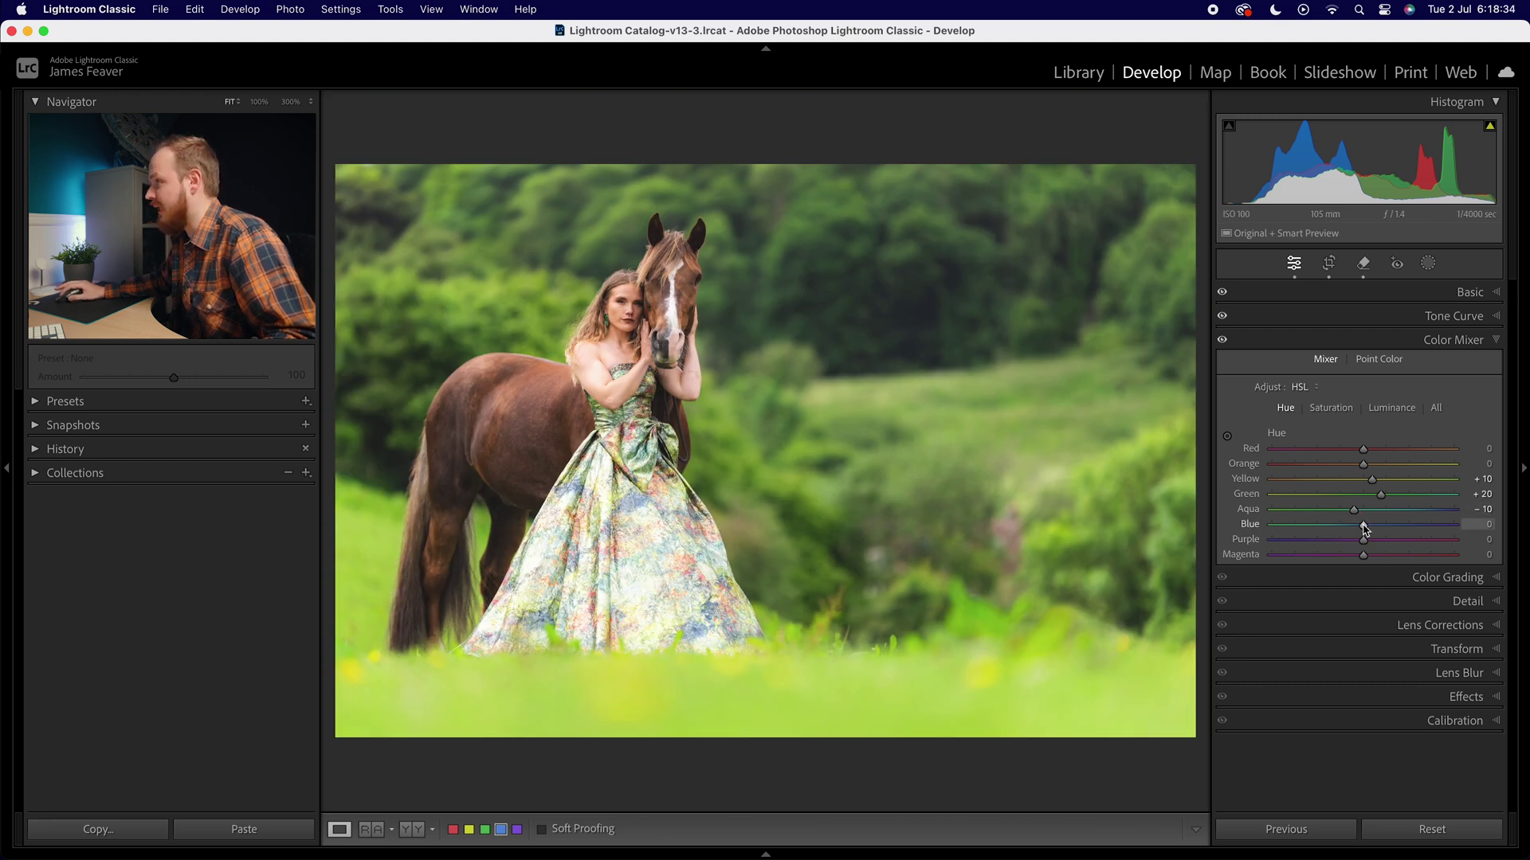
left_click_drag(1364, 529, 1339, 531)
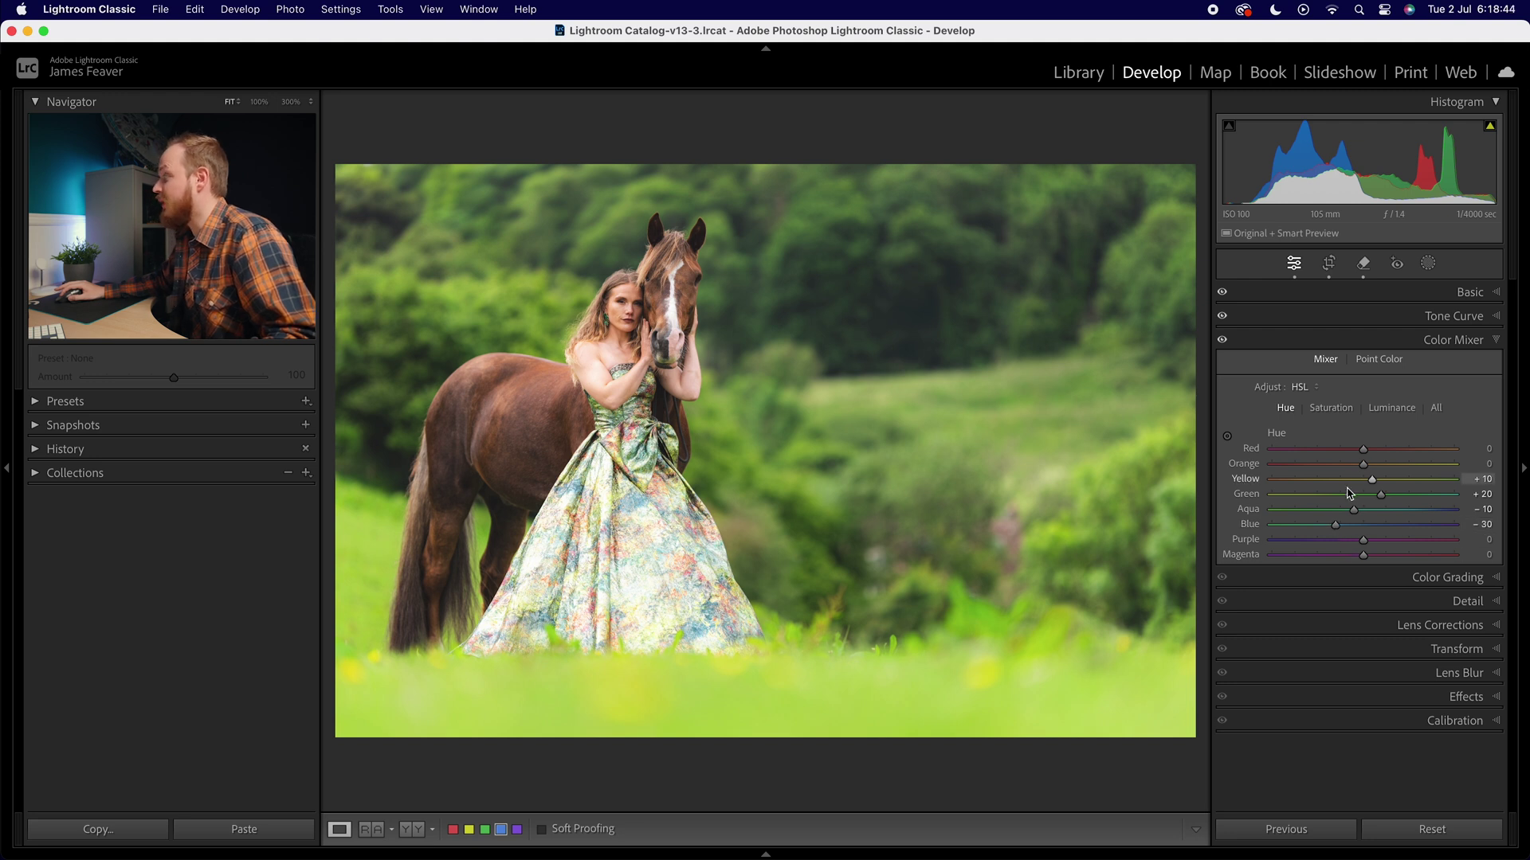
Reduce the Color Mixer saturation of Yellow to -30 and Green to -50.
left_click(1331, 408)
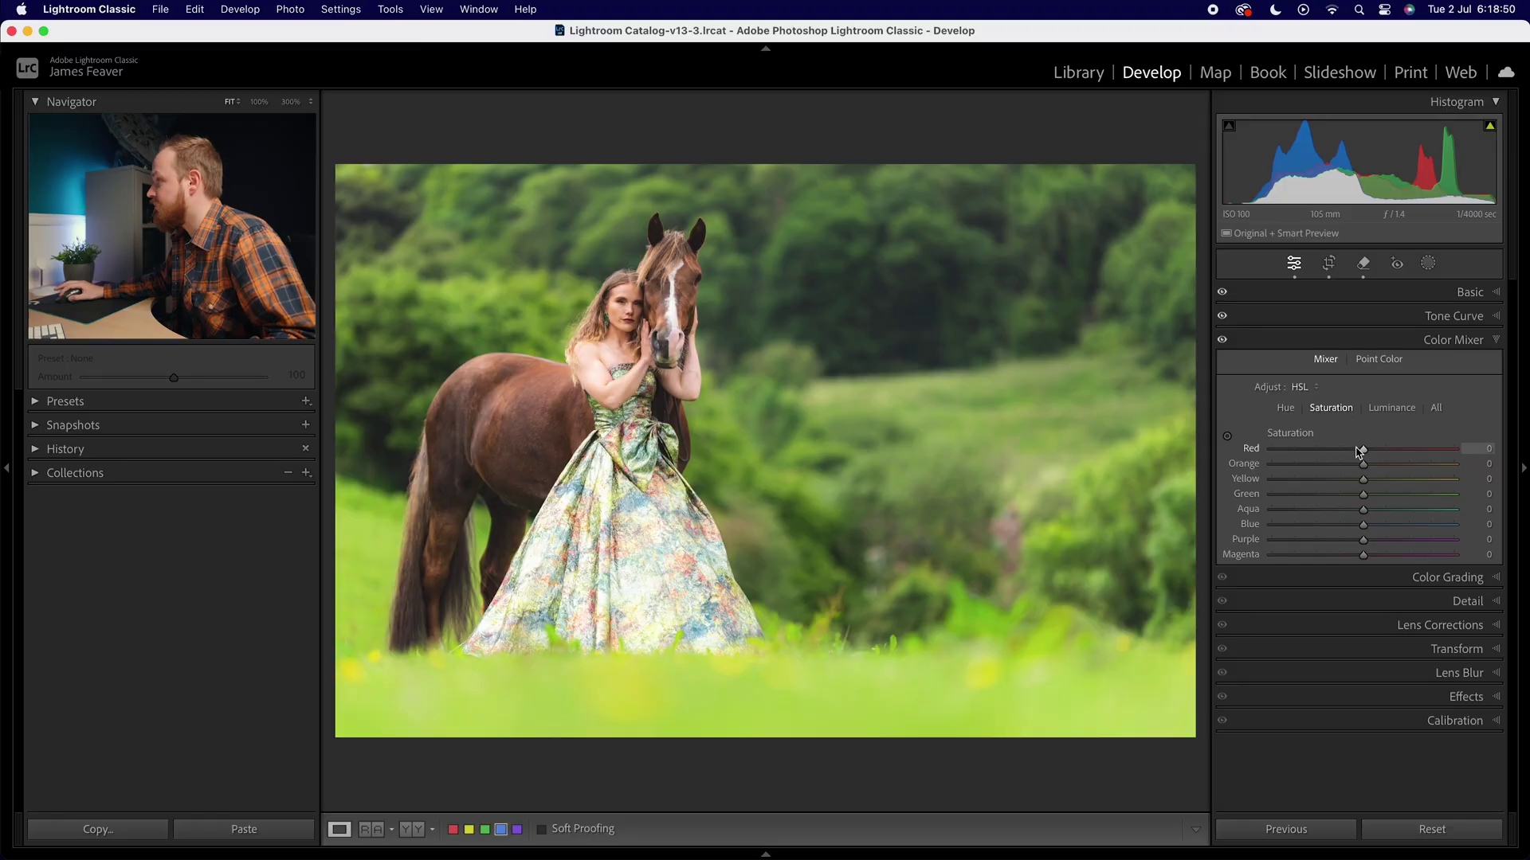
left_click_drag(1363, 479, 1337, 488)
left_click(1484, 479)
type("-30")
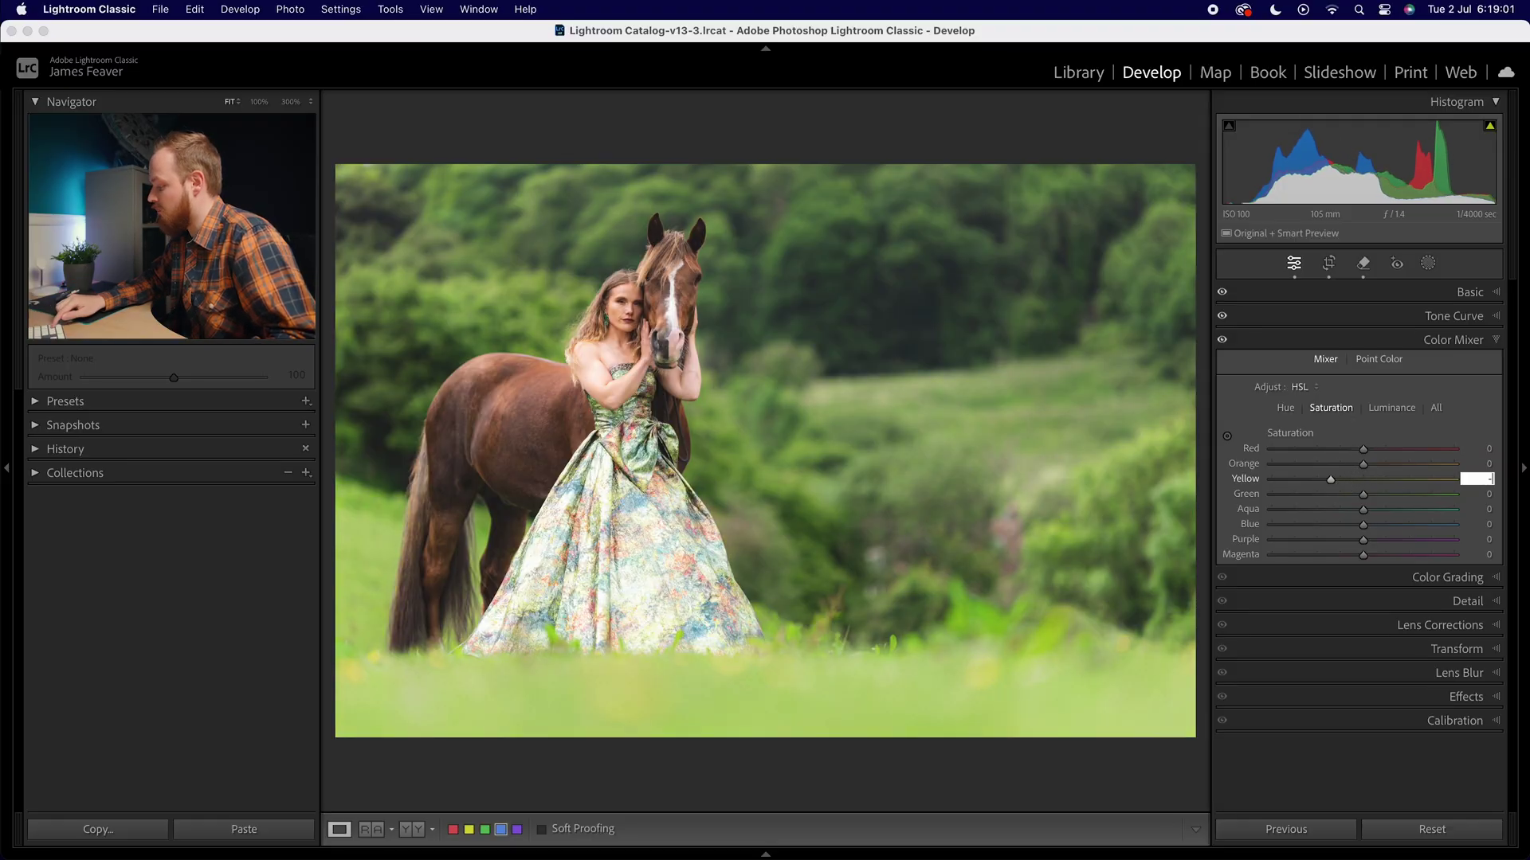
key("Return")
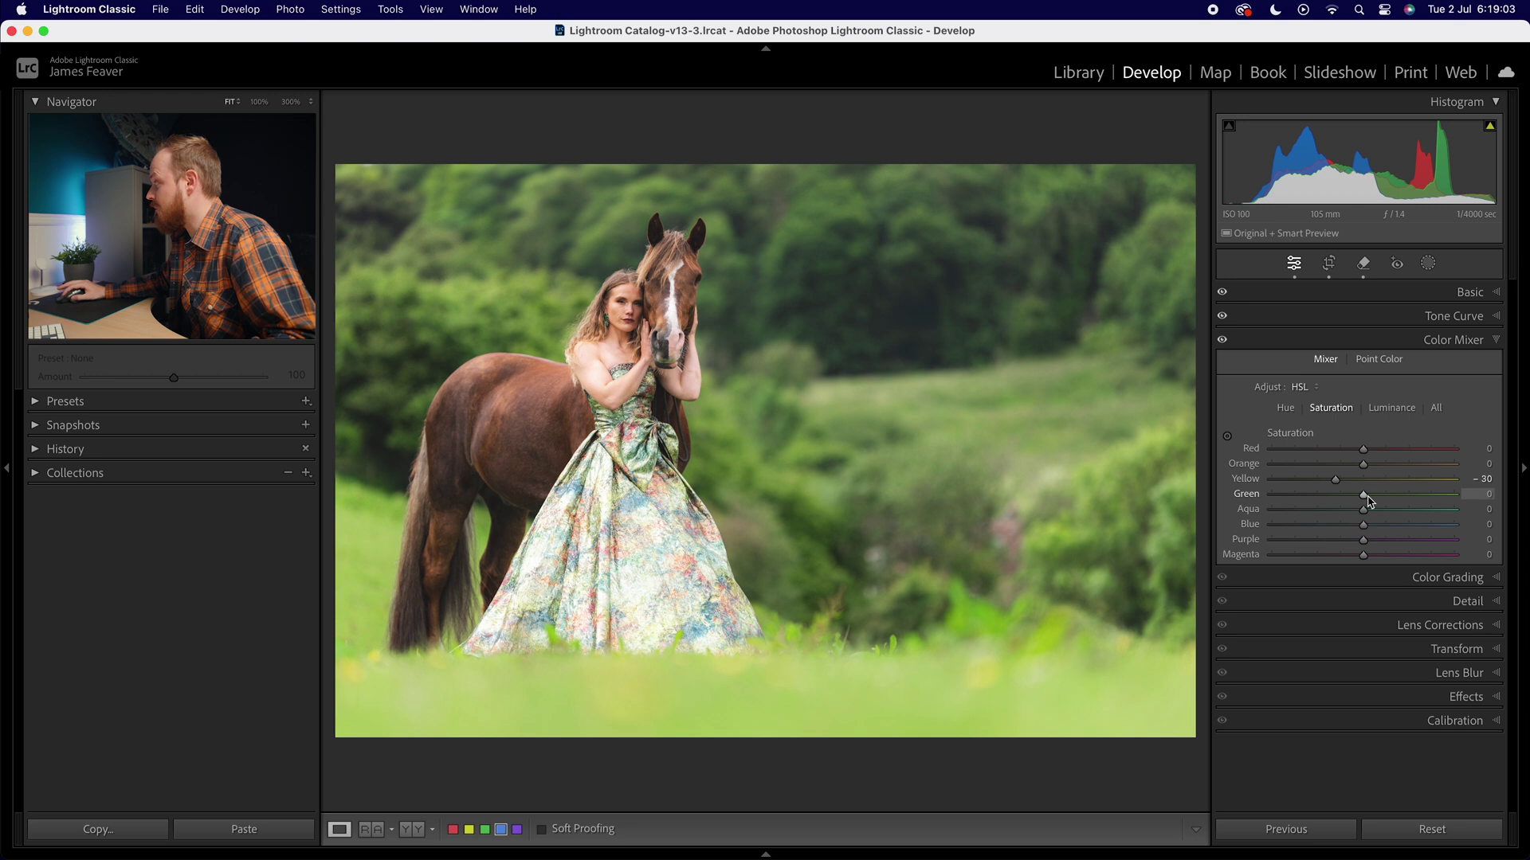
left_click_drag(1363, 499, 1316, 497)
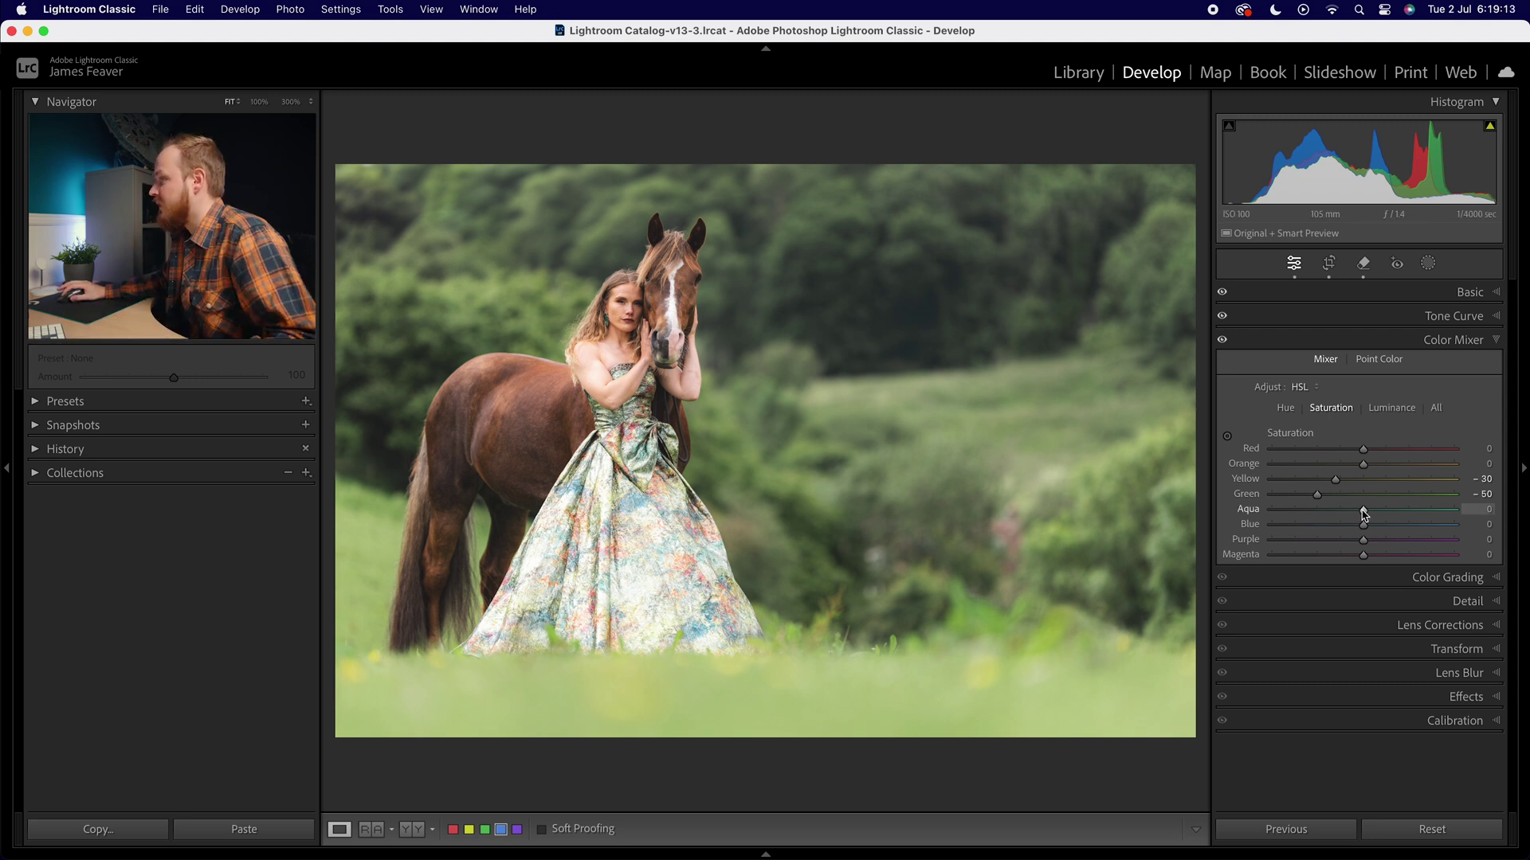
Reduce the Color Mixer saturation of Aqua to -10 and Blue to -25.
left_click_drag(1363, 514, 1355, 509)
left_click(1475, 509)
key("Return")
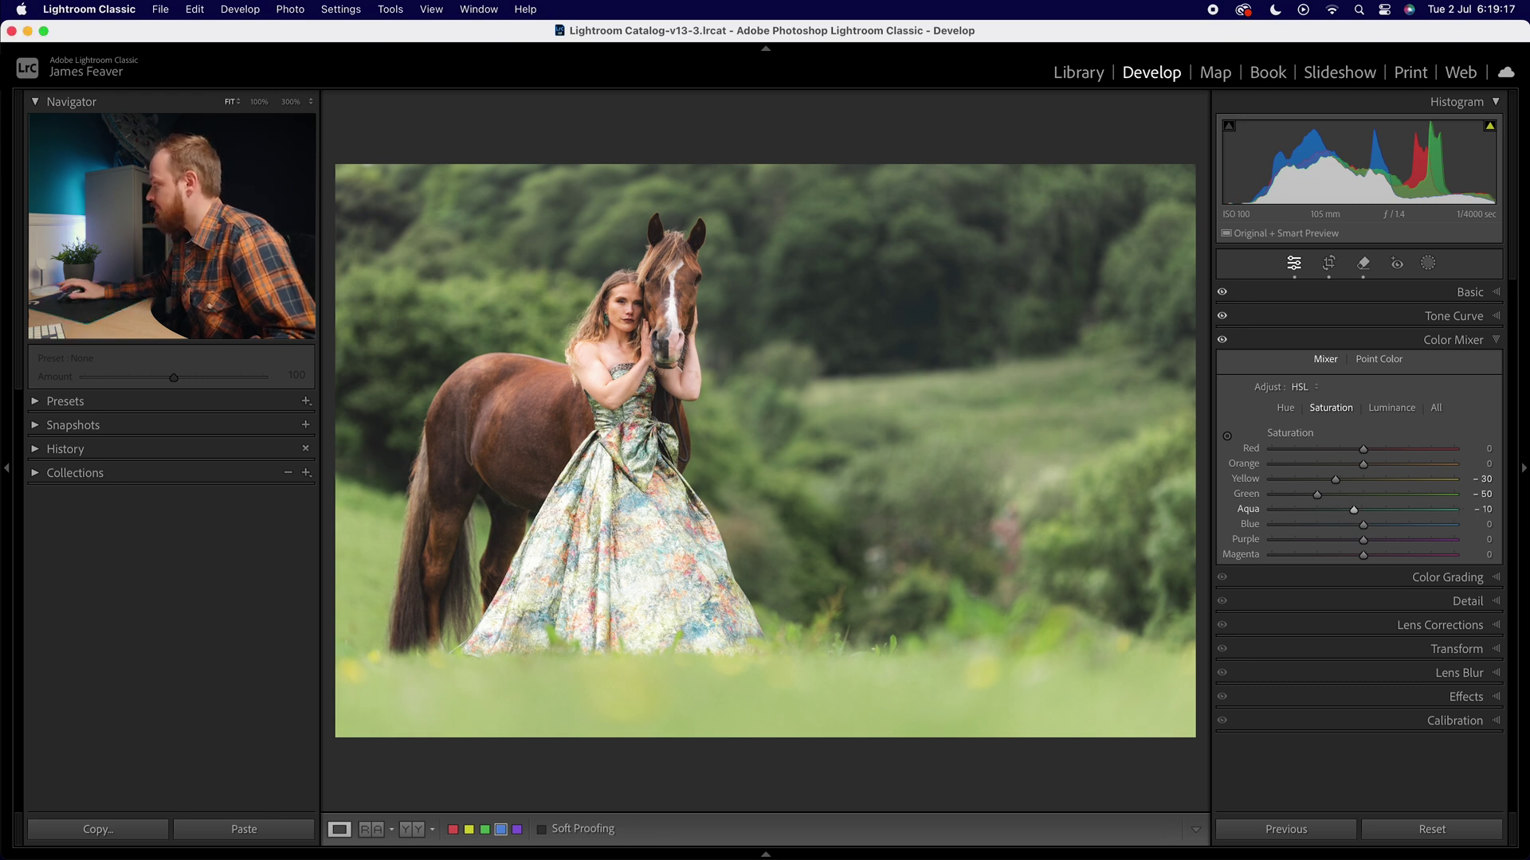
left_click_drag(1364, 529, 1347, 528)
left_click(1487, 526)
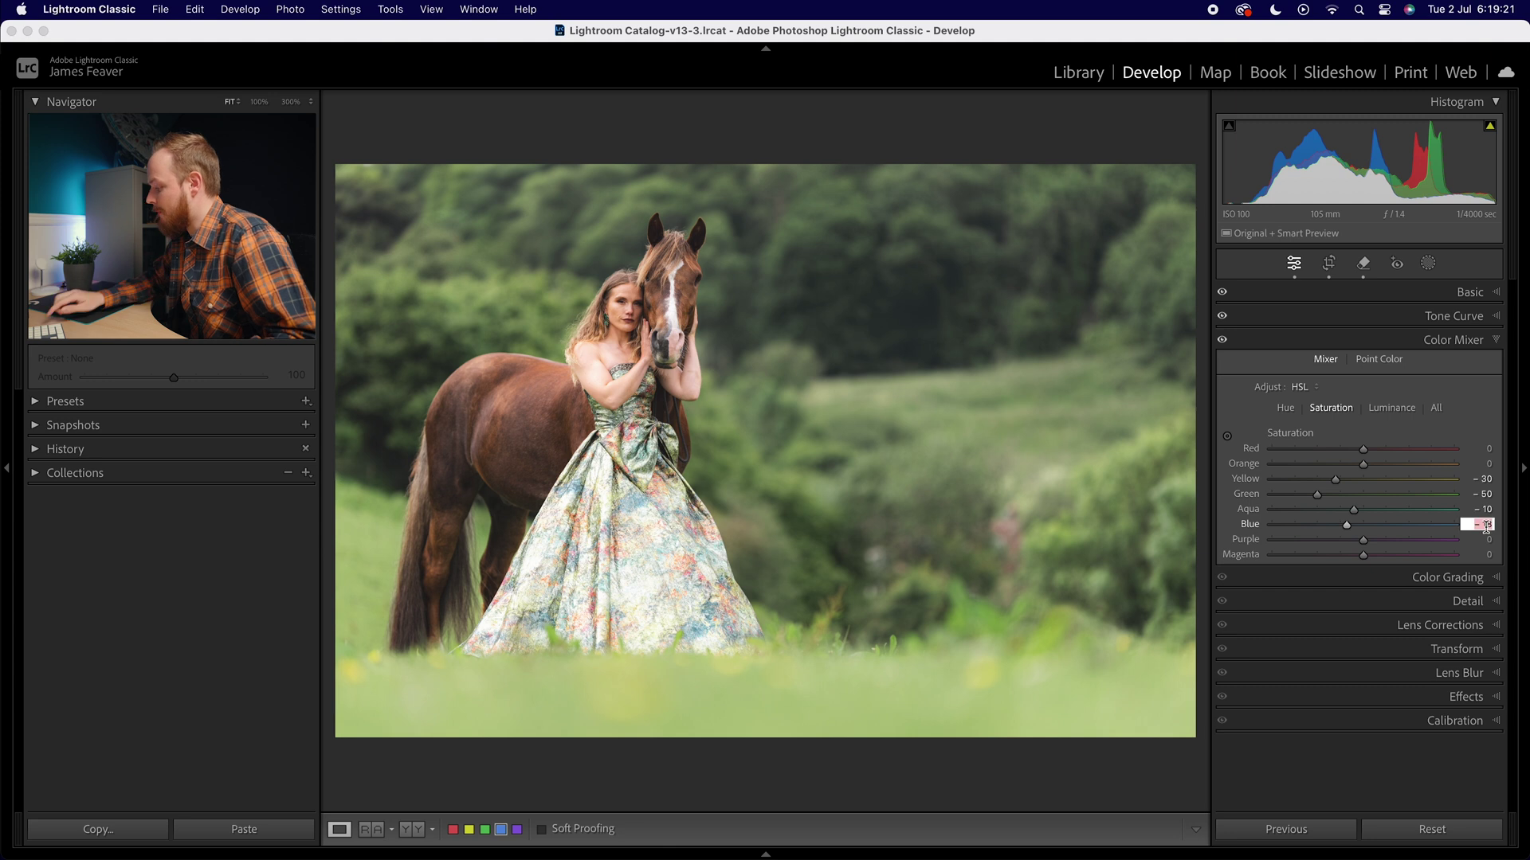
type("-25")
key("Return")
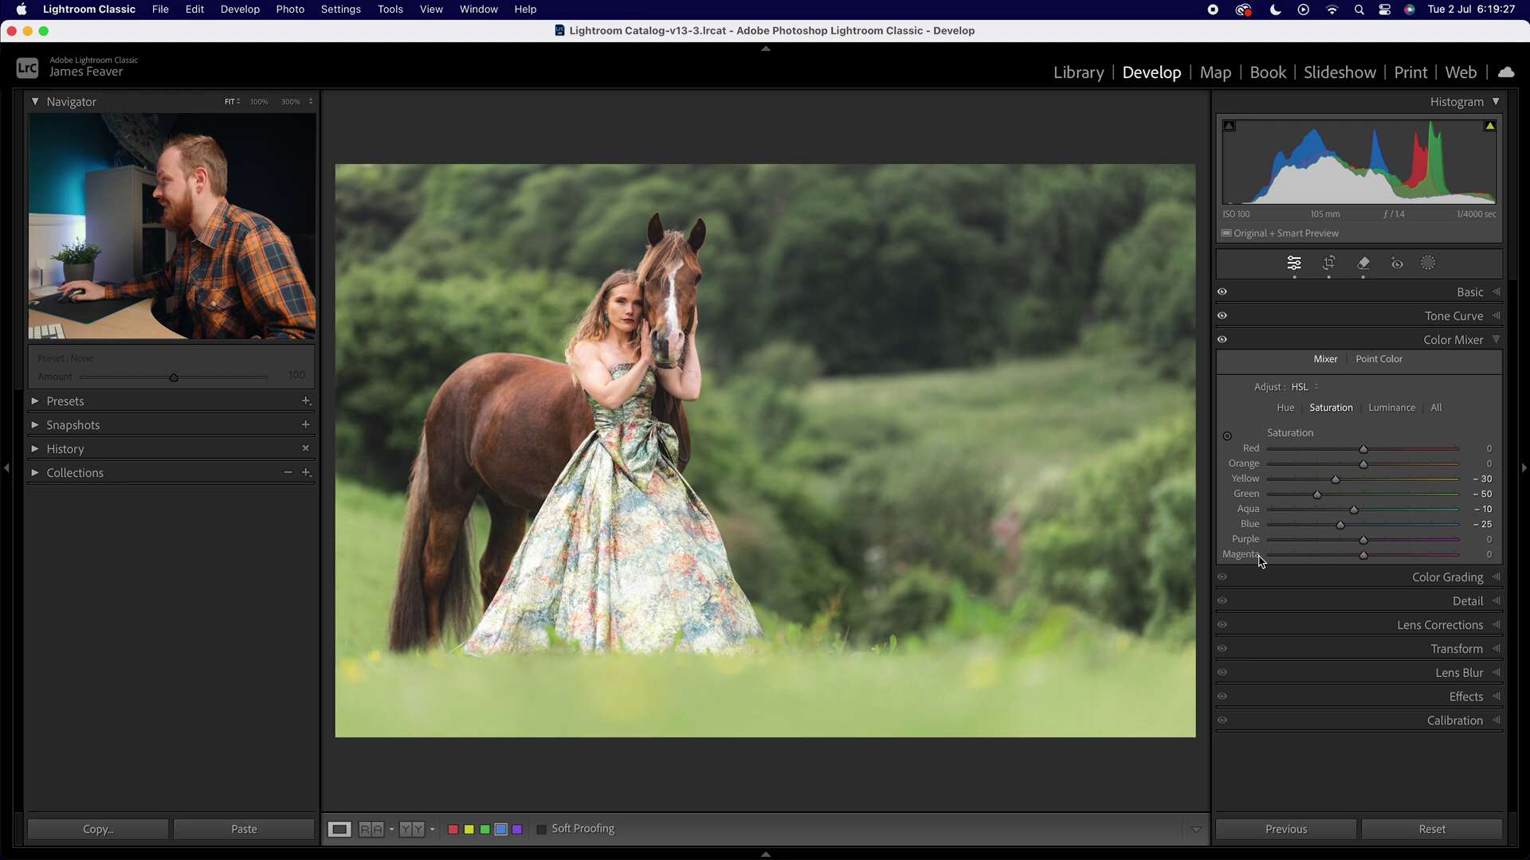
Set the Color Mixer luminance of Yellow to +10 and Green to -50.
left_click(1384, 413)
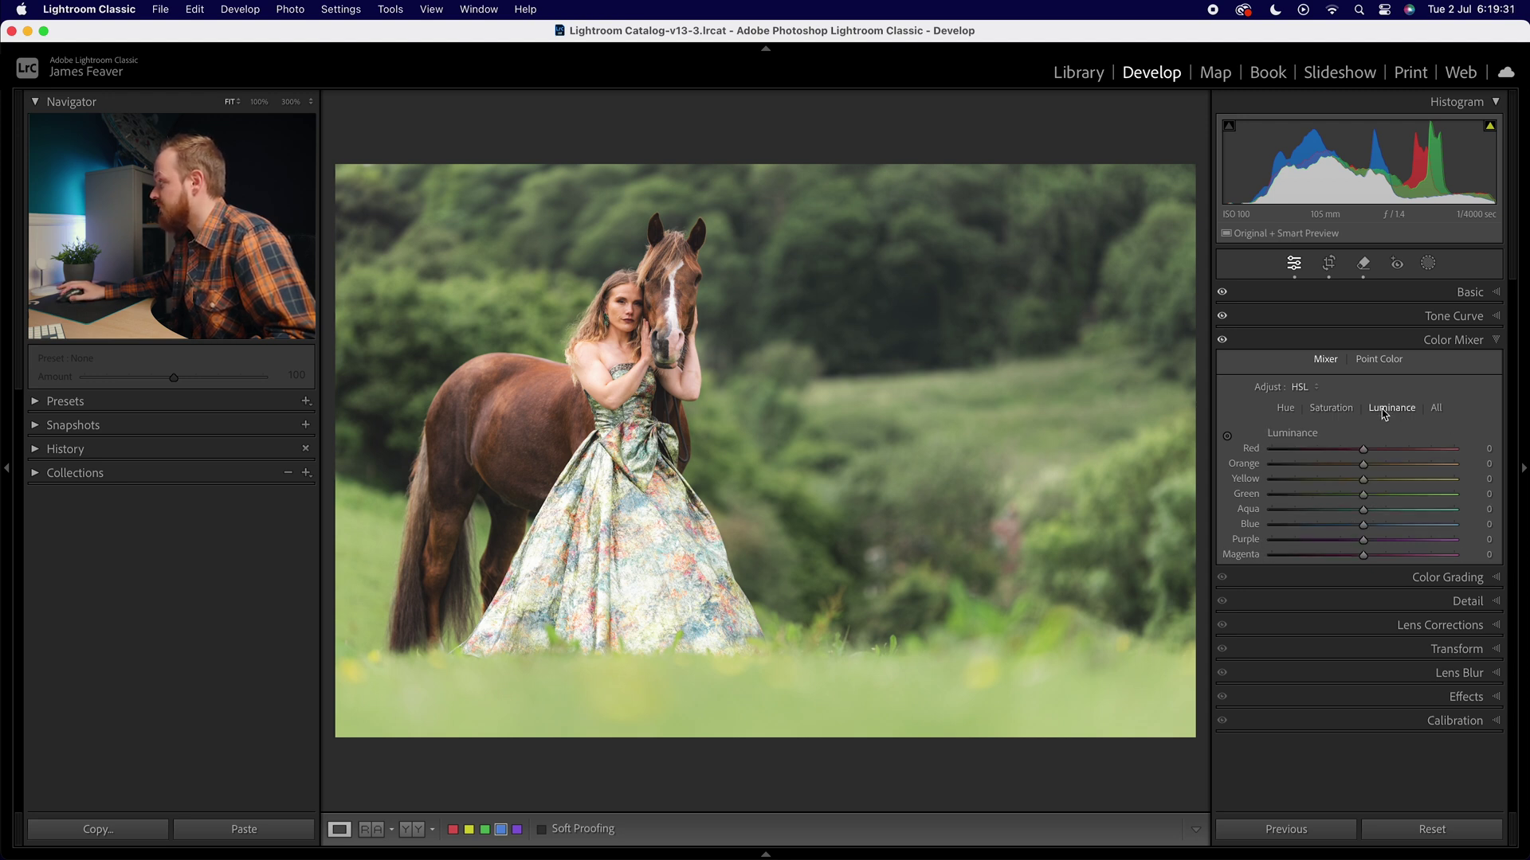
left_click_drag(1365, 483, 1374, 486)
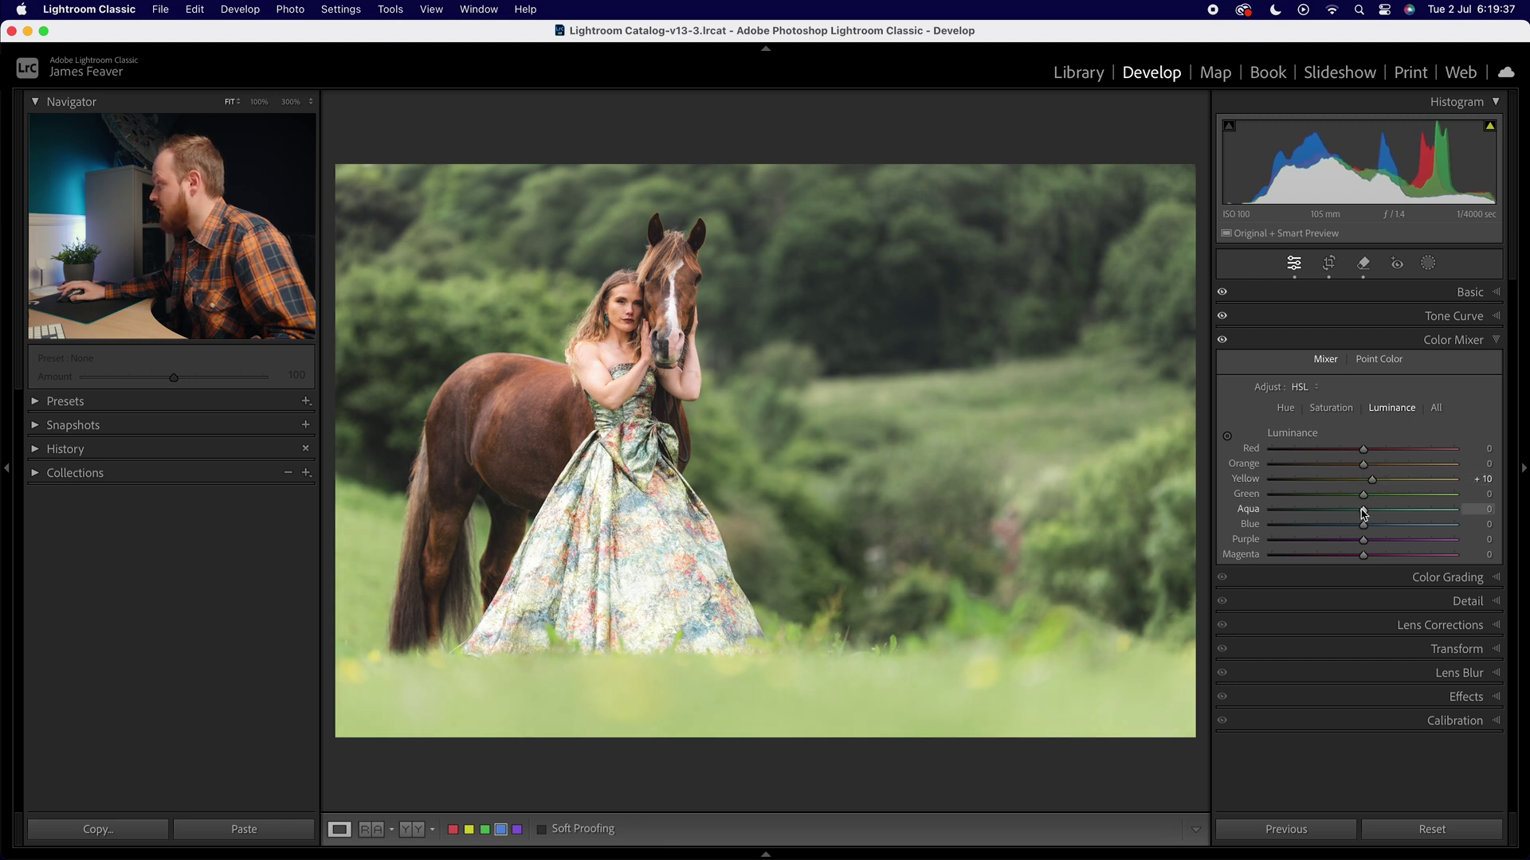
left_click_drag(1364, 495, 1310, 499)
left_click(1472, 492)
type("-50")
key("Return")
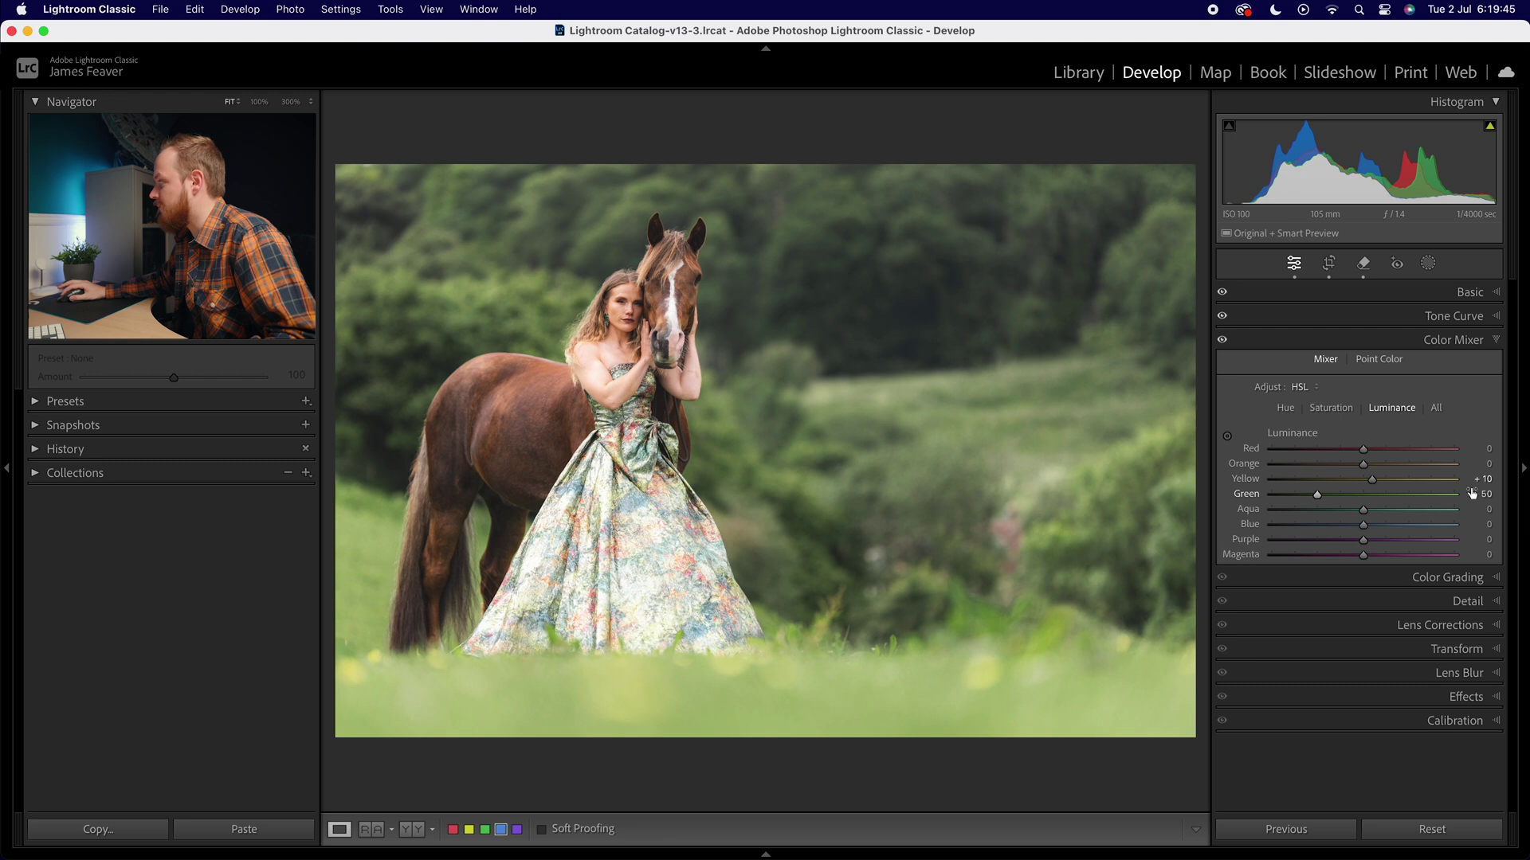
Darken the aqua tones by setting their Color Mixer luminance to -50.
left_click_drag(1363, 509, 1326, 516)
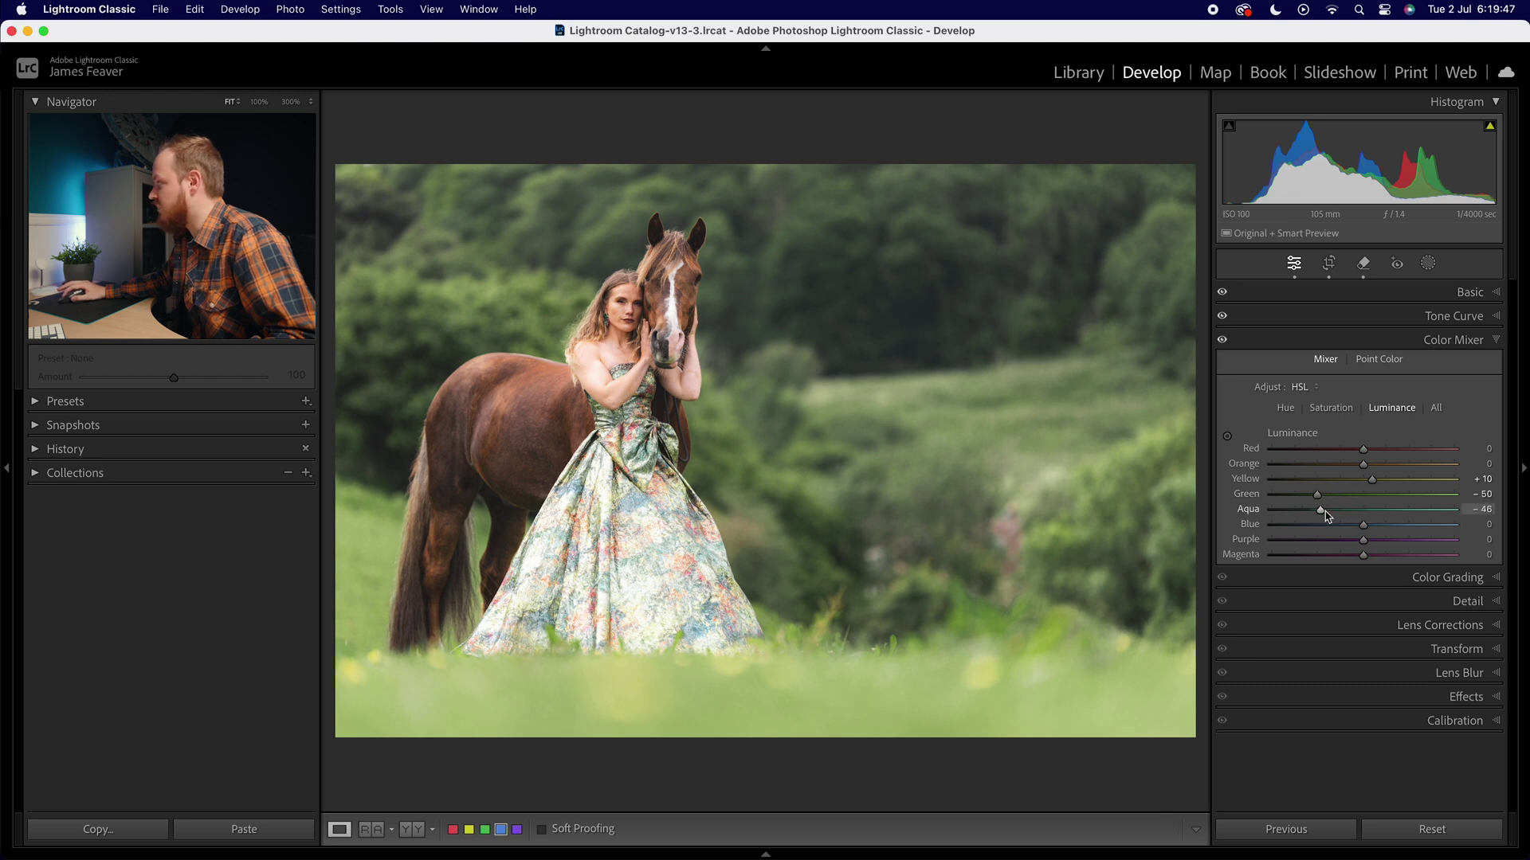
left_click(1485, 510)
type("-50")
key("Return")
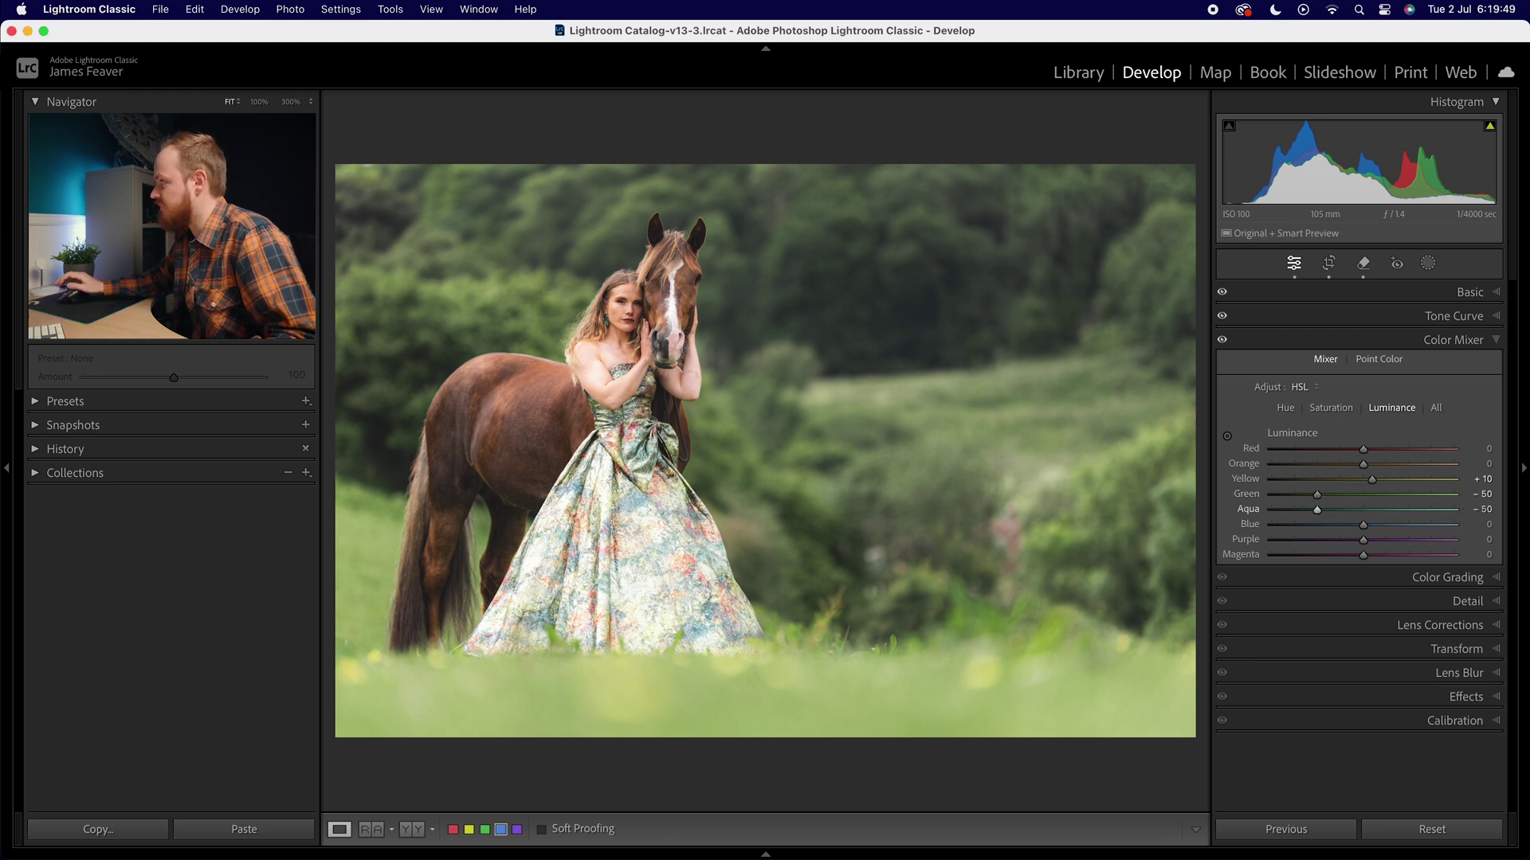
Set the Color Mixer luminance of Blue to -25 and compare the photo with and without the mixer adjustments.
left_click_drag(1362, 525, 1352, 525)
left_click(1475, 527)
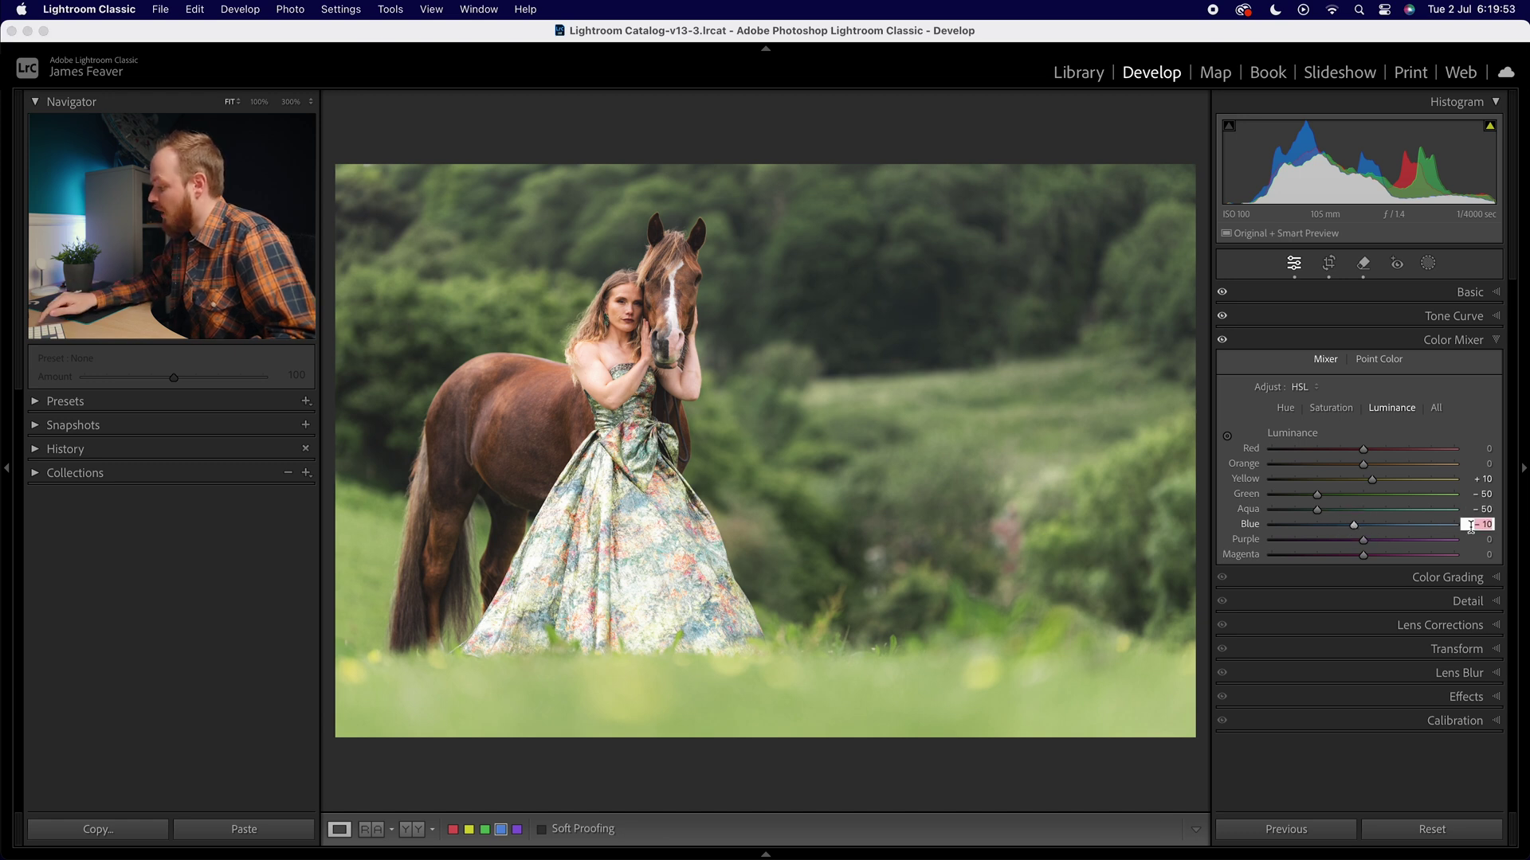
type("-25")
key("Return")
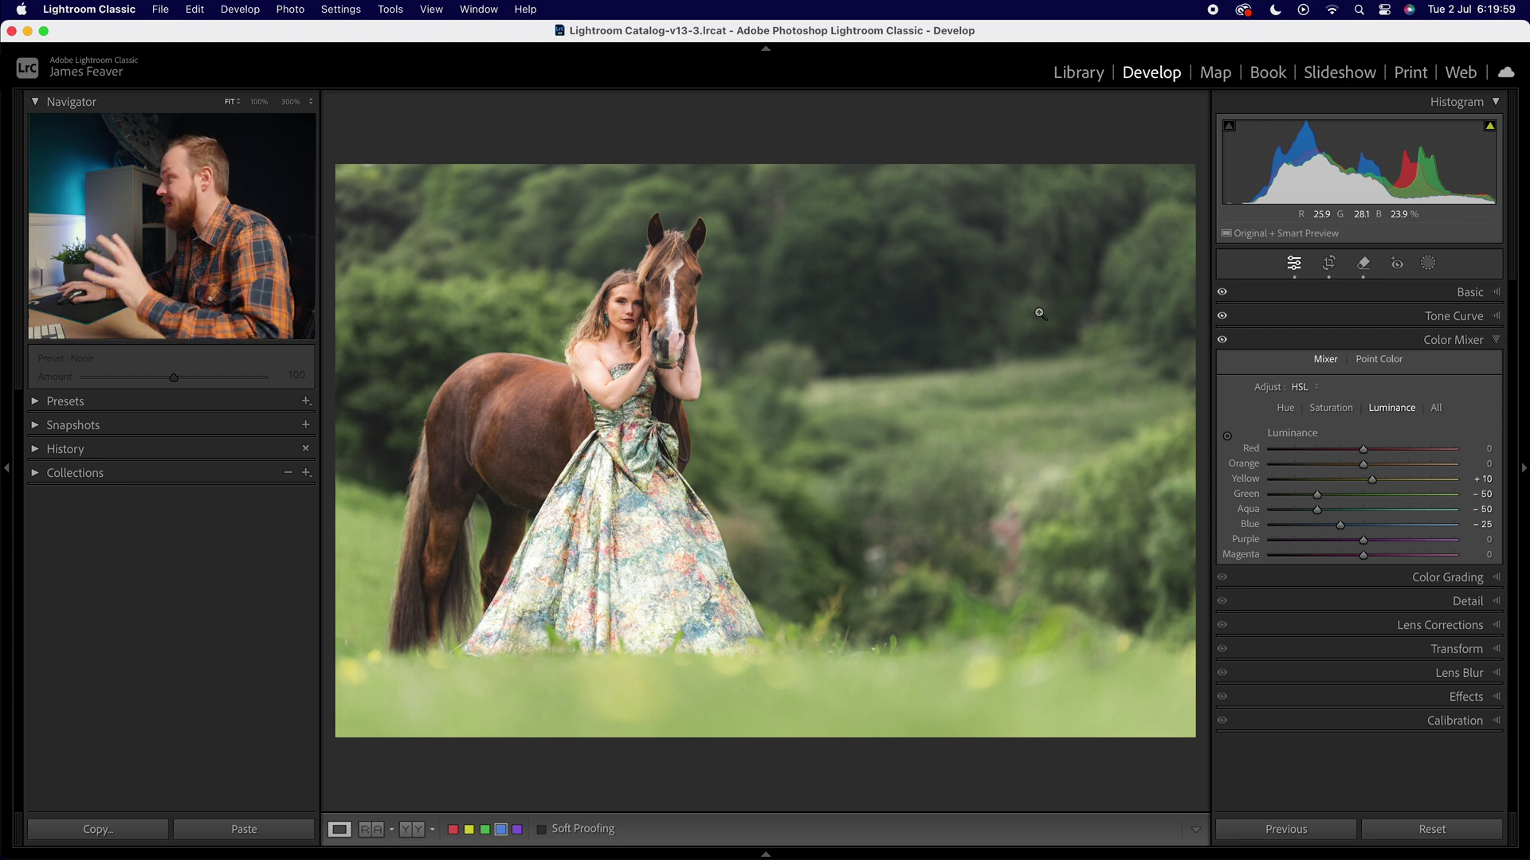
left_click(1223, 343)
left_click(1221, 341)
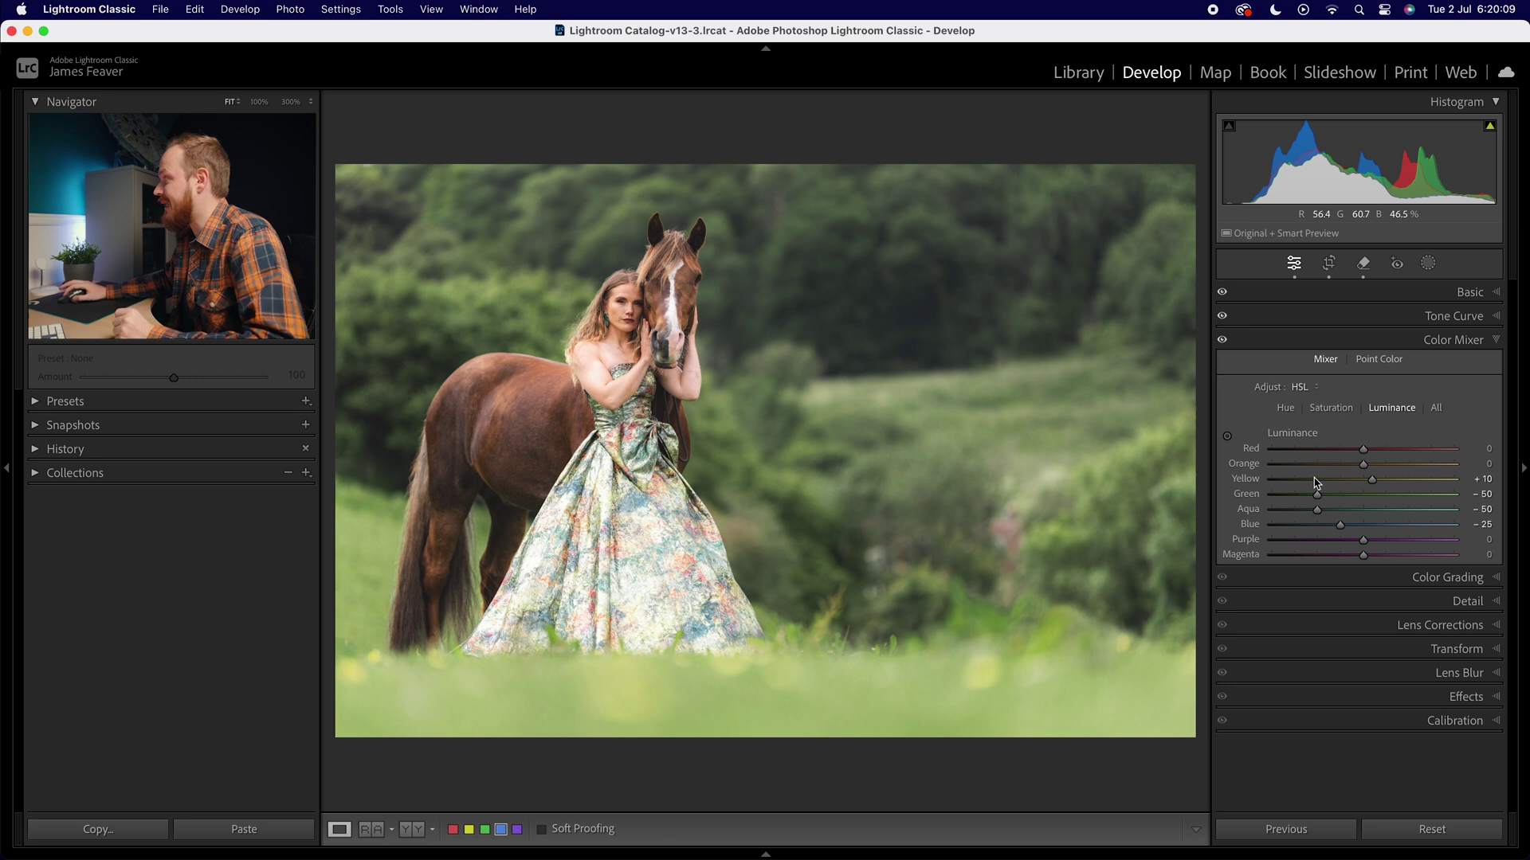
left_click(1457, 342)
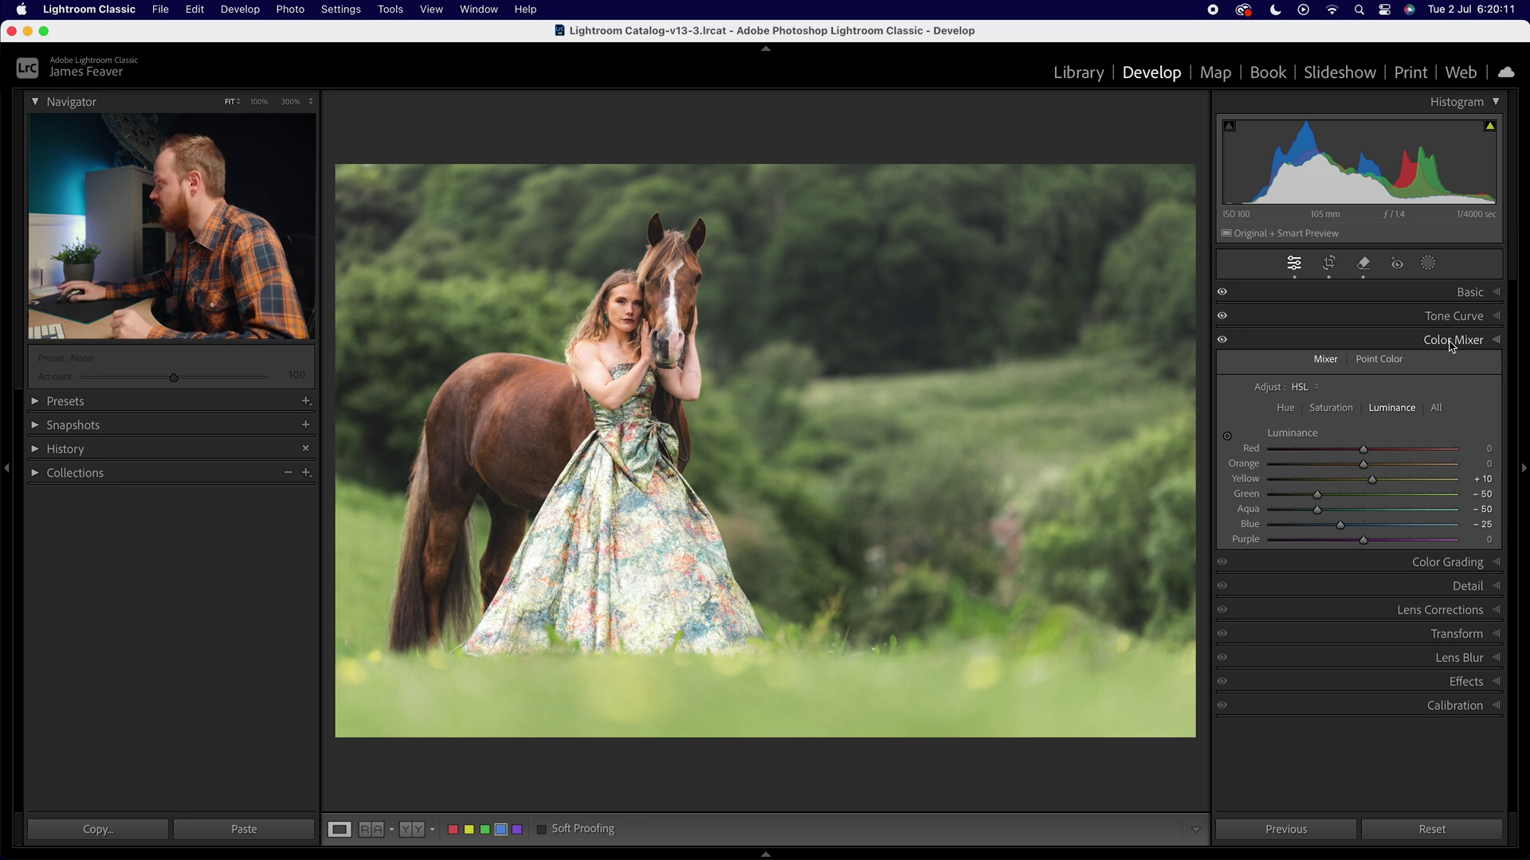
Set the Color Grading hue of the shadows to 225 for a blue tint.
left_click(1455, 366)
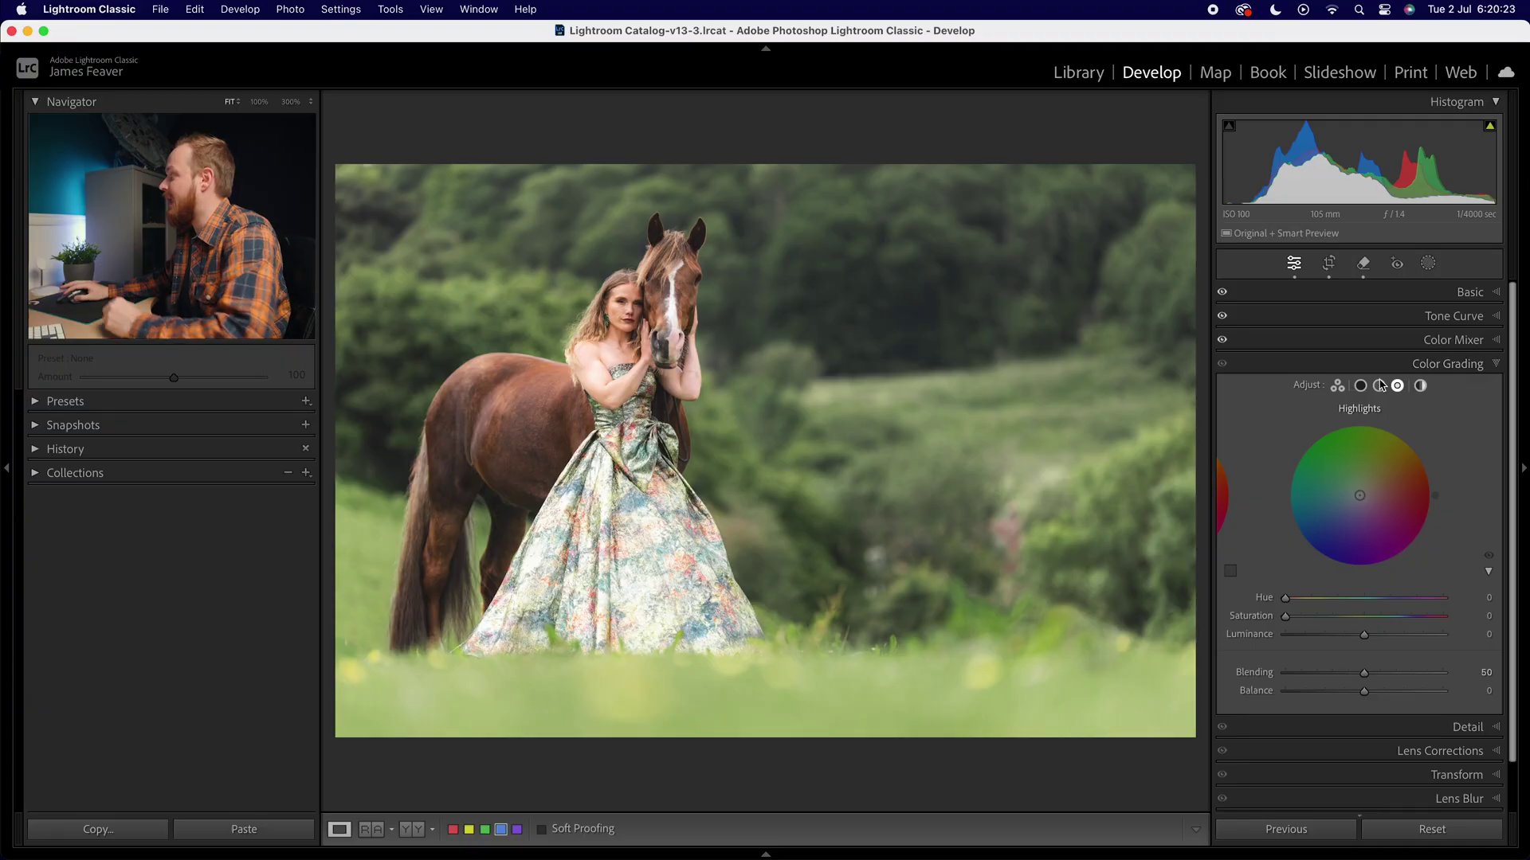
left_click(1379, 386)
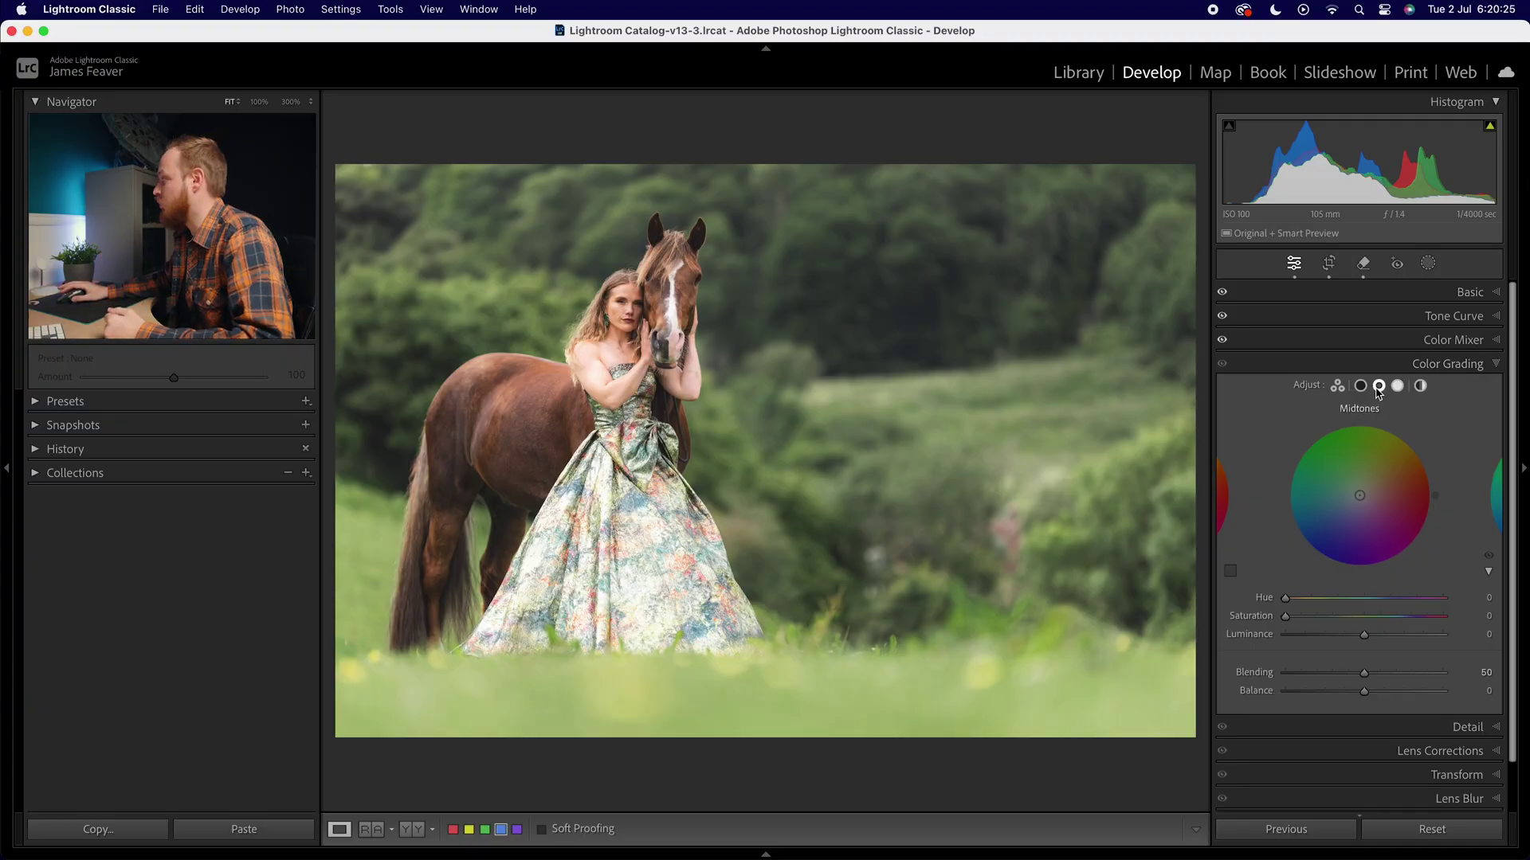
left_click(1363, 387)
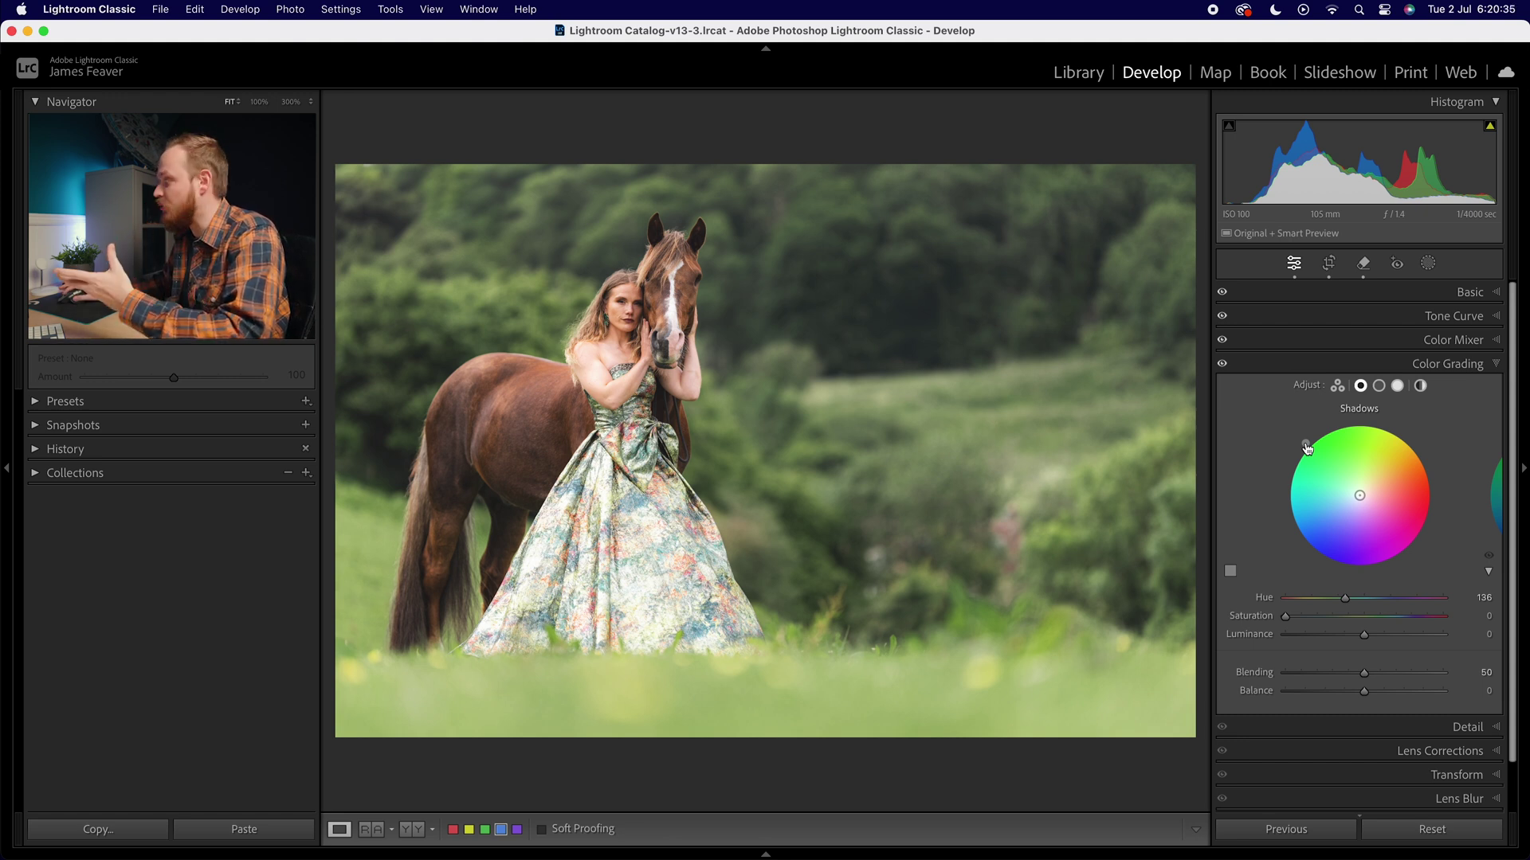
left_click_drag(1305, 443, 1295, 535)
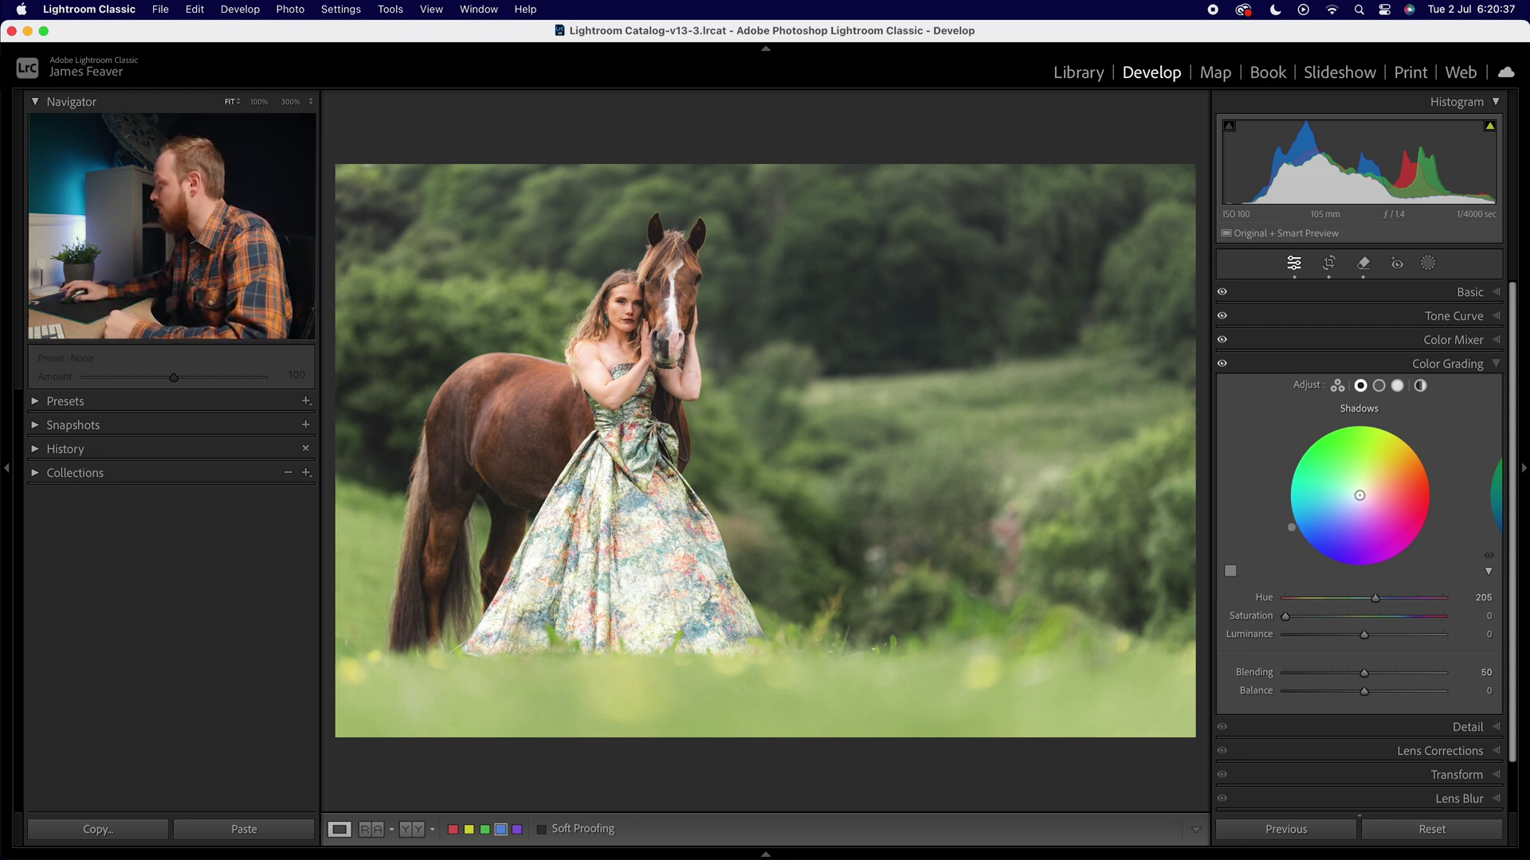
left_click(1483, 598)
type("225")
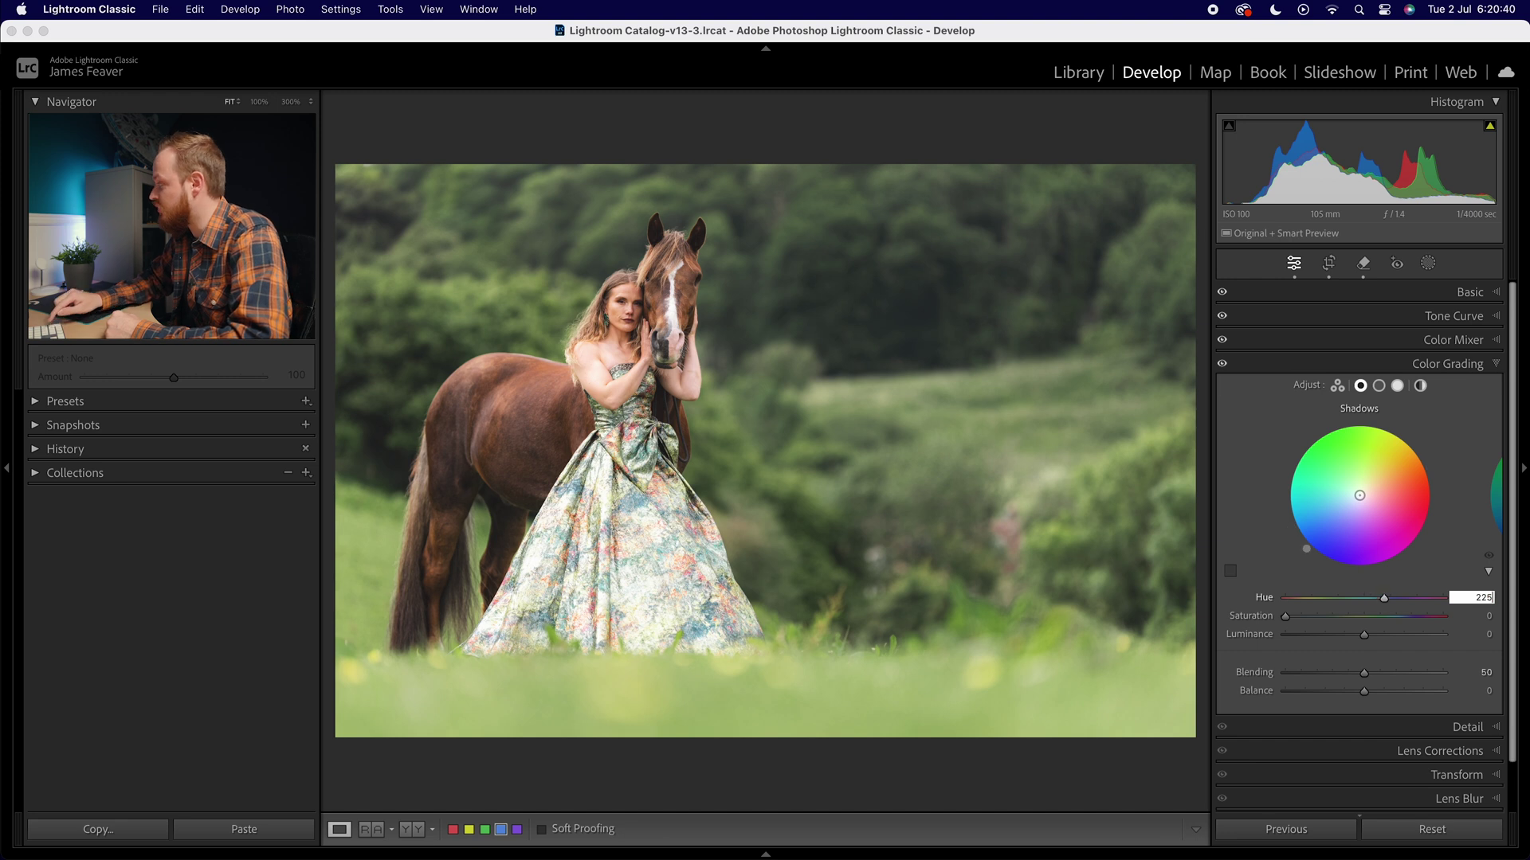
key("Return")
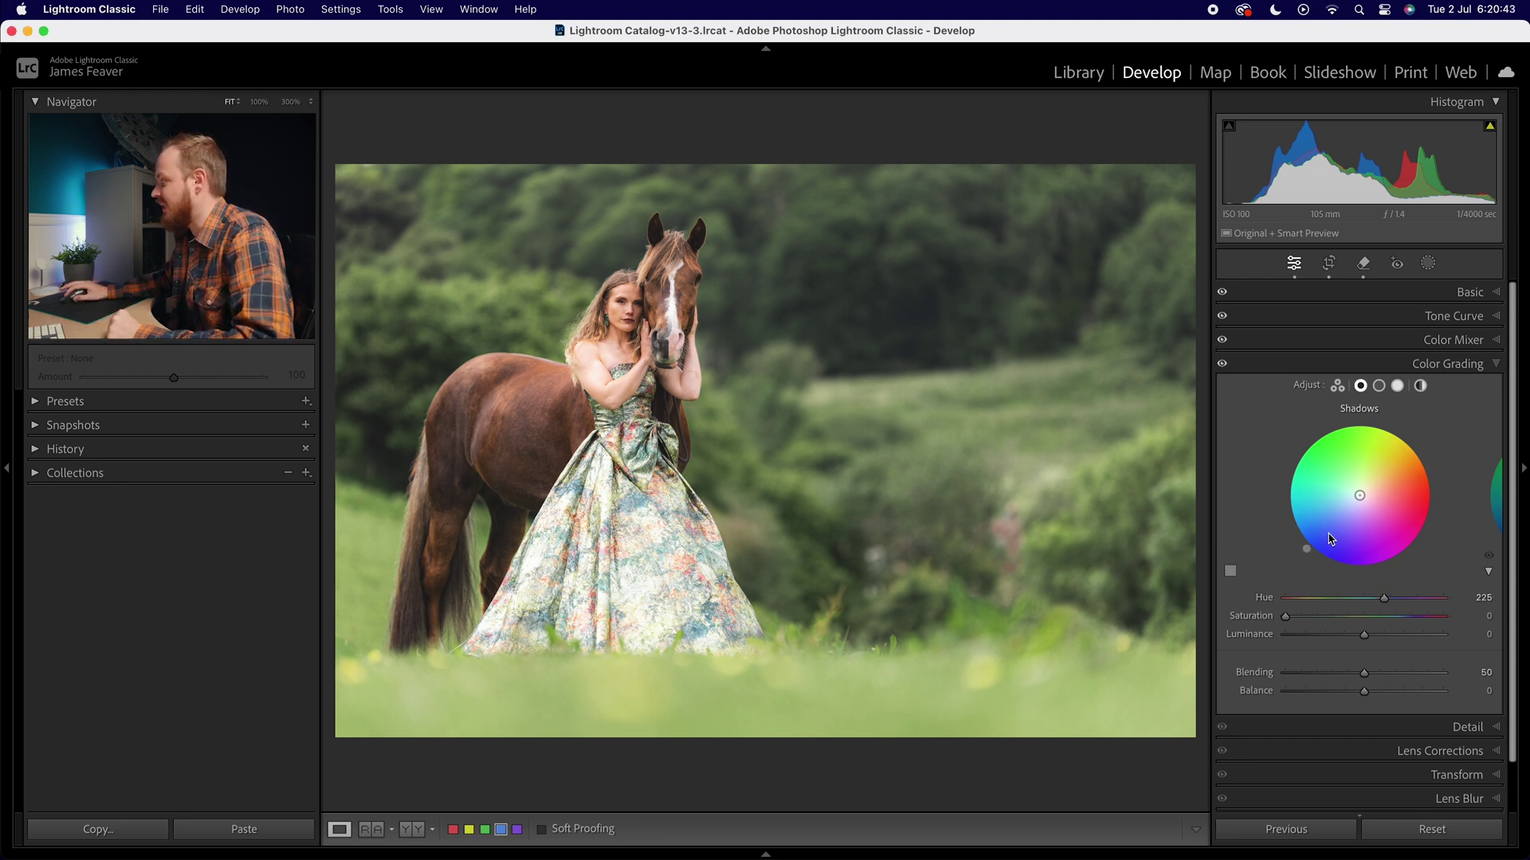
Set the Color Grading saturation of the shadows to 15 and their luminance to -25.
left_click(1285, 619)
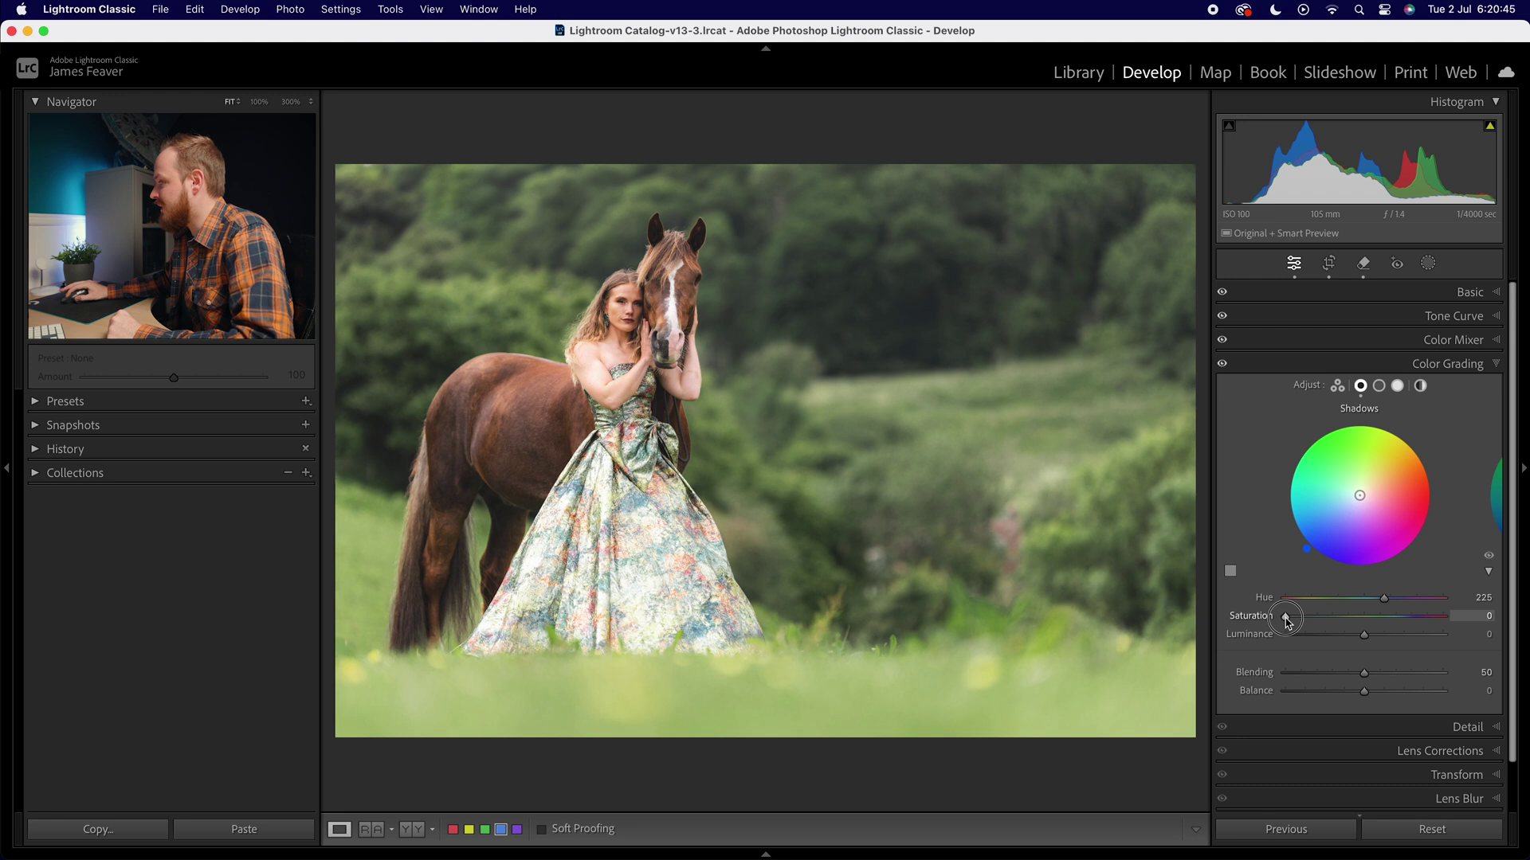
left_click_drag(1286, 618, 1310, 621)
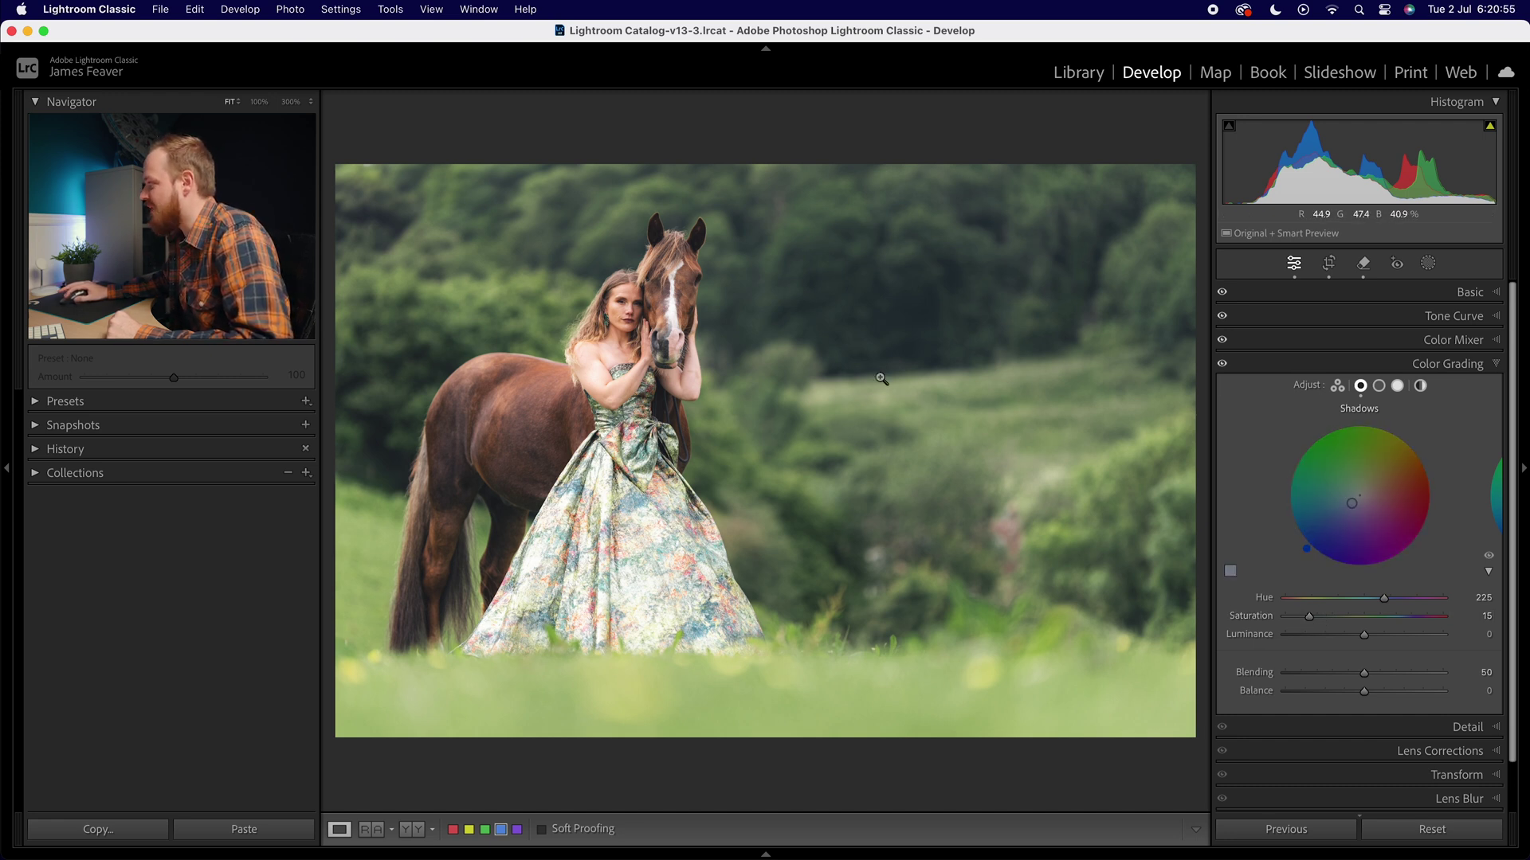
left_click_drag(1364, 635, 1345, 639)
left_click(1469, 634)
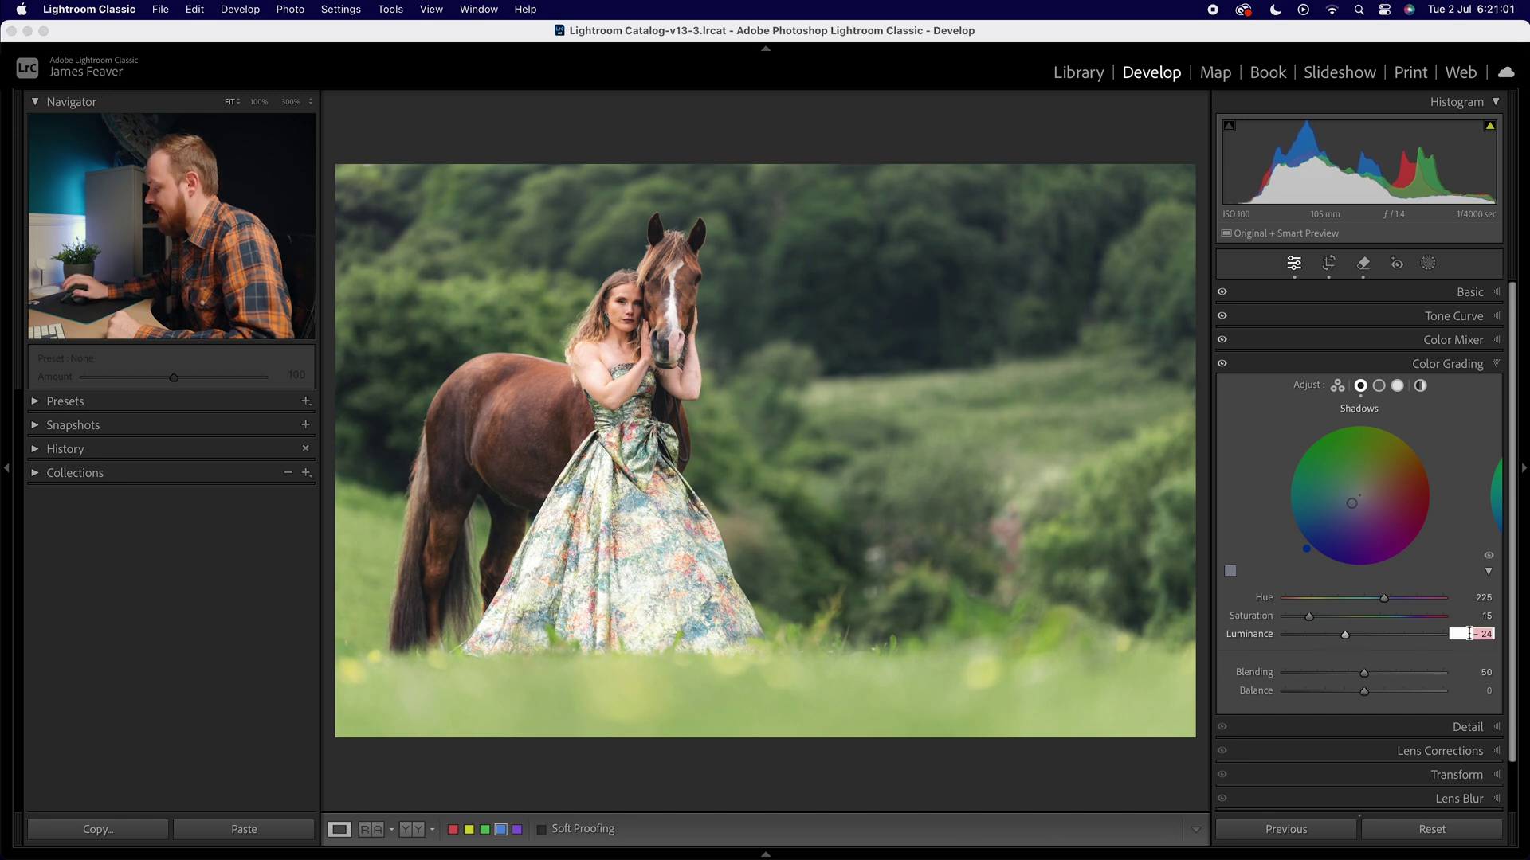
key("Down")
key("Return")
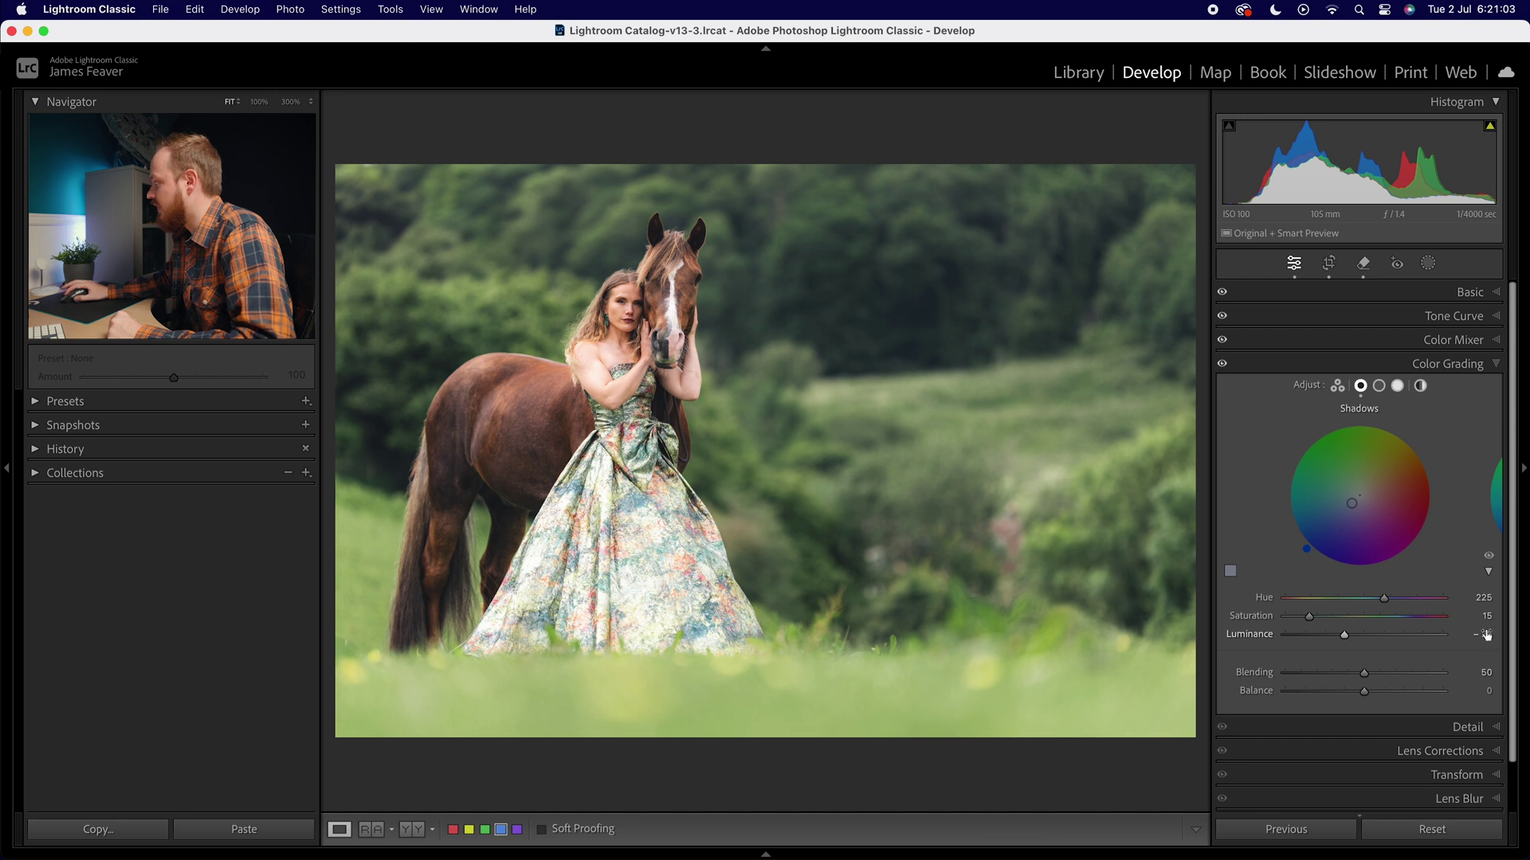
Give the highlights a warm Color Grading tint with hue 35 and saturation 15, judging it on the woman's skin.
left_click(1398, 386)
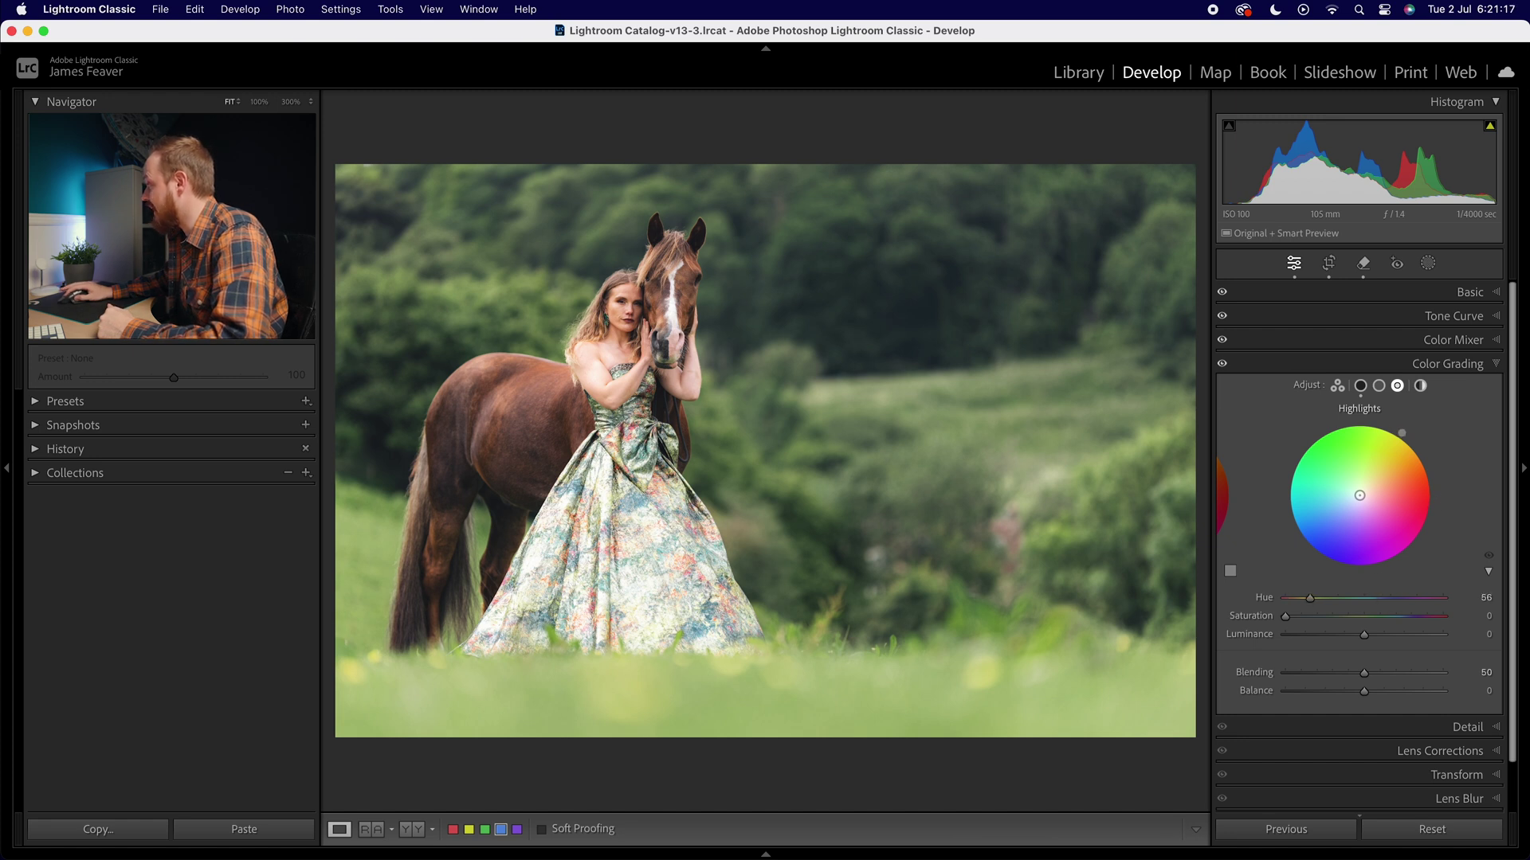
left_click(1487, 598)
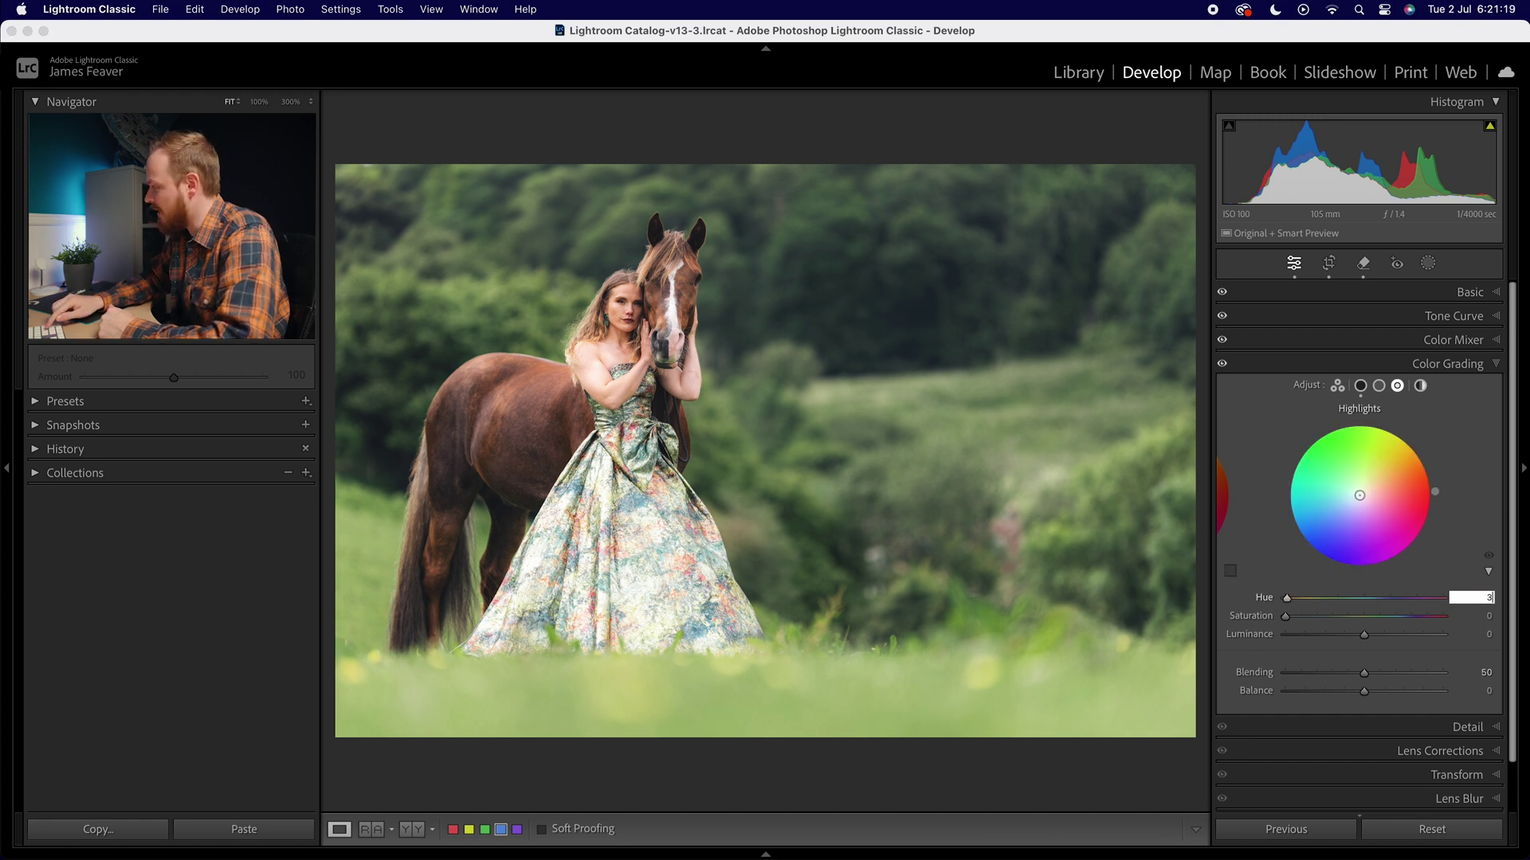
type("35")
key("Return")
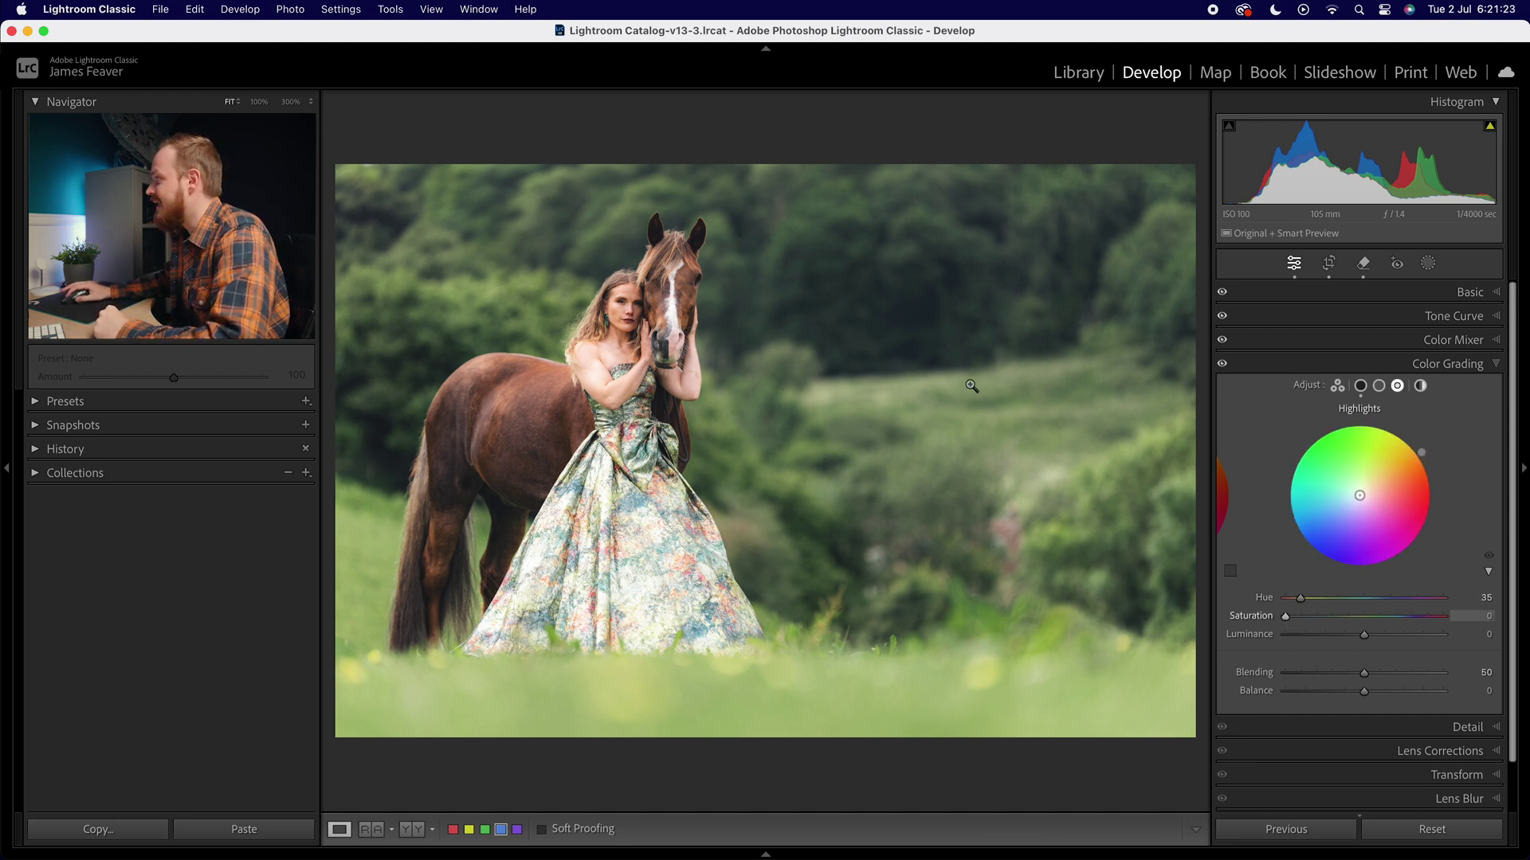
left_click(641, 333)
left_click_drag(691, 375, 722, 491)
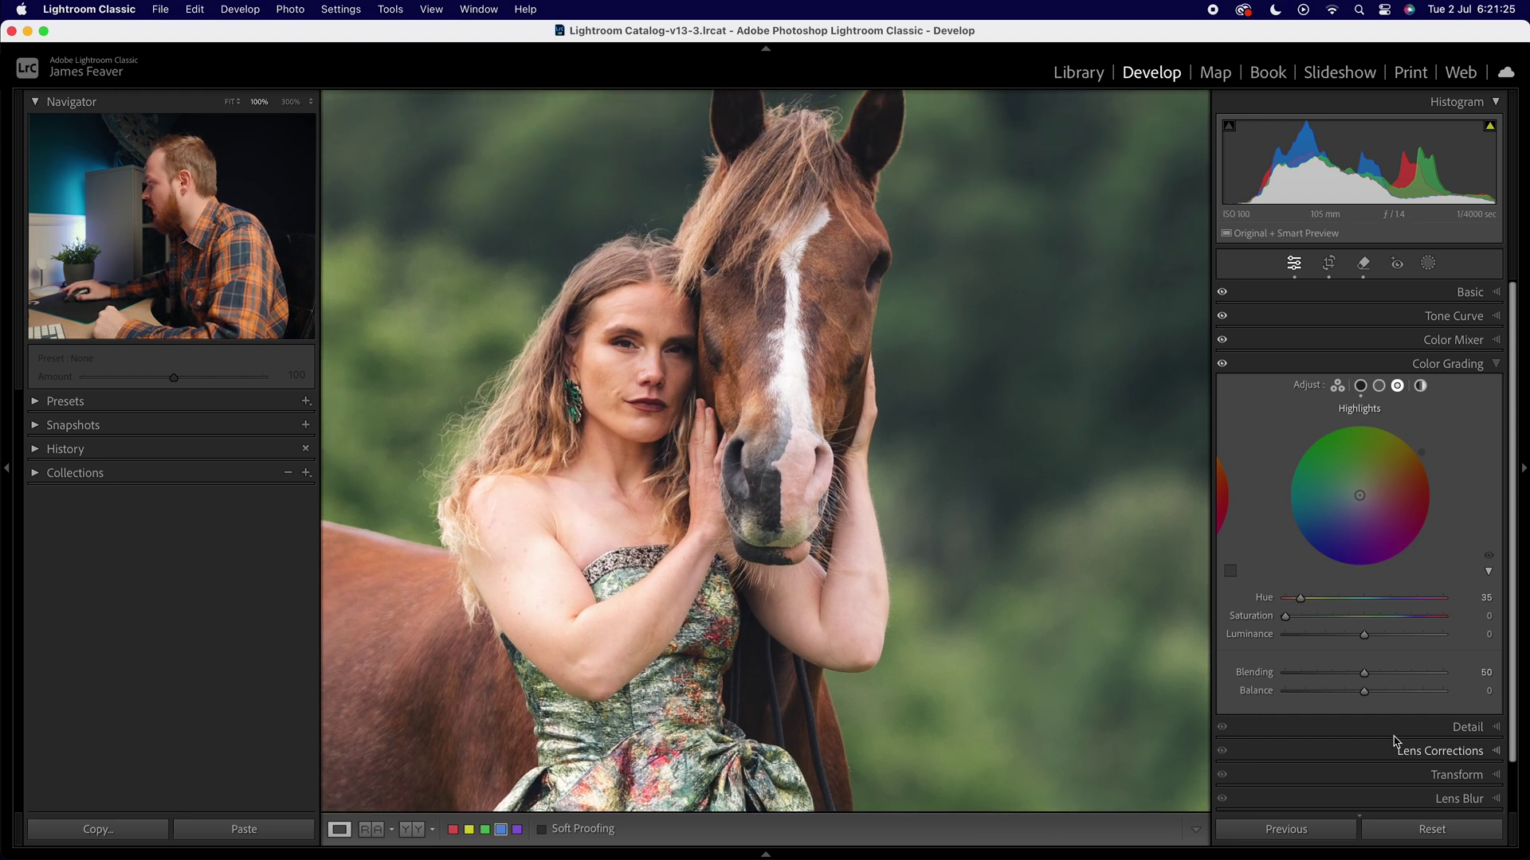
left_click_drag(1288, 621, 1317, 622)
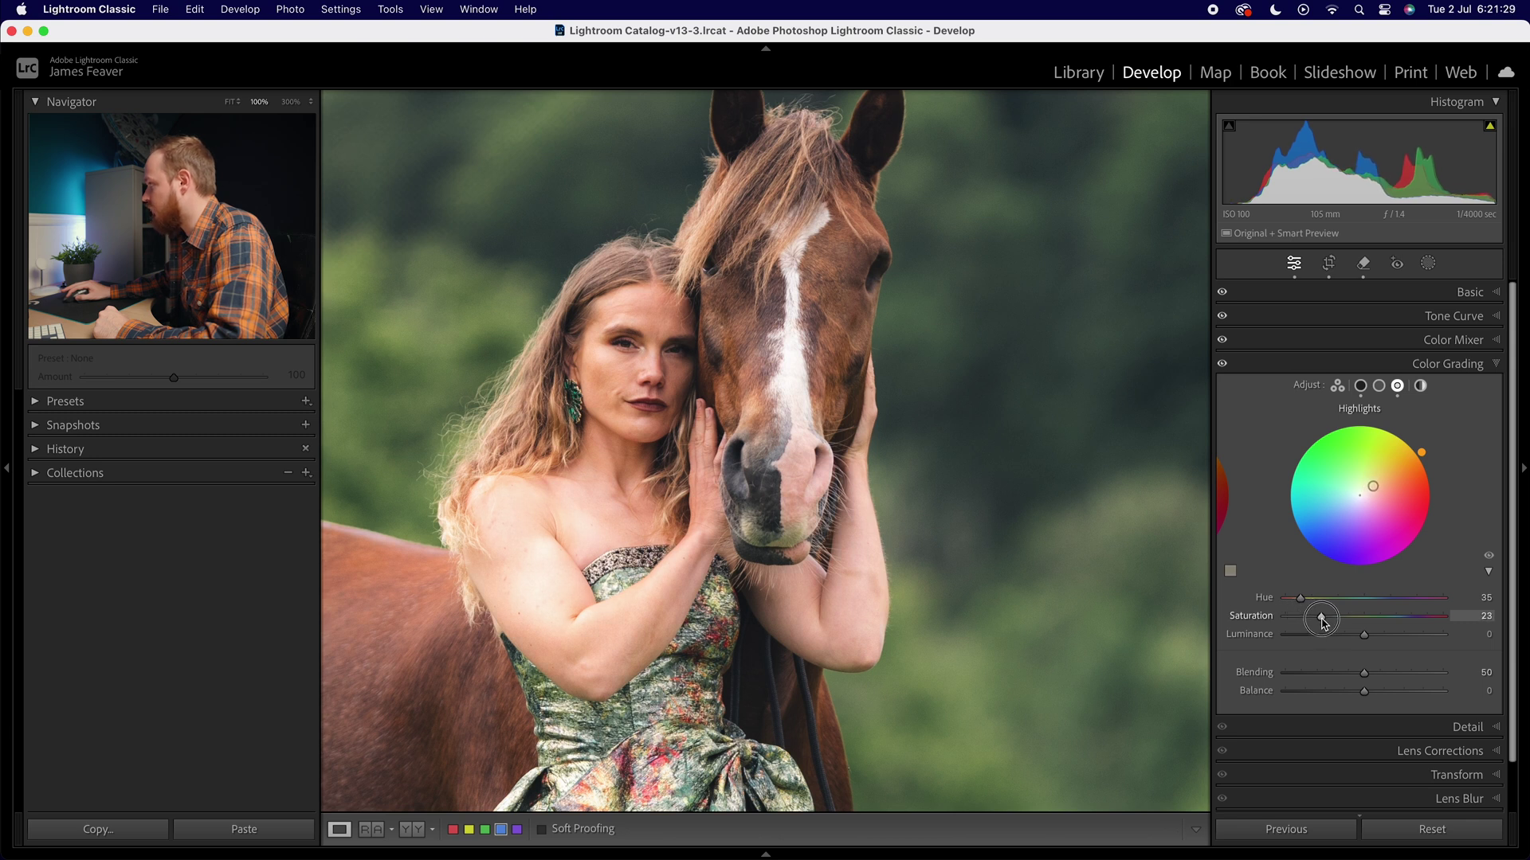
left_click_drag(1318, 623, 1312, 625)
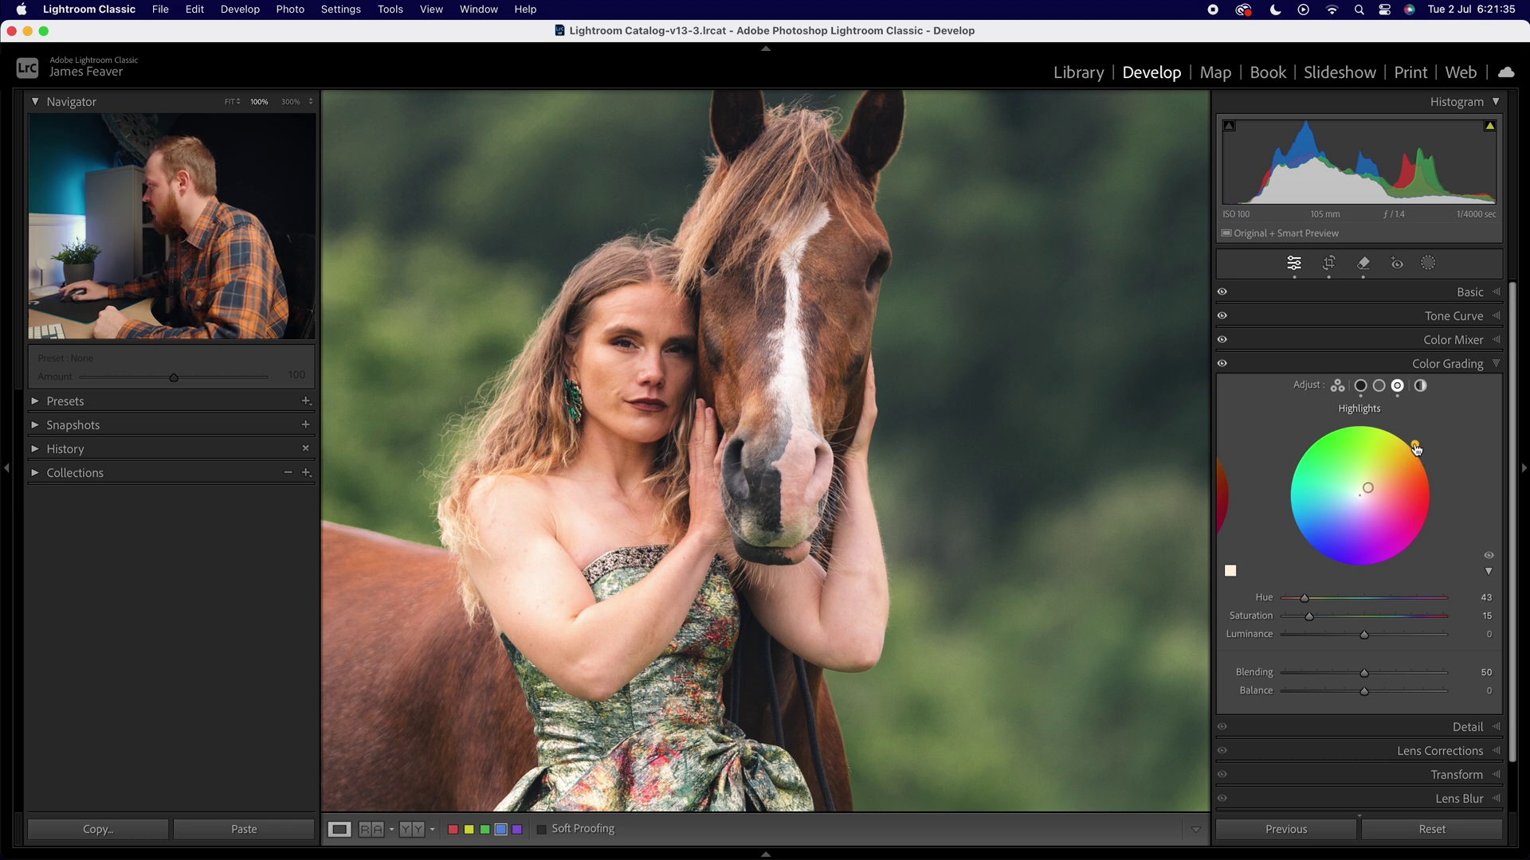
Refine the Color Grading of the highlights to hue 45 and saturation 25.
left_click_drag(1416, 450, 1413, 446)
left_click(1485, 597)
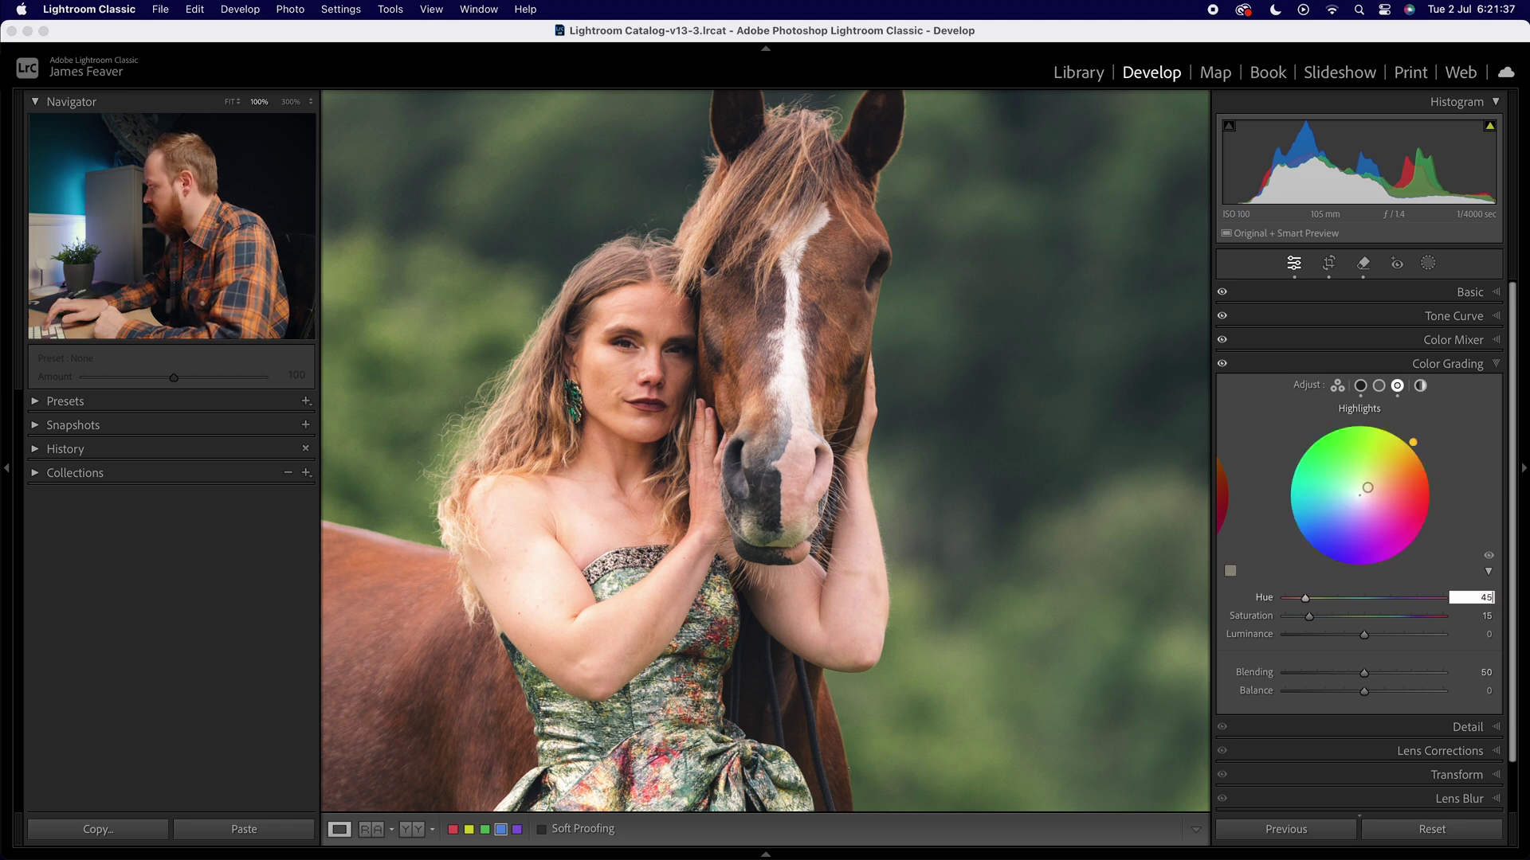
left_click(1310, 618)
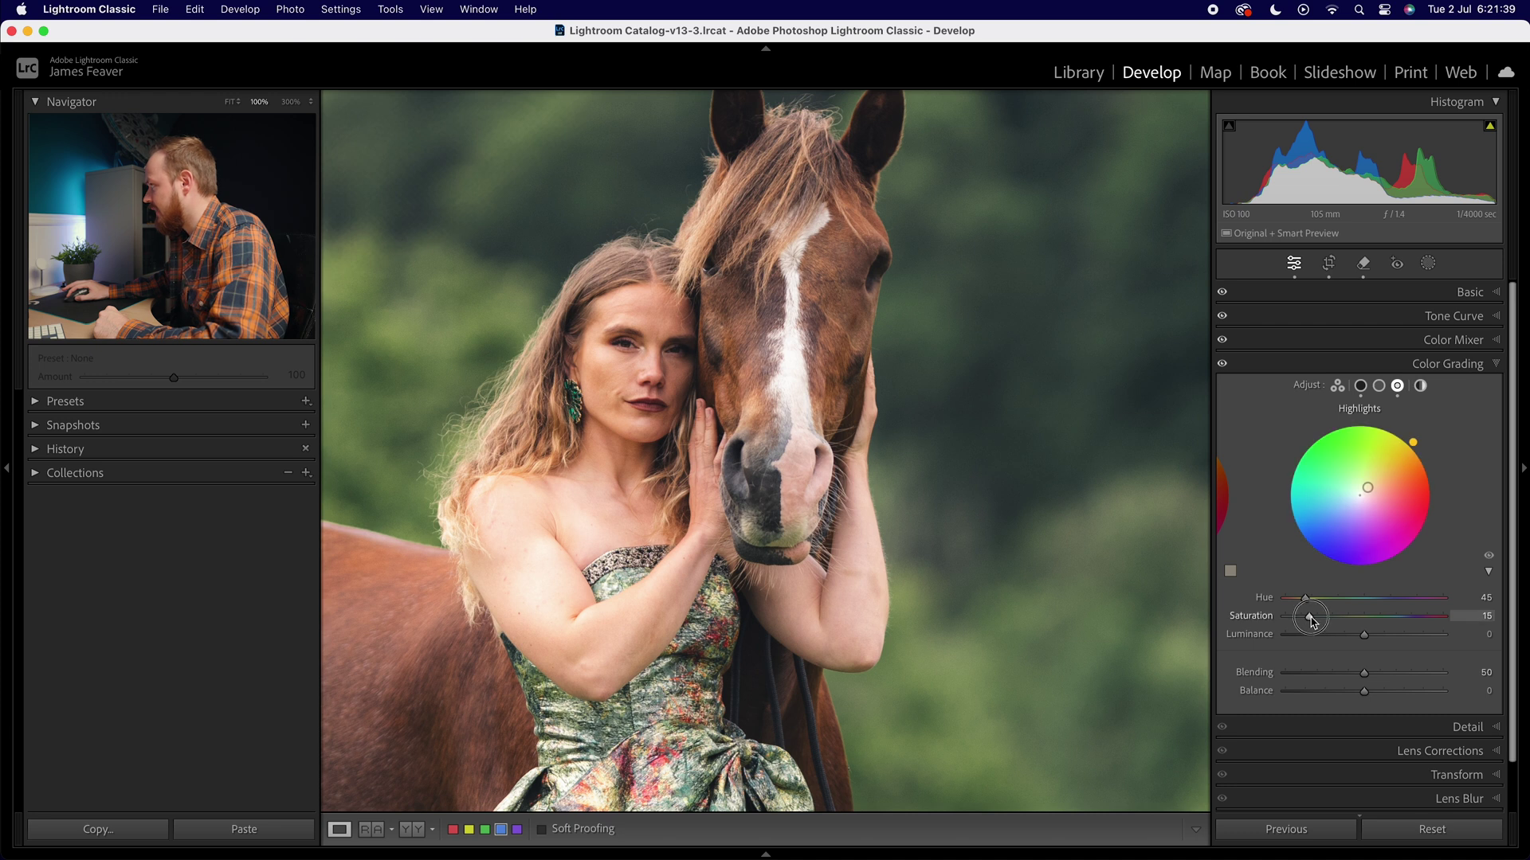
left_click_drag(1327, 619, 1324, 620)
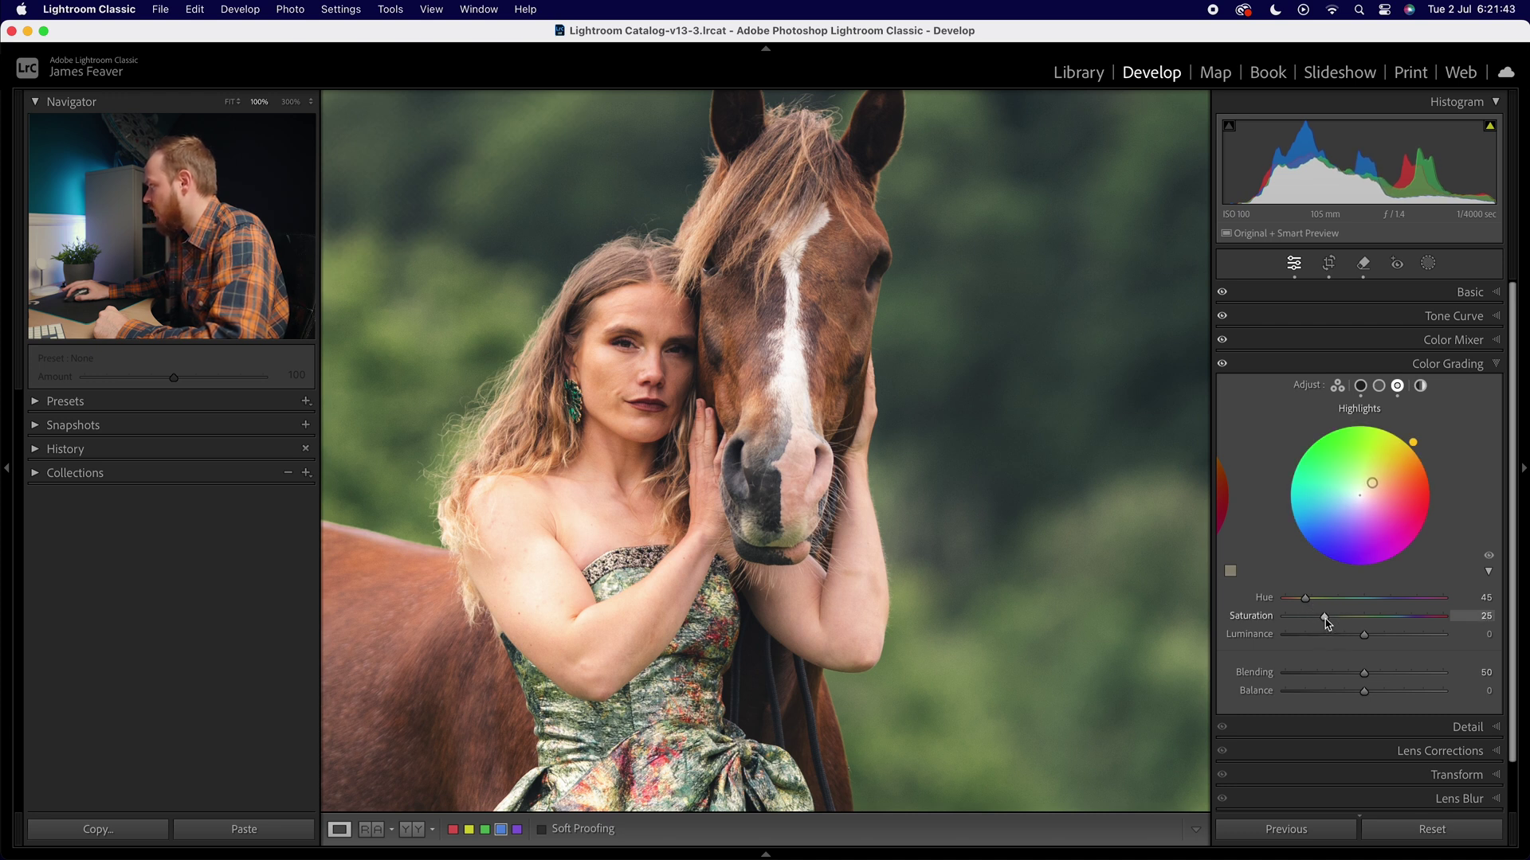
left_click(708, 439)
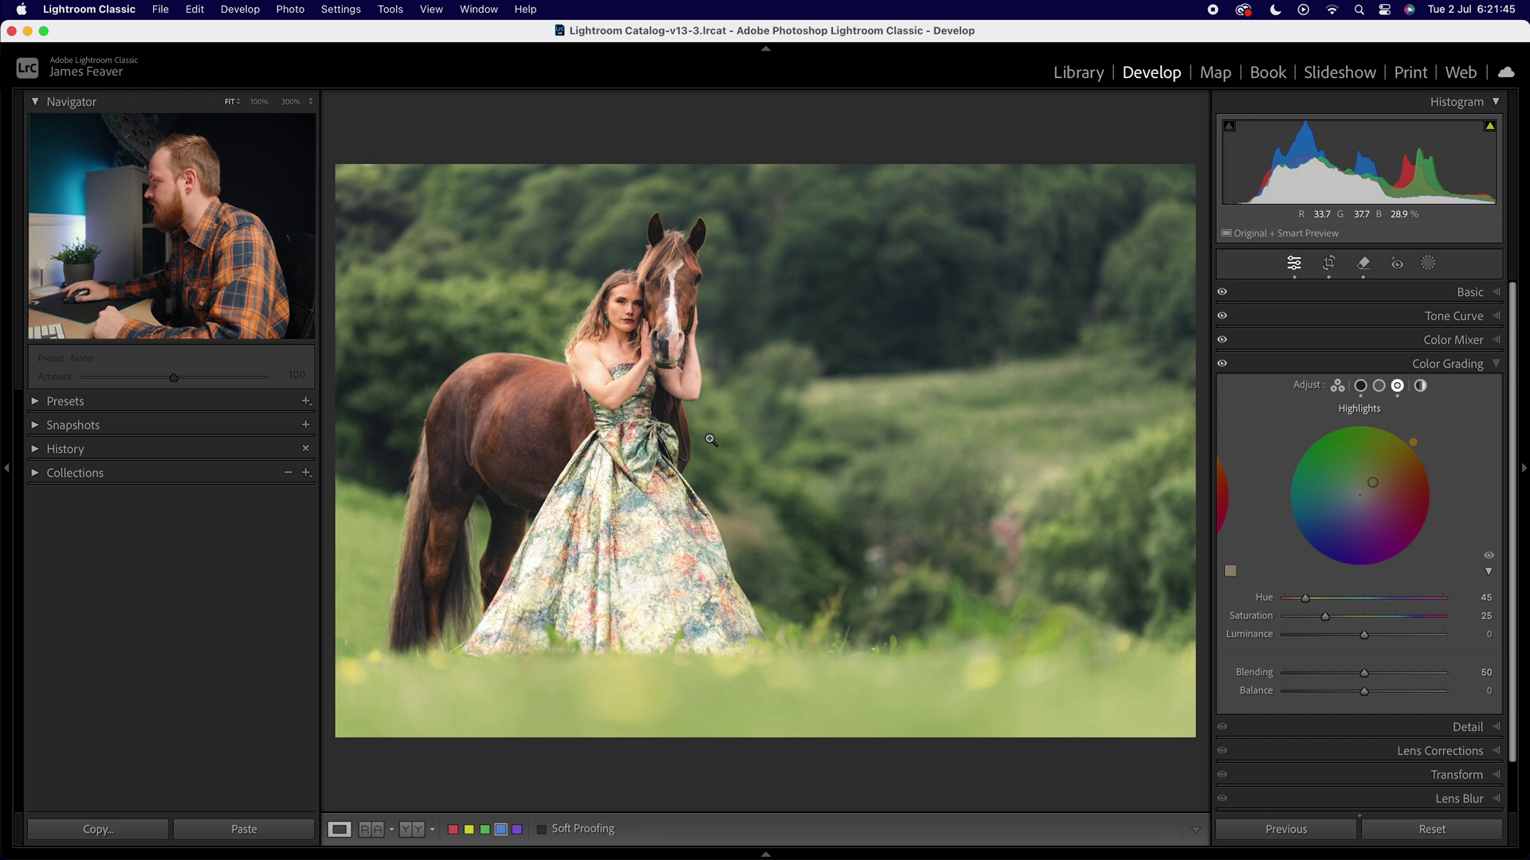
Raise the Color Grading saturation of the shadows to 25.
left_click(1361, 387)
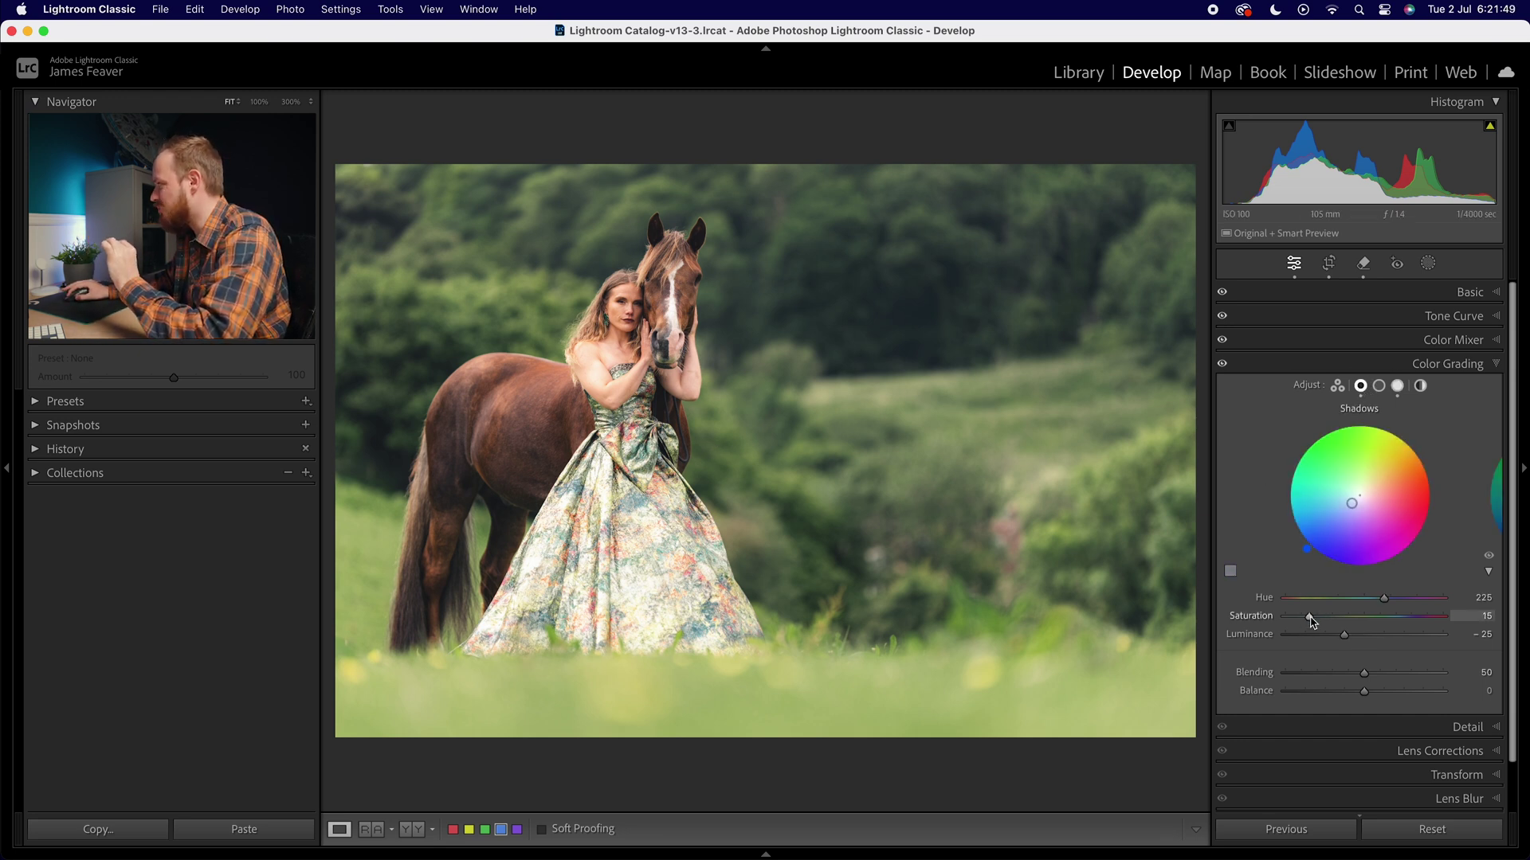
left_click_drag(1315, 622, 1326, 622)
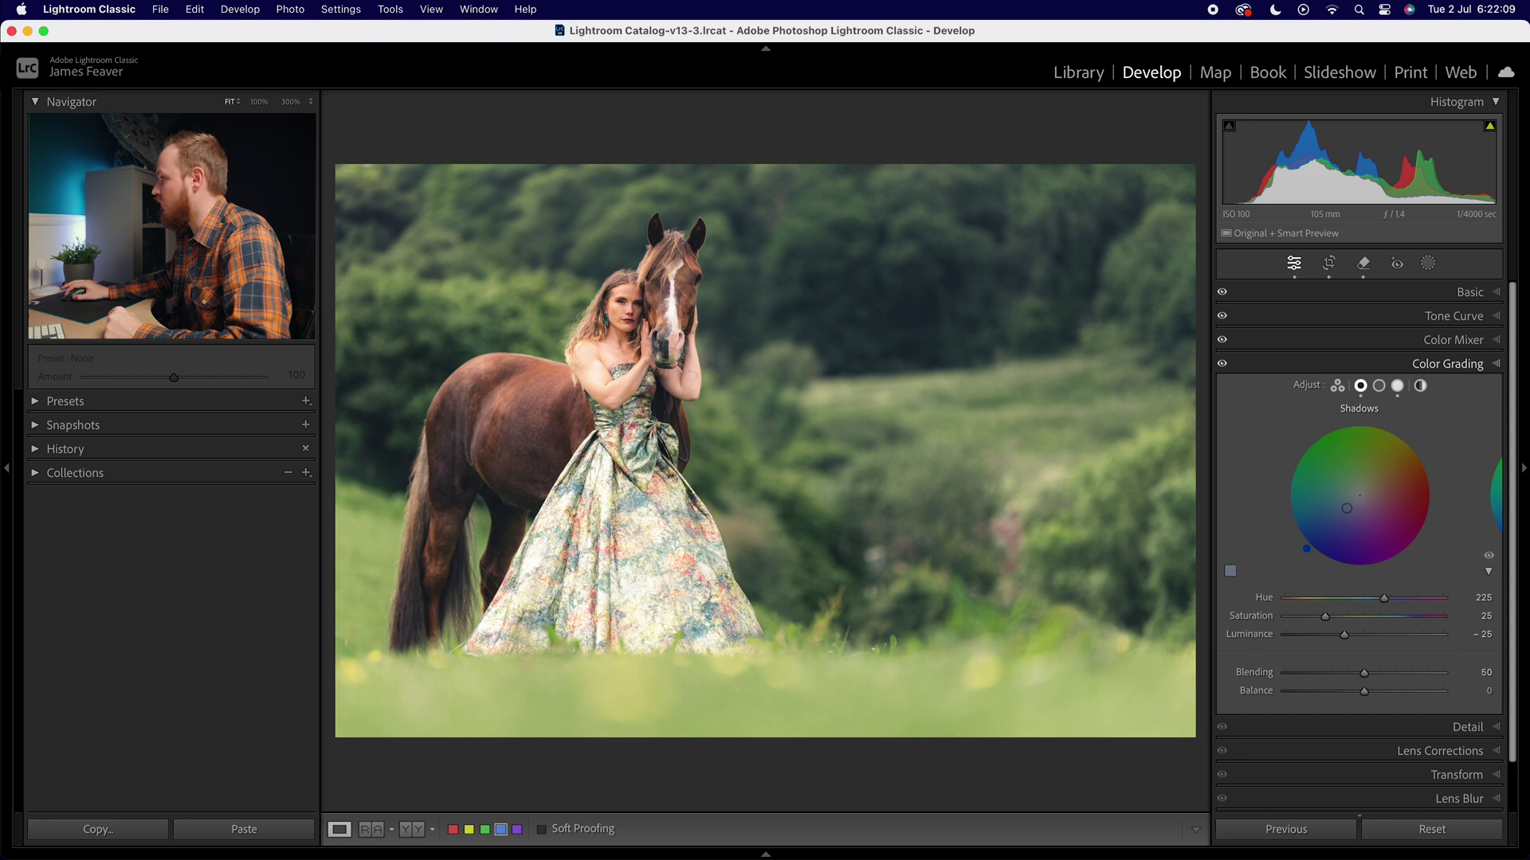
left_click(1470, 365)
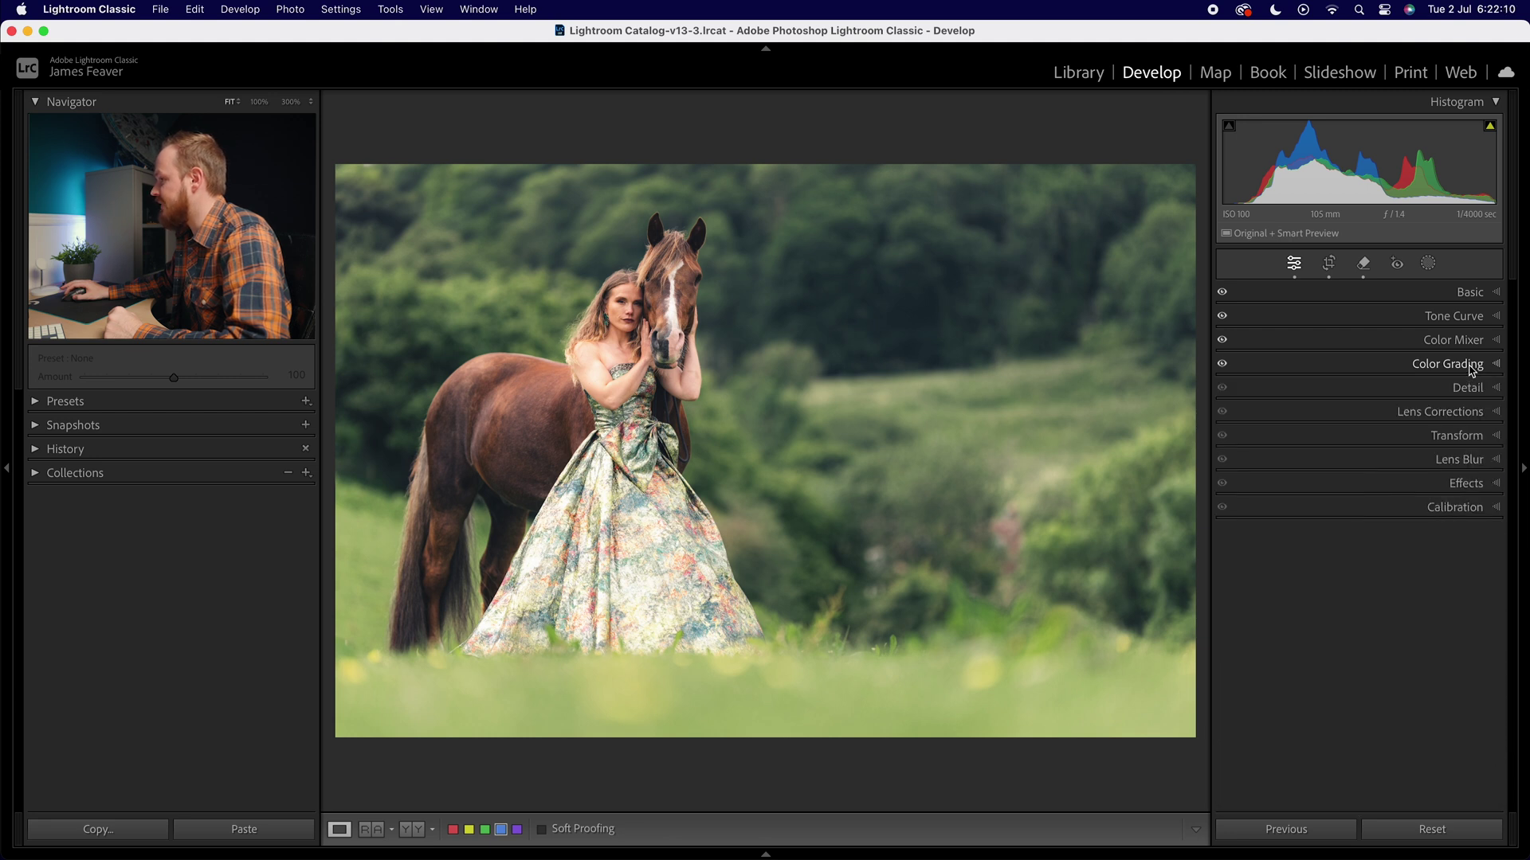
Set the Red Primary hue in Calibration to +10.
left_click(1464, 514)
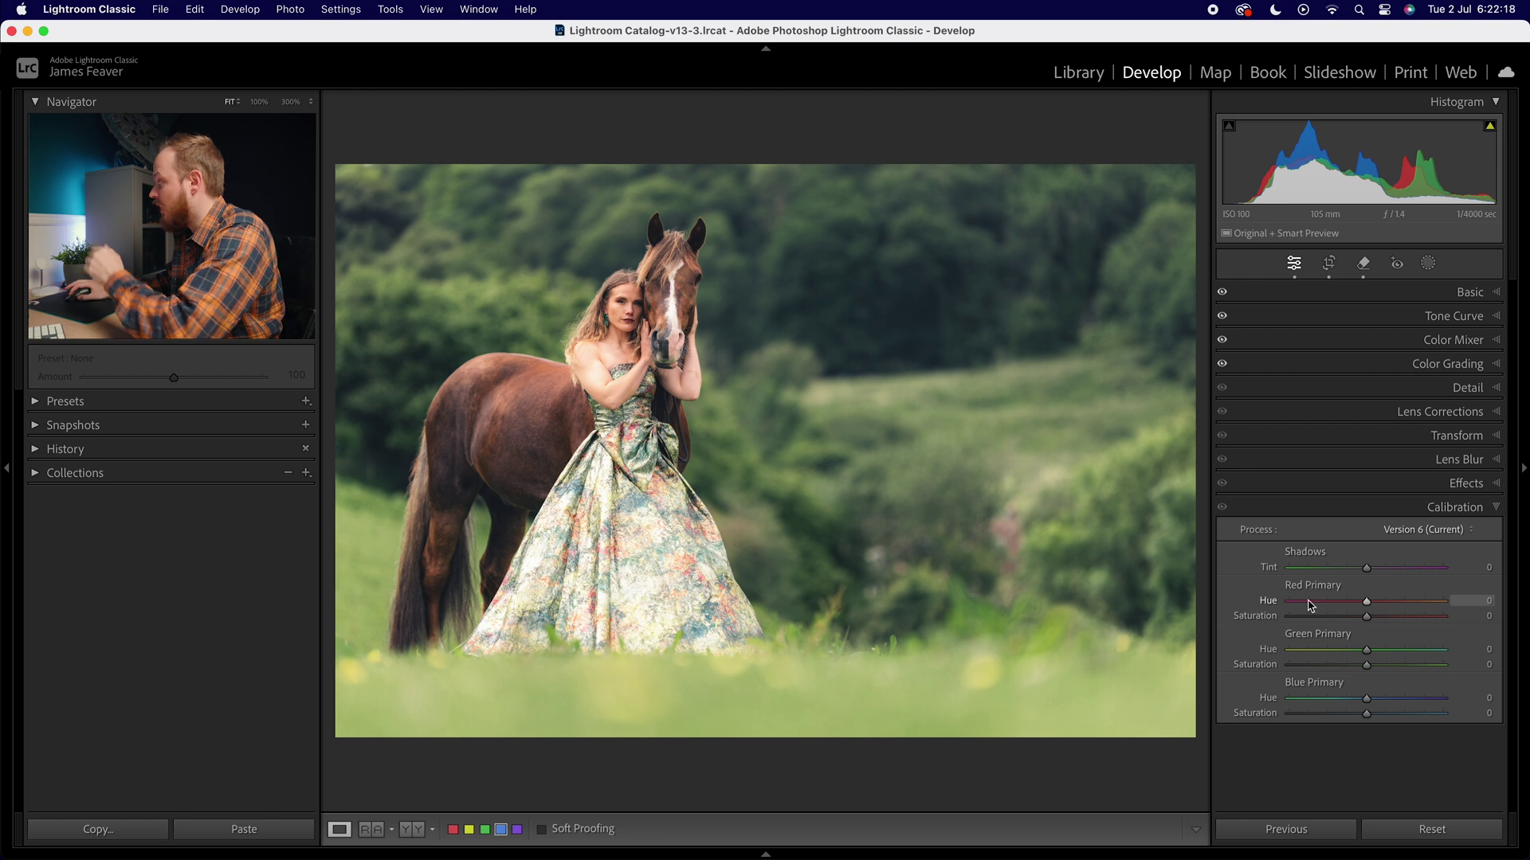
left_click_drag(1367, 607, 1378, 605)
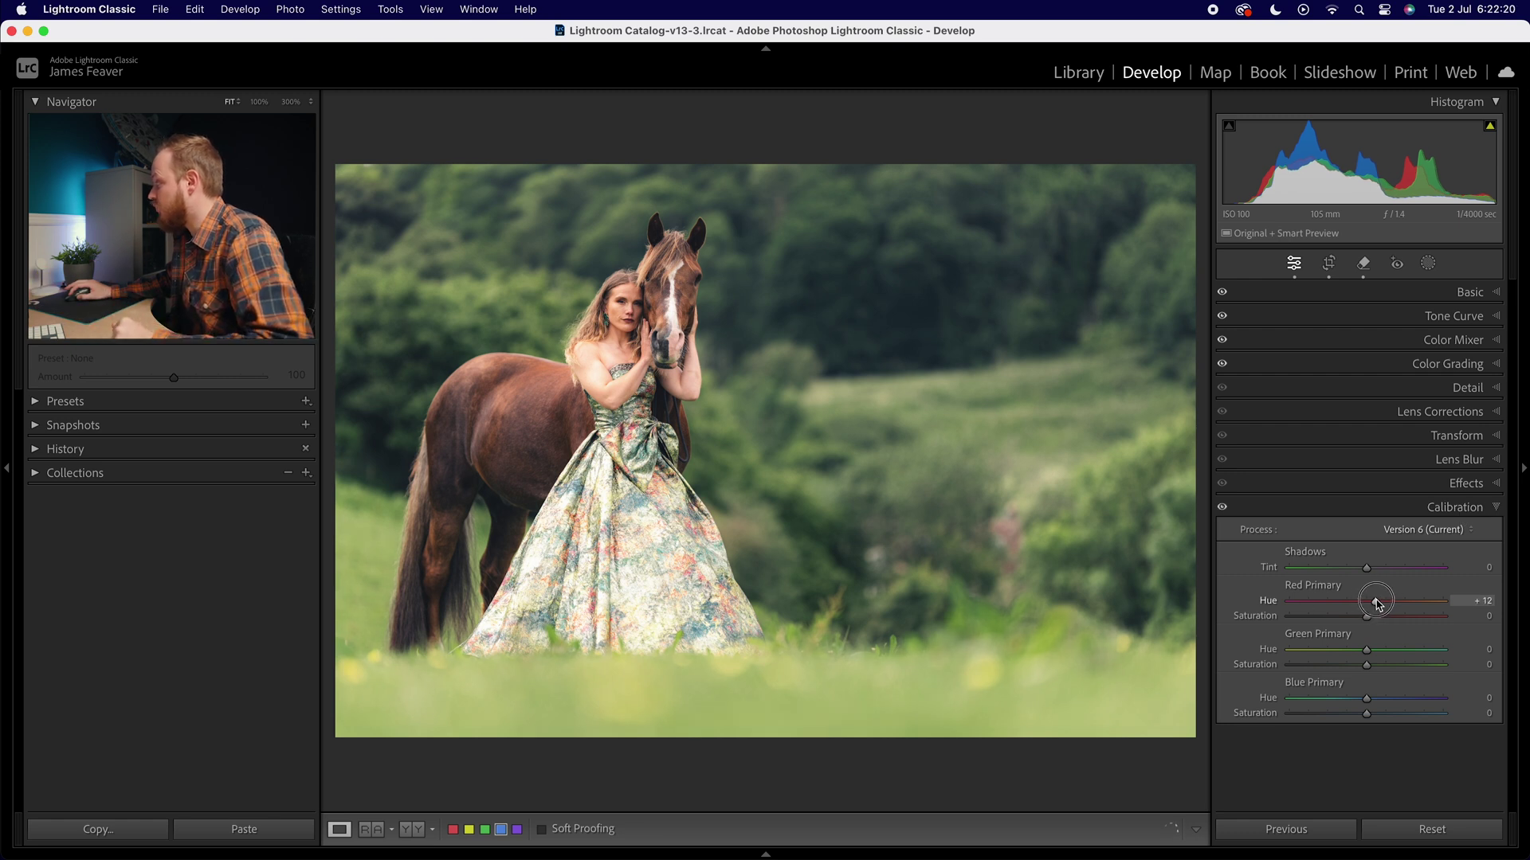
left_click(1479, 602)
type("10")
key("Return")
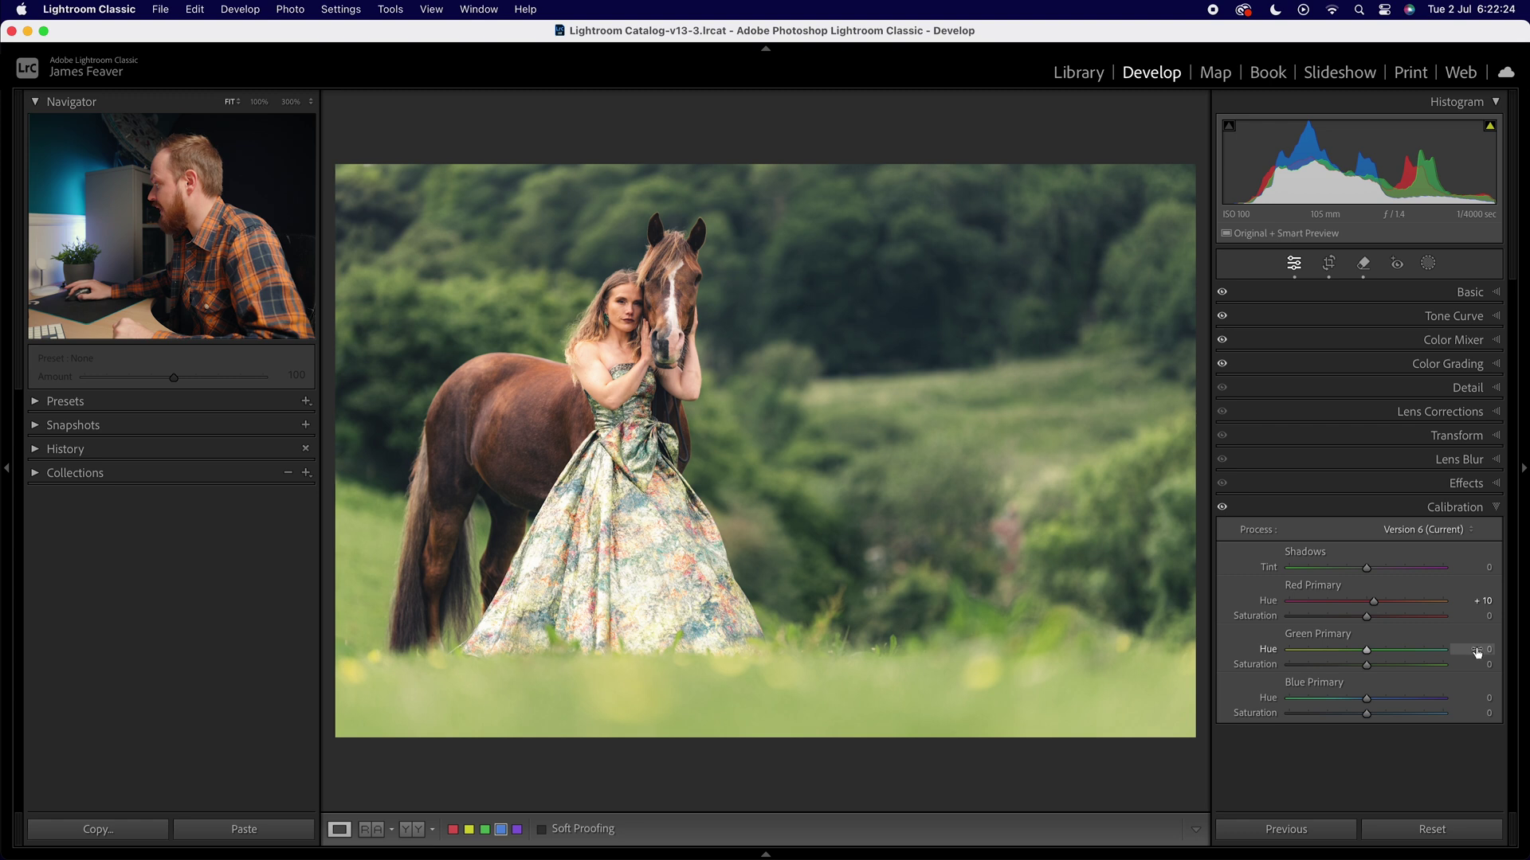
Set the Green Primary hue in Calibration to +10 and compare the photo before and after all edits.
left_click(1476, 651)
type("10")
key("Return")
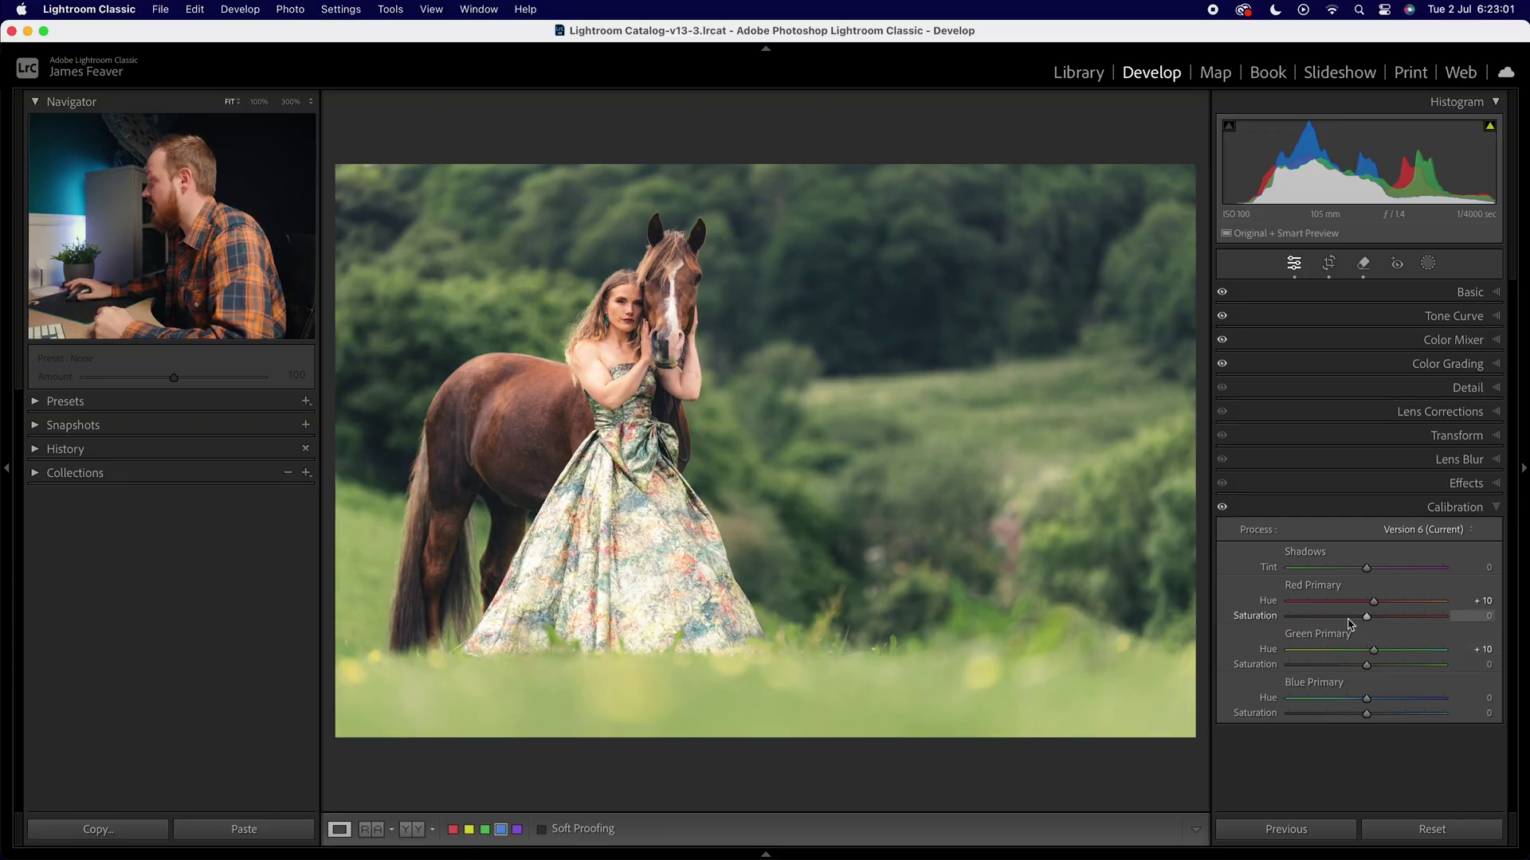
left_click(1448, 510)
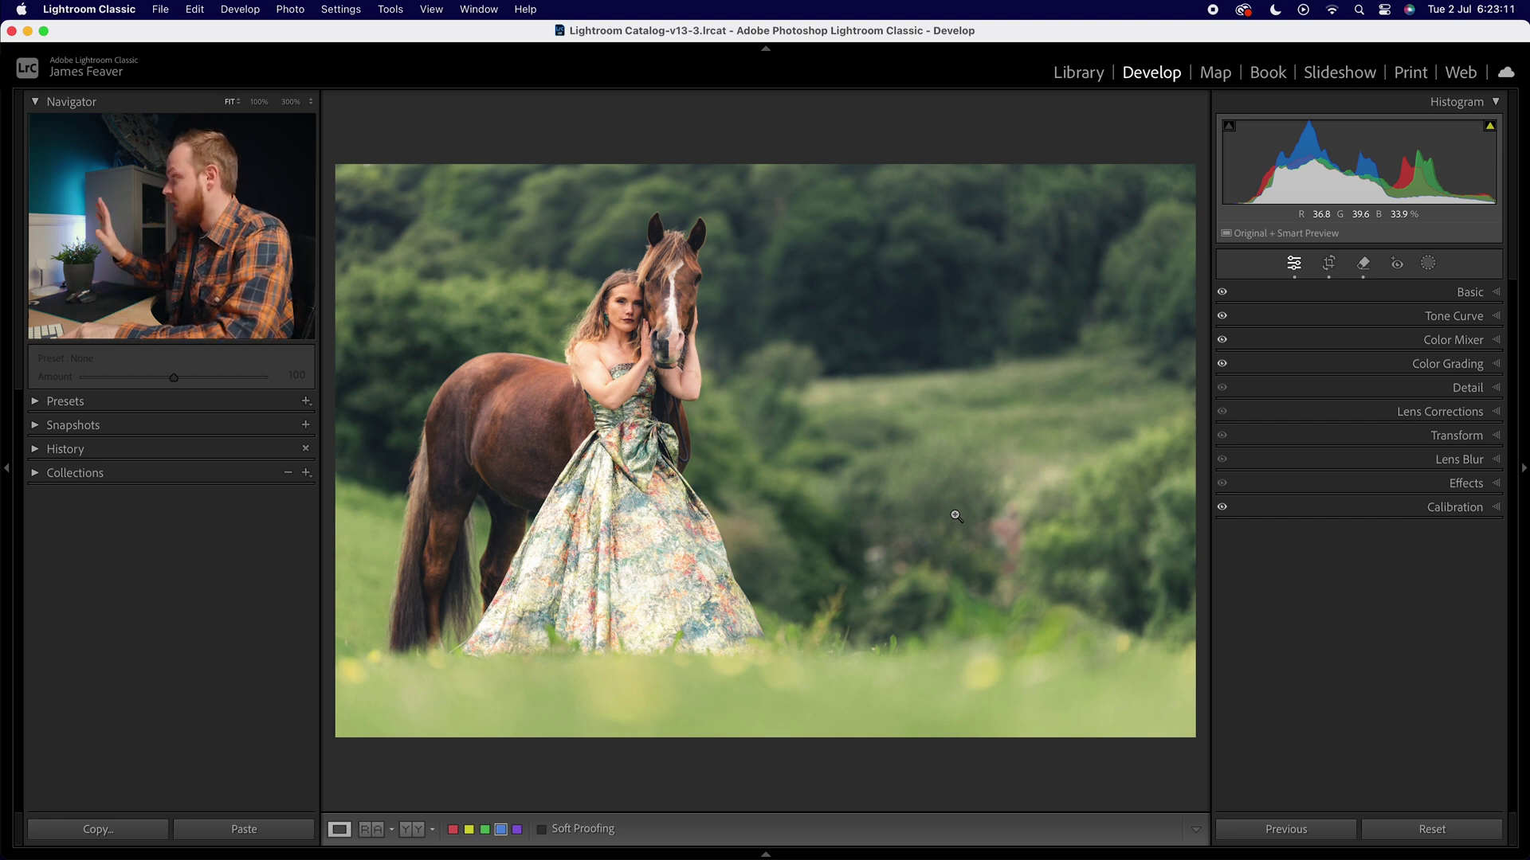
key("backslash")
key("backslash")
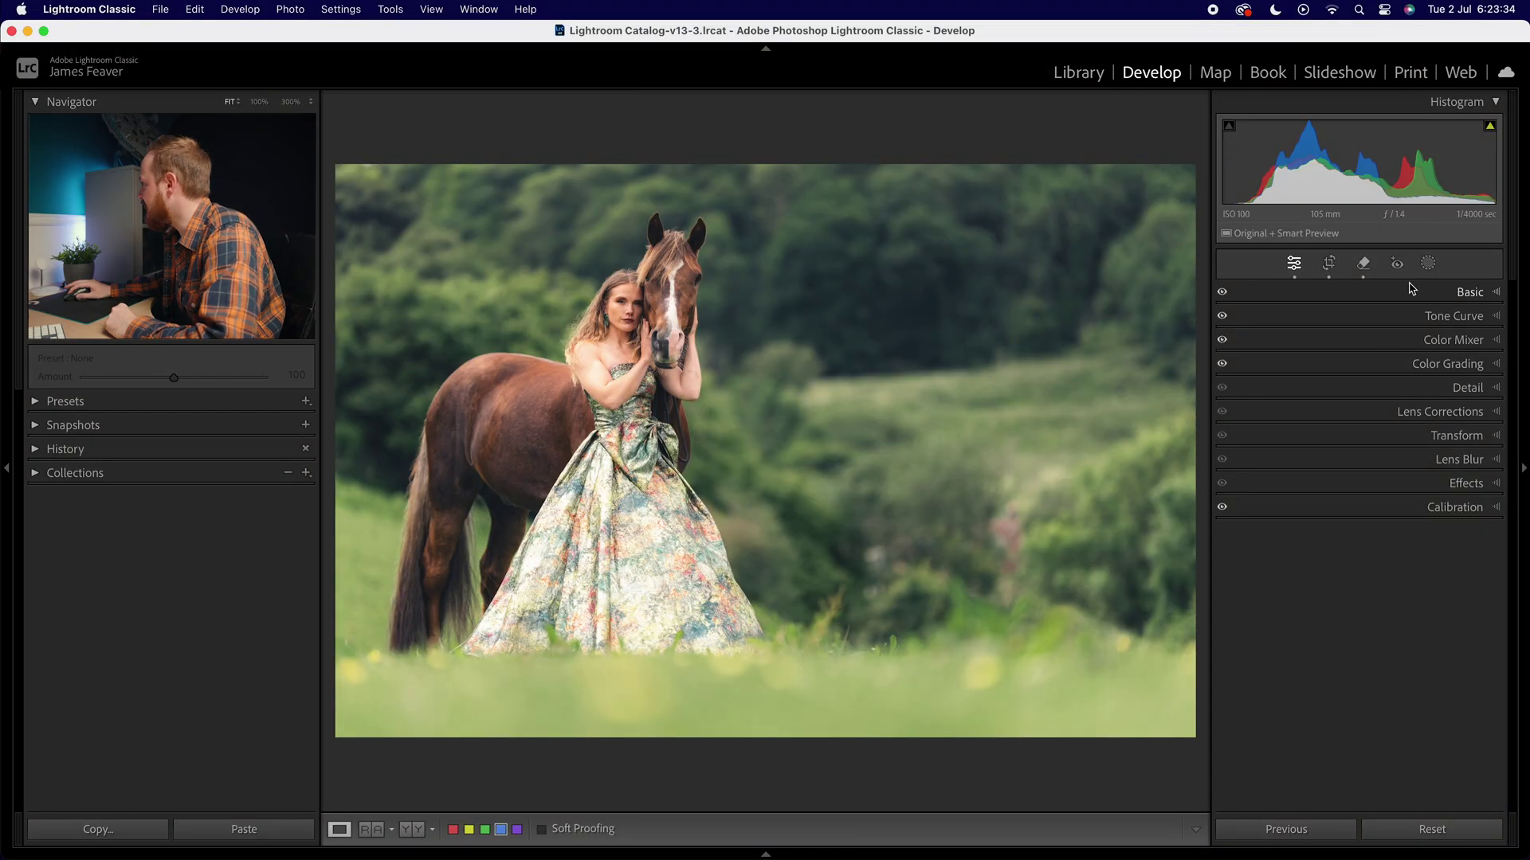
Create a subject mask covering the woman and the horse.
left_click(1427, 265)
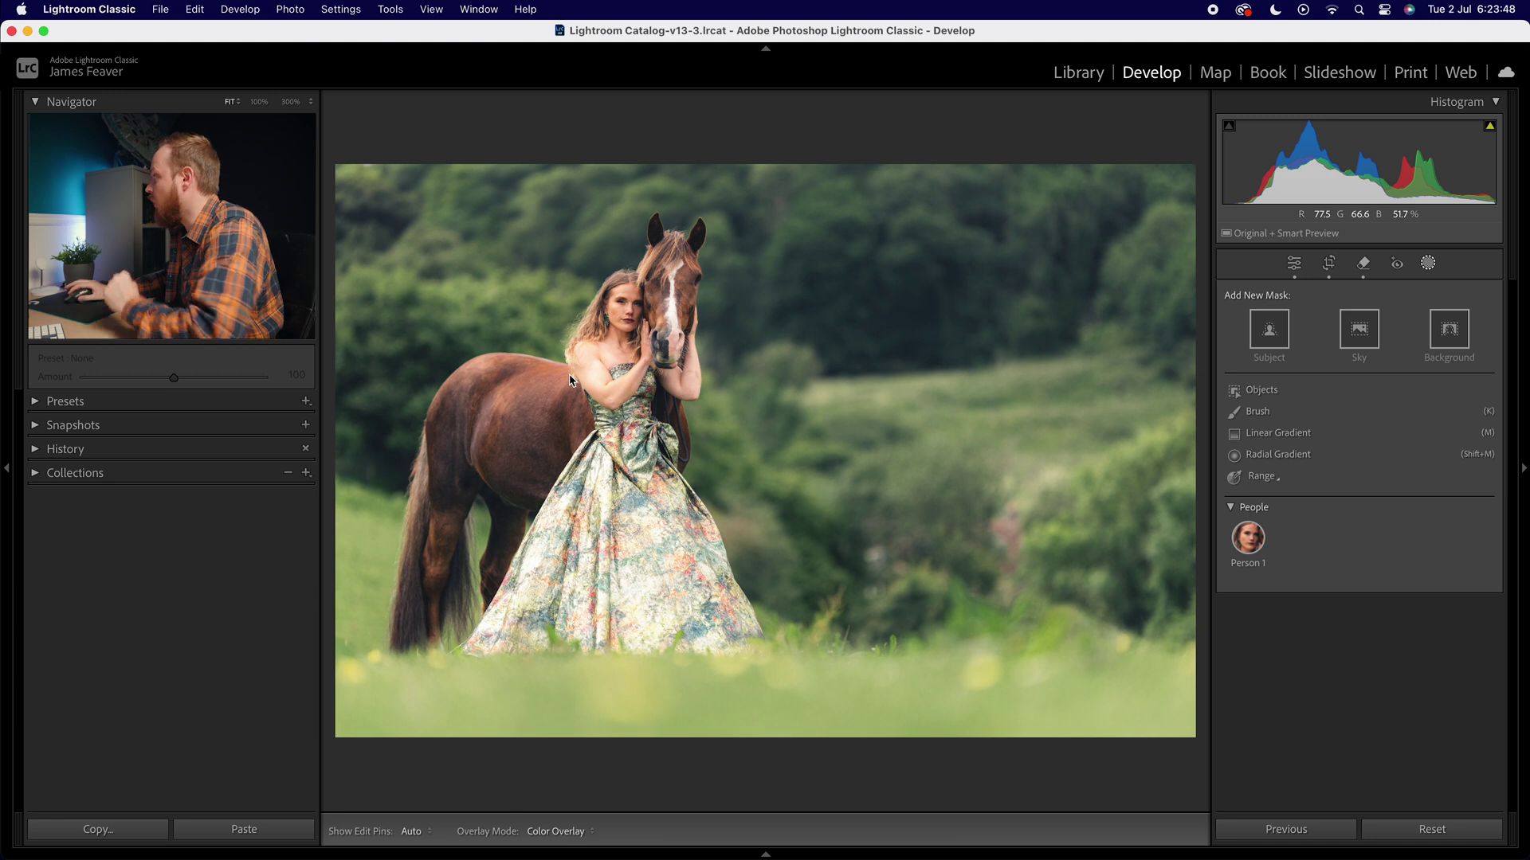
left_click(1270, 336)
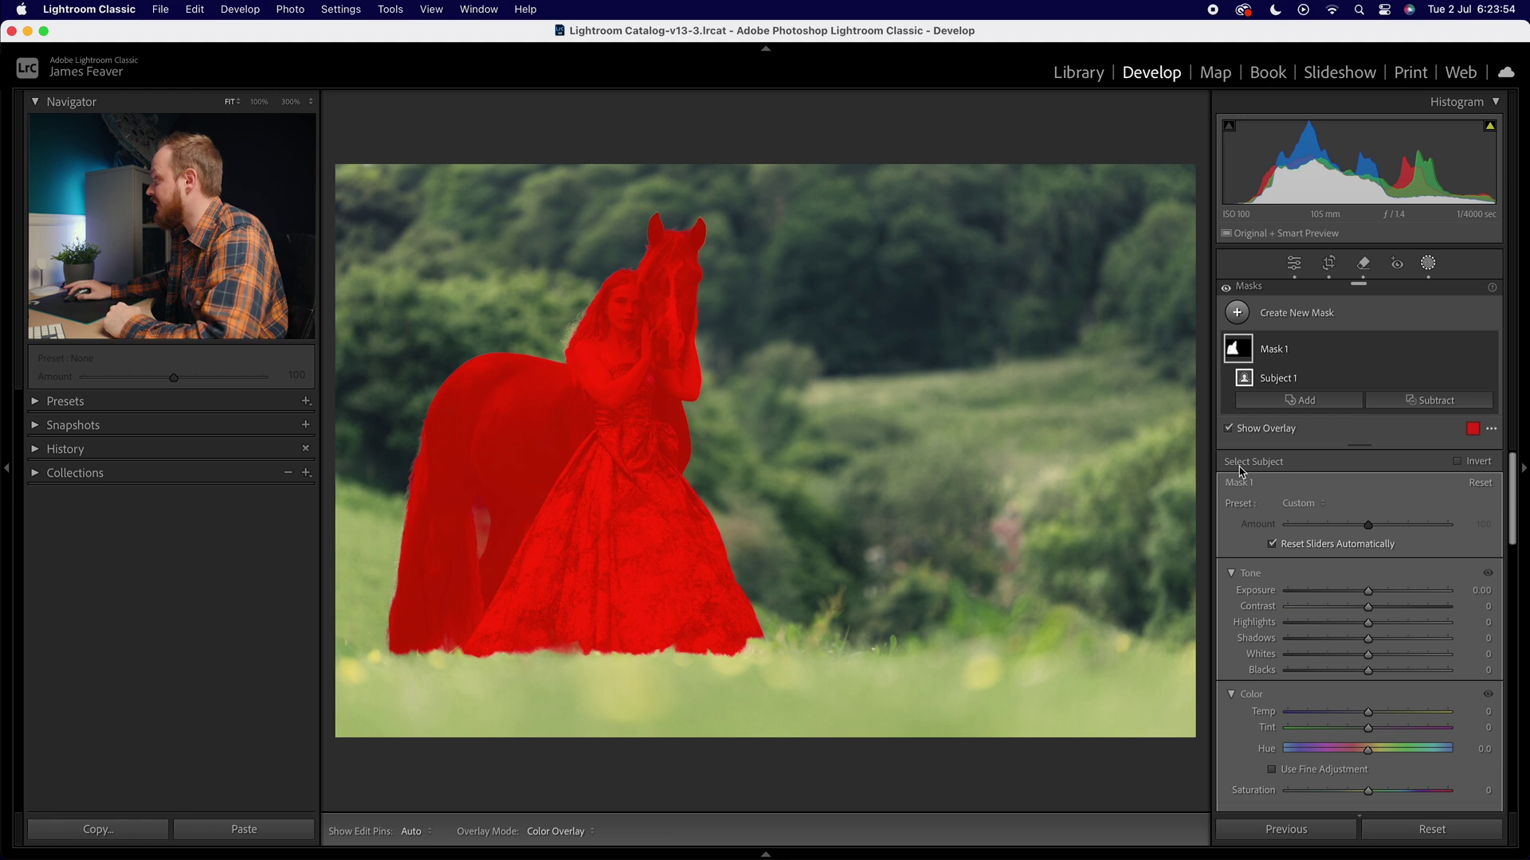
Invert the subject mask to cover the background and set its exposure to -0.10.
left_click(1457, 462)
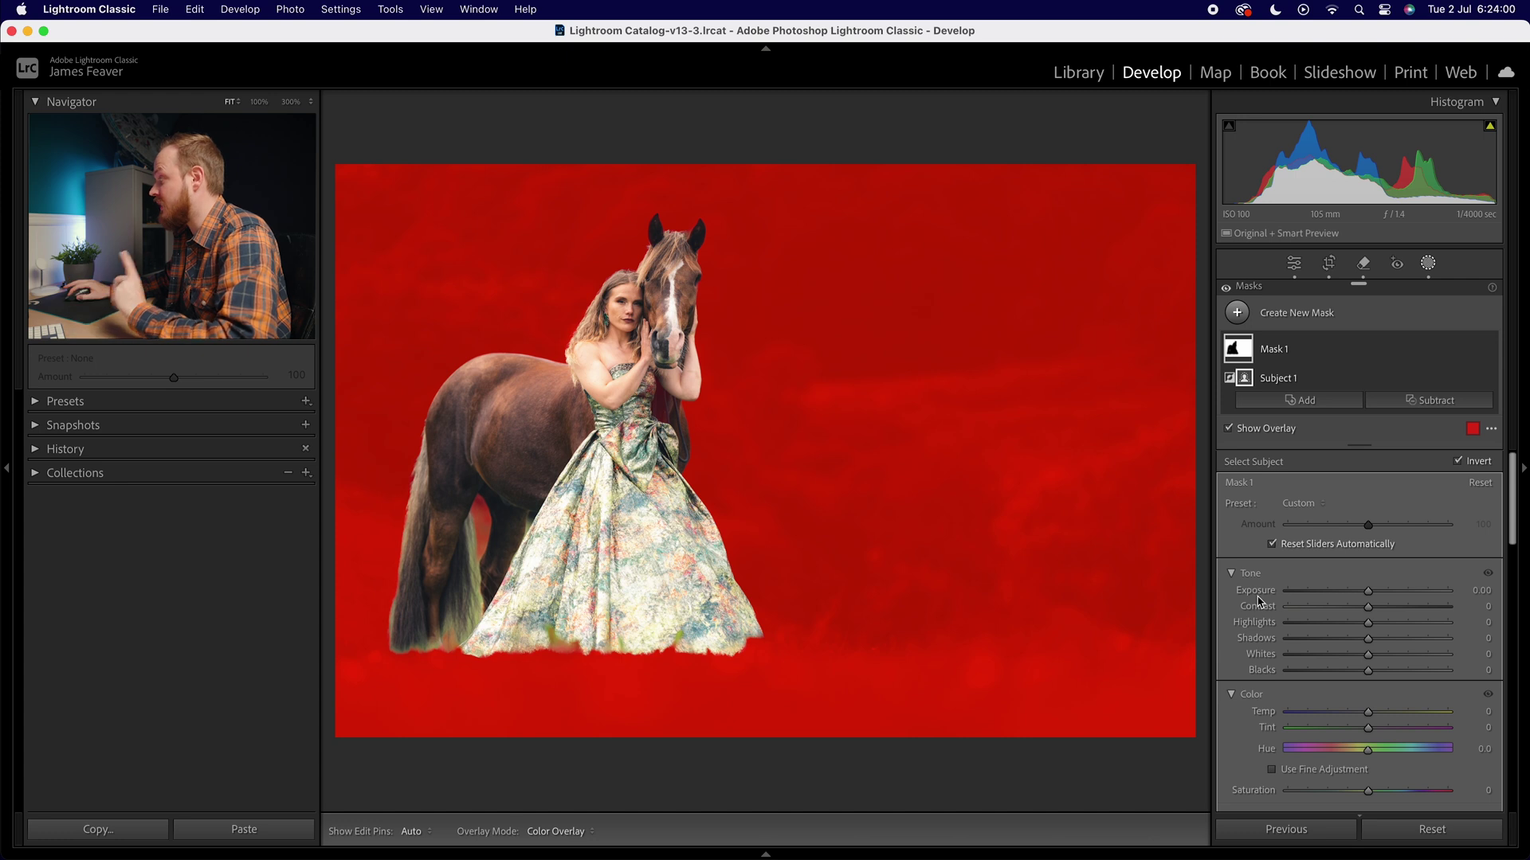
mouse_move(1368, 590)
left_mouse_down()
mouse_move(1328, 592)
mouse_move(1365, 594)
left_mouse_up()
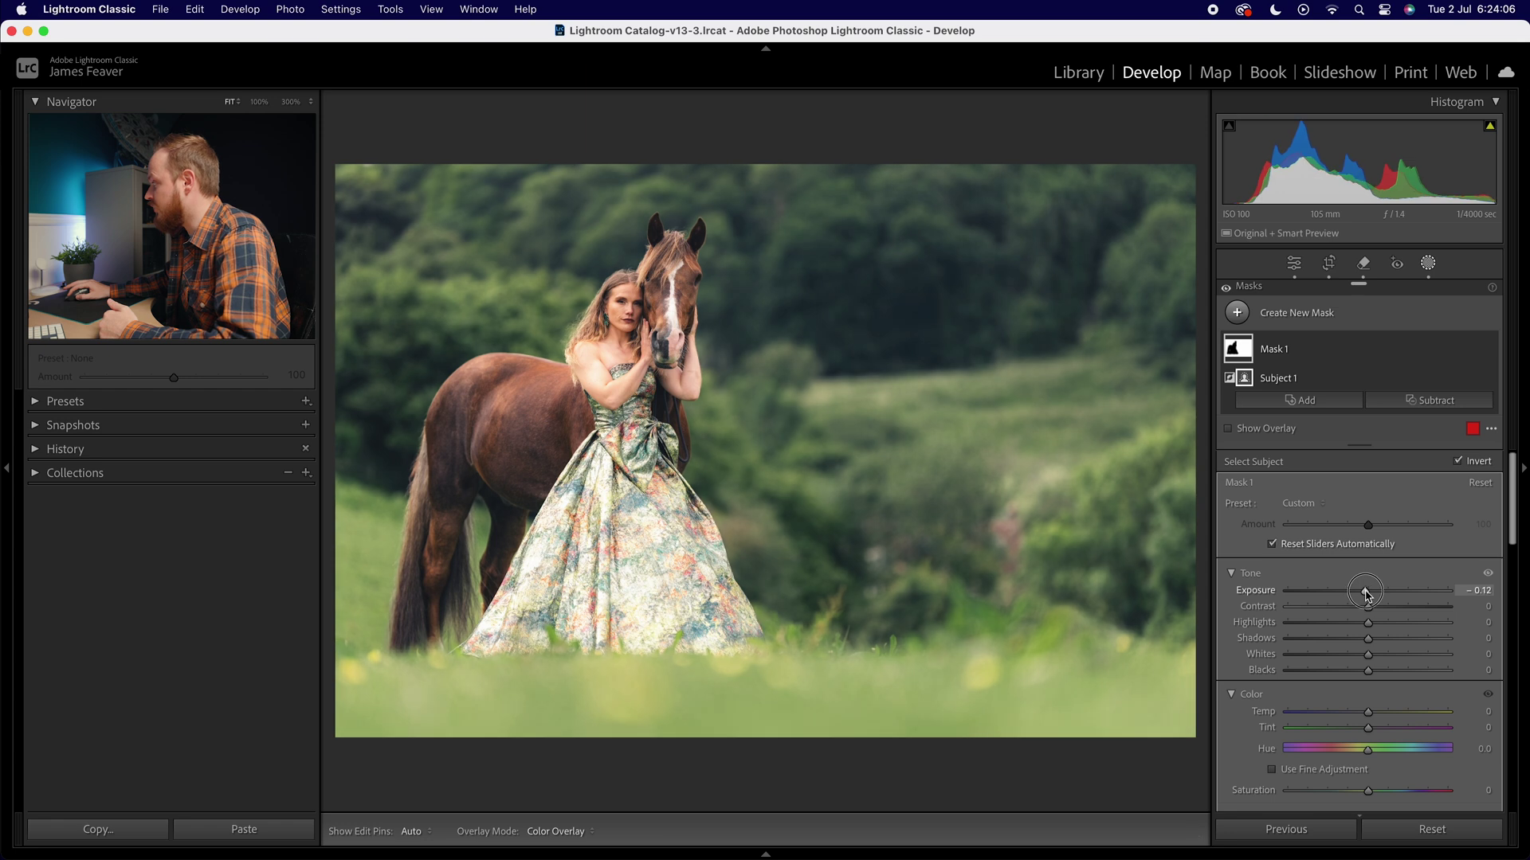
left_click(1474, 591)
type("-0.1")
key("Return")
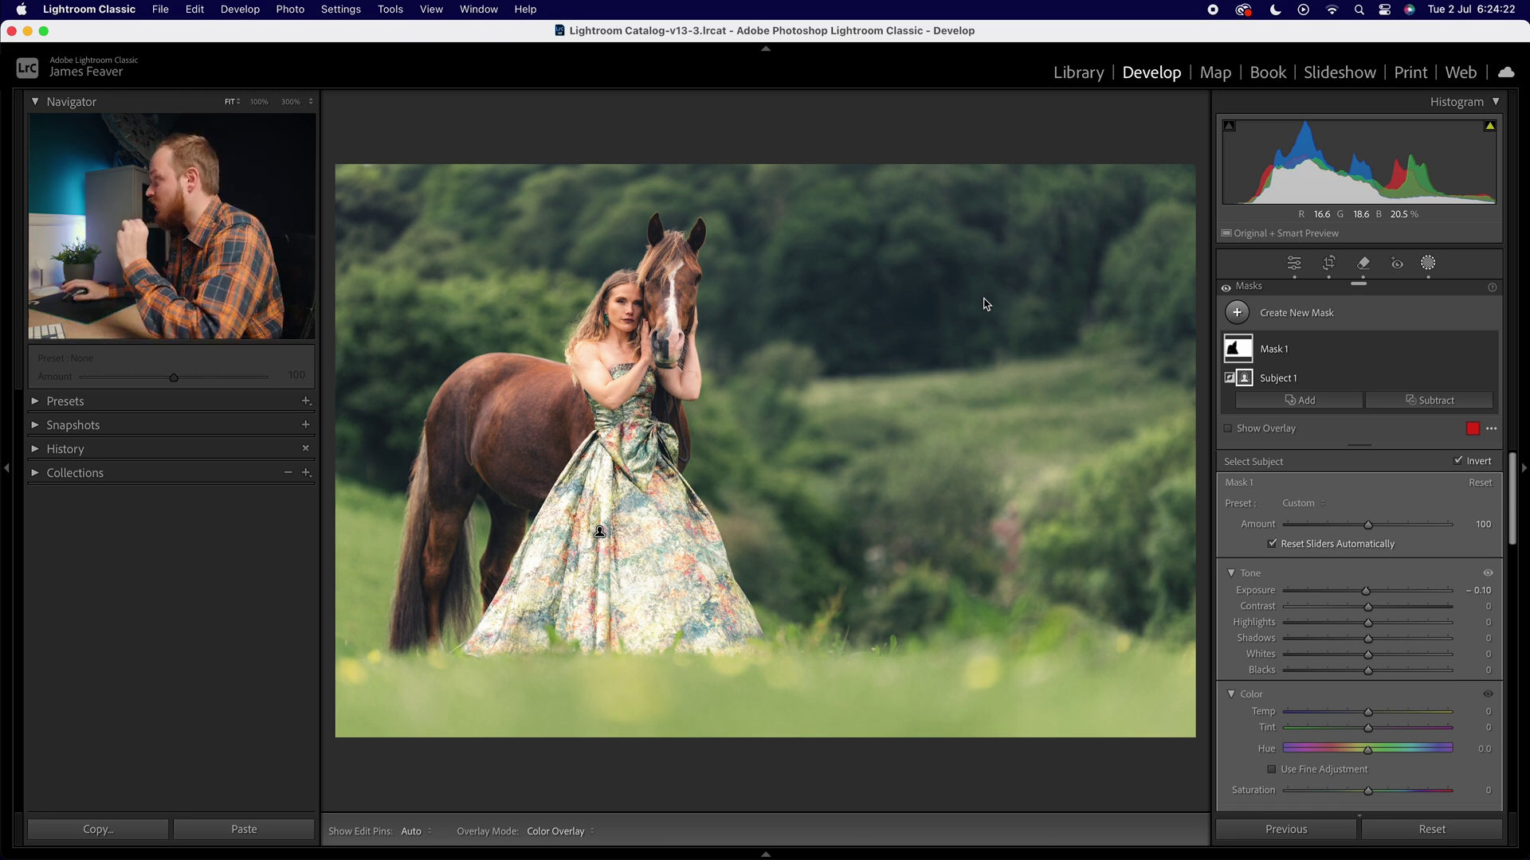
Create a linear gradient mask rising from the foreground grass, lower its exposure to about -0.97, and shorten its fade.
left_click(1237, 315)
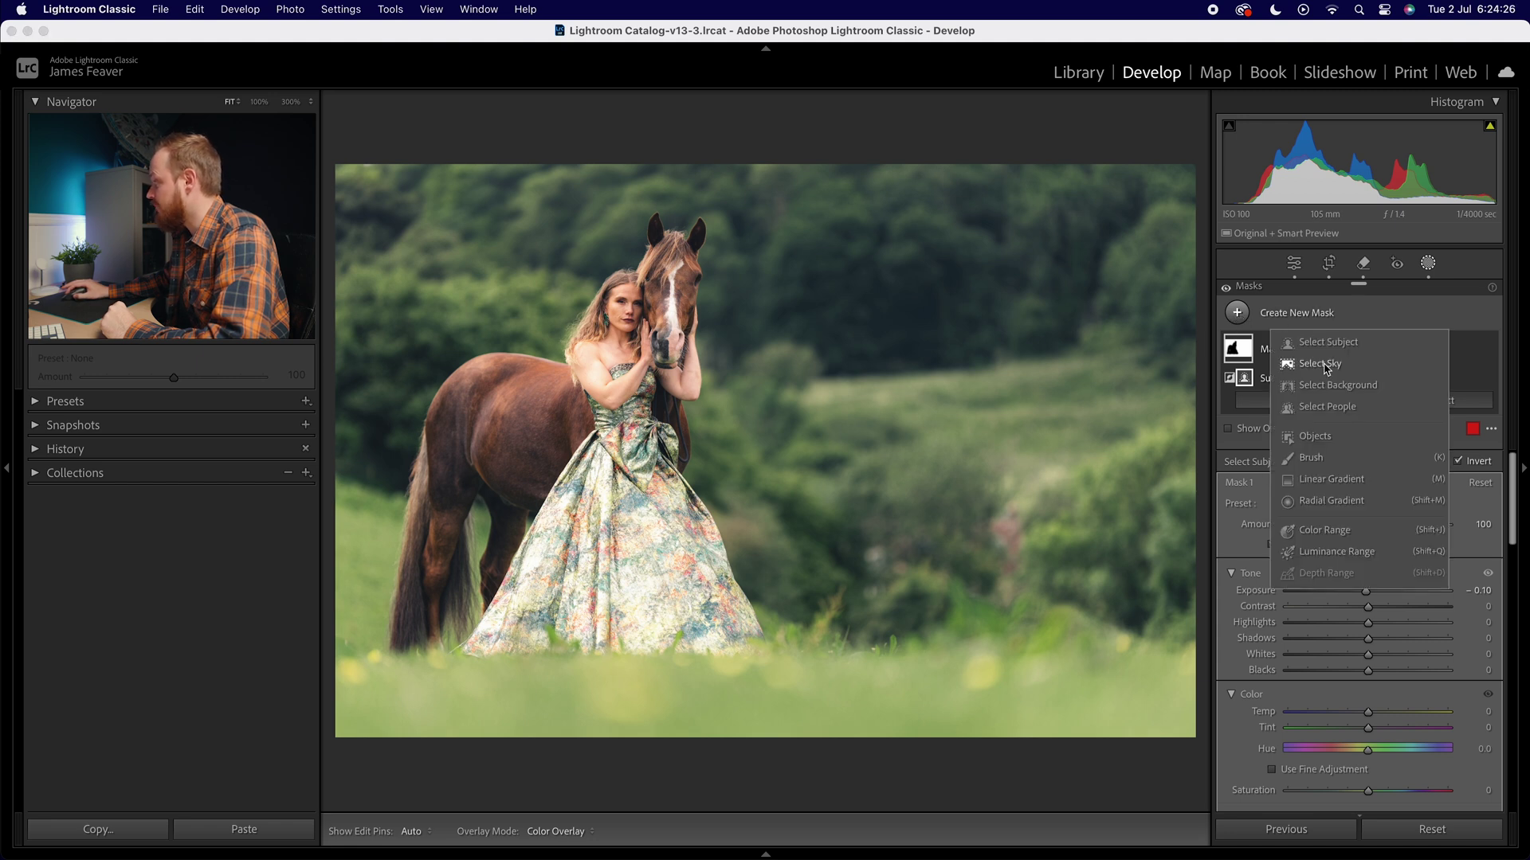
left_click(1324, 480)
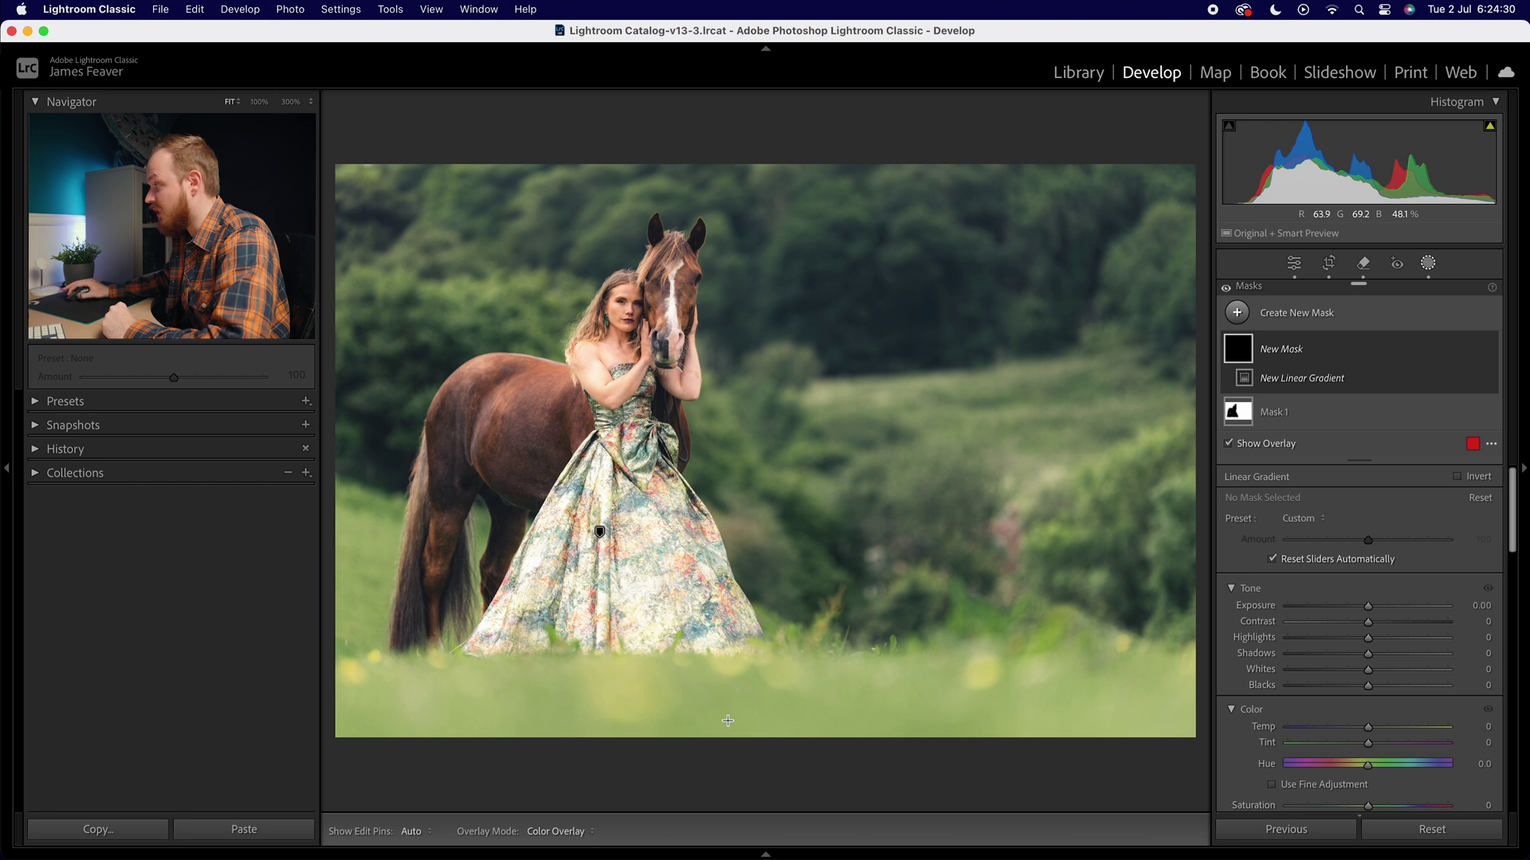
left_click_drag(803, 705, 806, 309)
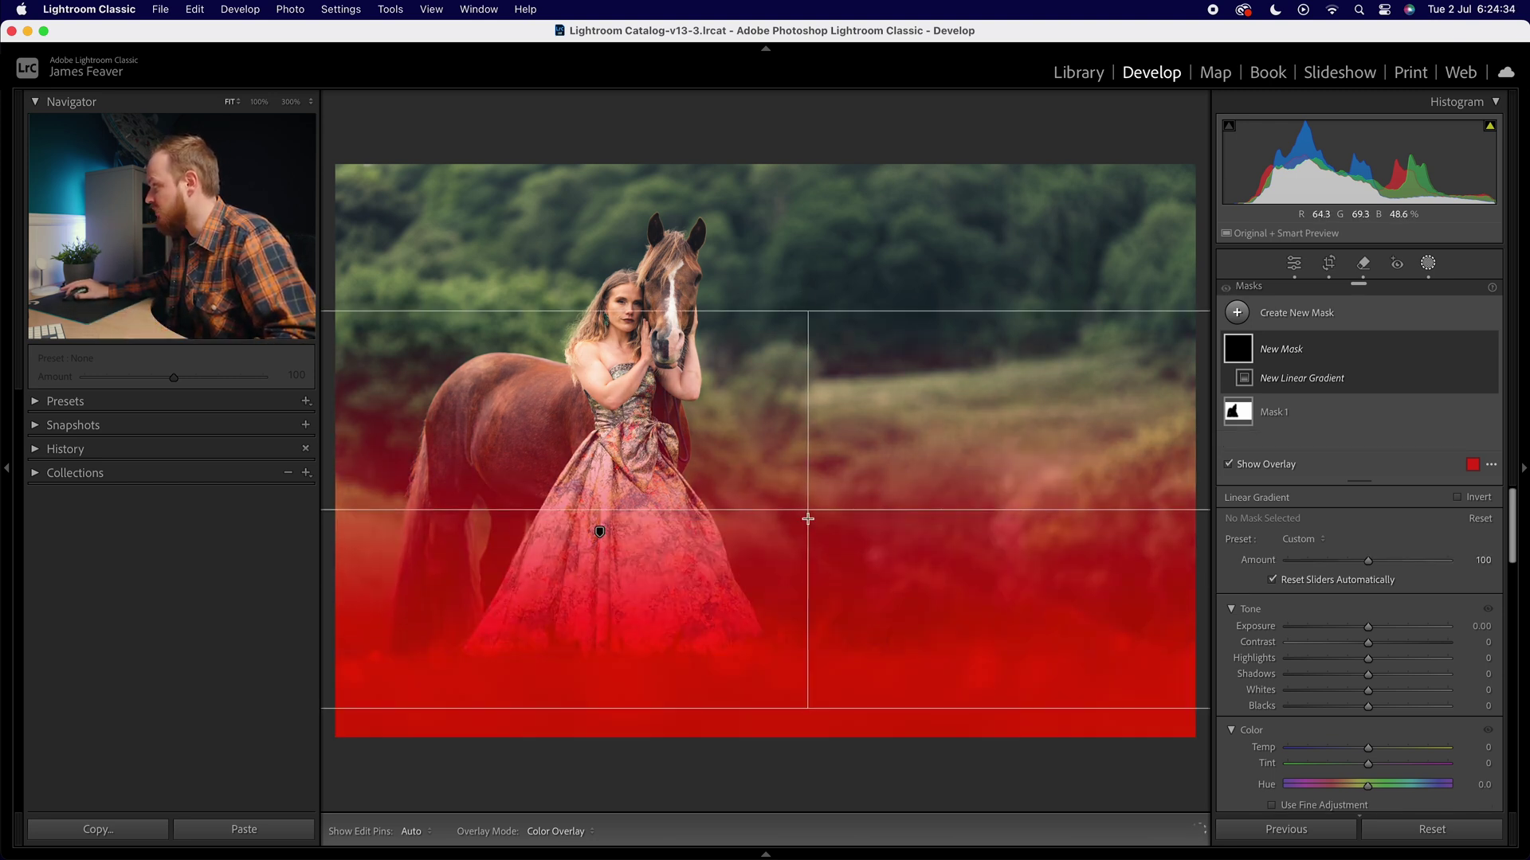
left_click_drag(805, 510, 771, 550)
left_click_drag(1368, 626, 1348, 644)
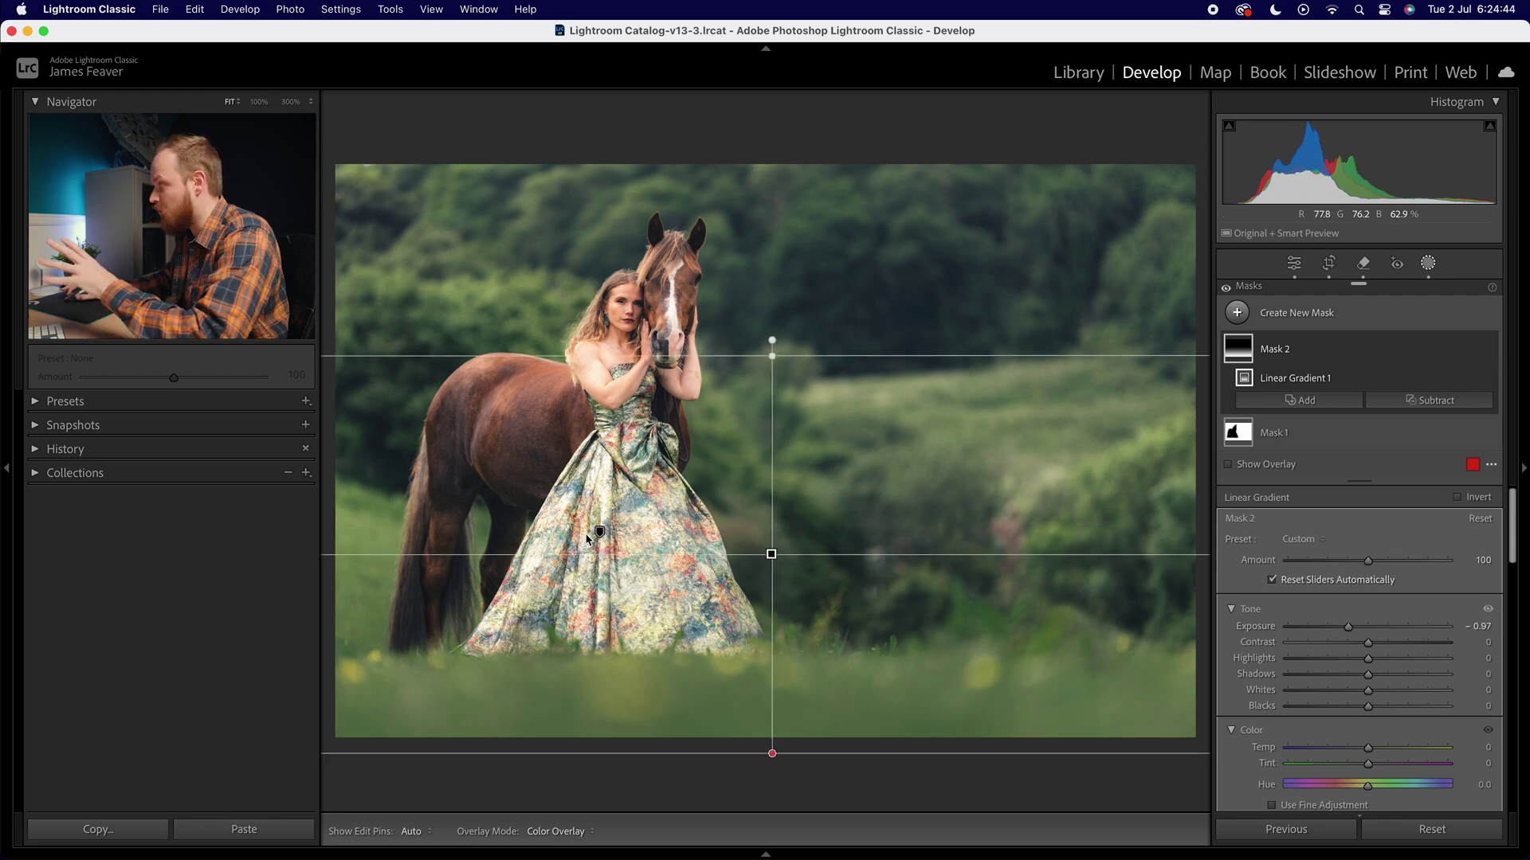
left_click_drag(766, 353, 770, 399)
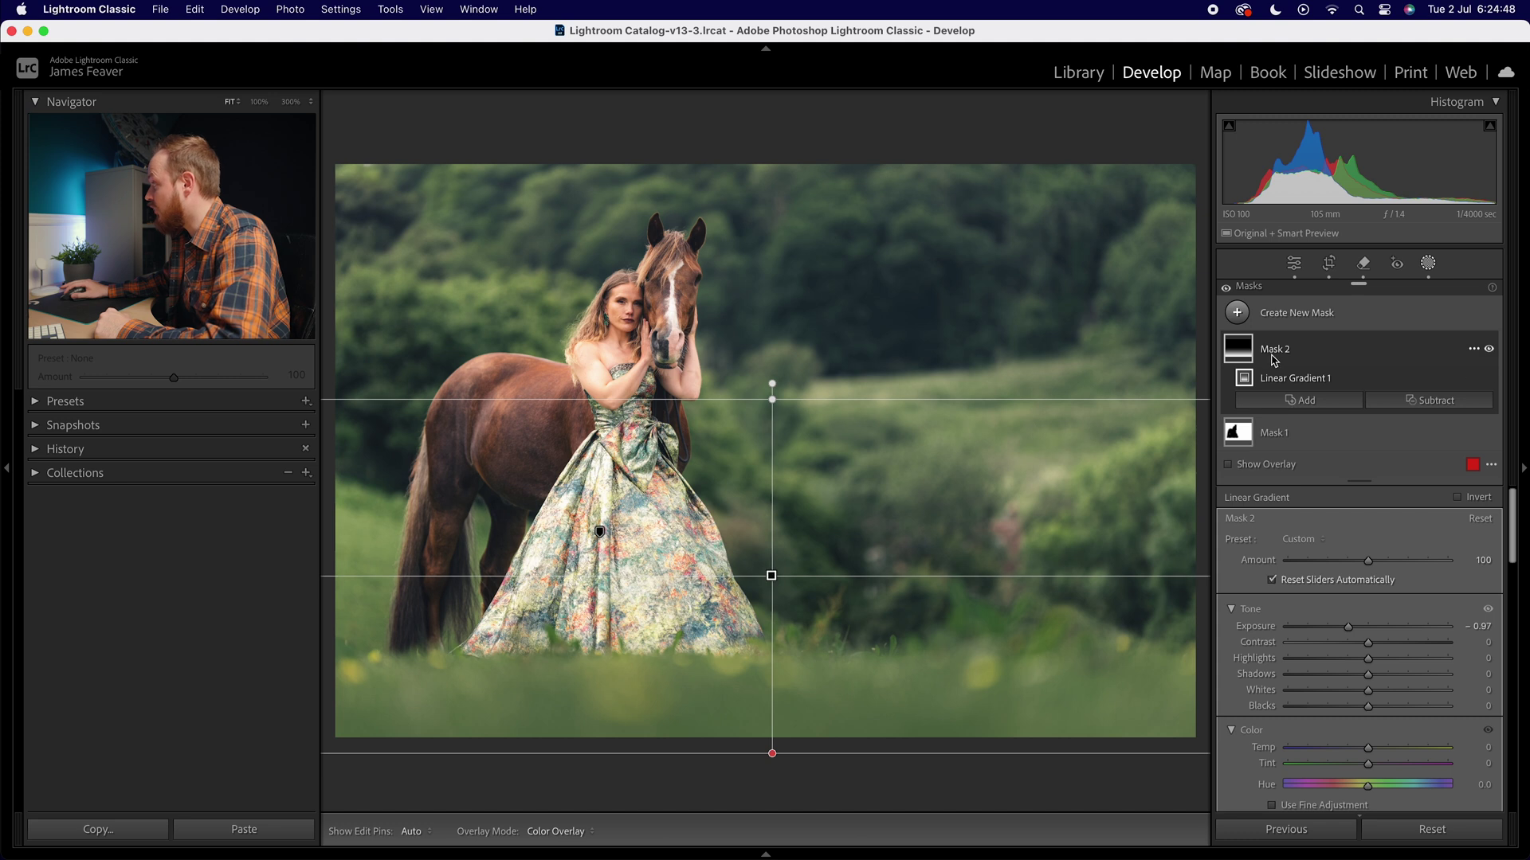
Intersect the foreground gradient mask with a non-inverted subject selection and set the exposure to about -0.72.
left_click(1473, 351)
mouse_move(1465, 434)
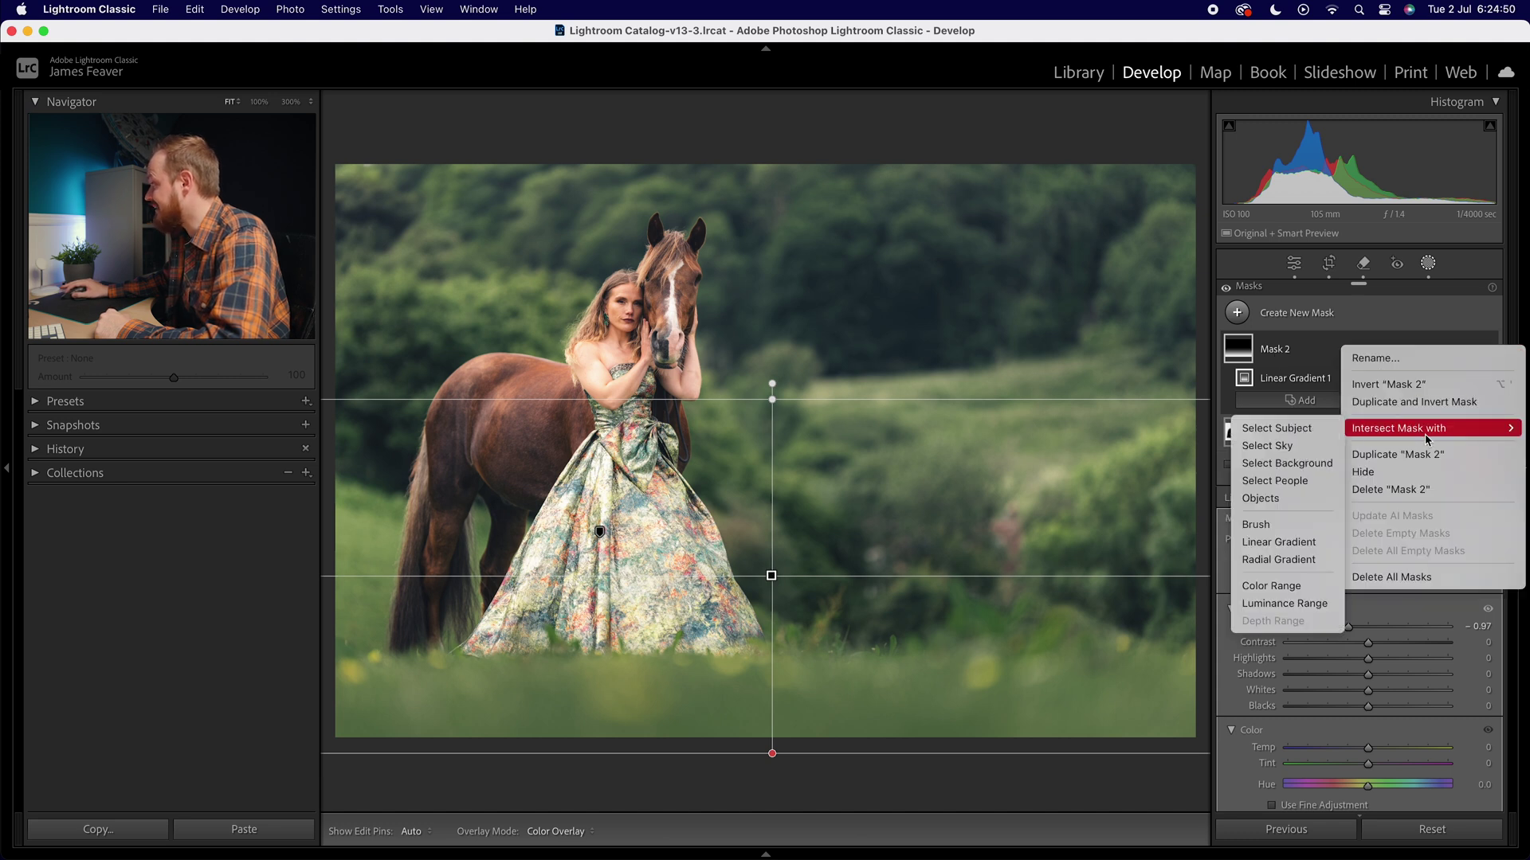
left_click(1286, 428)
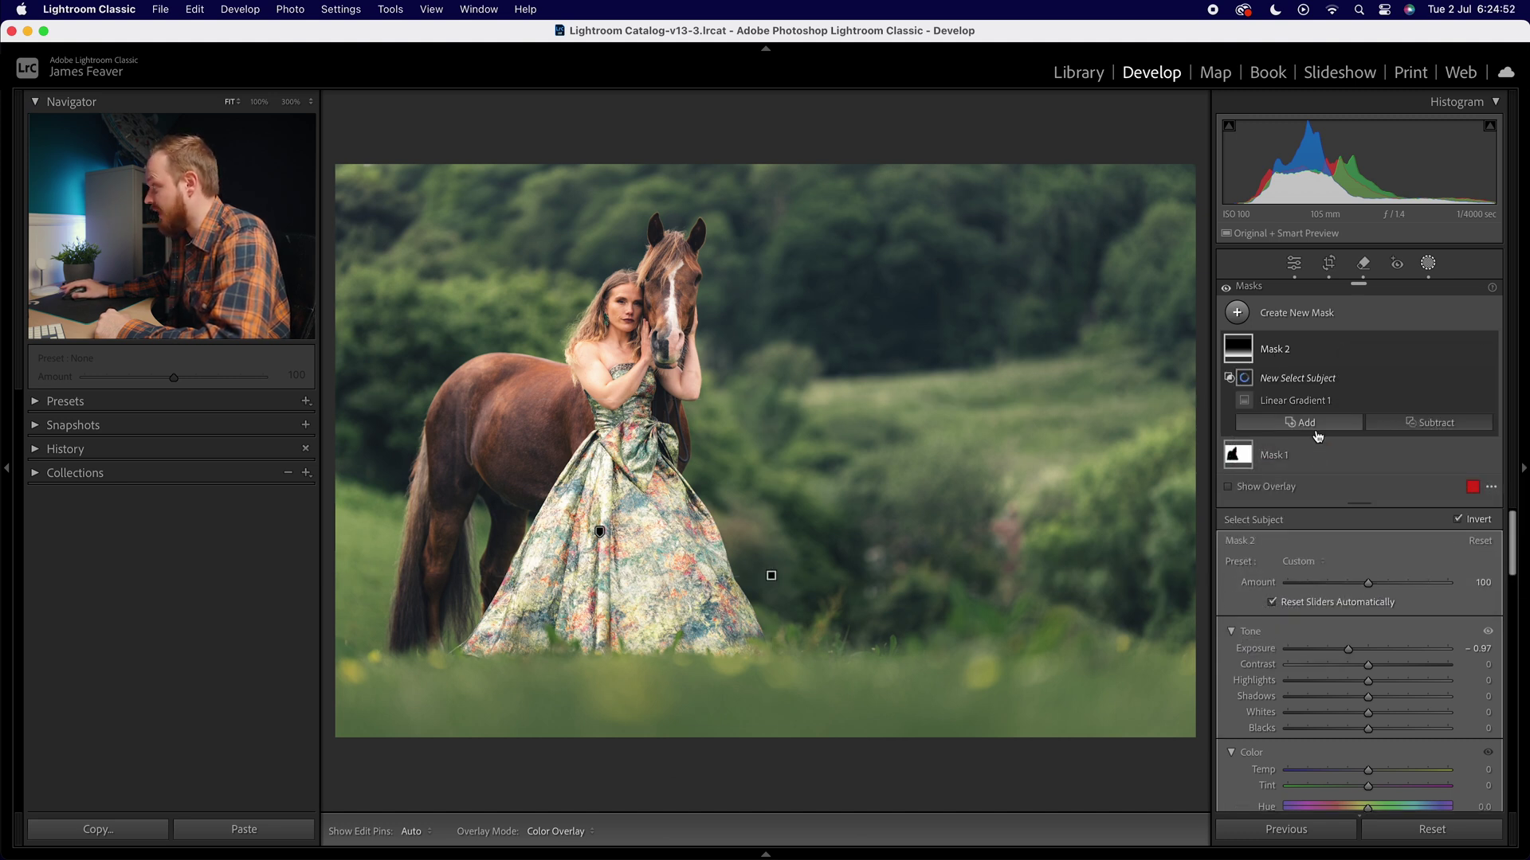
left_click(1458, 520)
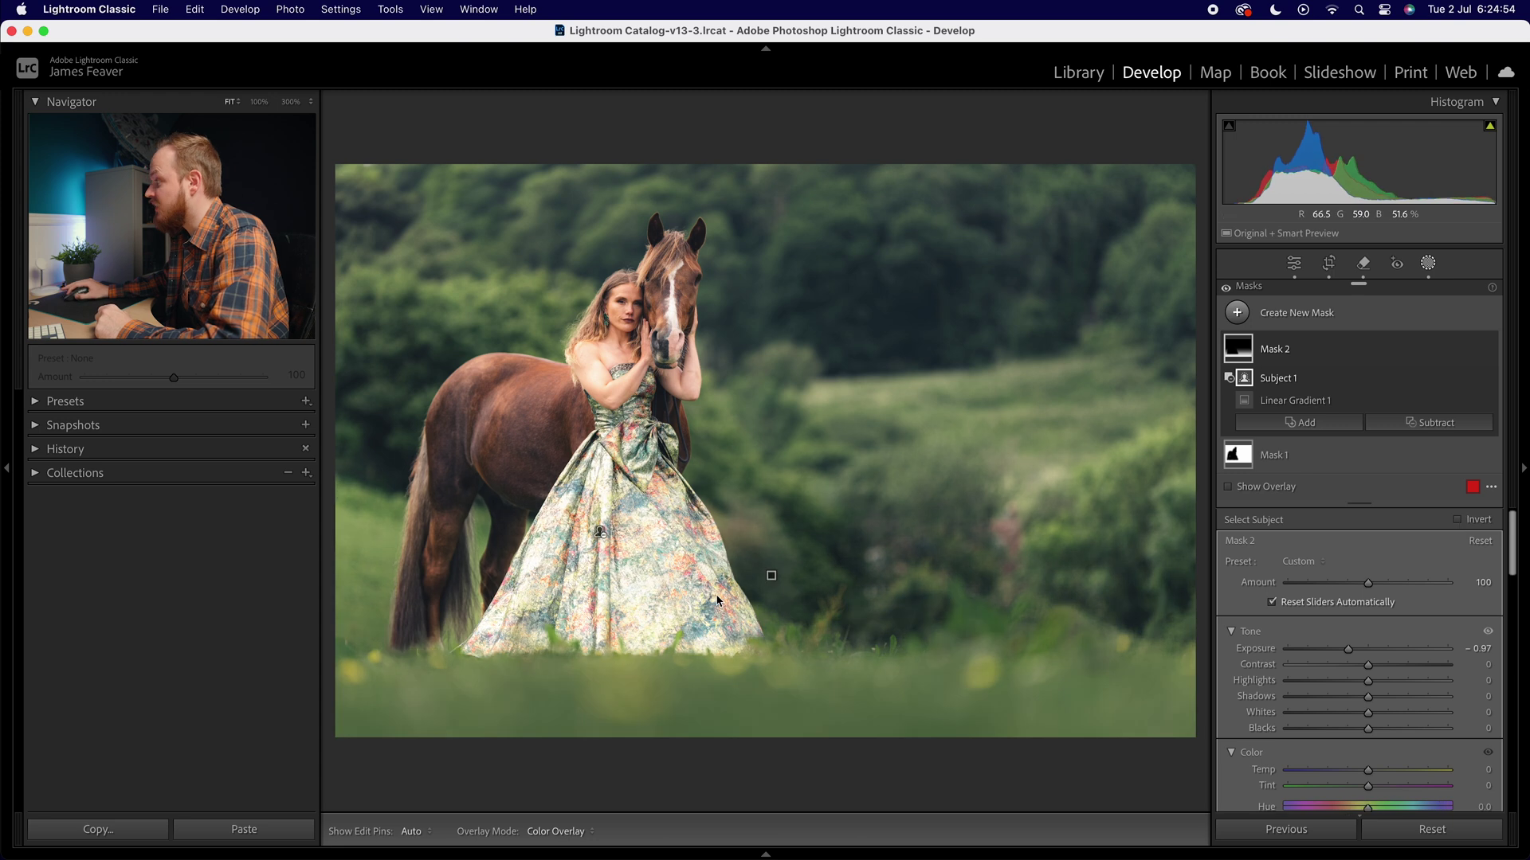
left_click_drag(1348, 649, 1354, 650)
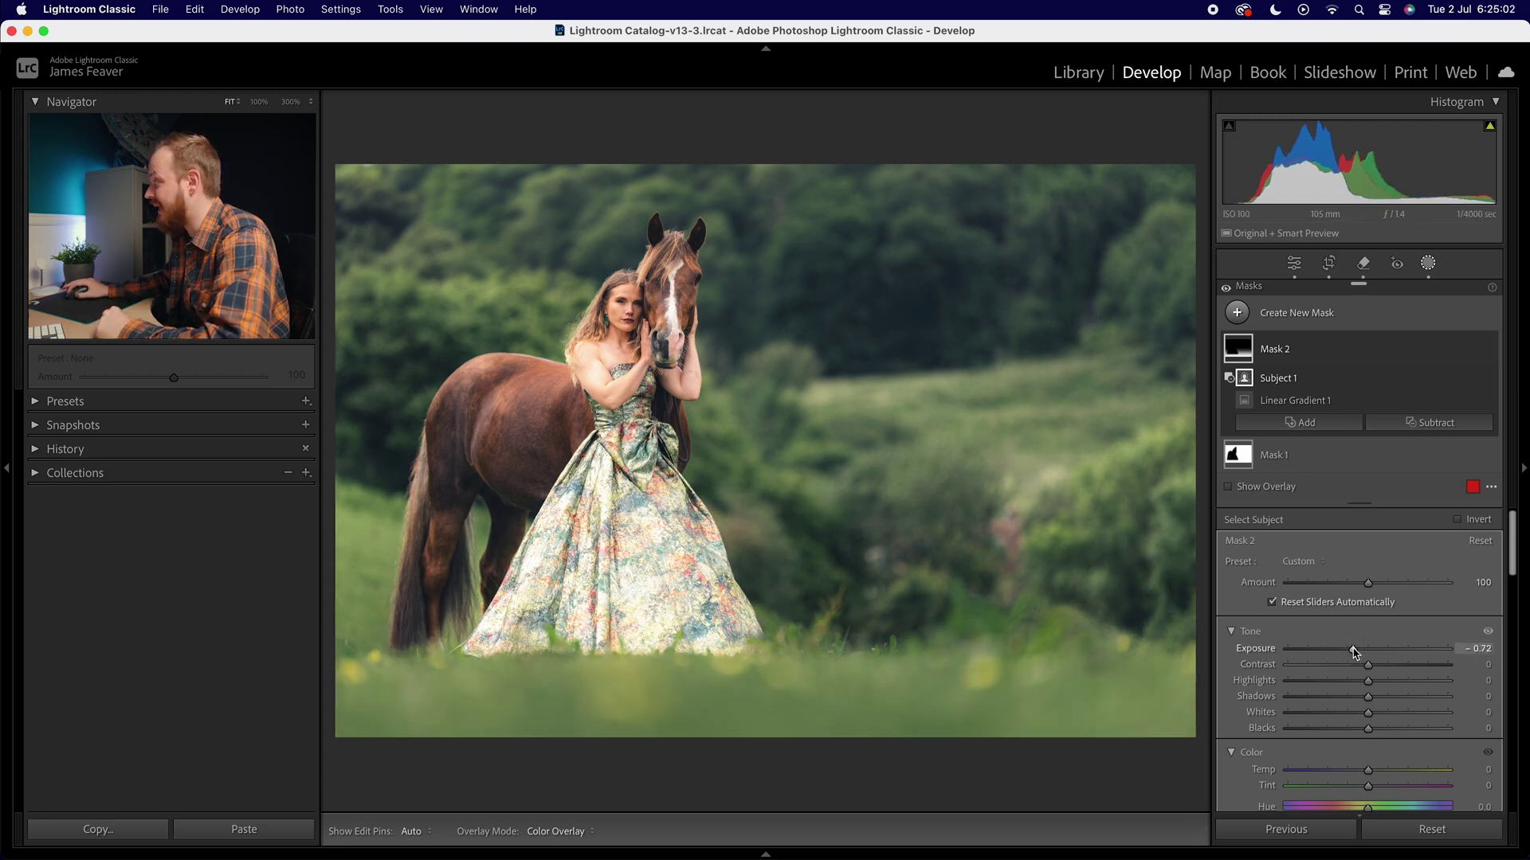
Undo the exposure change and the subject intersection on the foreground gradient mask.
key("super+z")
key("super+z")
key("super+z")
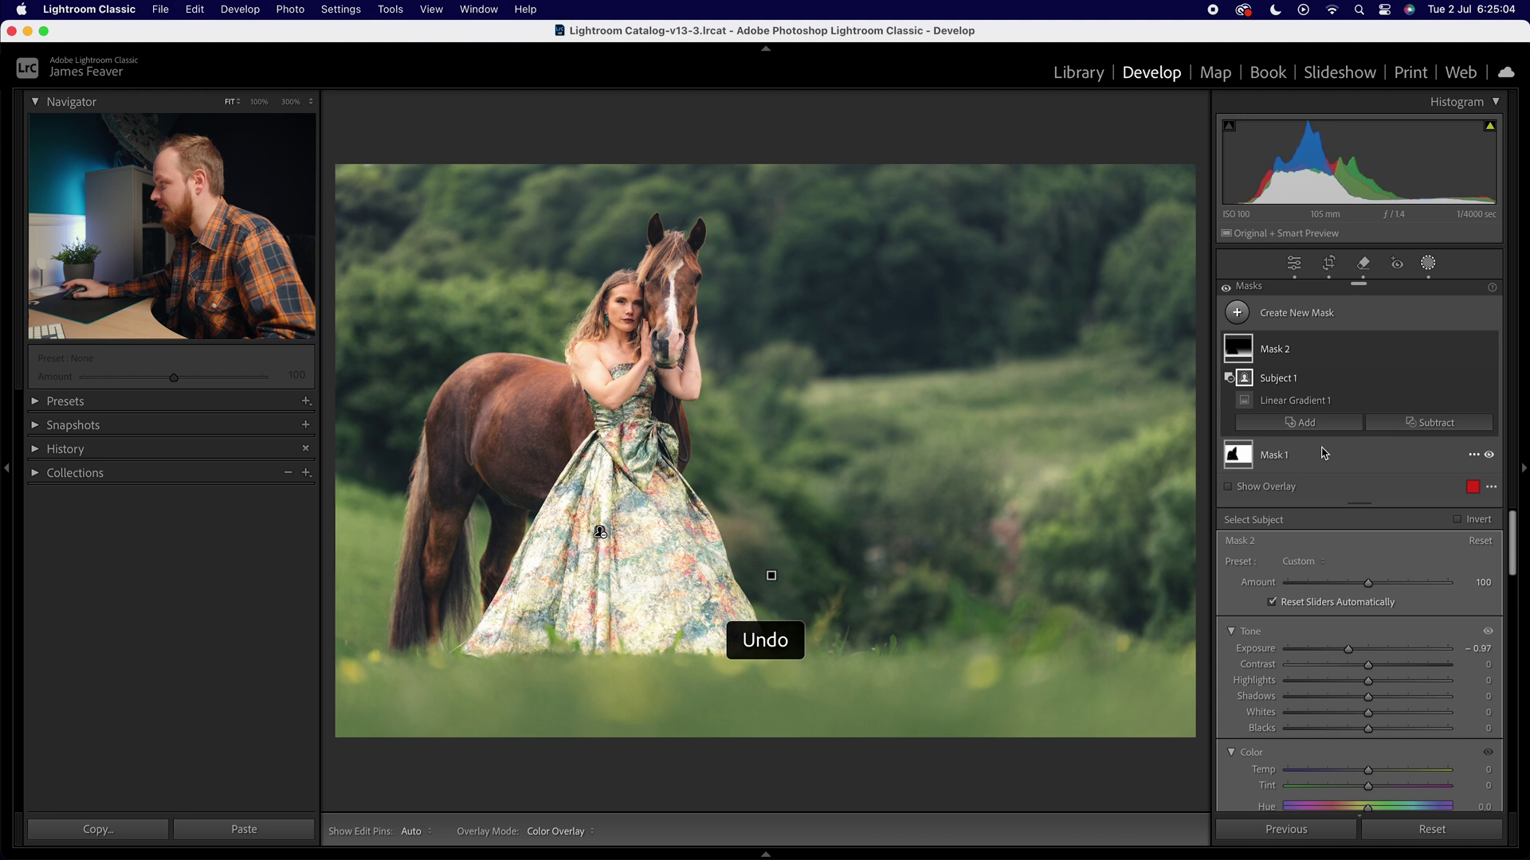
key("super+z")
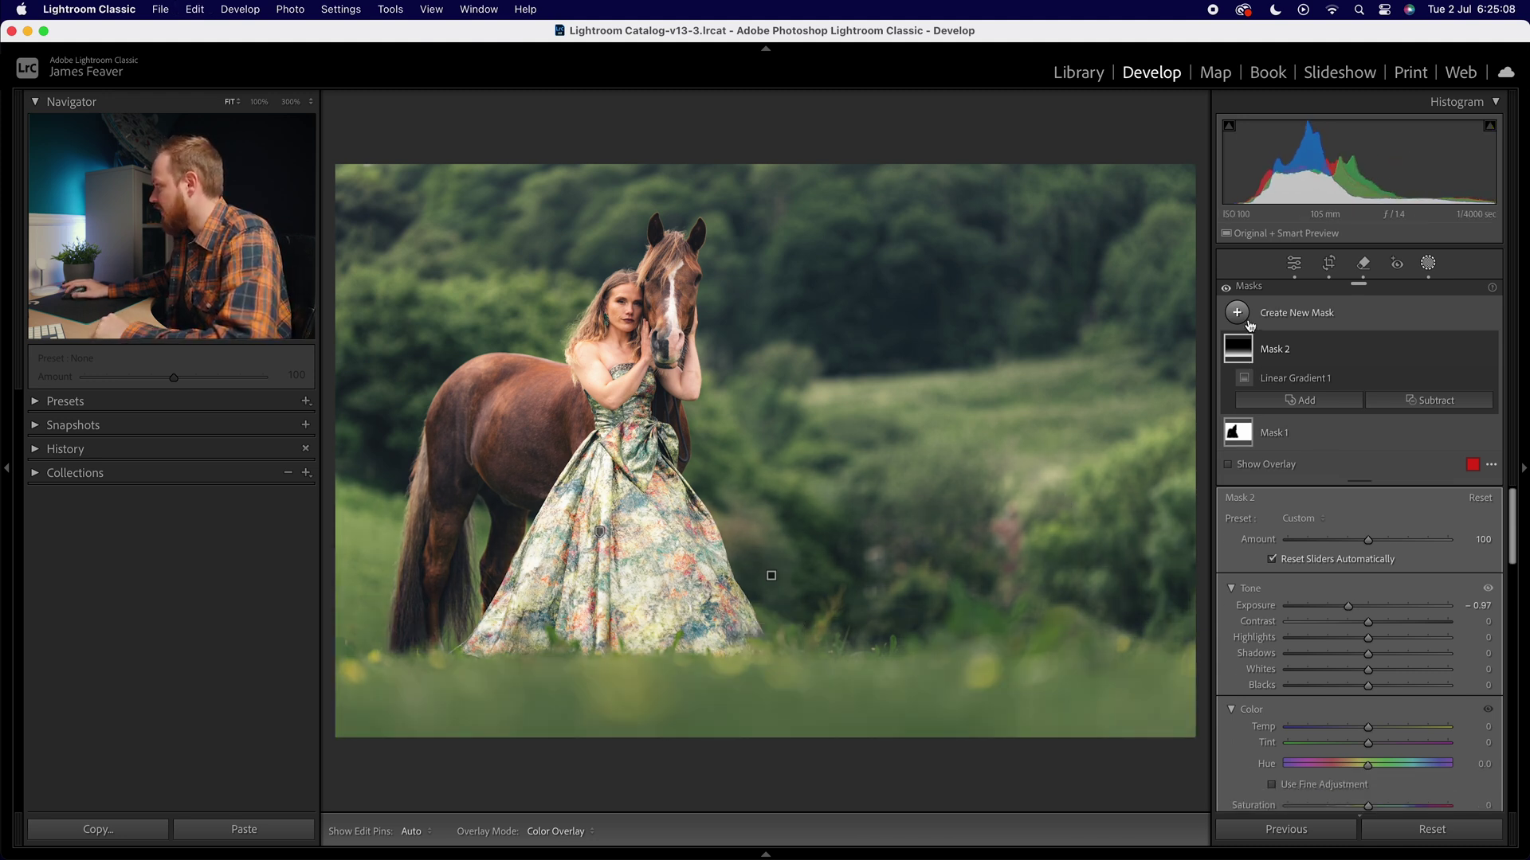
key("super+z")
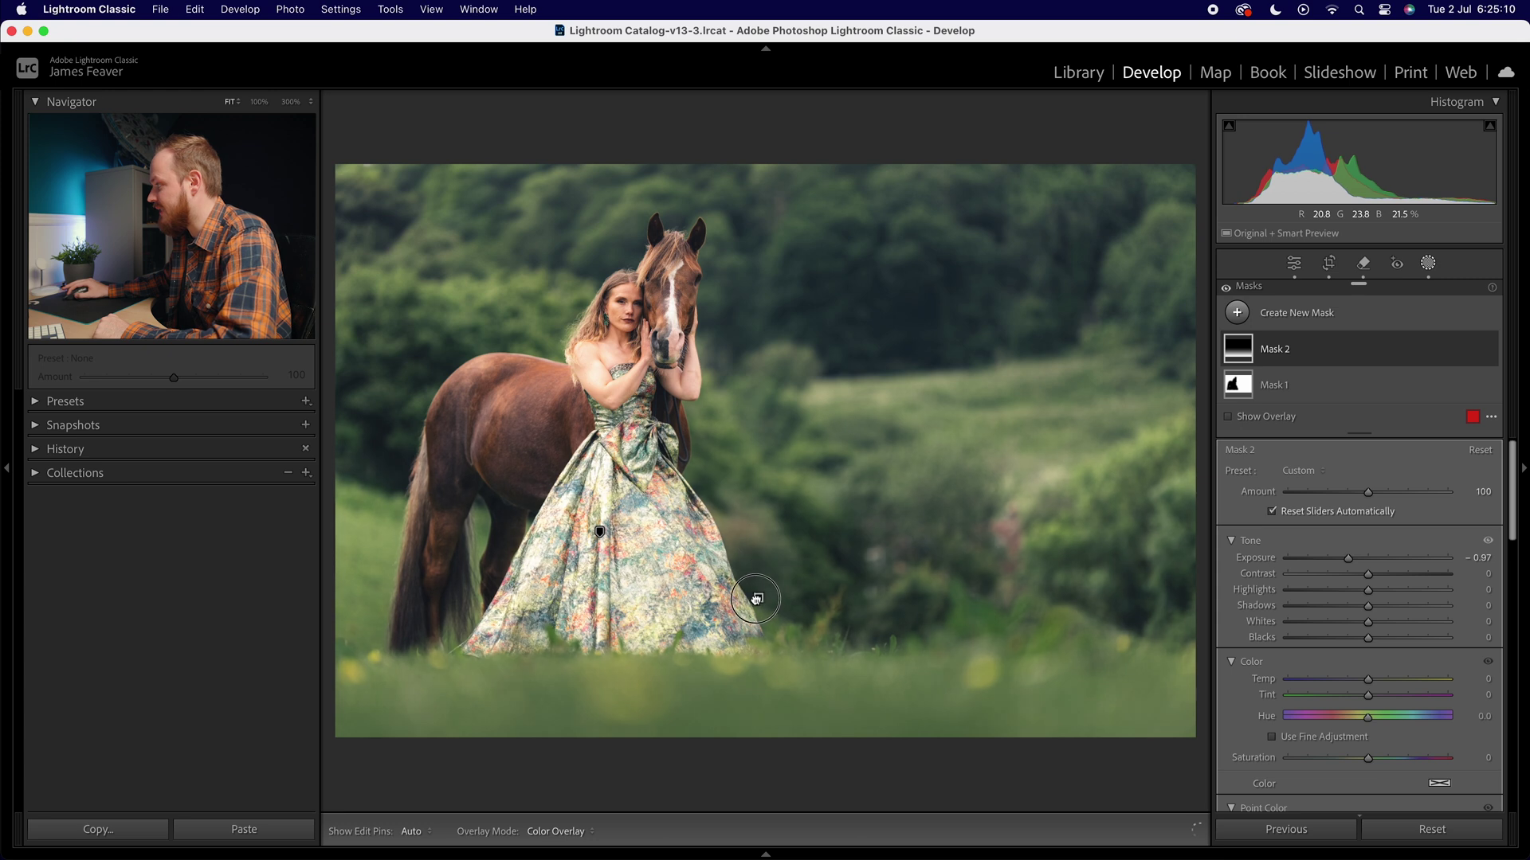
Set the exposure of the foreground gradient mask to -0.50.
left_click(1478, 558)
type("5")
key("Return")
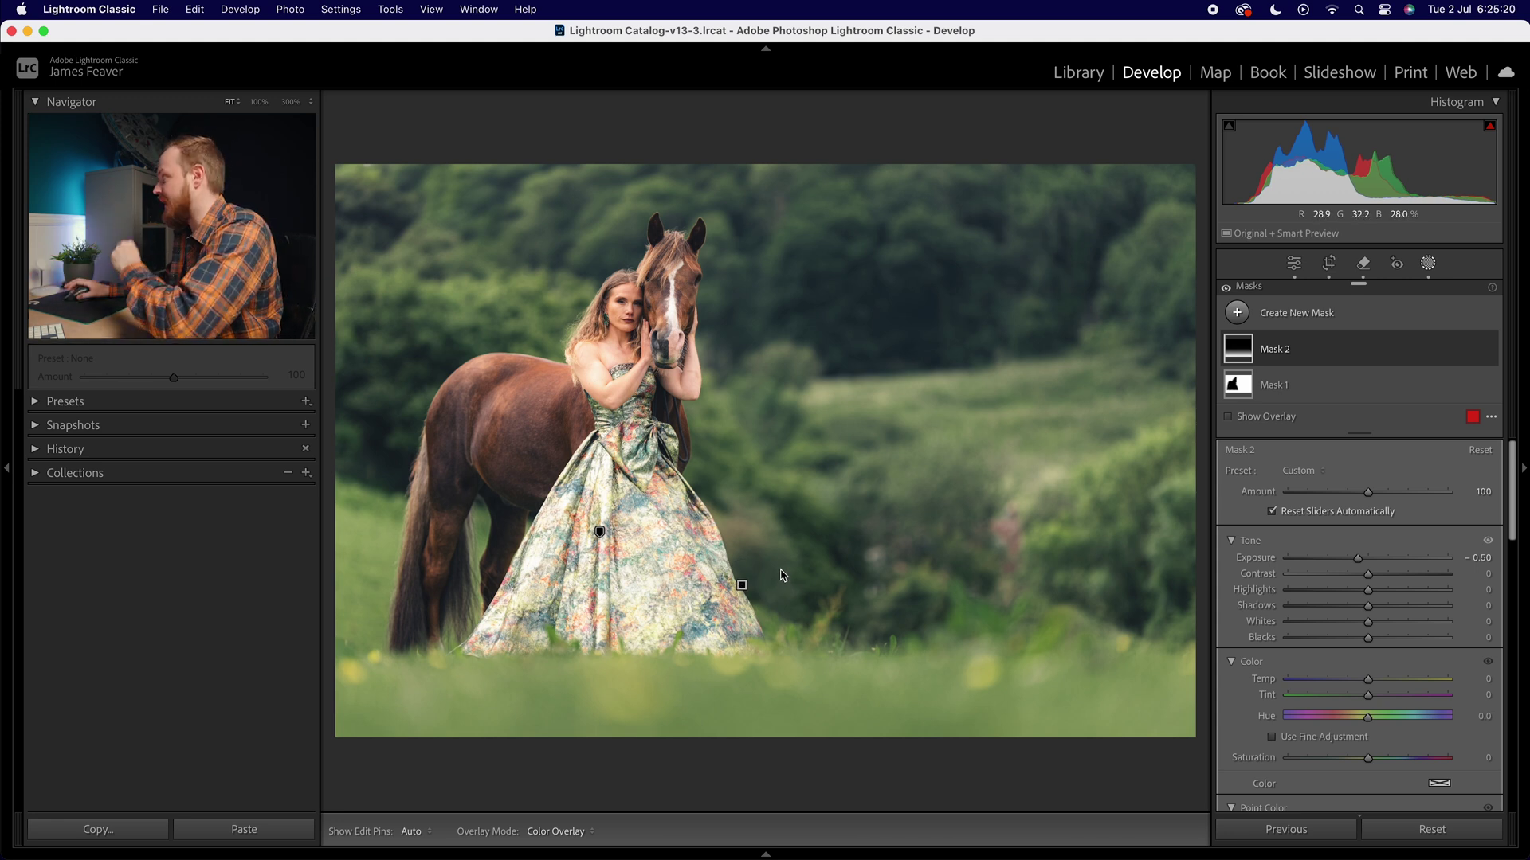
Create a large radial gradient mask over the trees behind the horse's head and set its exposure to 0.50.
left_click(1237, 316)
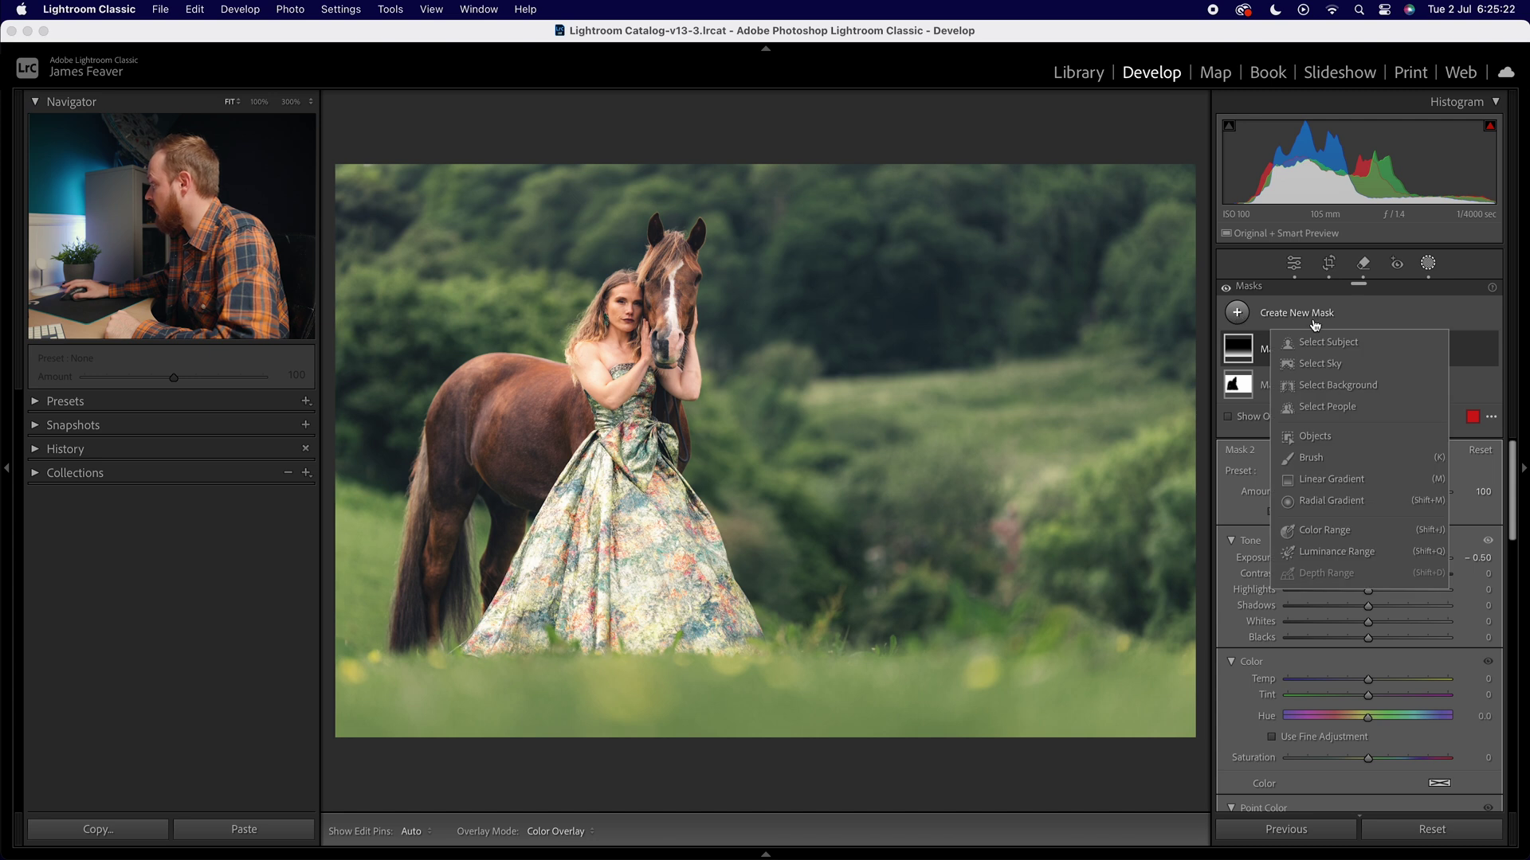
left_click(1320, 501)
left_click_drag(819, 323, 958, 248)
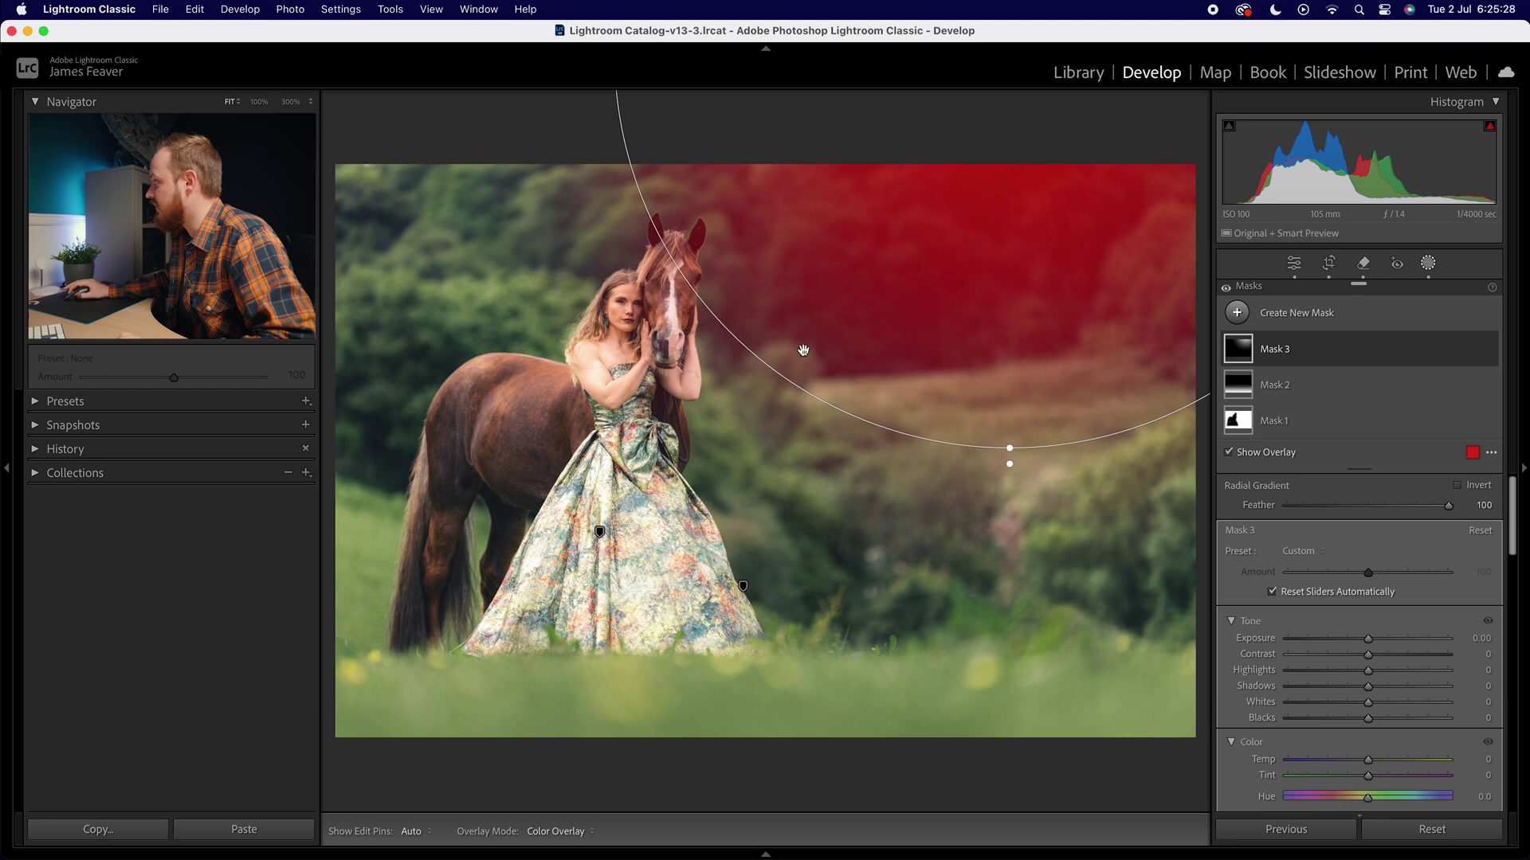
left_click_drag(1368, 639, 1383, 642)
left_click(1476, 638)
type("0.5")
key("Return")
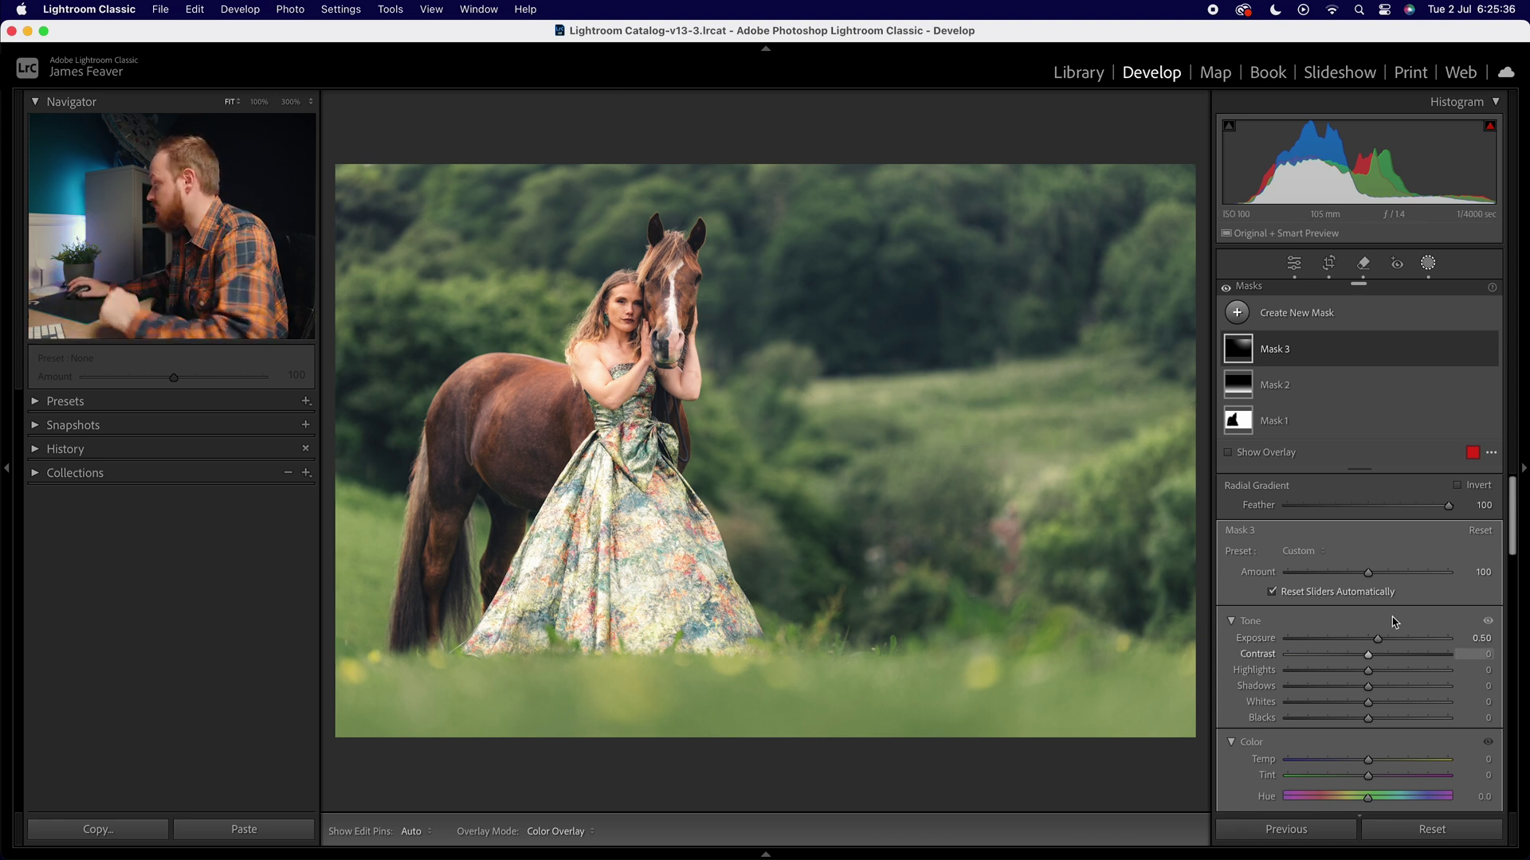
Set the radial mask's Texture to -10, Clarity to -20, and Dehaze to -20.
scroll(1380, 619, "down", 5)
scroll(1381, 619, "down", 6)
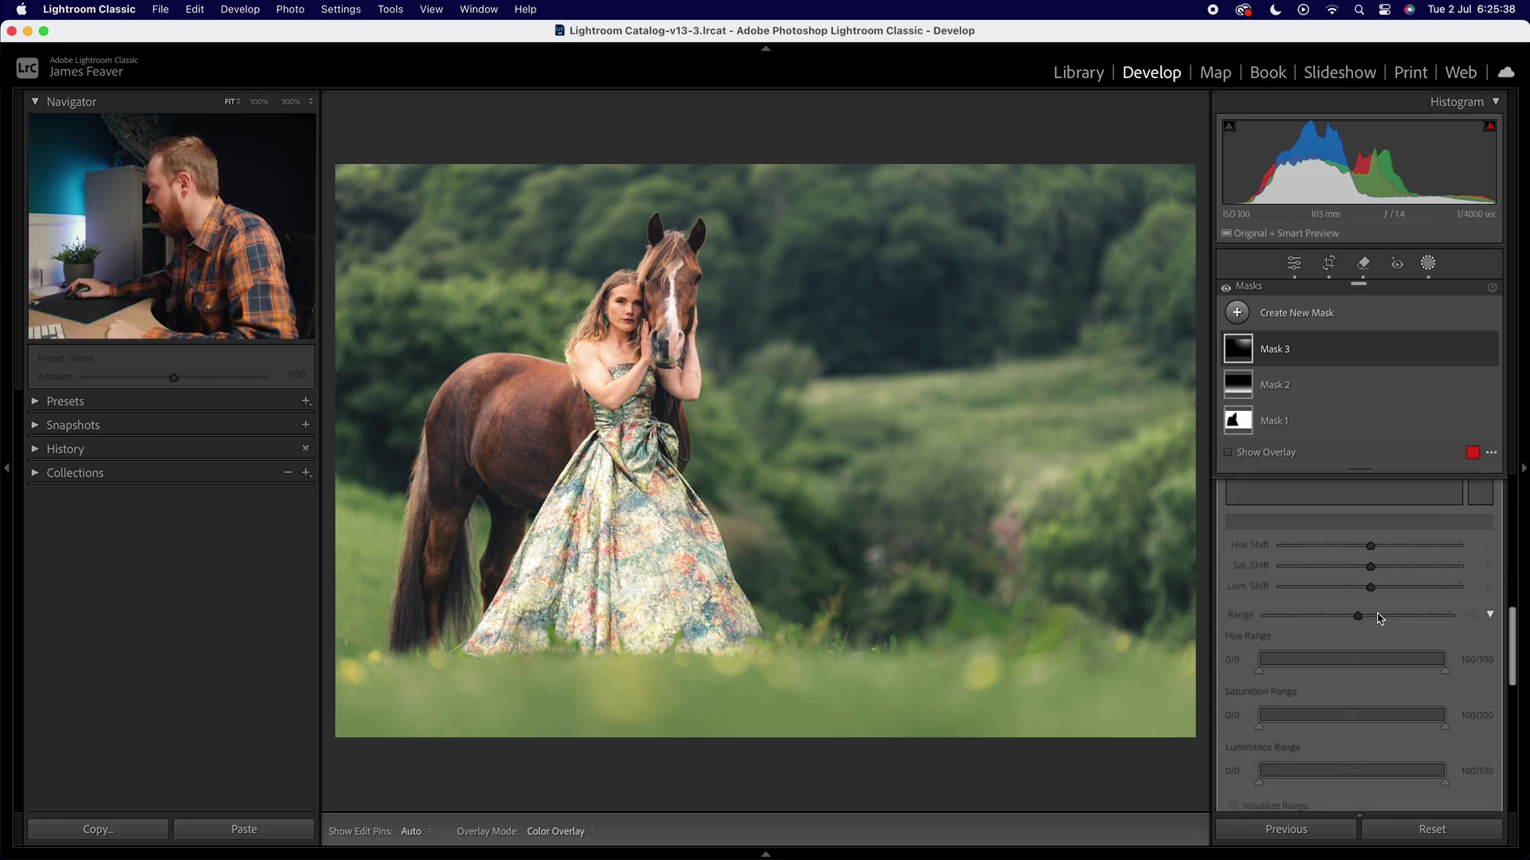
scroll(1381, 619, "down", 3)
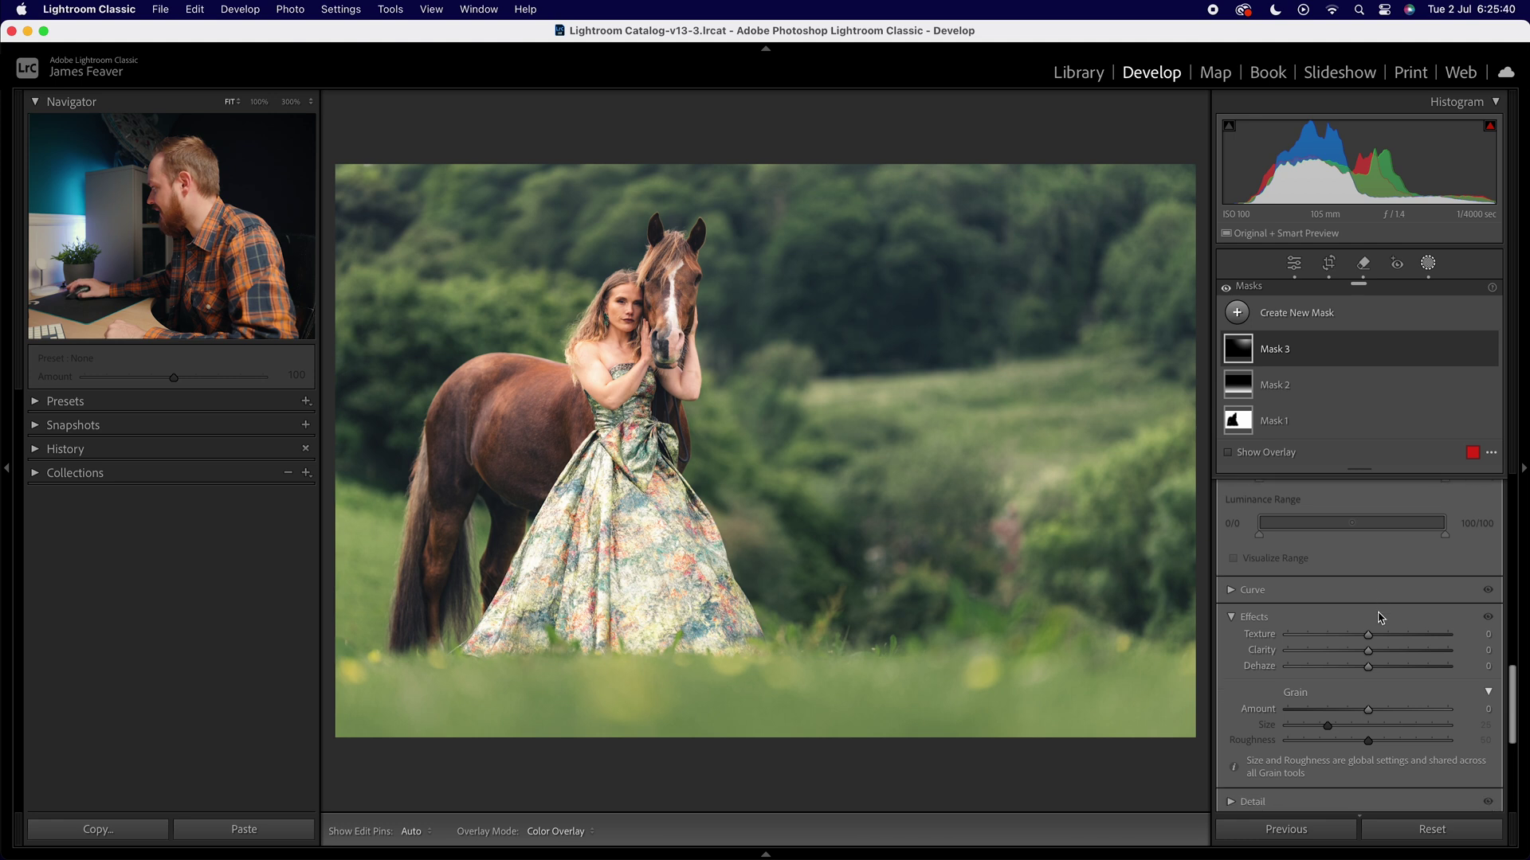
left_click(1487, 635)
type("-10")
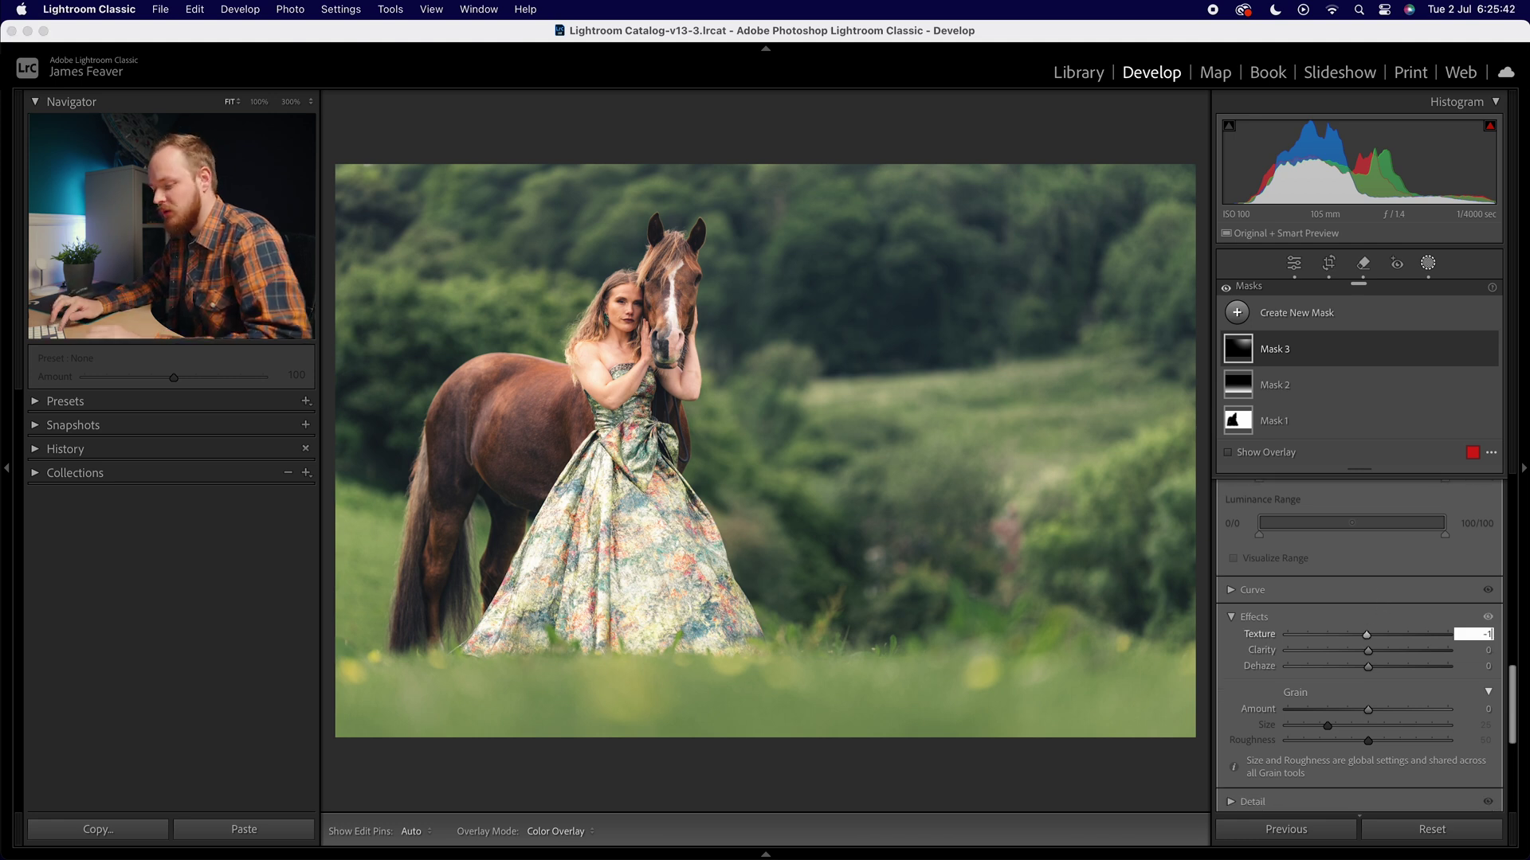
key("Tab")
type("-20")
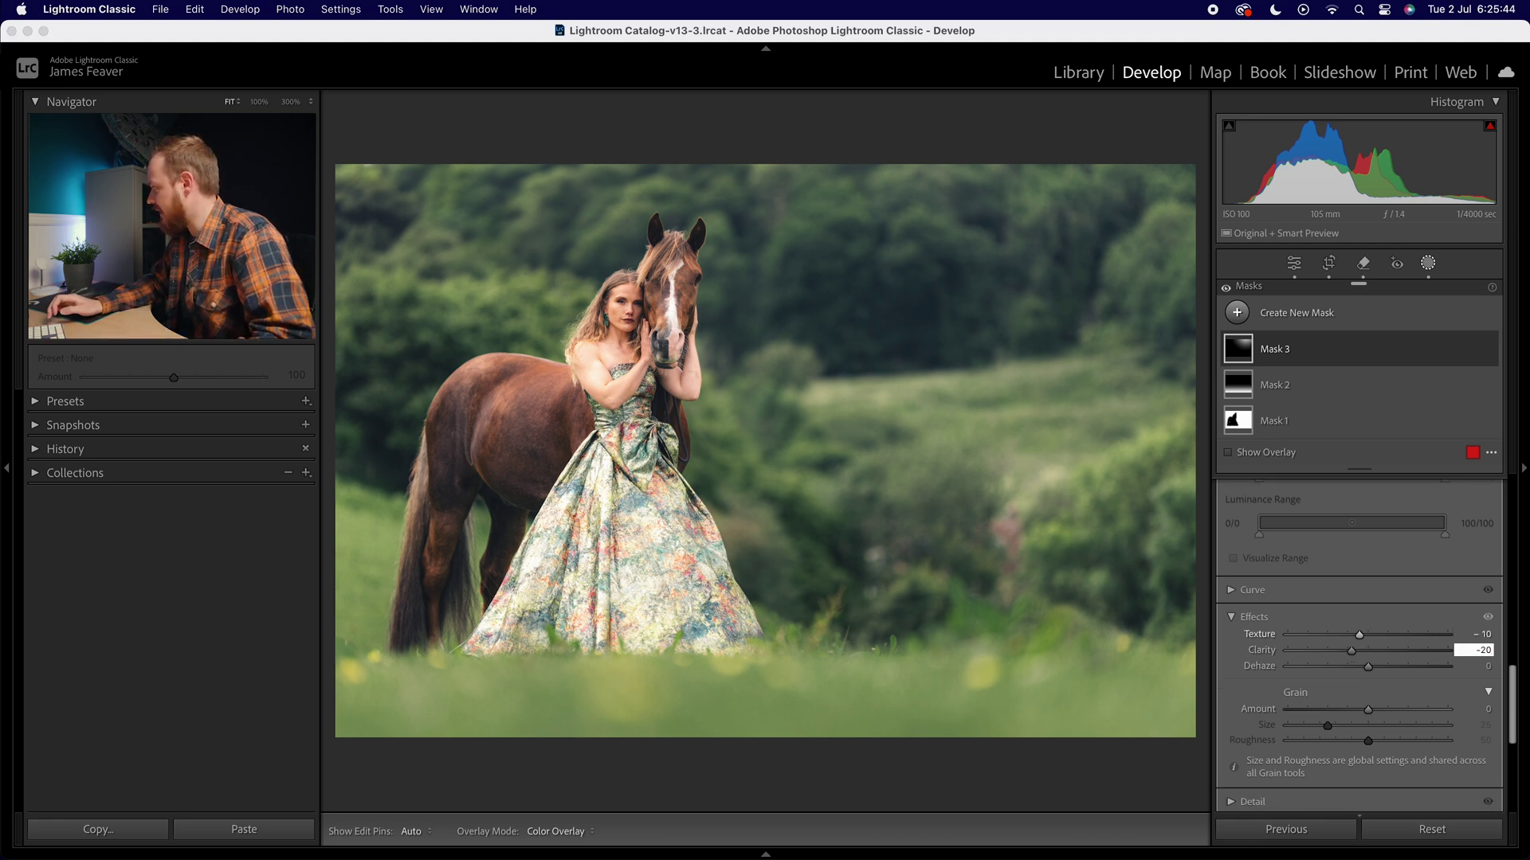
key("Tab")
type("-20")
key("Return")
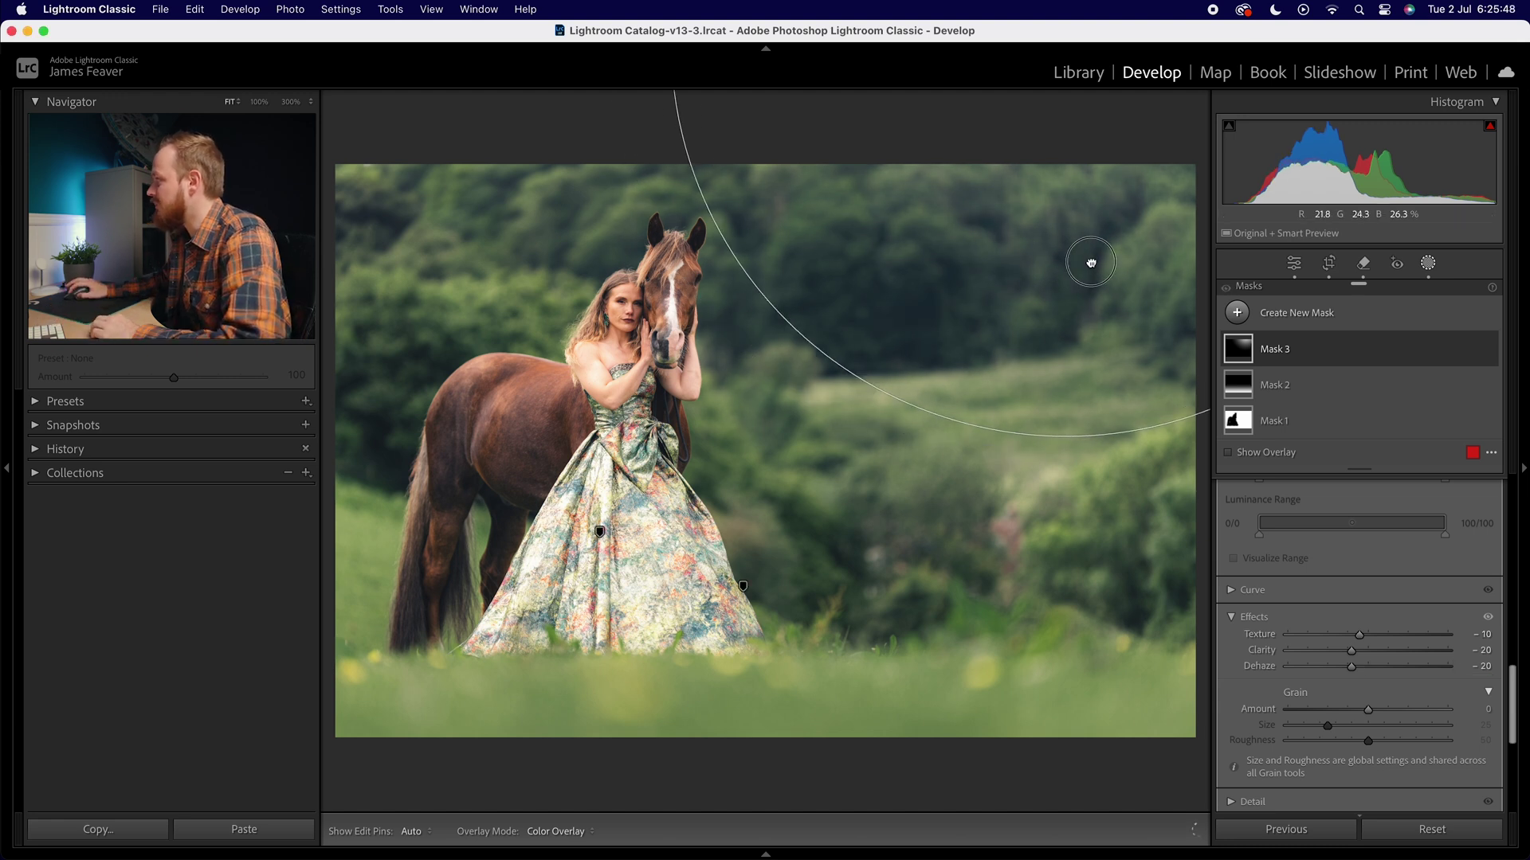
Widen, flatten, and slightly tilt the radial gradient, positioning it across the upper treeline.
left_click_drag(1053, 242, 1038, 369)
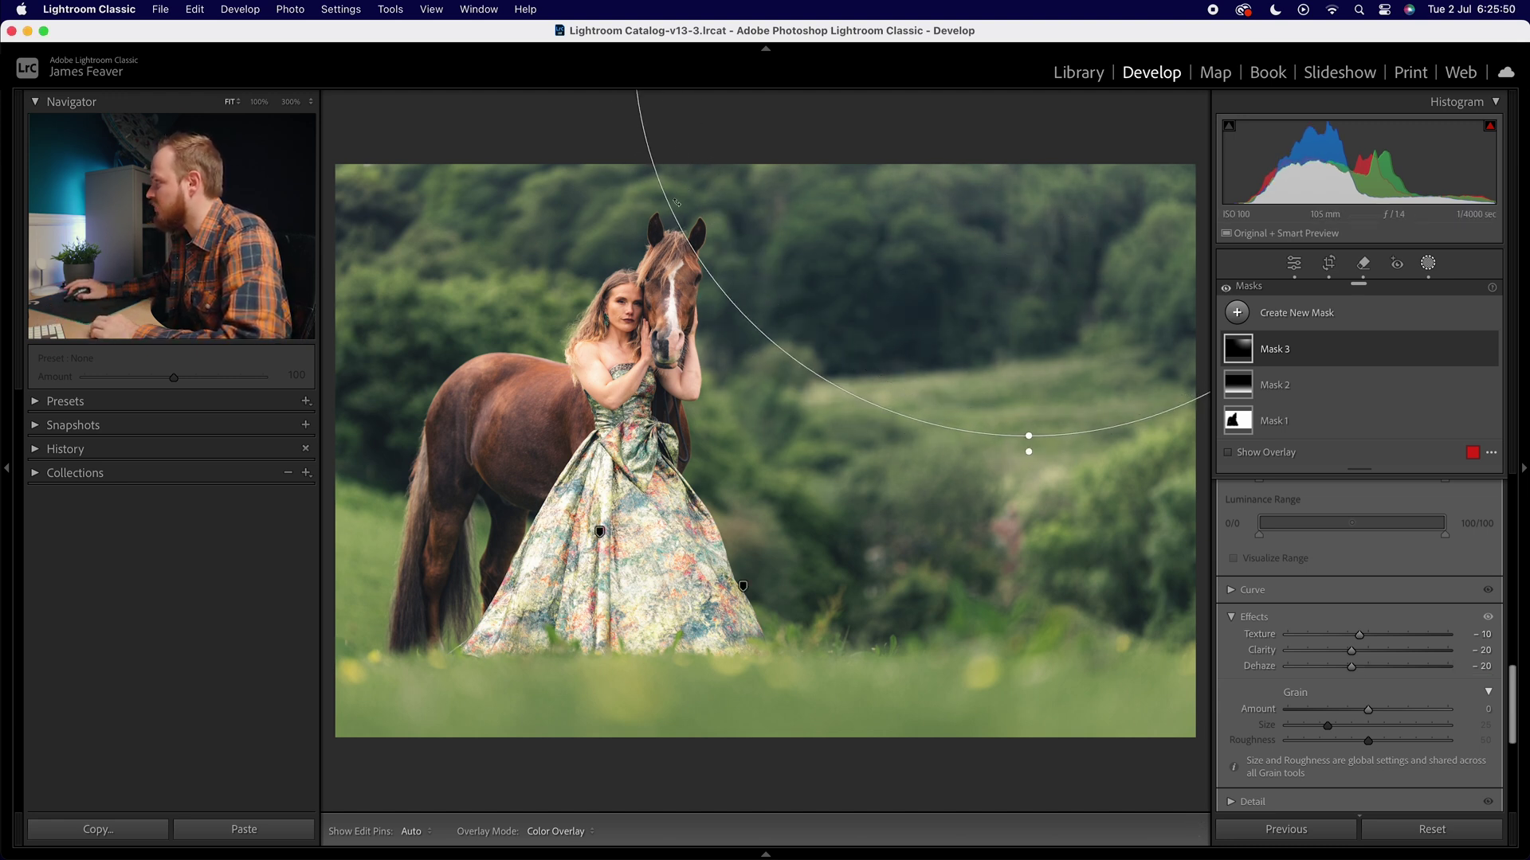
left_click_drag(642, 149, 388, 149)
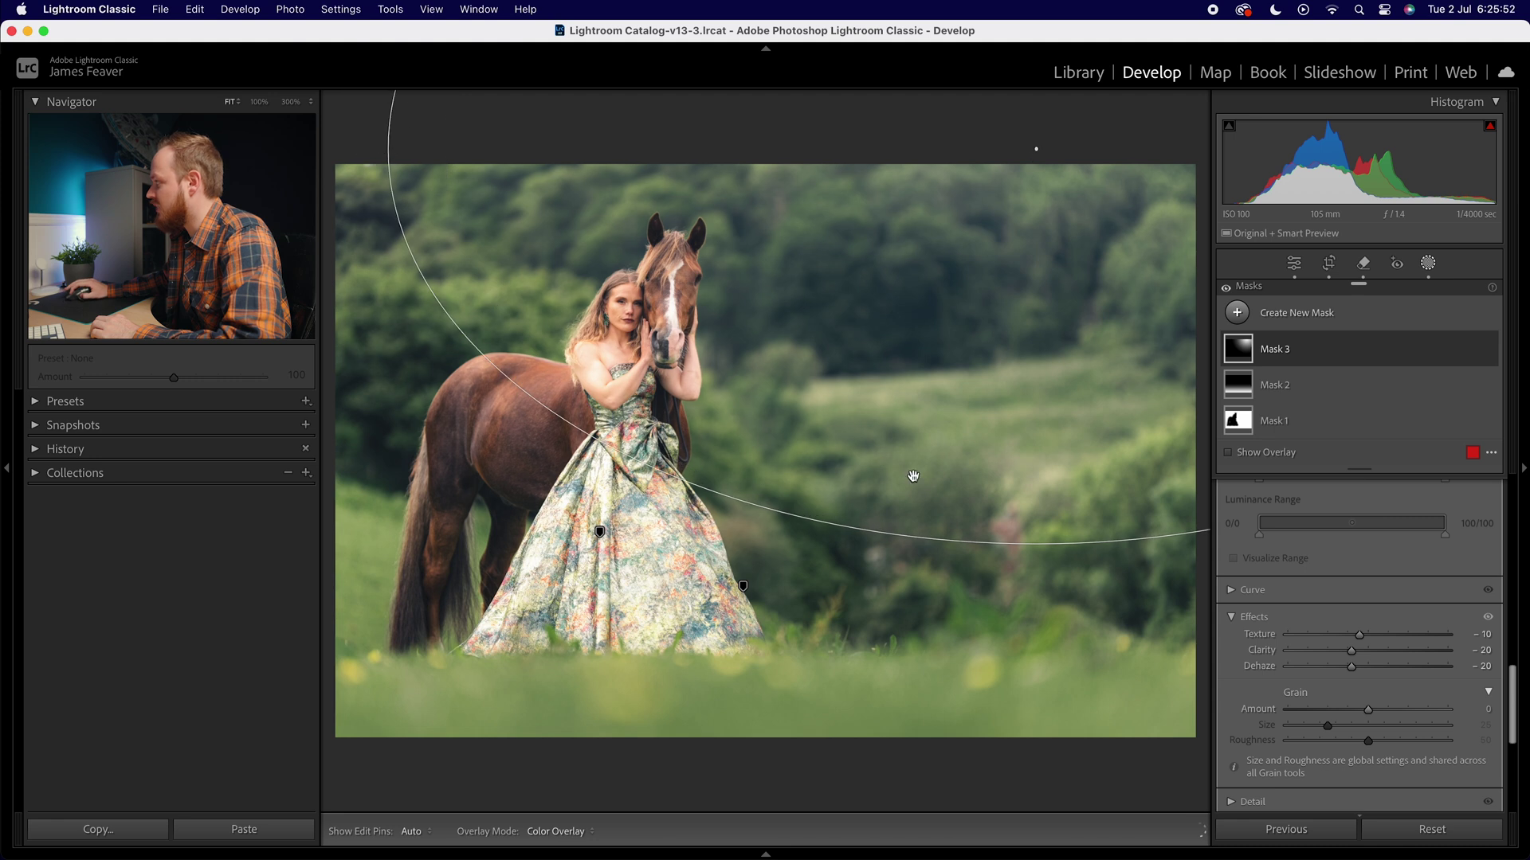
left_click_drag(1032, 528, 987, 249)
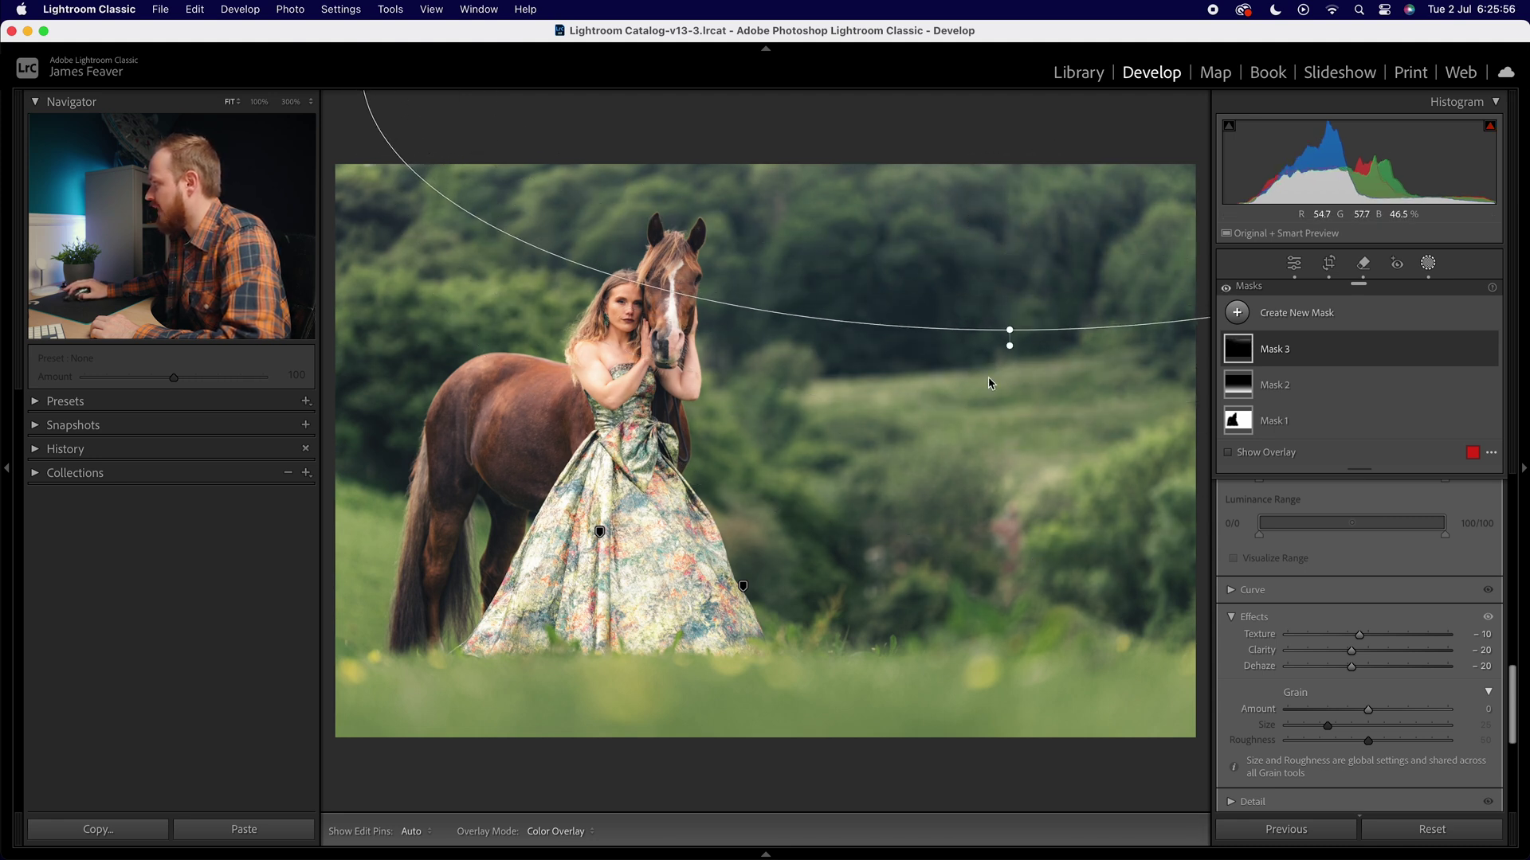
left_click_drag(1010, 344, 980, 352)
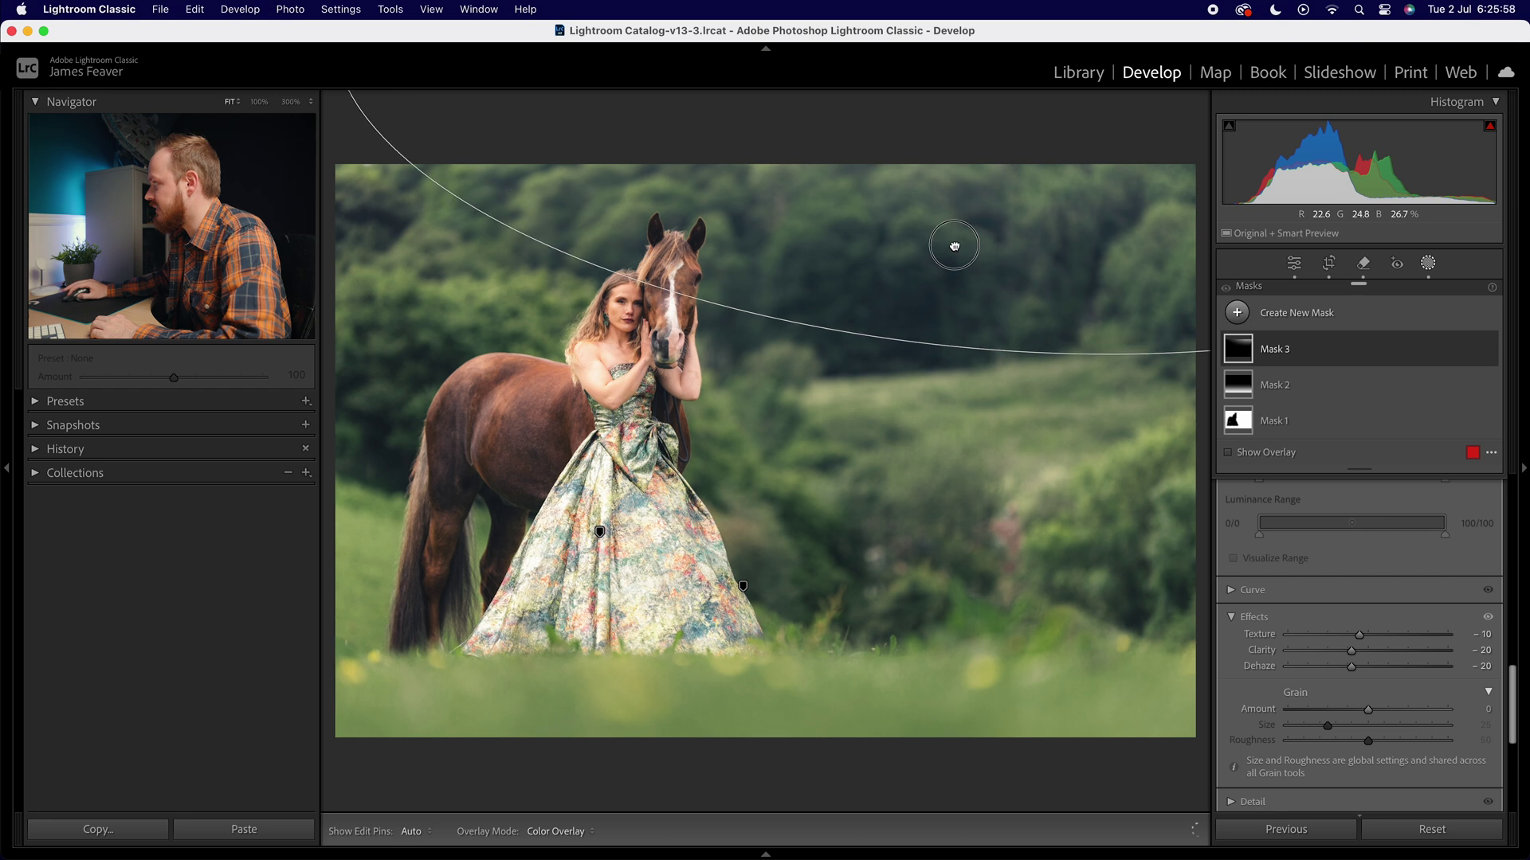
left_click_drag(955, 244, 978, 268)
Set the exposure of the inverted subject mask to -0.25 to darken the background.
left_click(1275, 420)
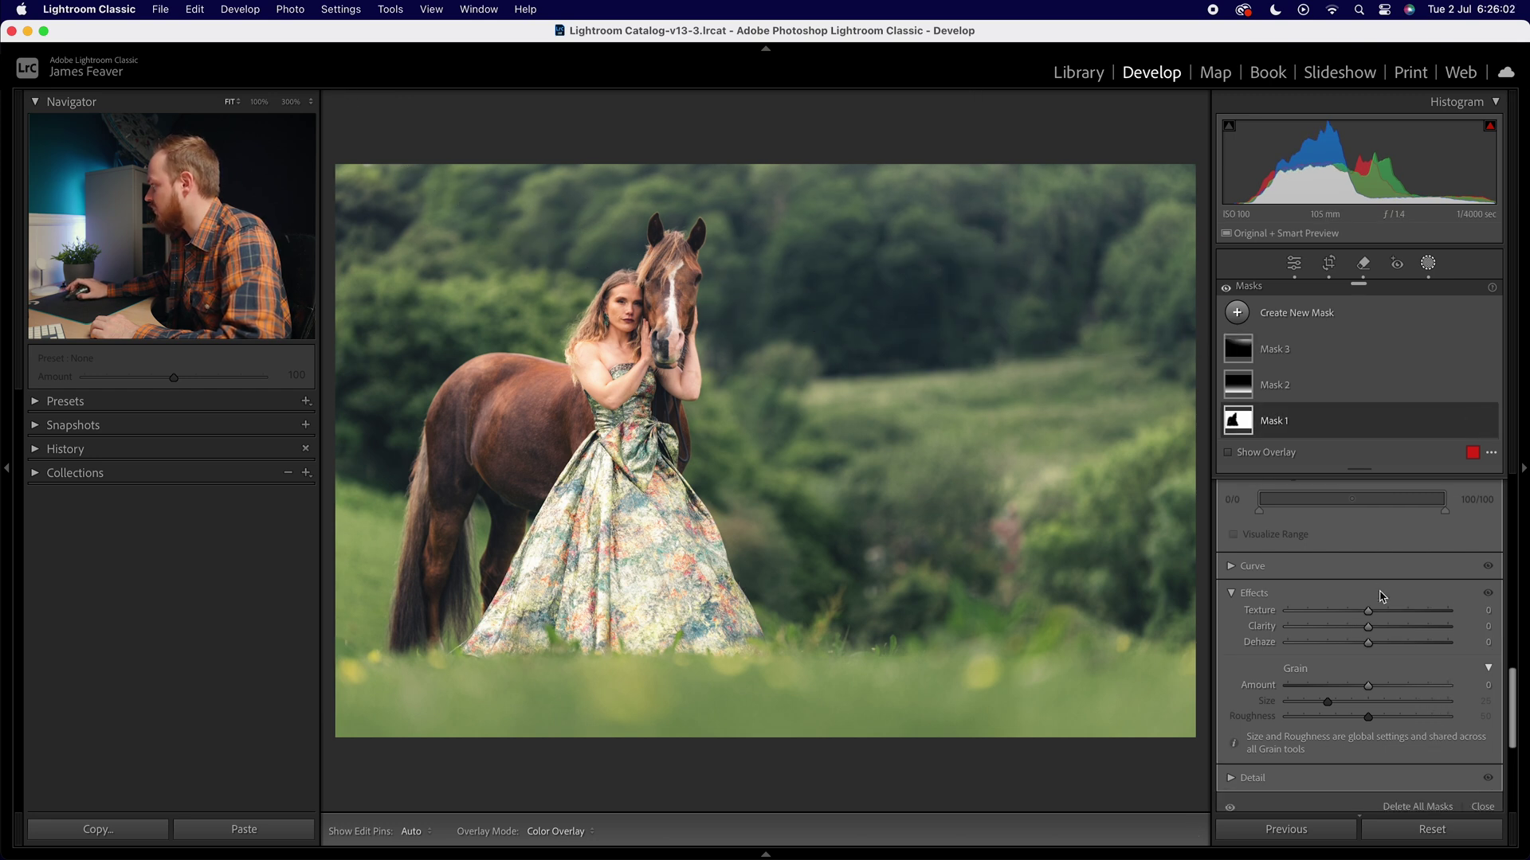
scroll(1382, 608, "up", 3)
scroll(1382, 608, "up", 3)
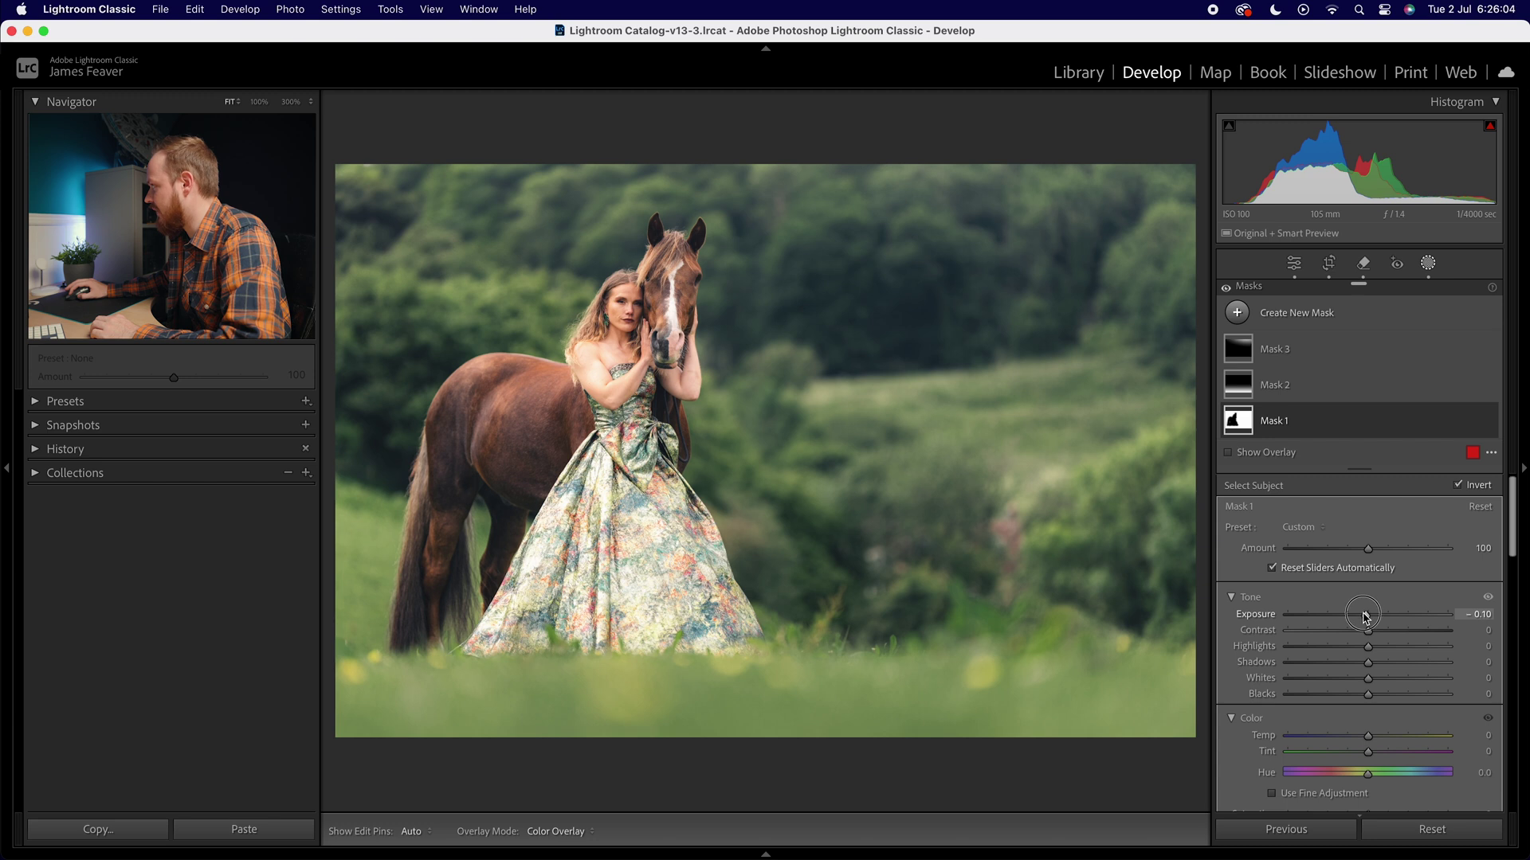
left_click_drag(1364, 616, 1360, 617)
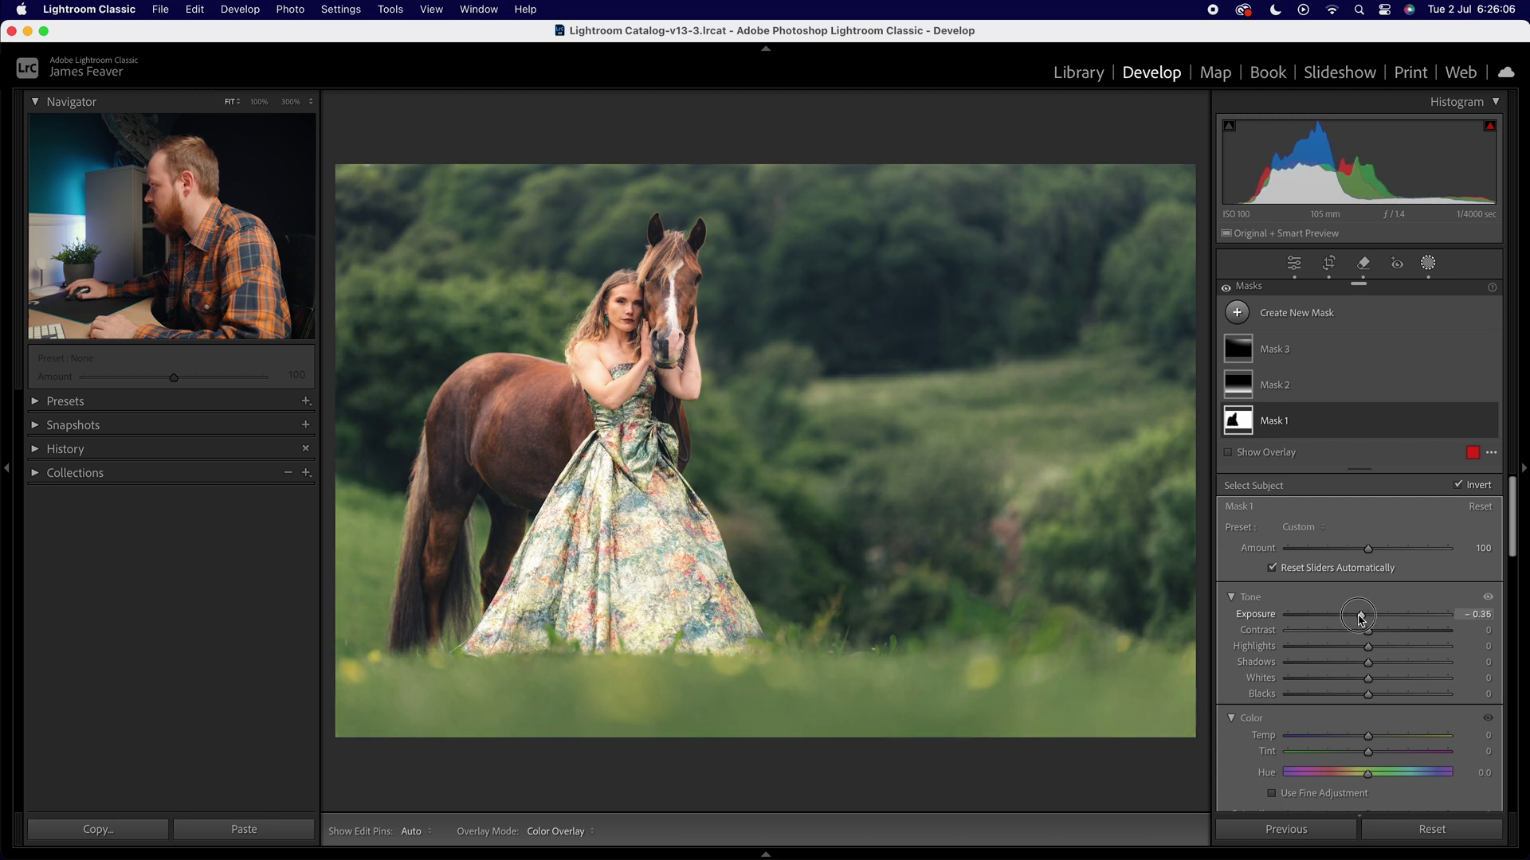
left_click(1469, 614)
type("-0.25")
key("Return")
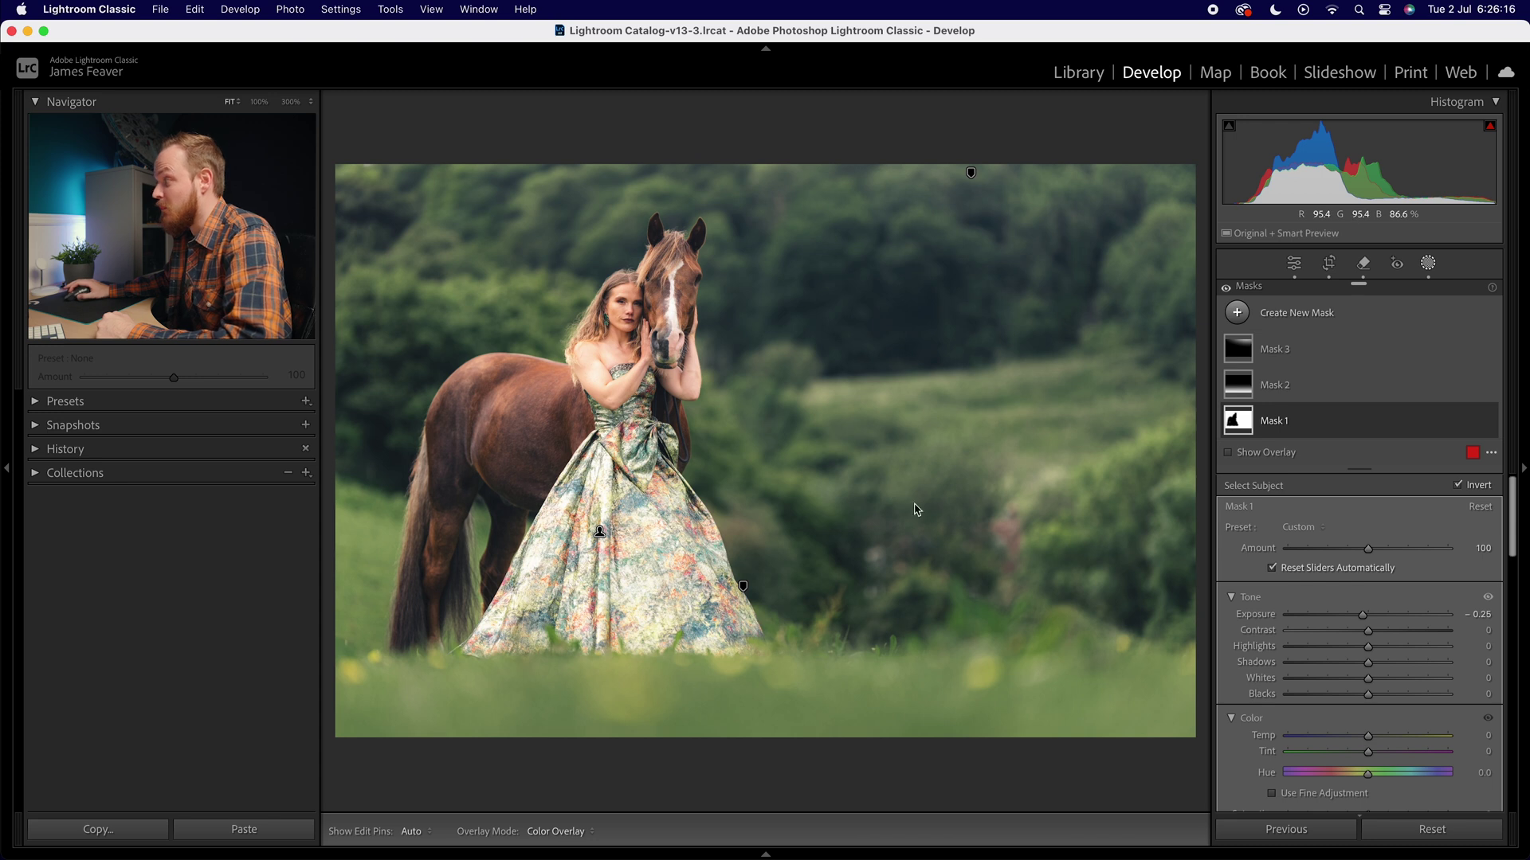
Create a radial gradient mask centred on the woman's face and the horse's head, and set its exposure to 0.10.
mouse_move(1300, 363)
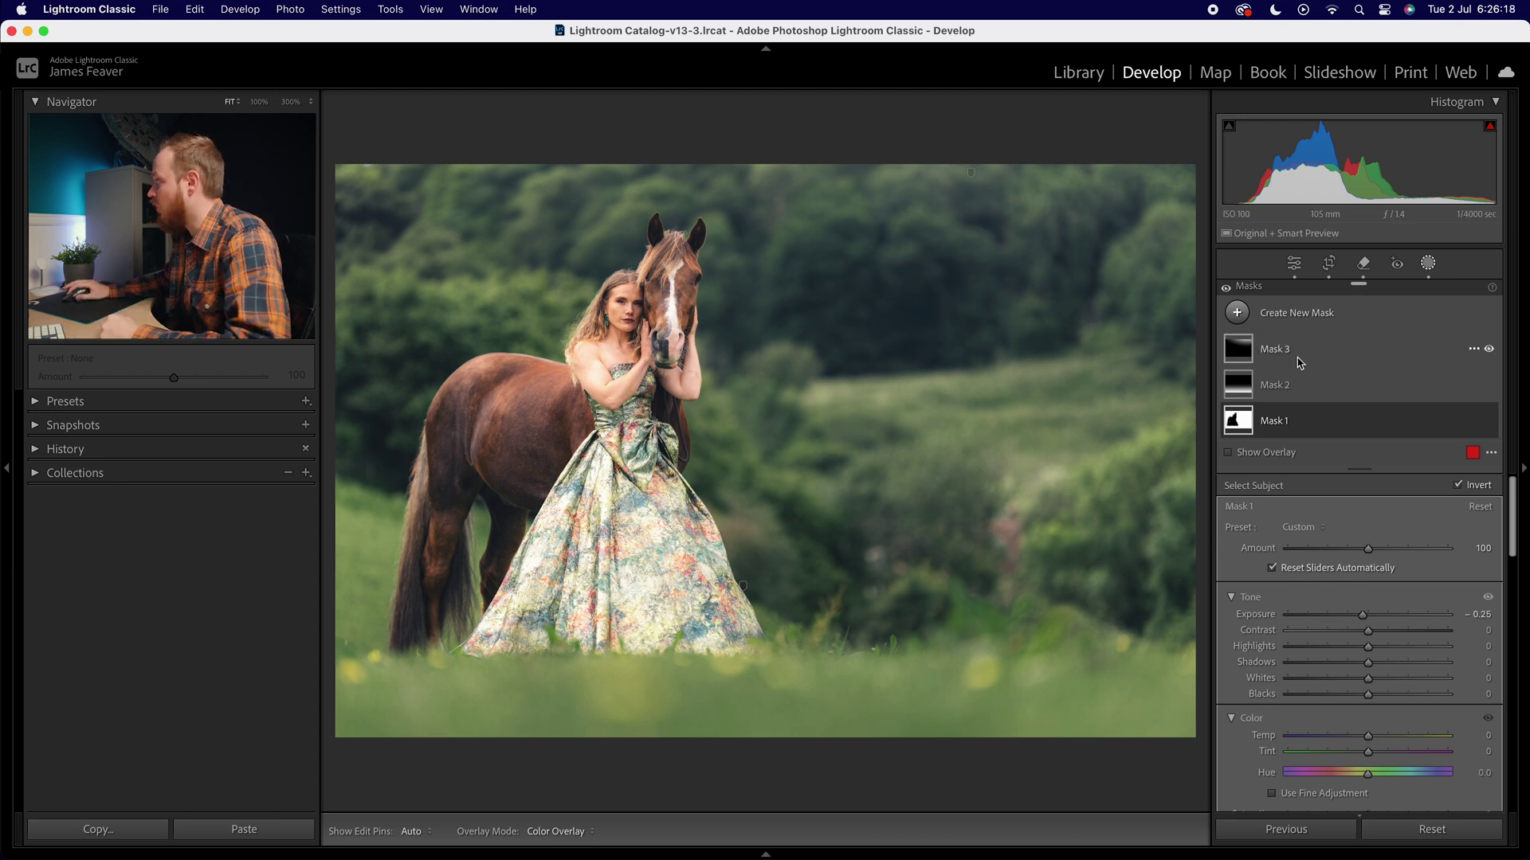
left_click(1246, 319)
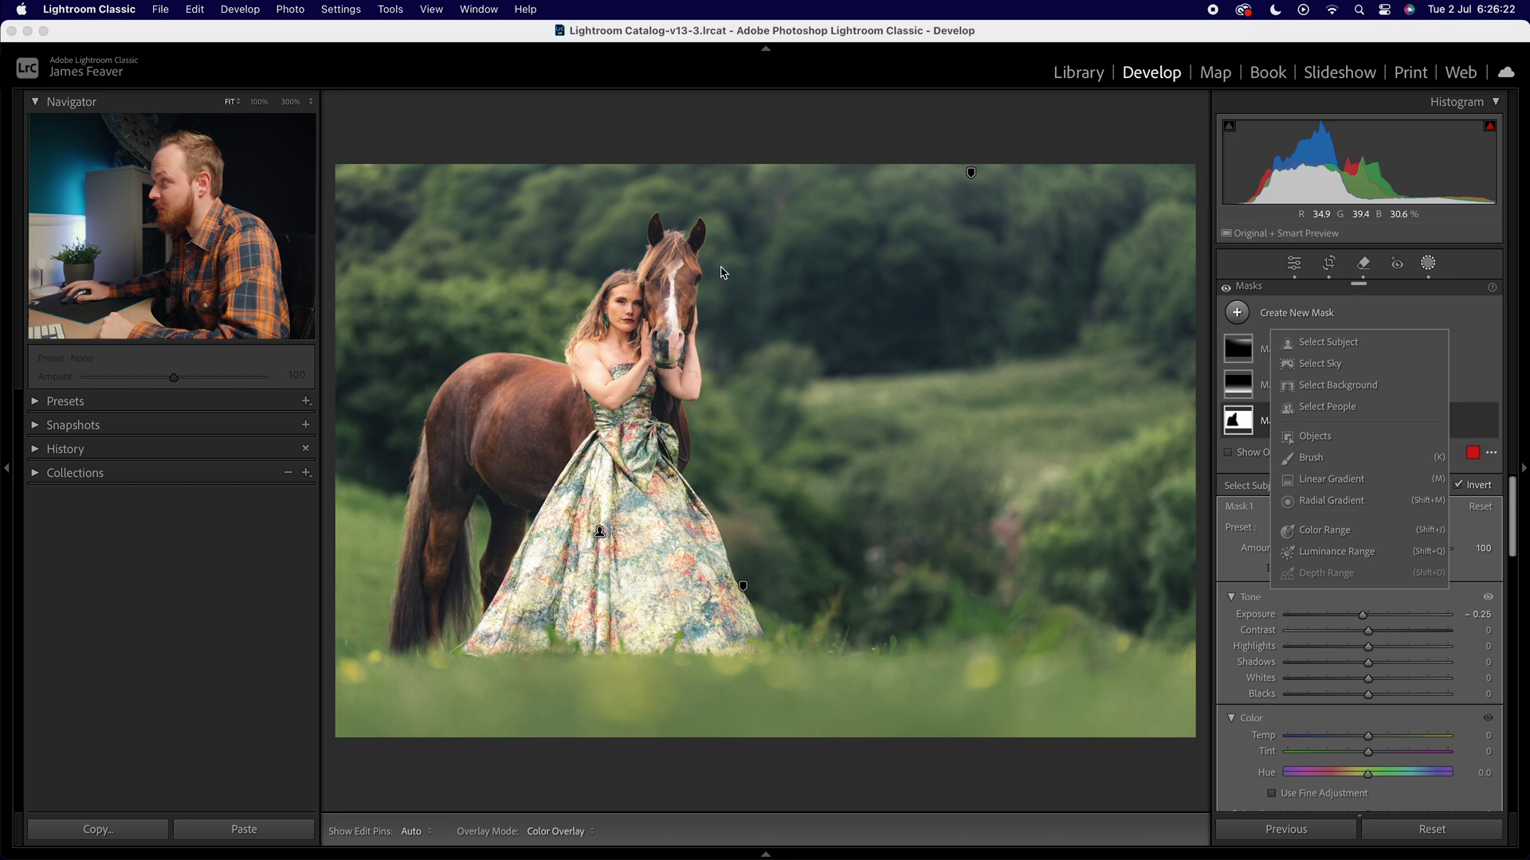
left_click(1331, 500)
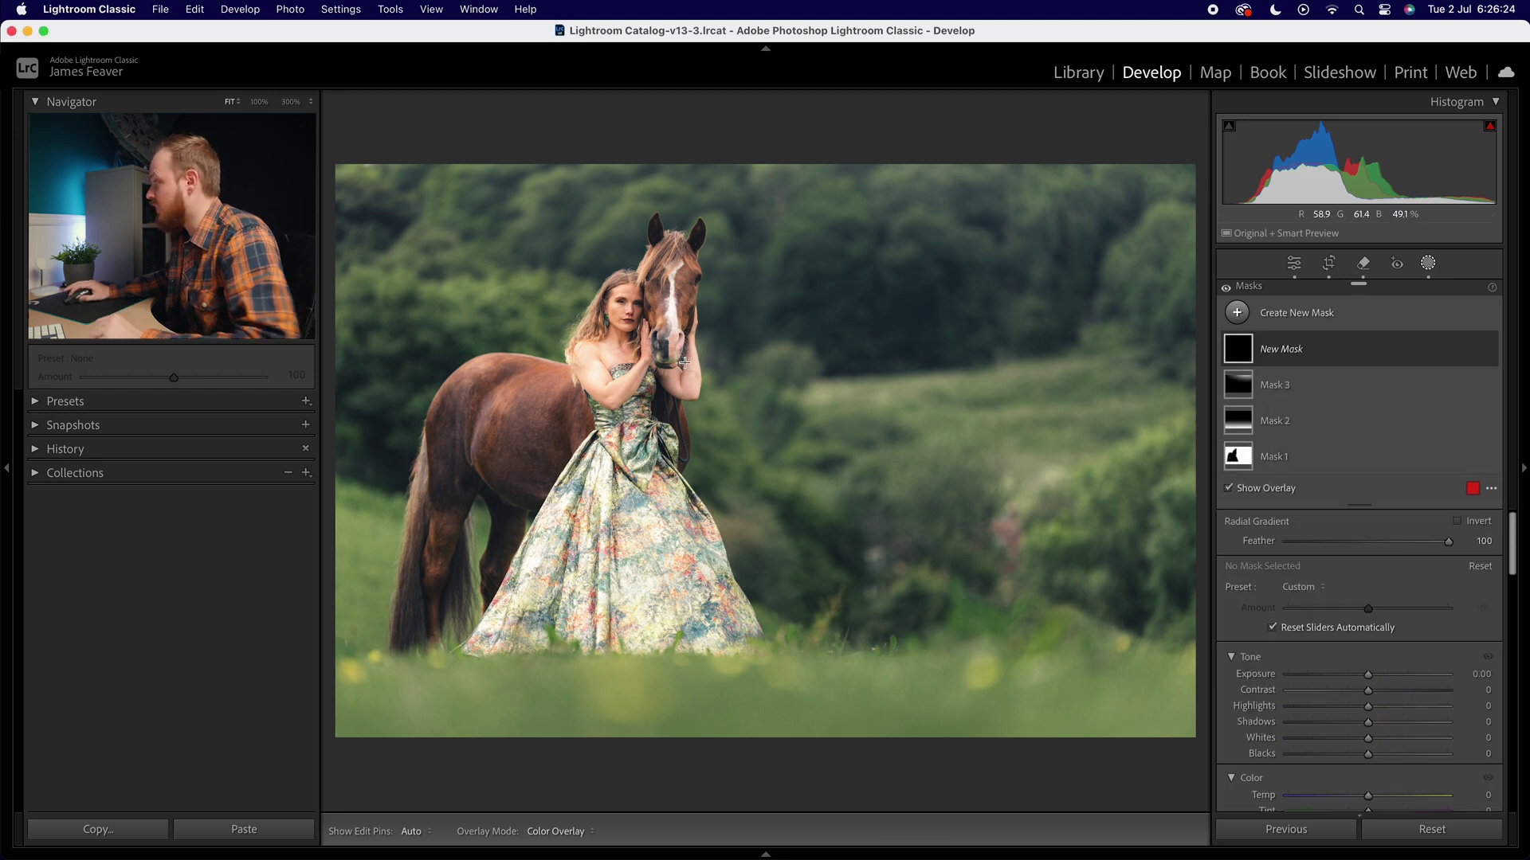
left_click_drag(646, 318, 810, 471)
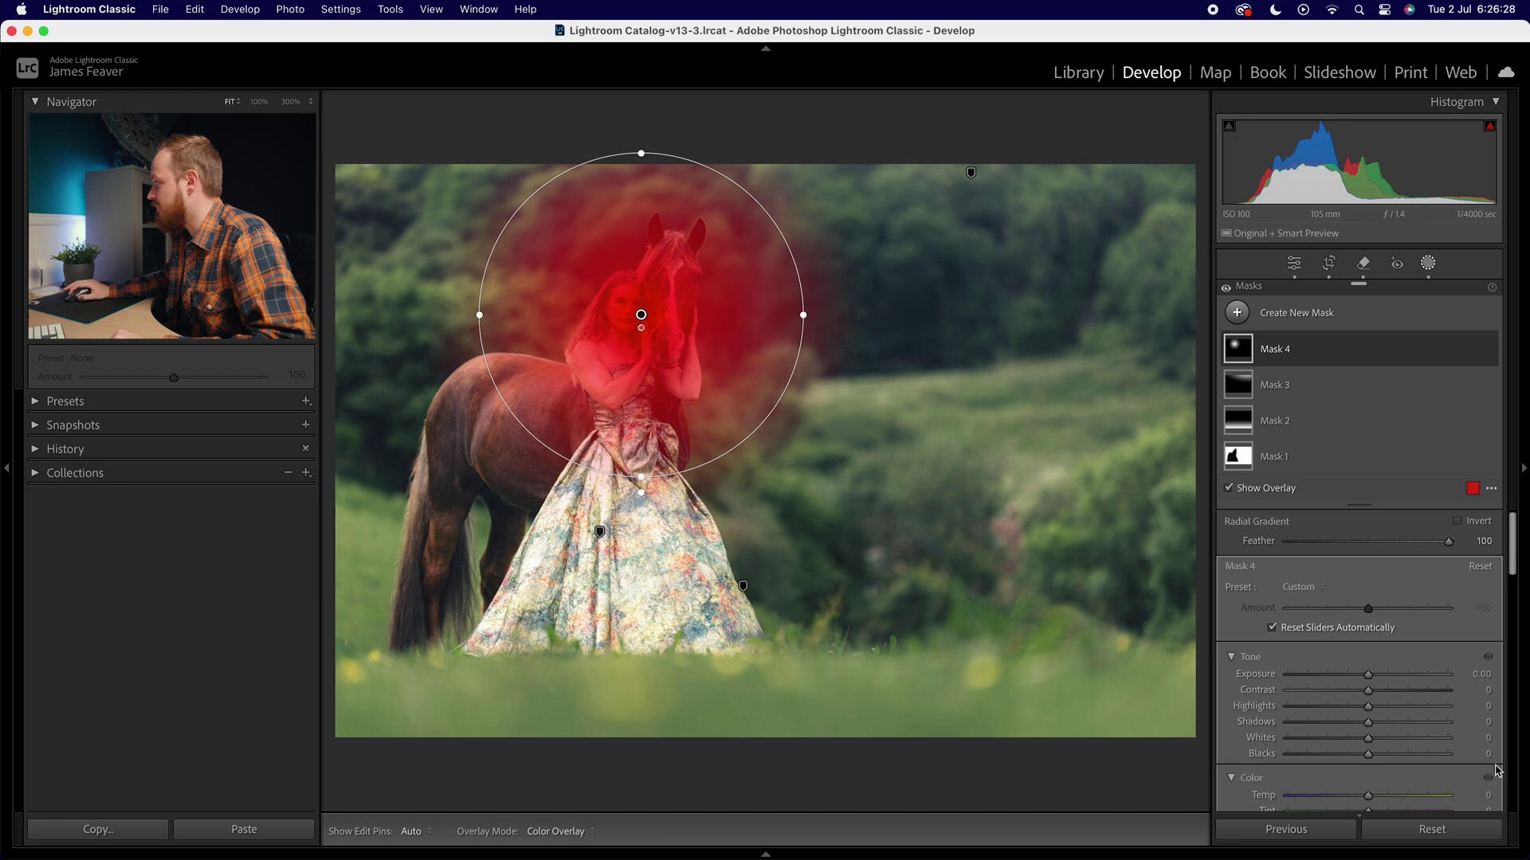
left_click(1494, 677)
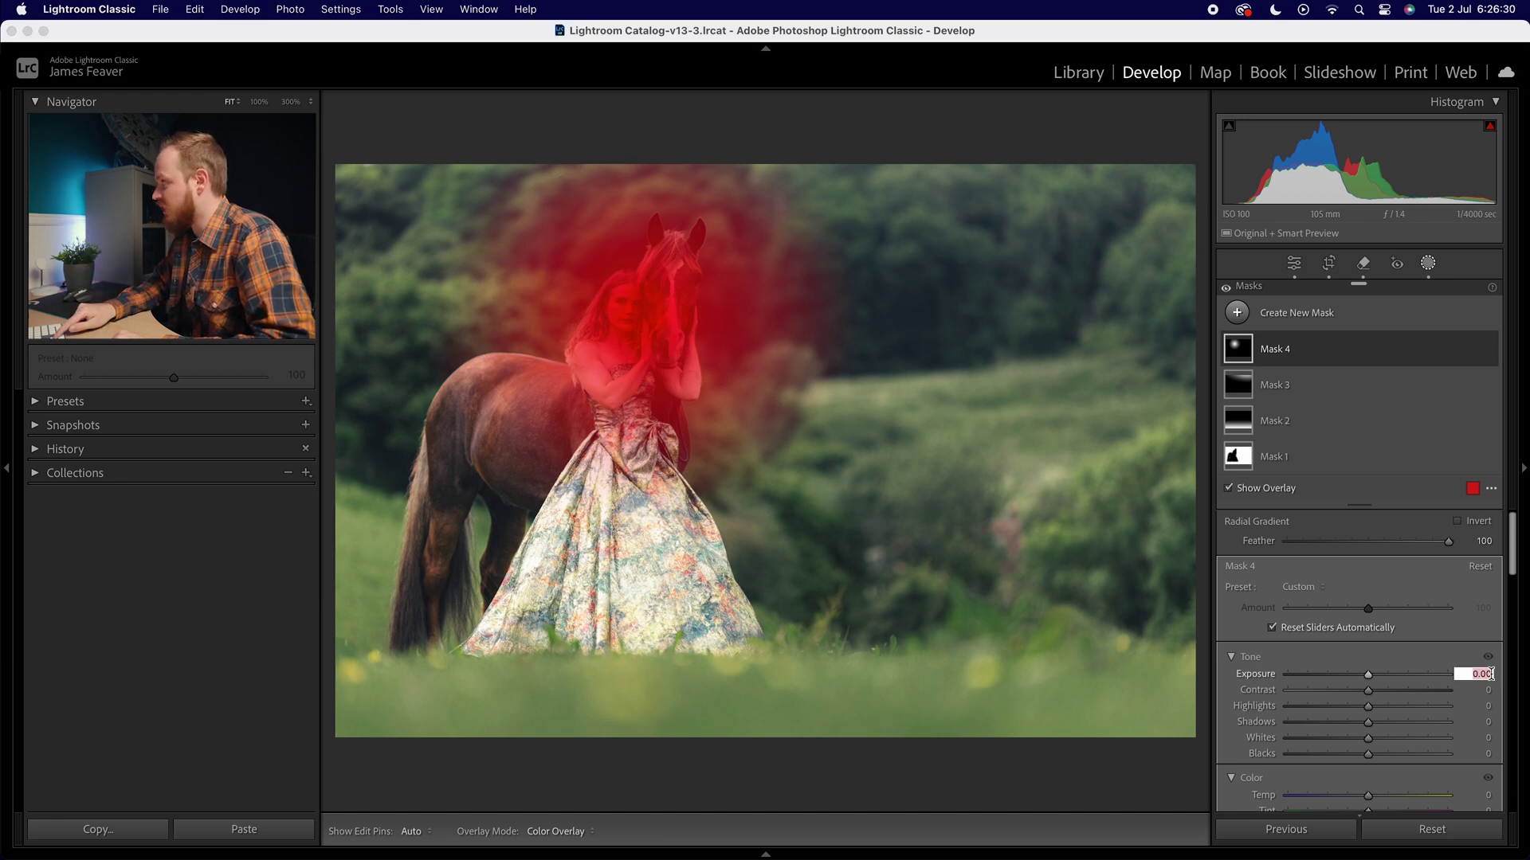
type("0.1")
key("Return")
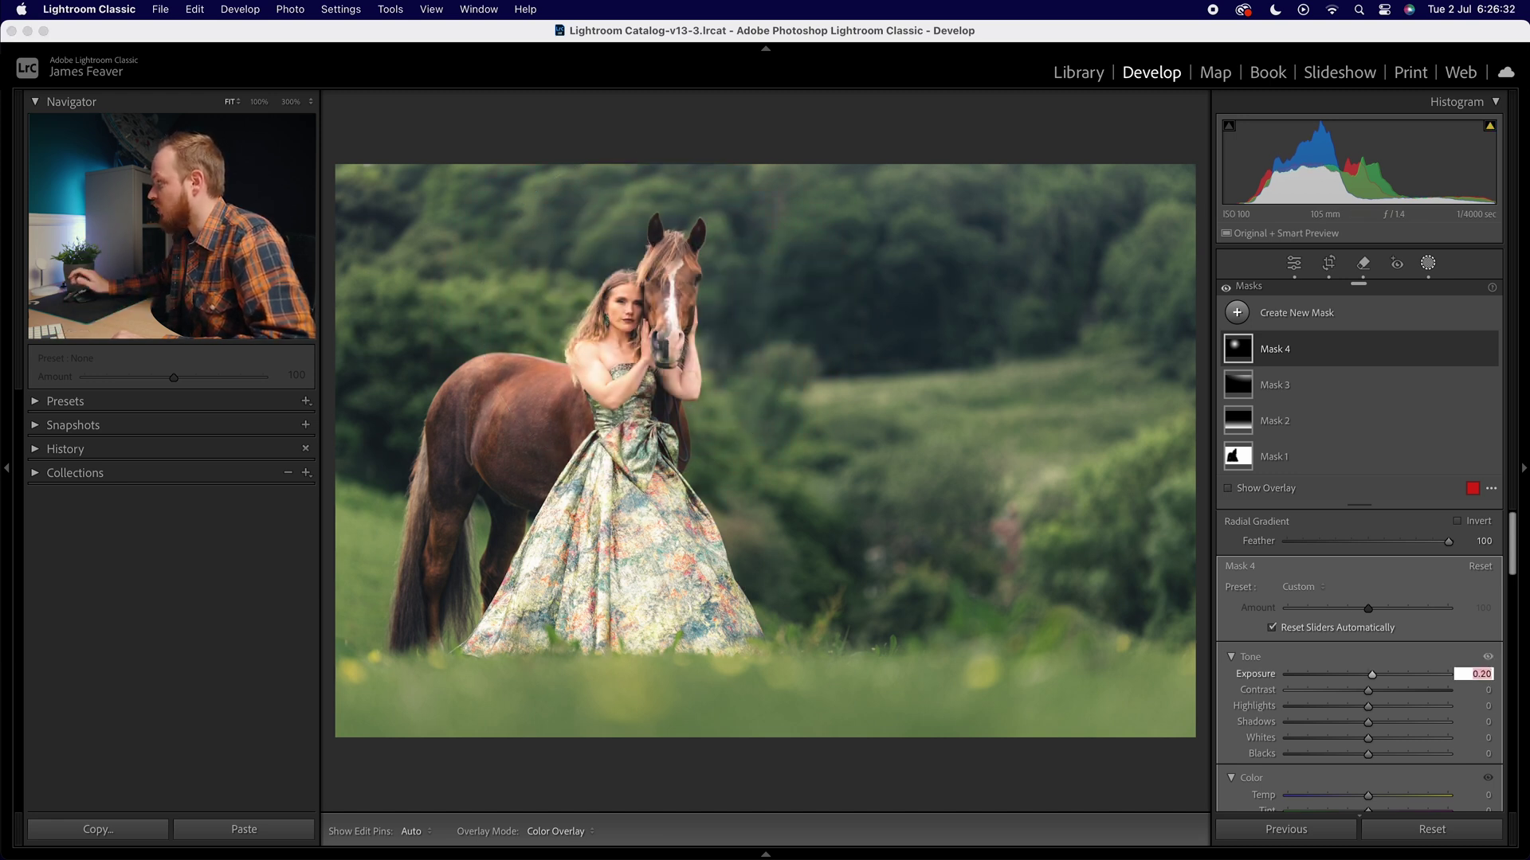
type("0.1")
key("Return")
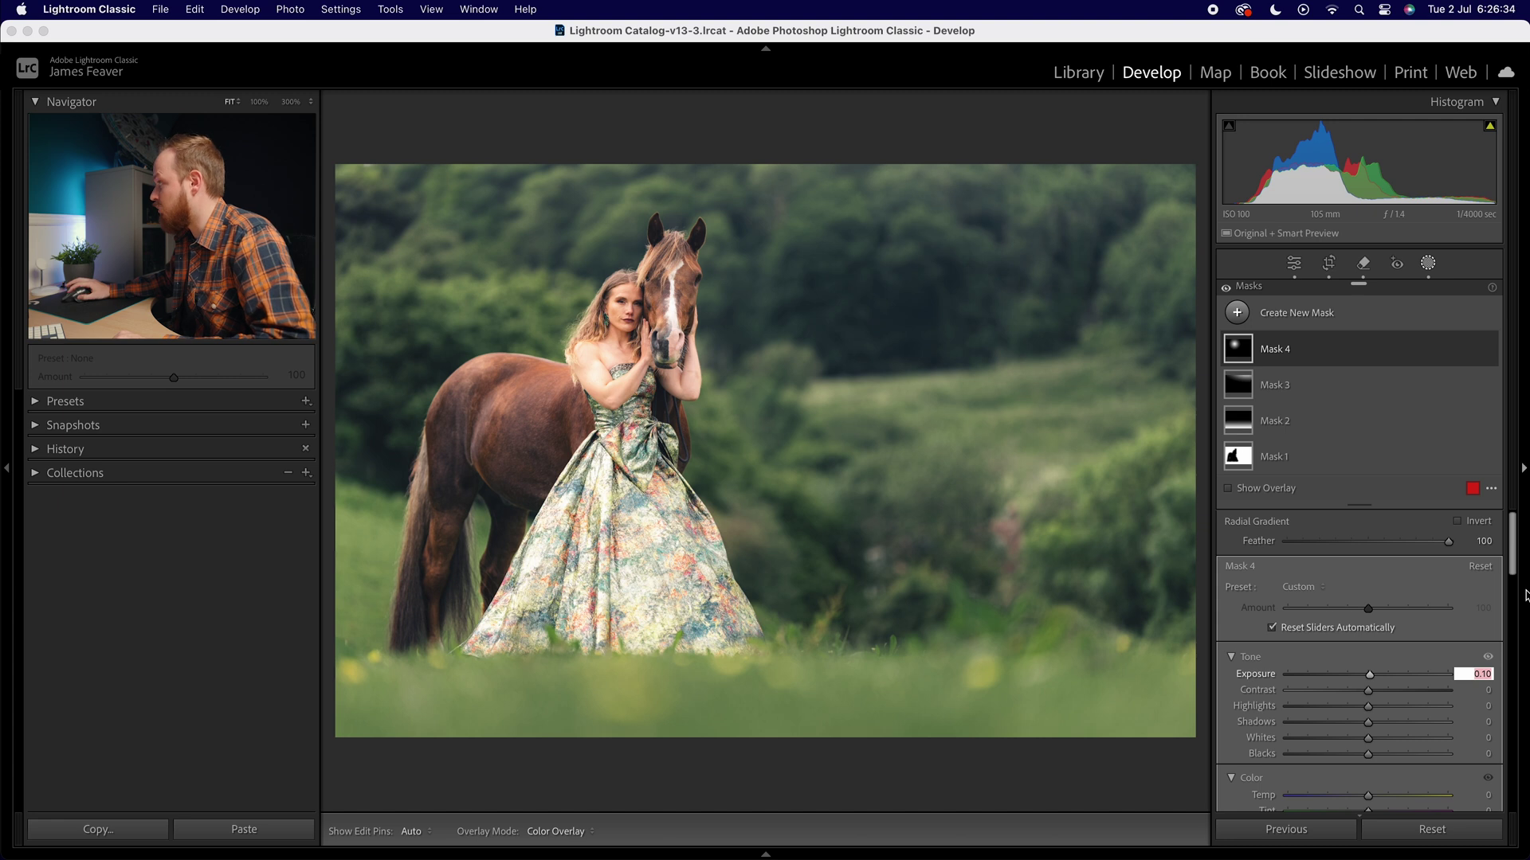
Shift the radial gradient slightly lower around the woman's face and horse's head, and compare the photo with and without all masks.
left_click_drag(706, 367, 709, 385)
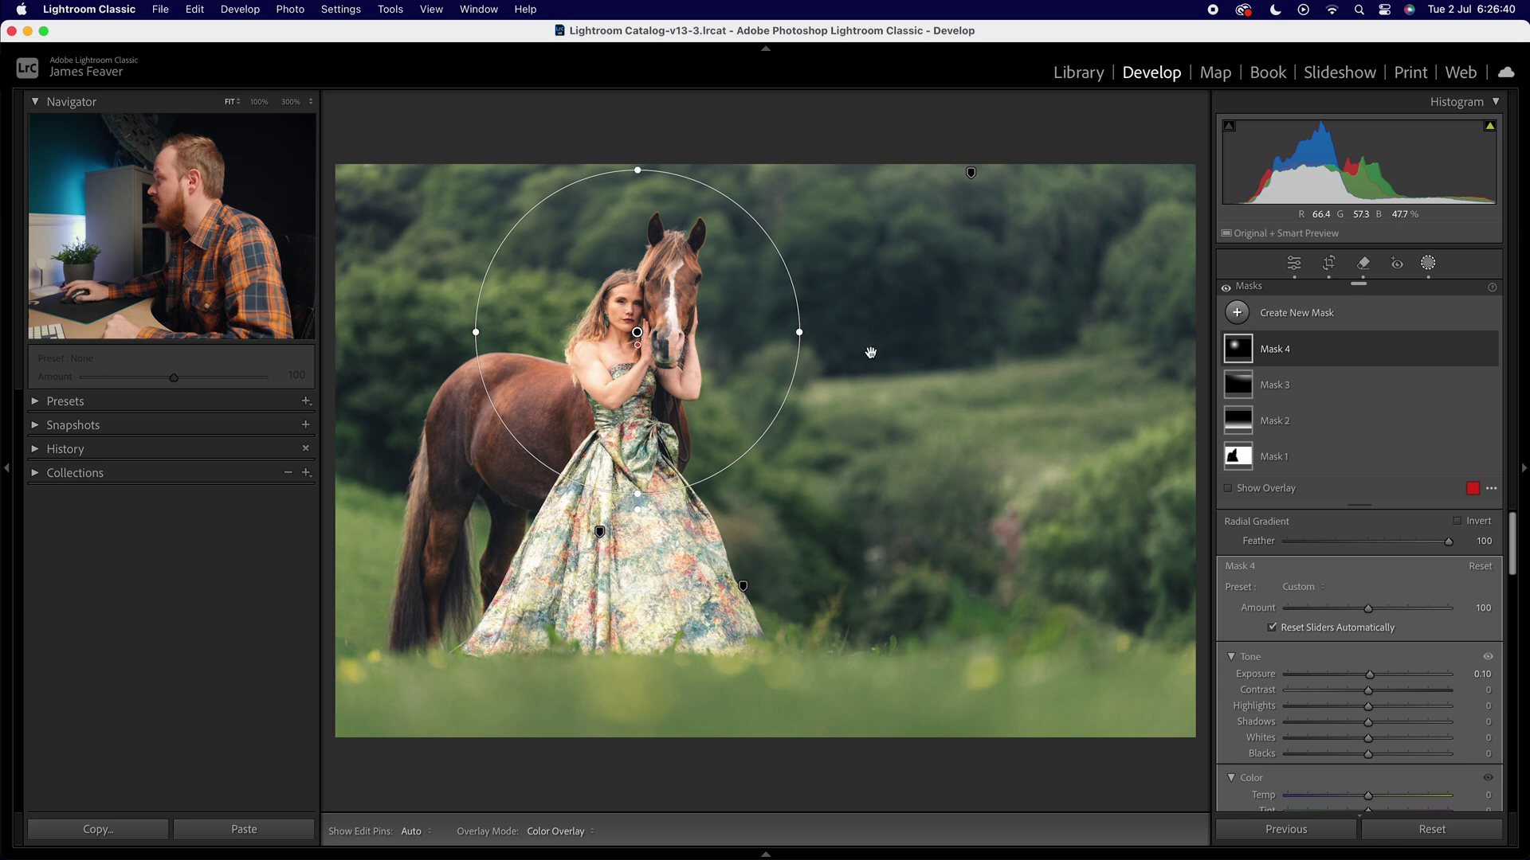
left_click(1226, 288)
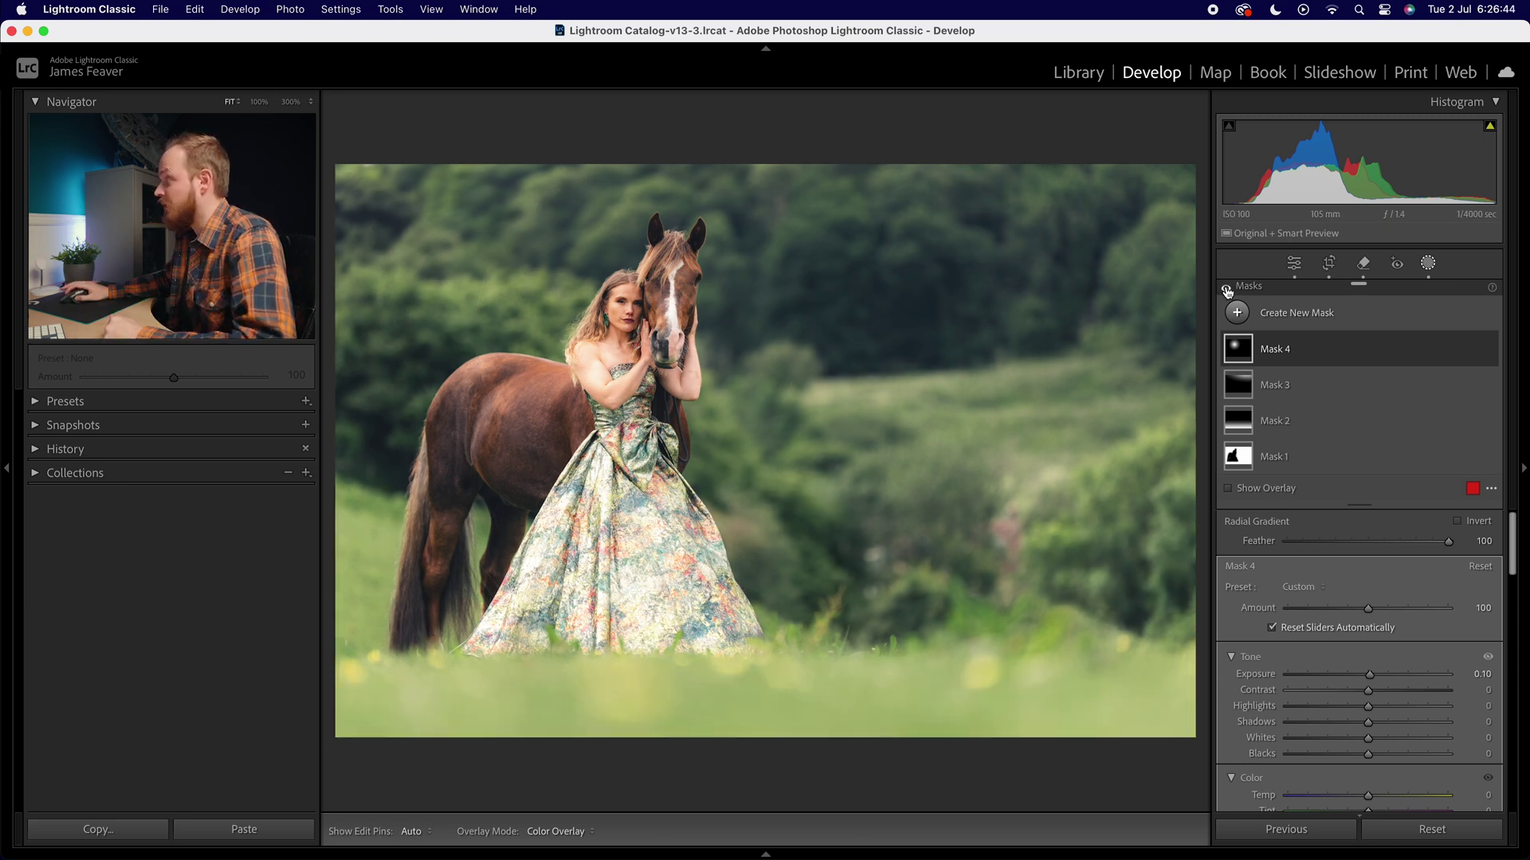
left_click(1226, 289)
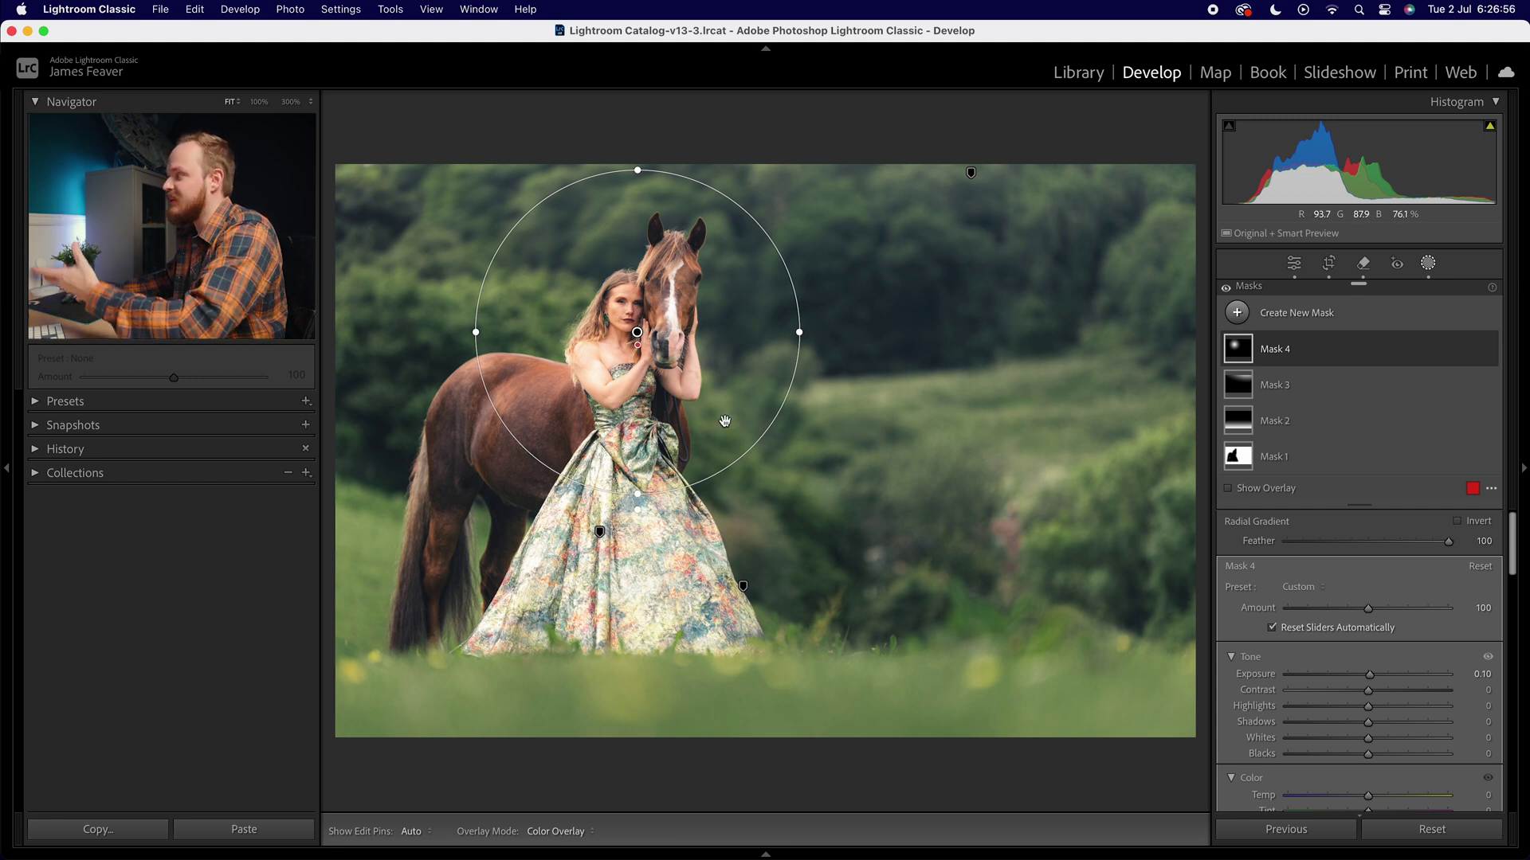
left_click_drag(611, 366, 614, 366)
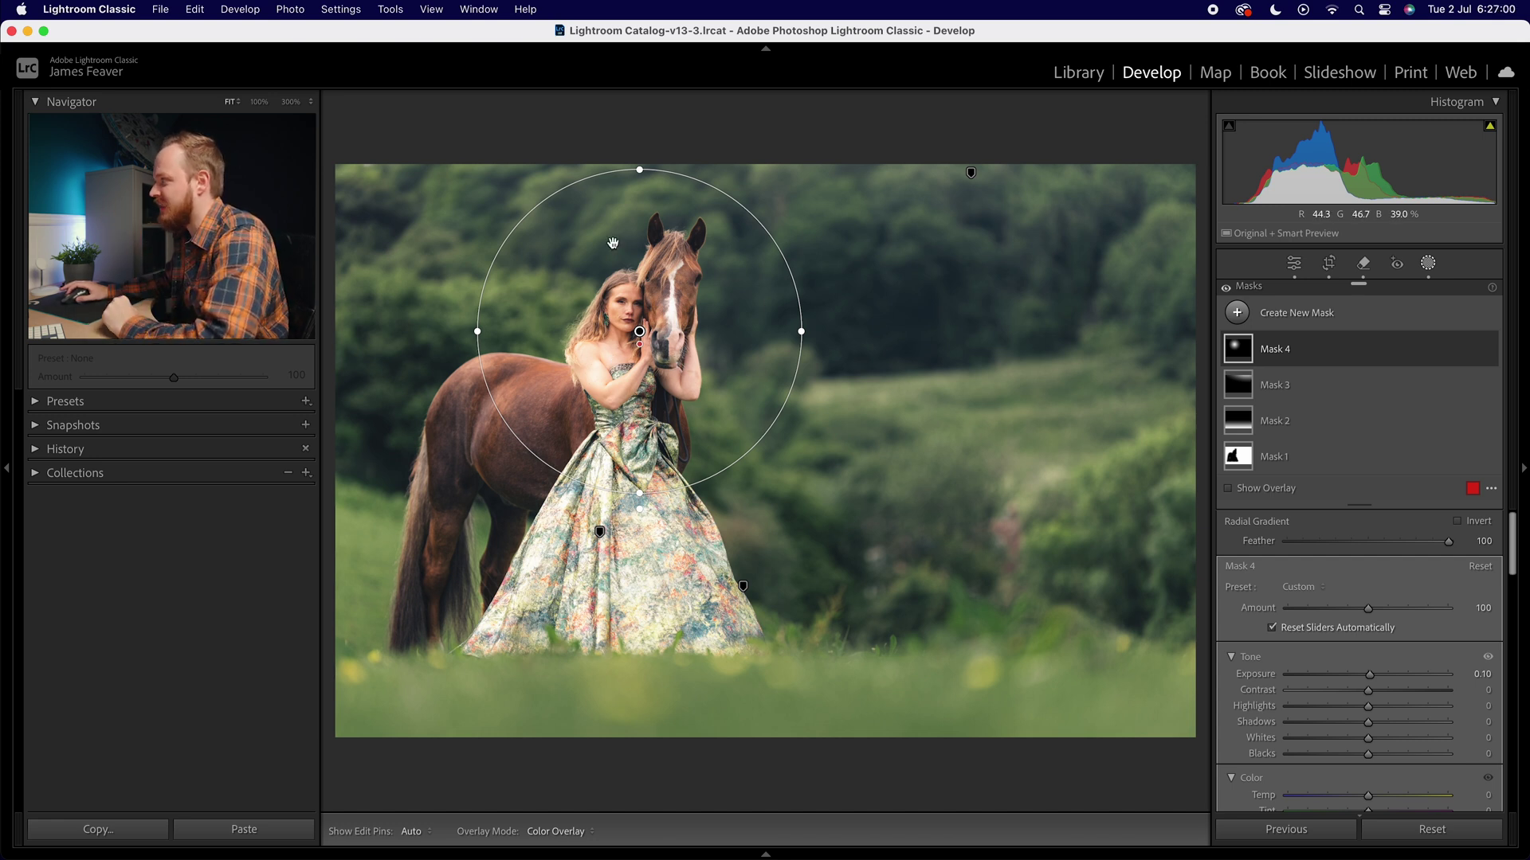
left_click(1297, 269)
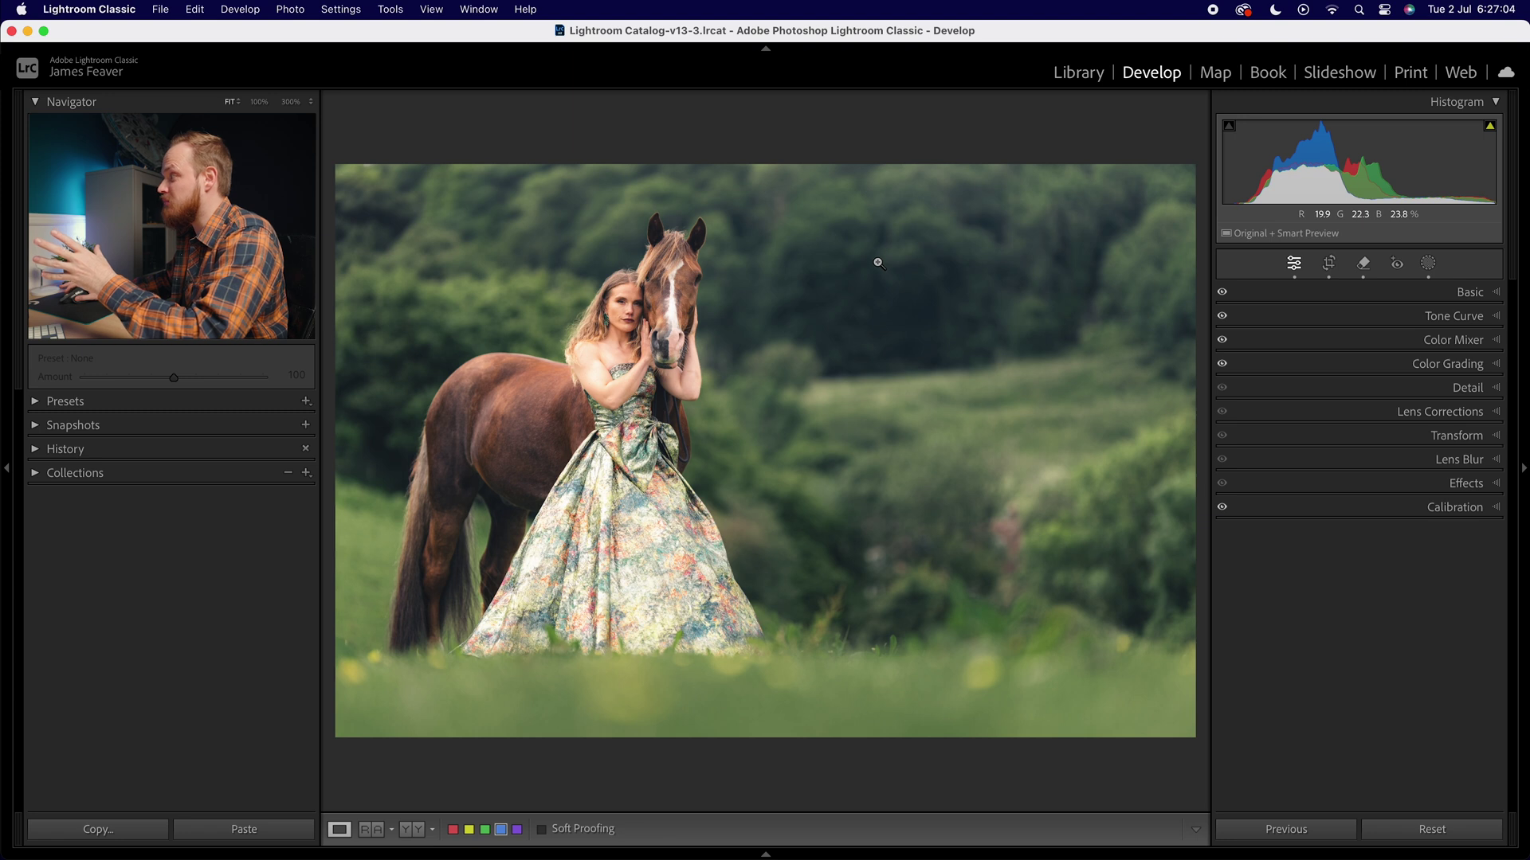
Set the exposure of the foreground linear gradient mask to -1.00 to darken the grass.
left_click(1428, 263)
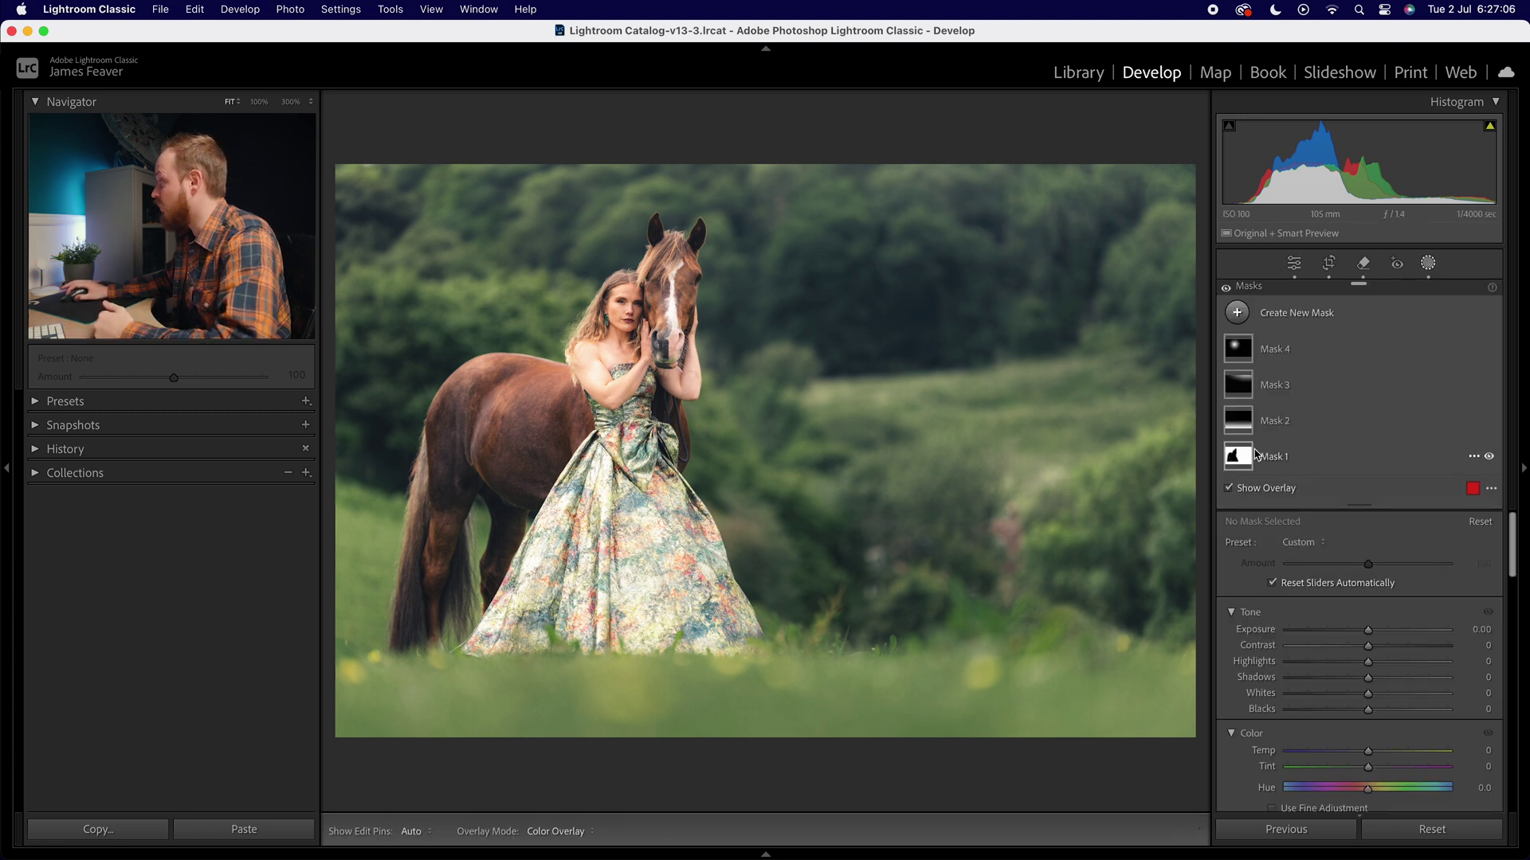
left_click(1240, 431)
left_click_drag(1358, 653, 1352, 660)
left_click(1475, 650)
type("-1")
key("Return")
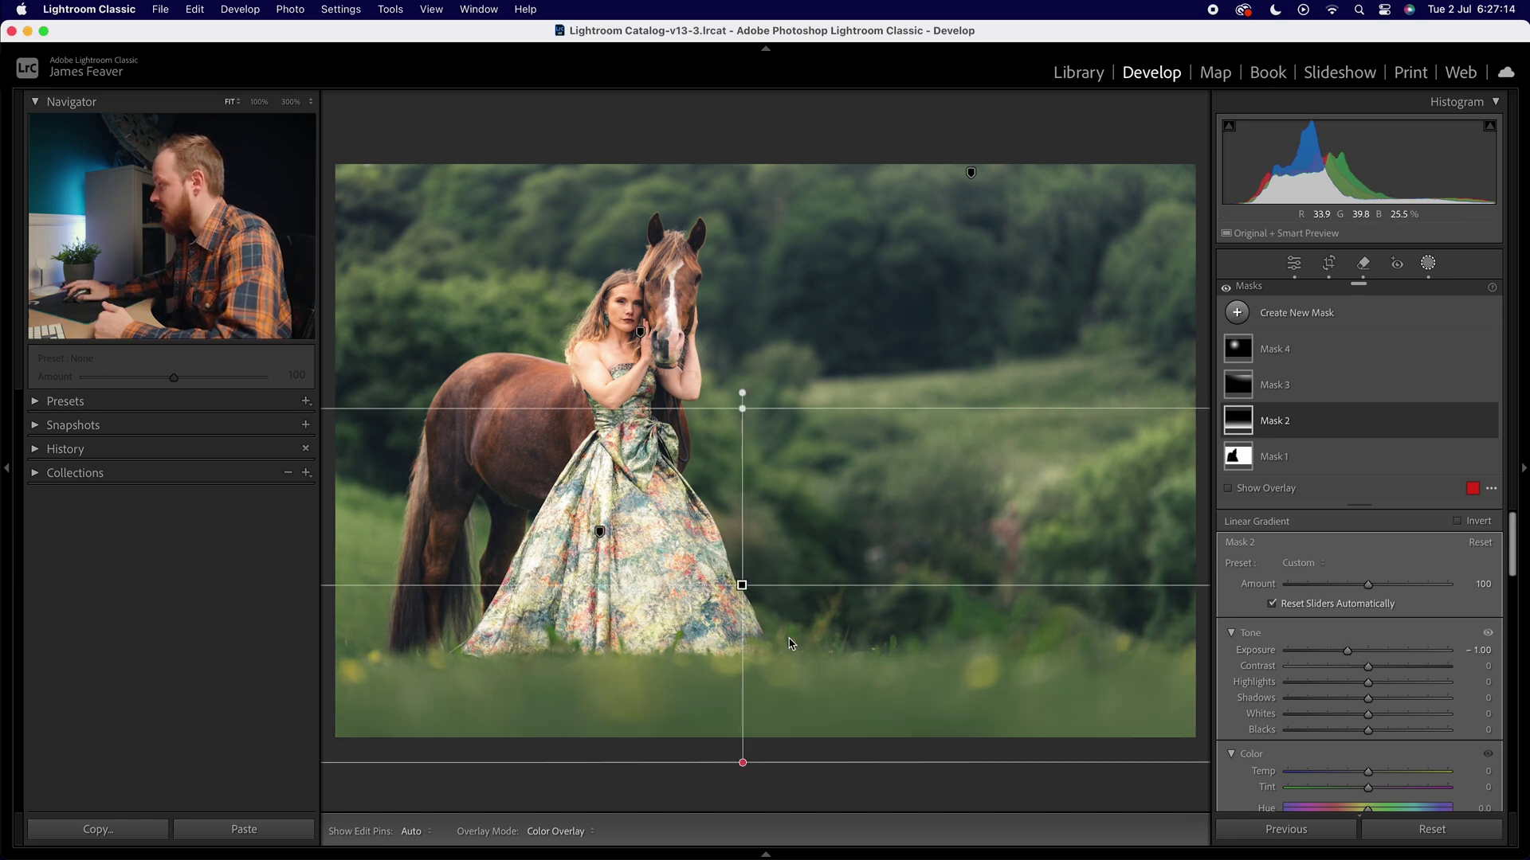
Lower the upper edge of the foreground linear gradient to tighten its transition, tilt it slightly, and leave masking.
left_click_drag(745, 579, 747, 571)
mouse_move(741, 402)
left_mouse_down()
mouse_move(745, 388)
mouse_move(745, 454)
mouse_move(747, 432)
left_mouse_up()
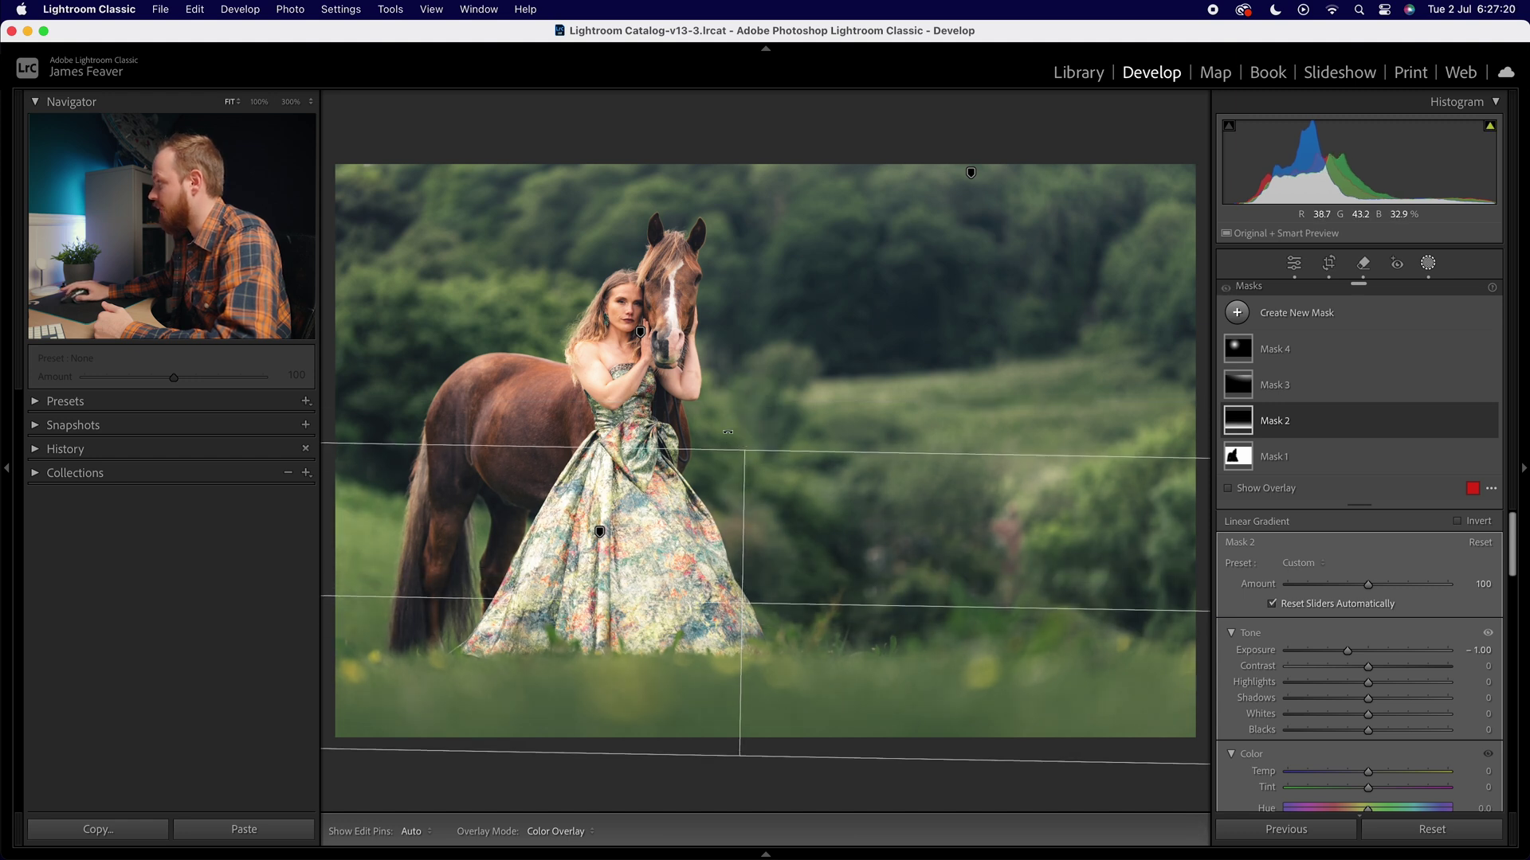
left_click(1294, 269)
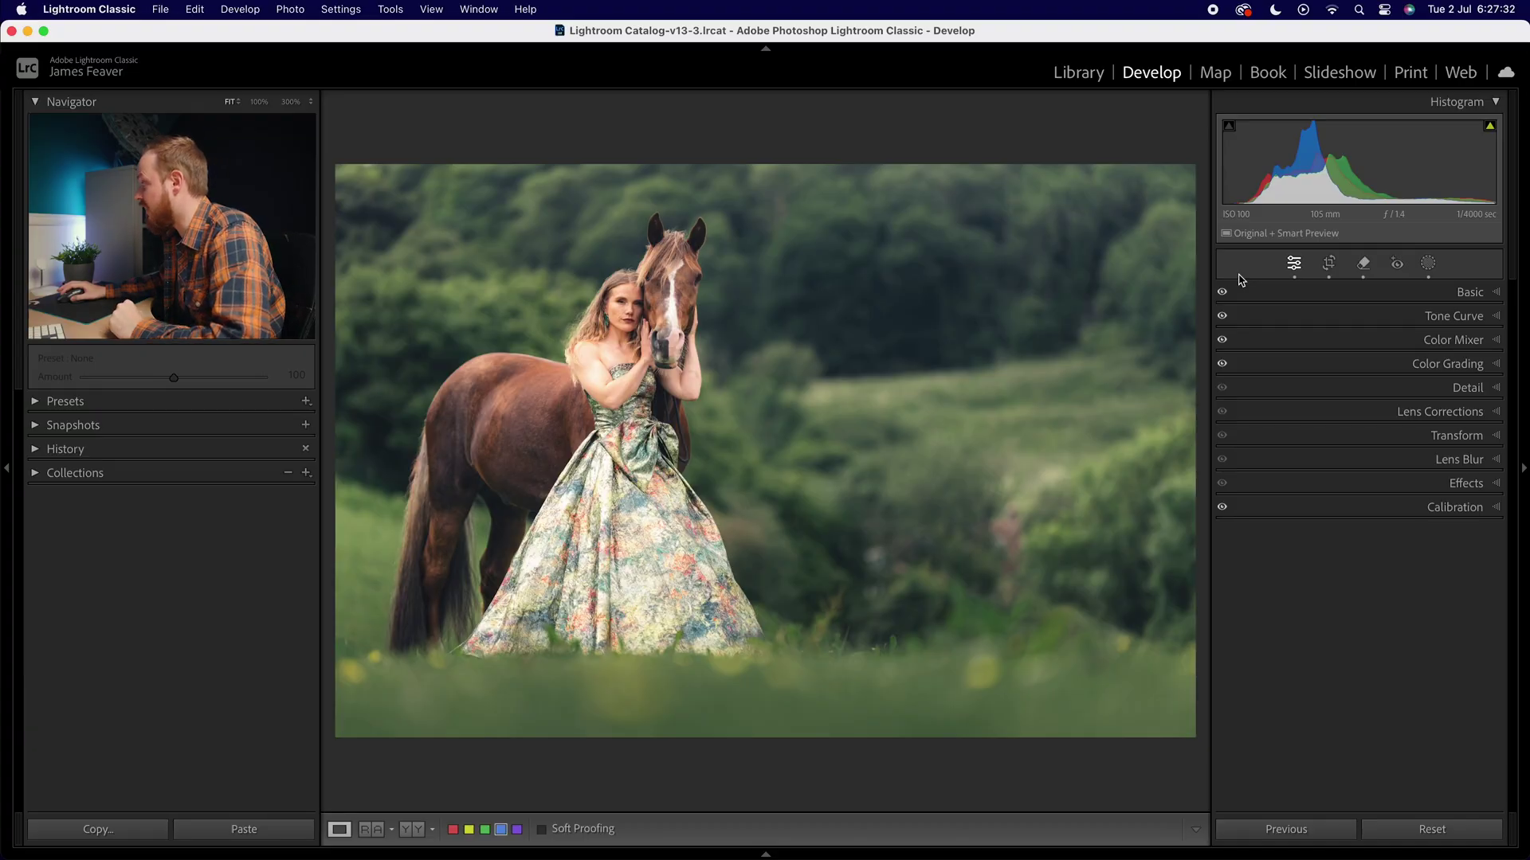
Add a post-crop vignette with Amount -25 and Feather 100.
left_click(1455, 486)
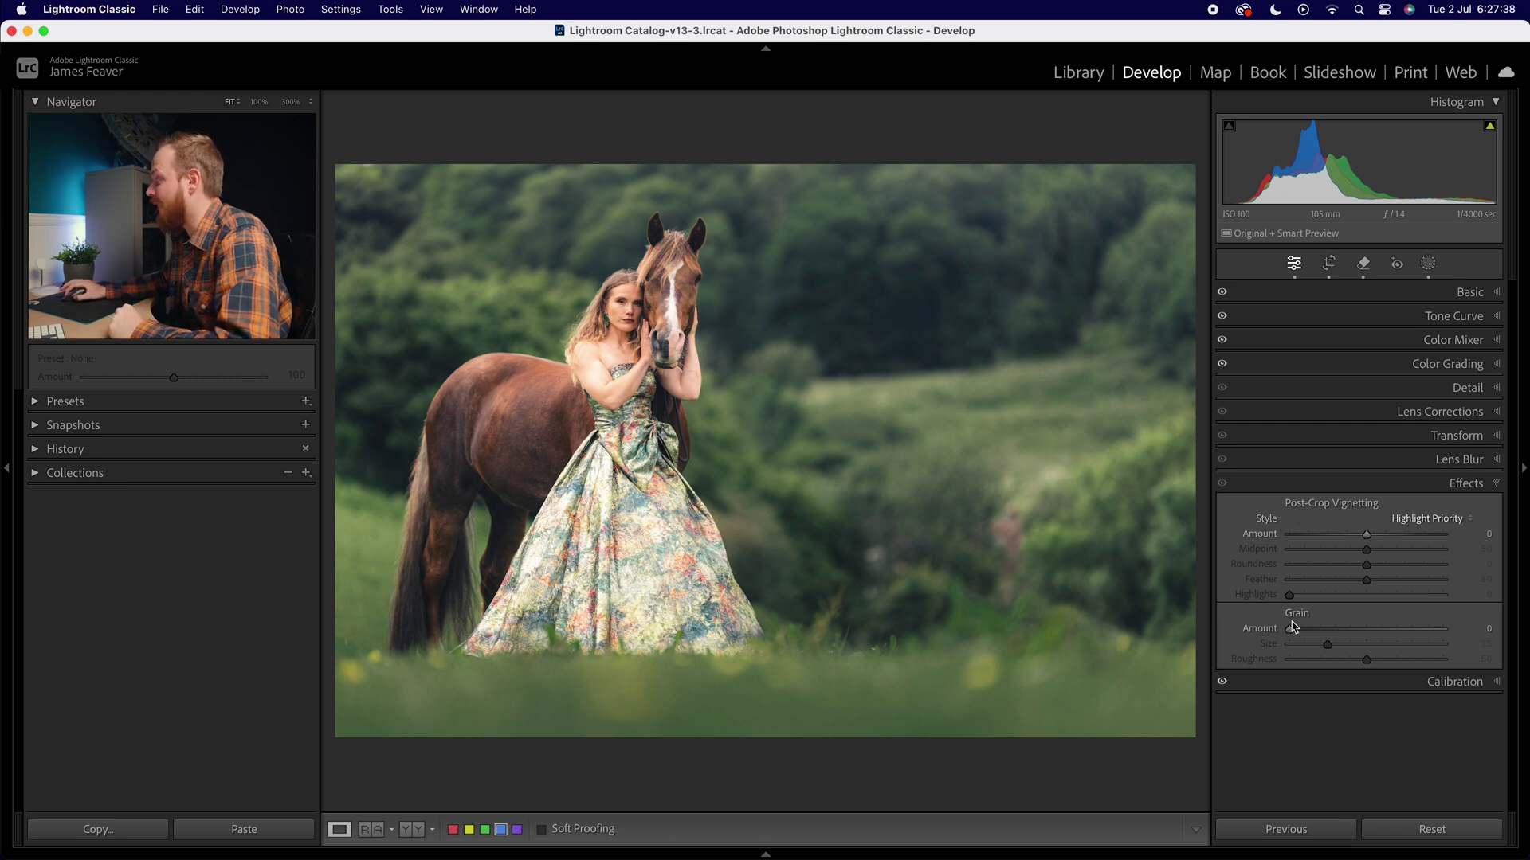
left_click_drag(1367, 539, 1350, 542)
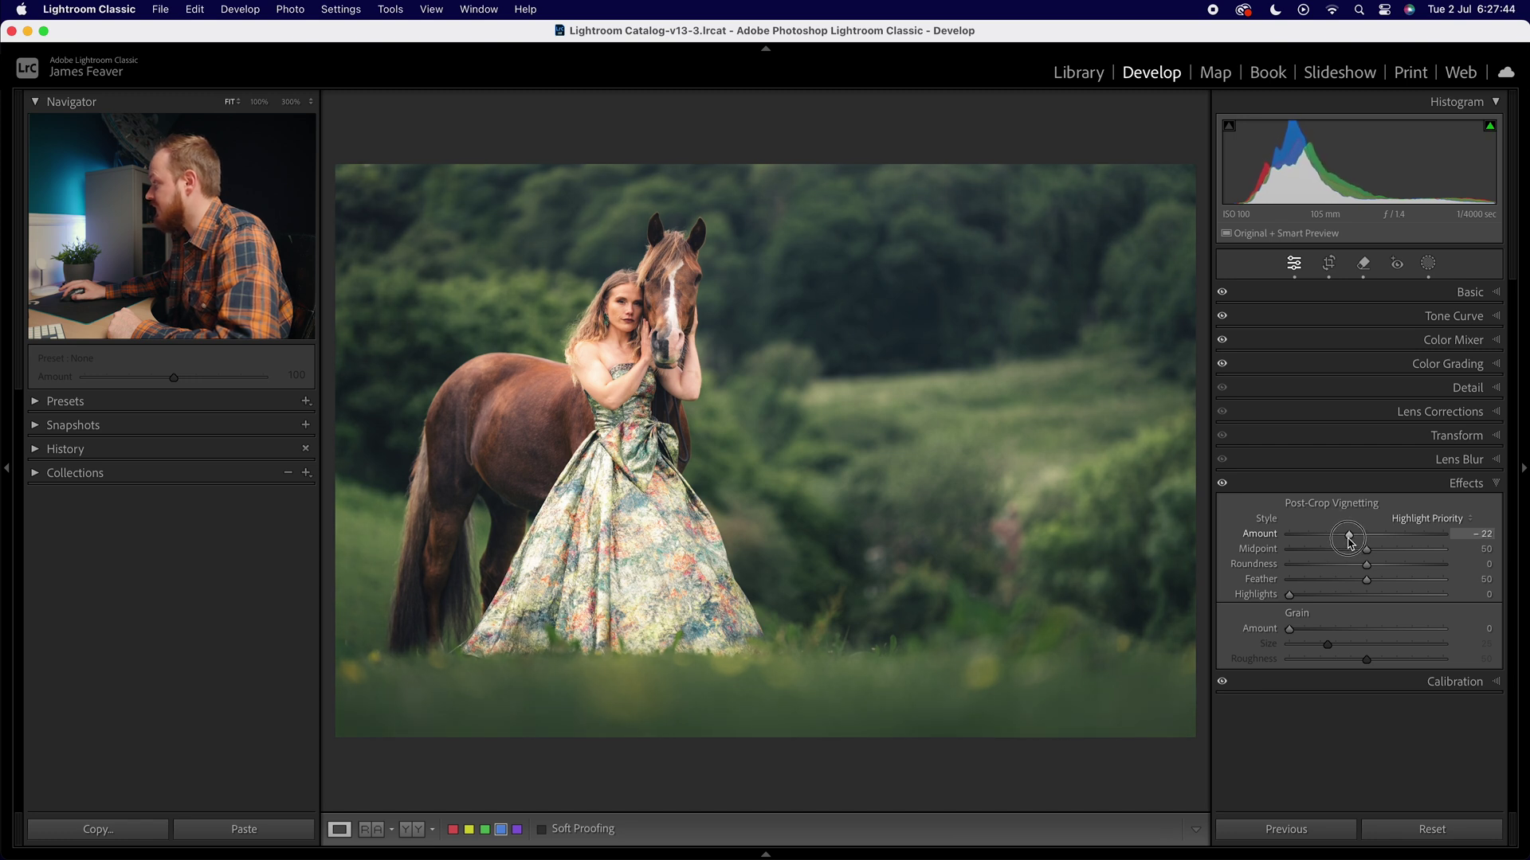
left_click(1463, 534)
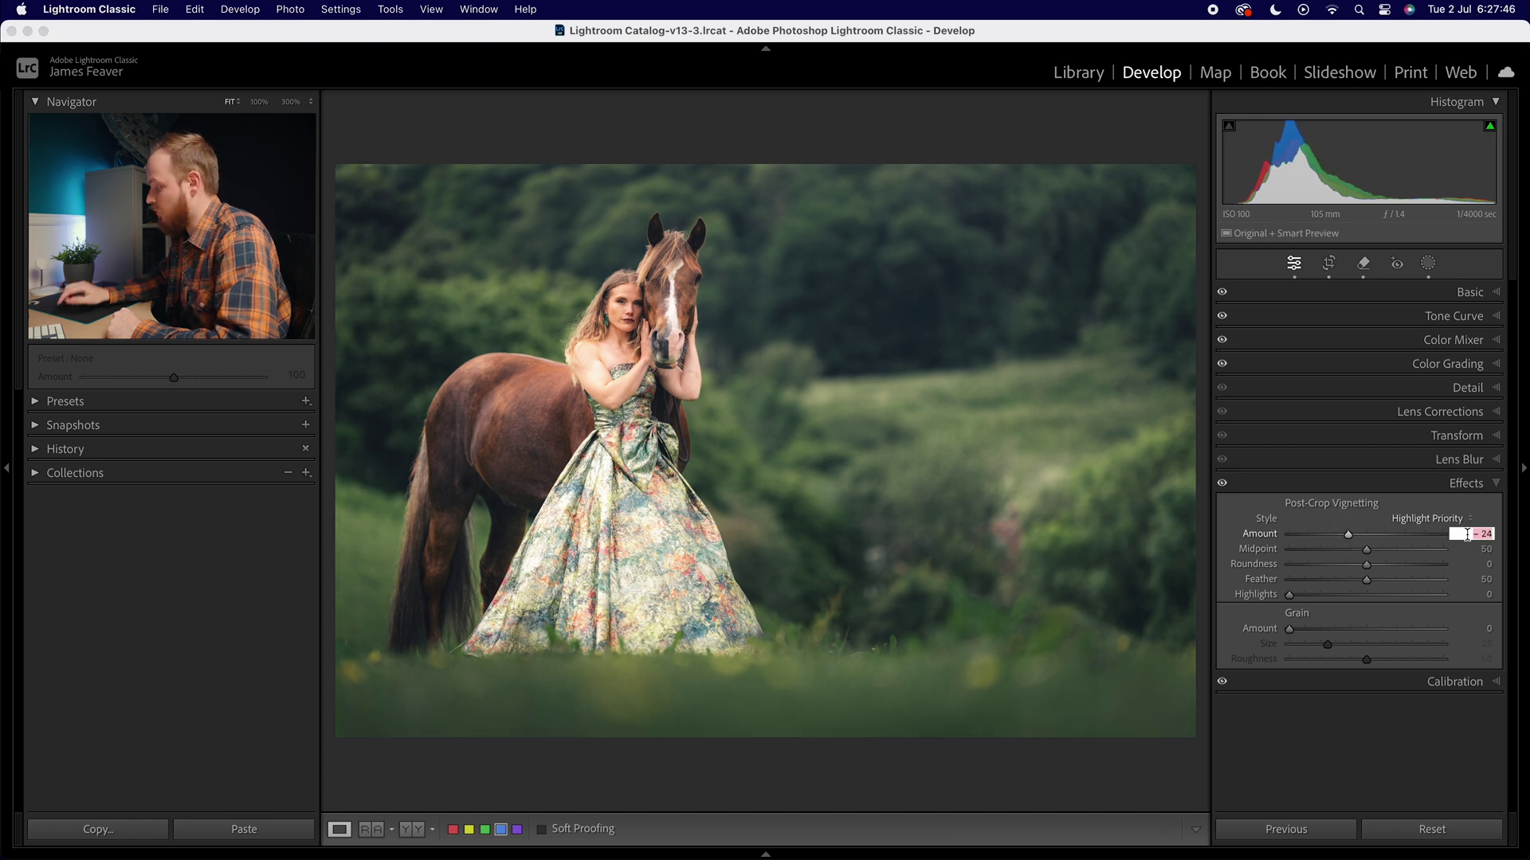
type("-25")
key("Return")
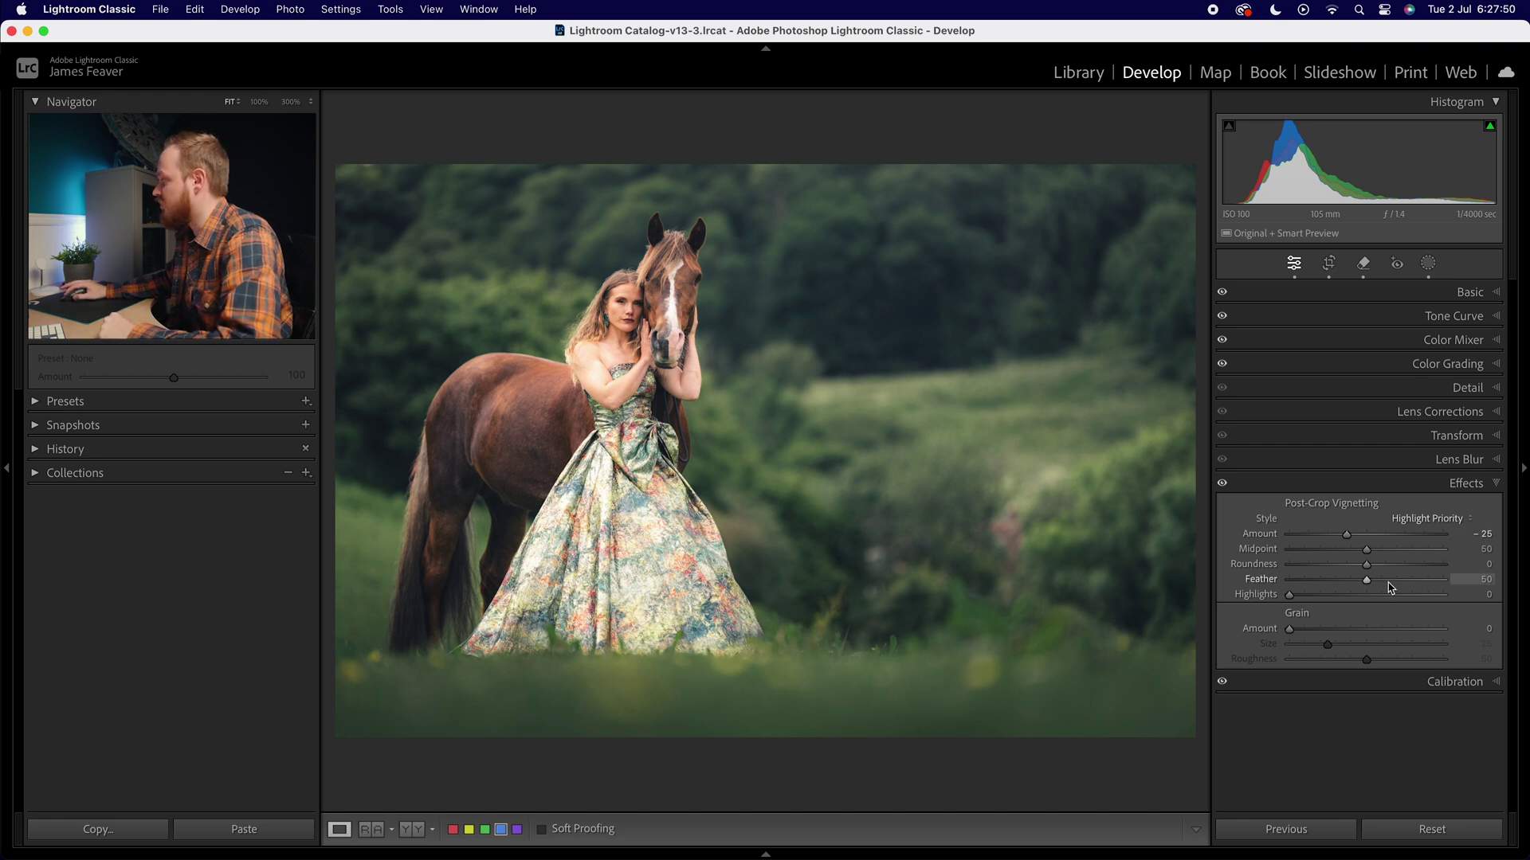
left_click_drag(1369, 587, 1455, 590)
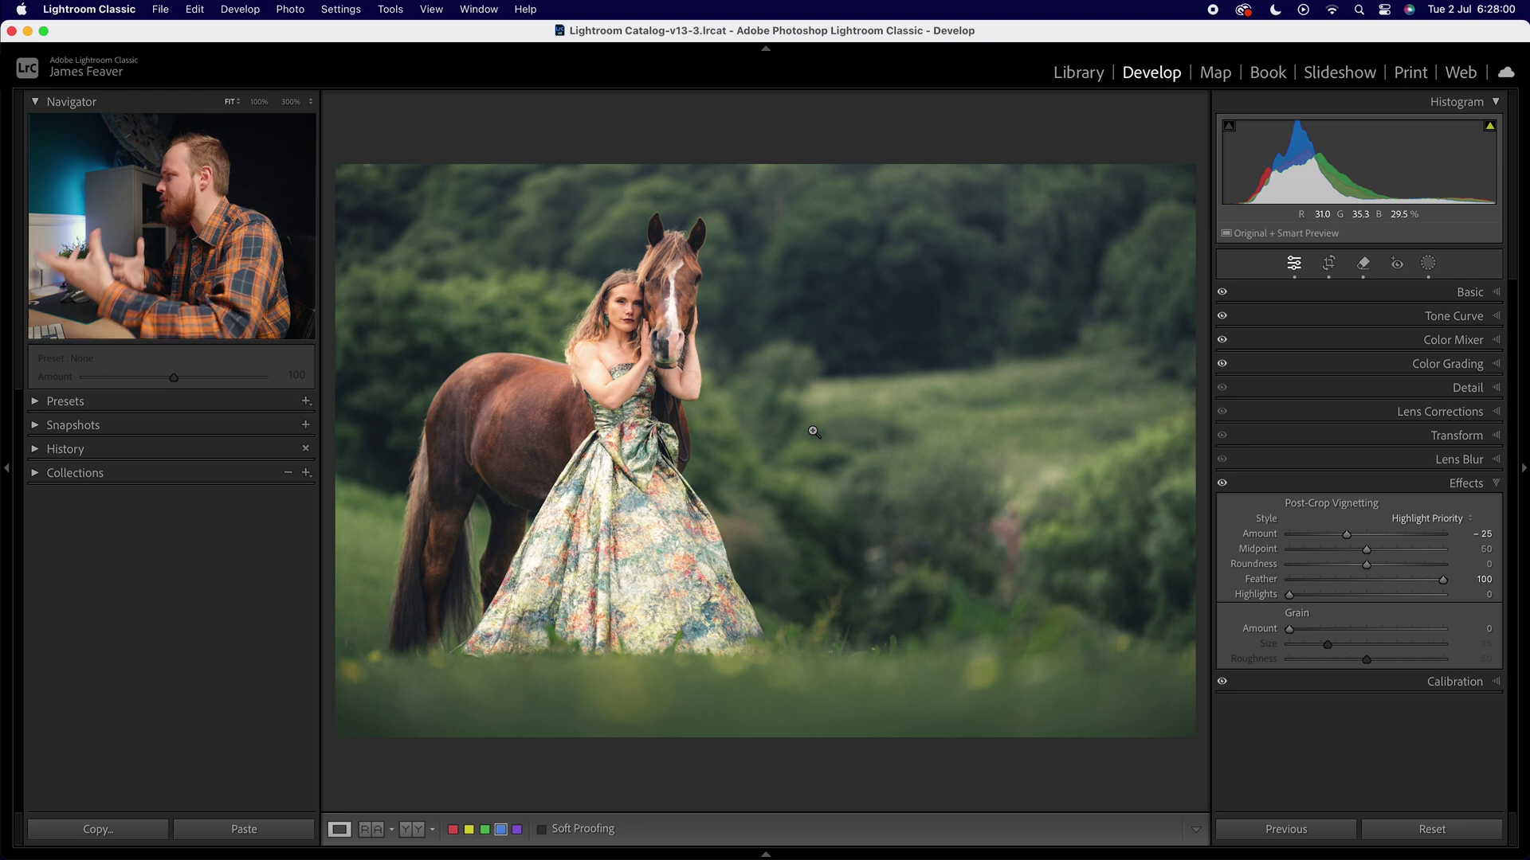
Add film grain with Amount 25, Size 20, and Roughness 30, judging it at 100% on the woman and horse.
left_click(650, 295)
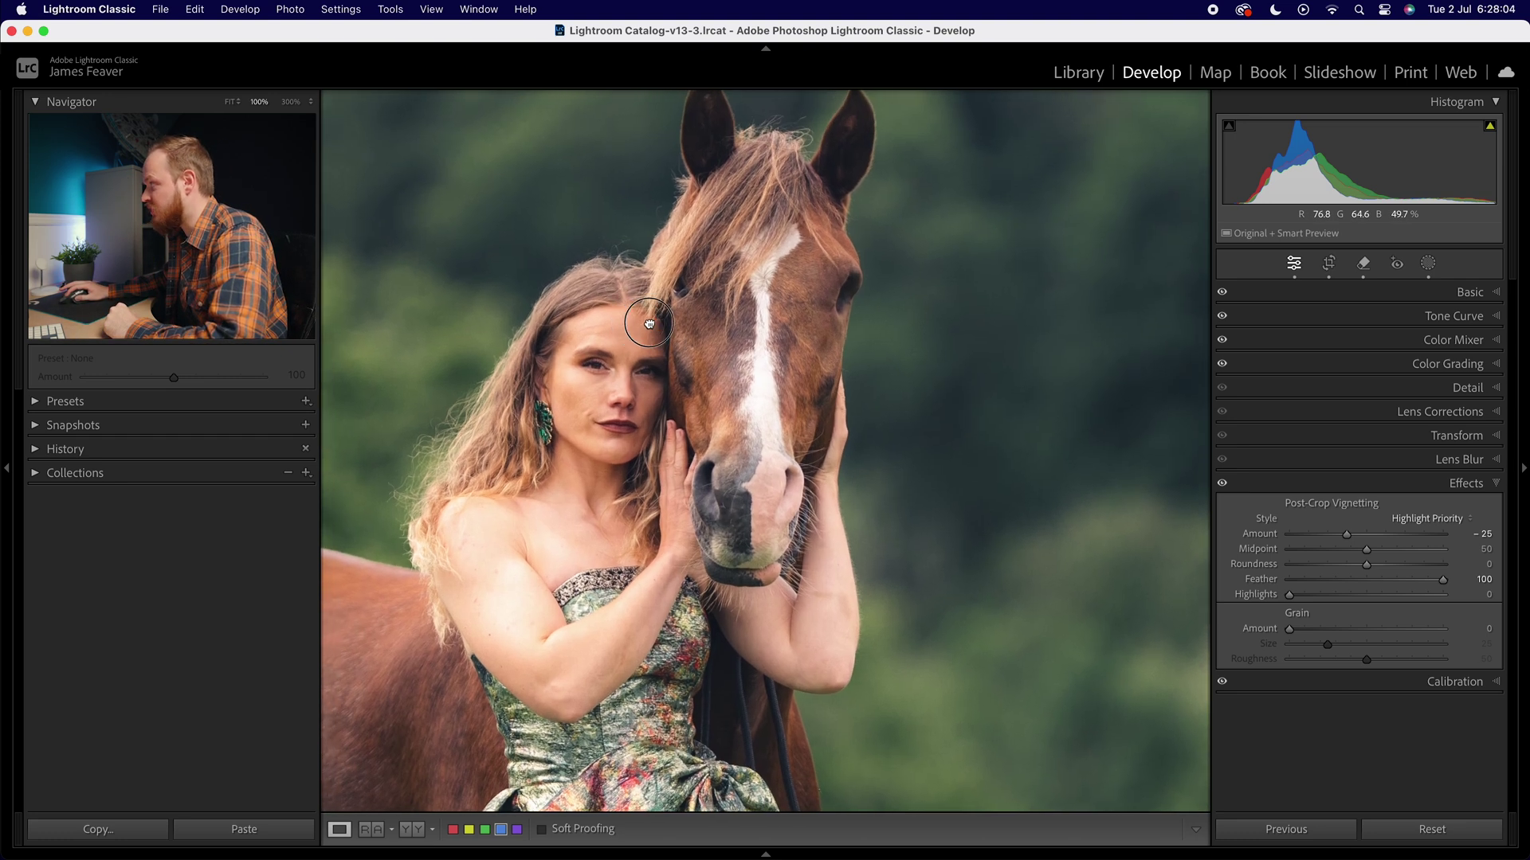
left_click_drag(658, 343, 708, 370)
left_click_drag(920, 602, 949, 589)
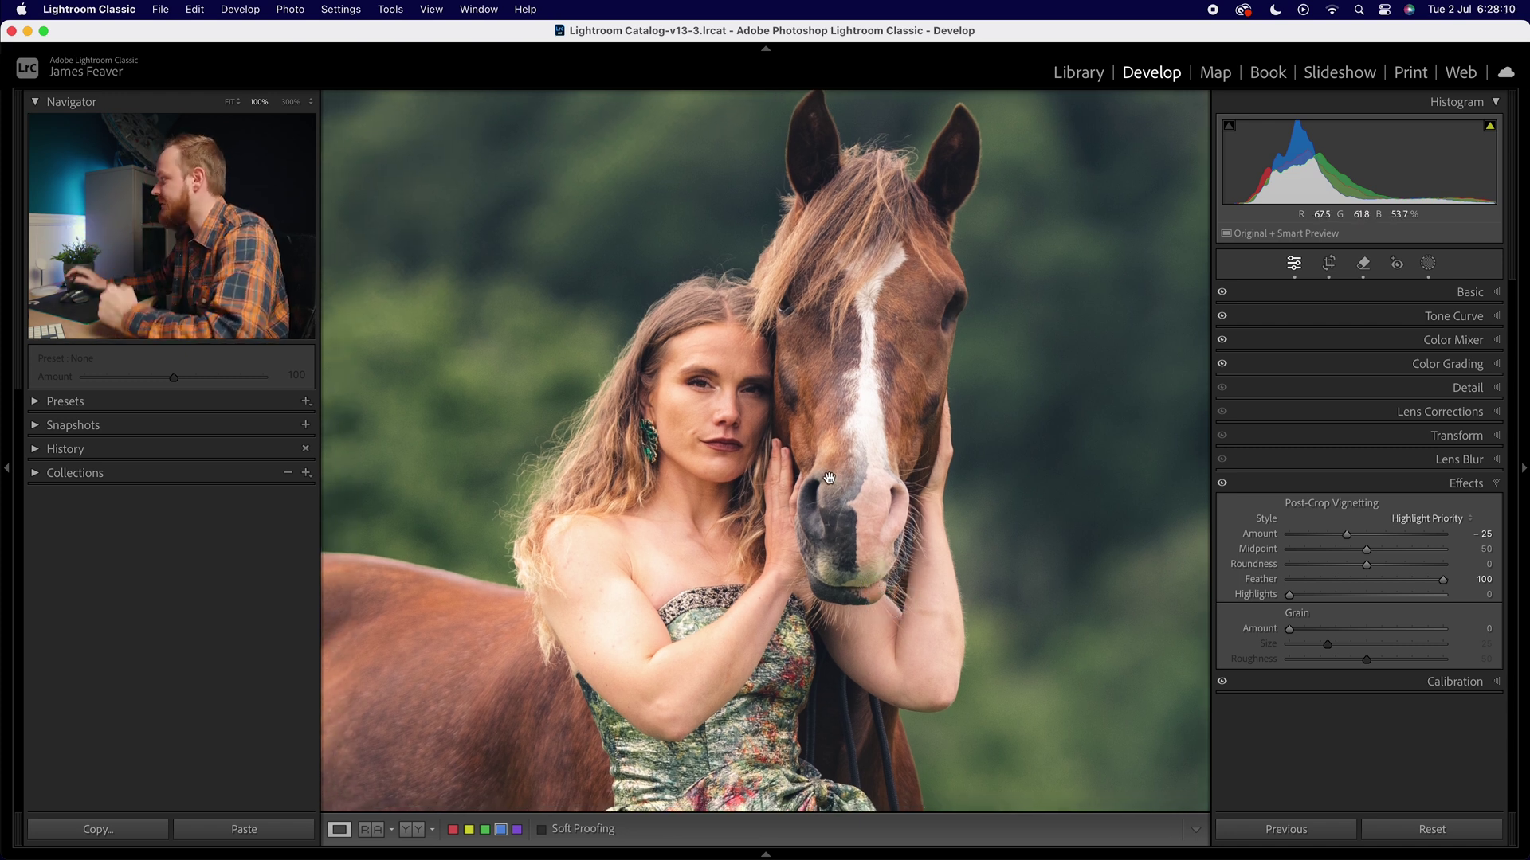
mouse_move(1291, 632)
left_mouse_down()
mouse_move(1297, 657)
mouse_move(1322, 662)
mouse_move(1293, 668)
mouse_move(1313, 632)
left_mouse_up()
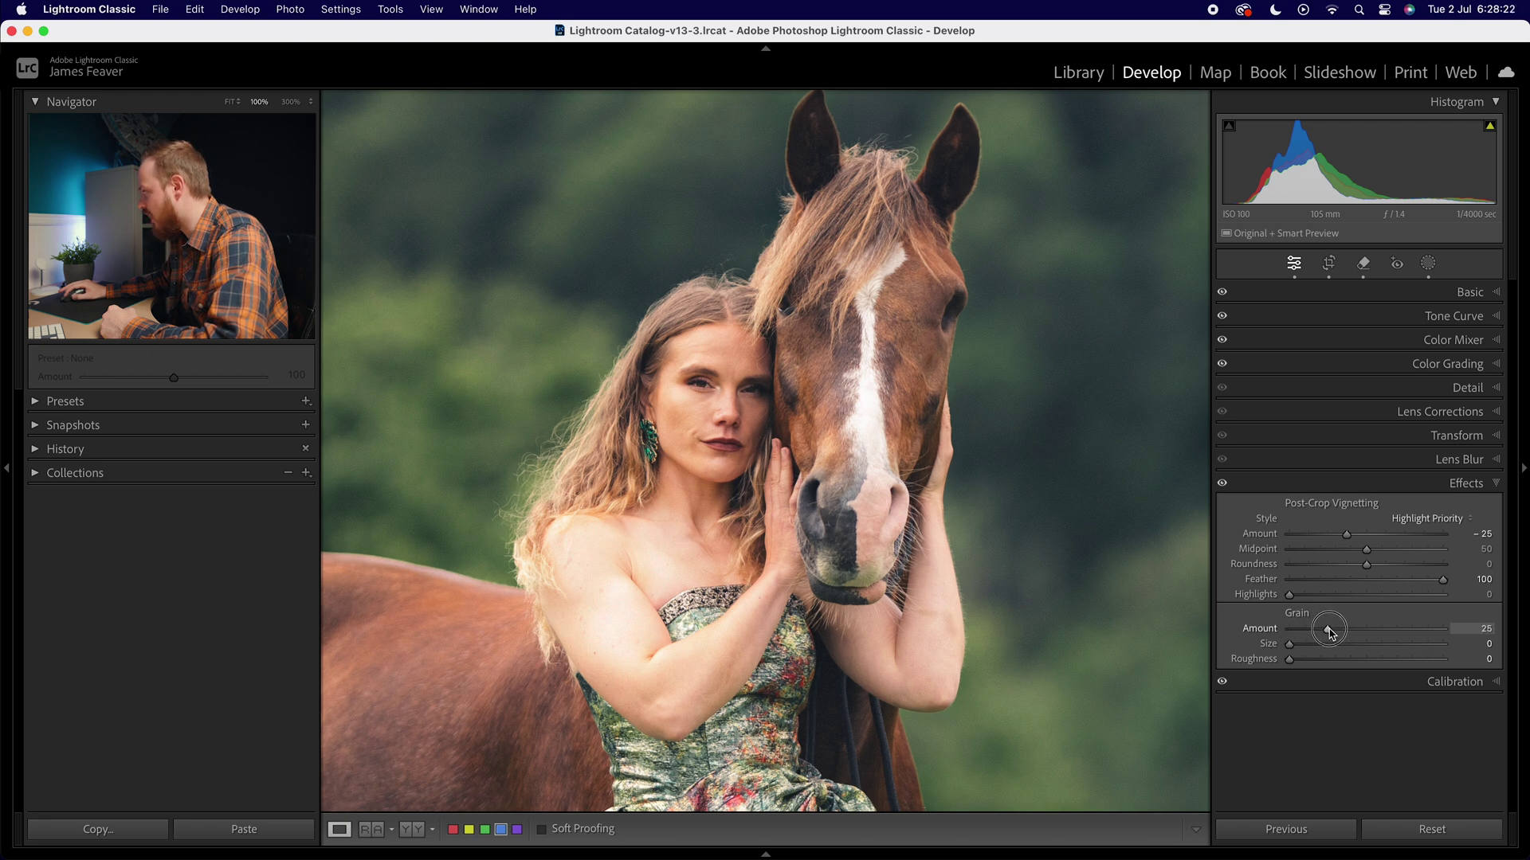
left_click_drag(1289, 644, 1294, 645)
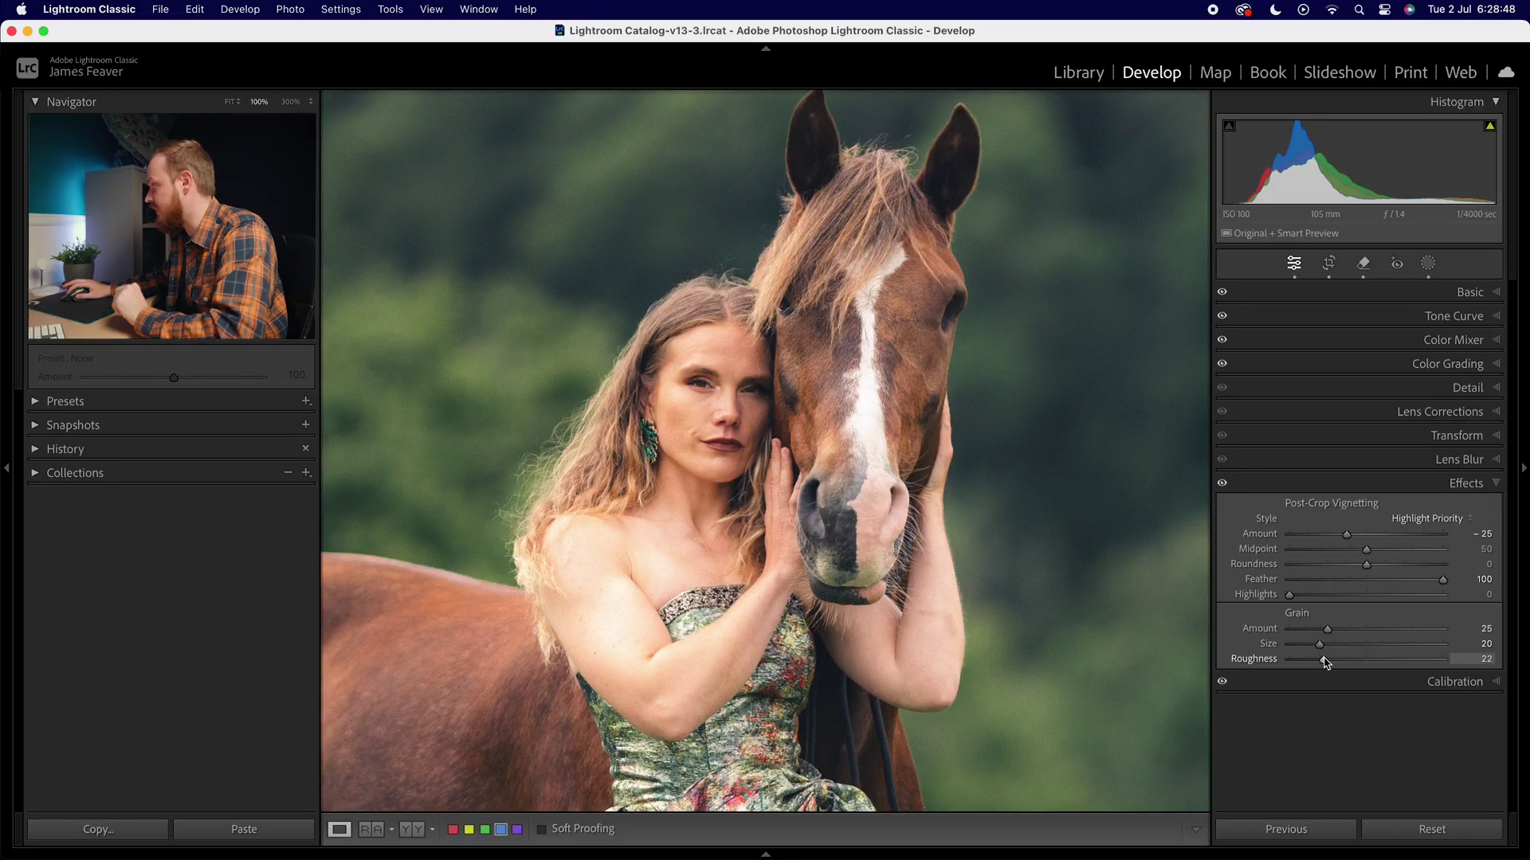
left_click_drag(1325, 663, 1334, 664)
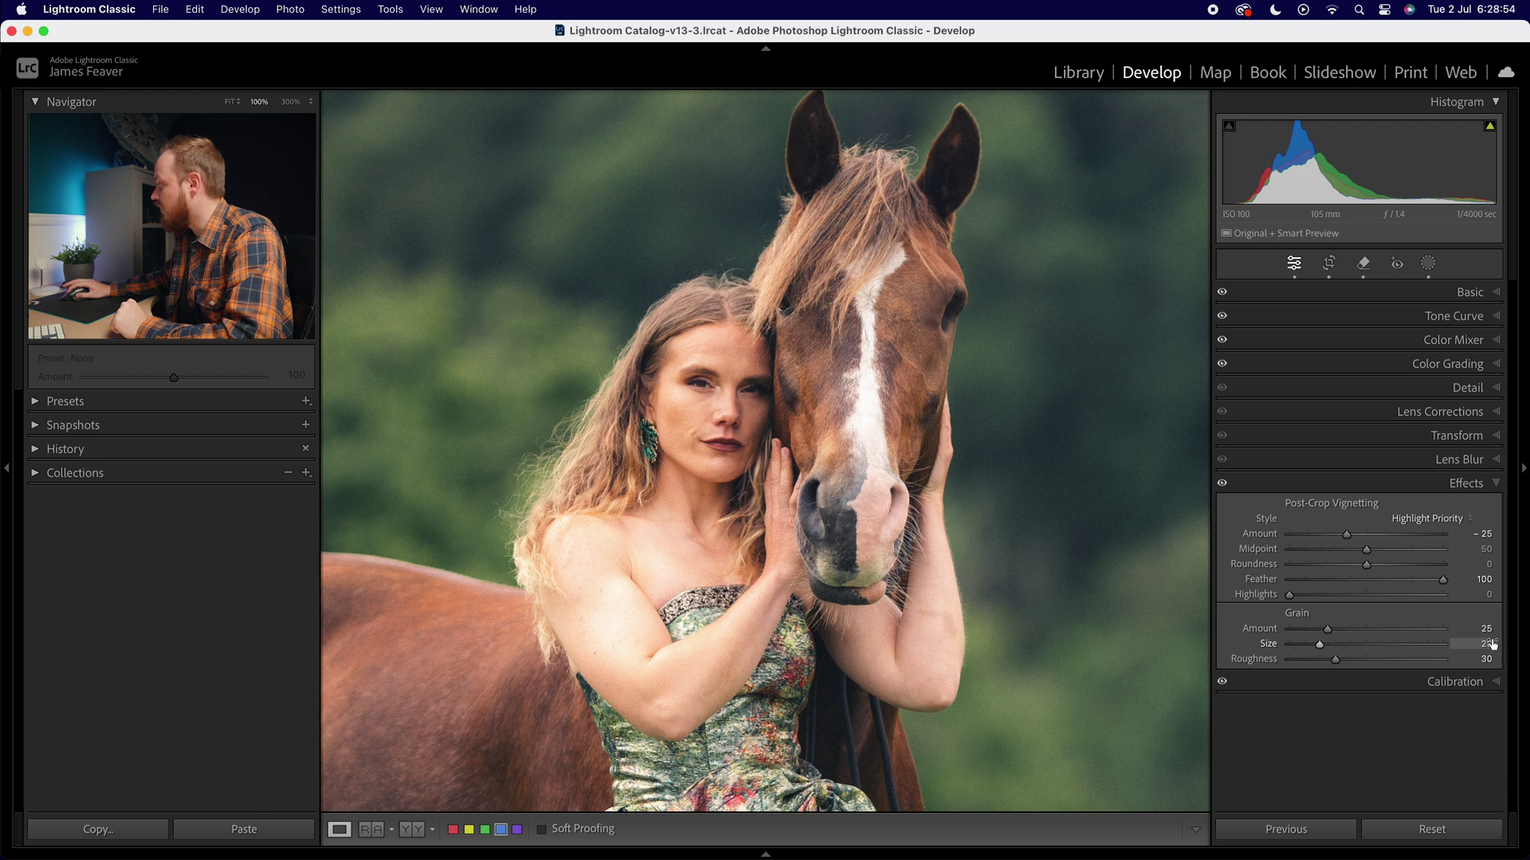
Compare the whole edited photo with its unedited version, ending on the edited version.
left_click(574, 477)
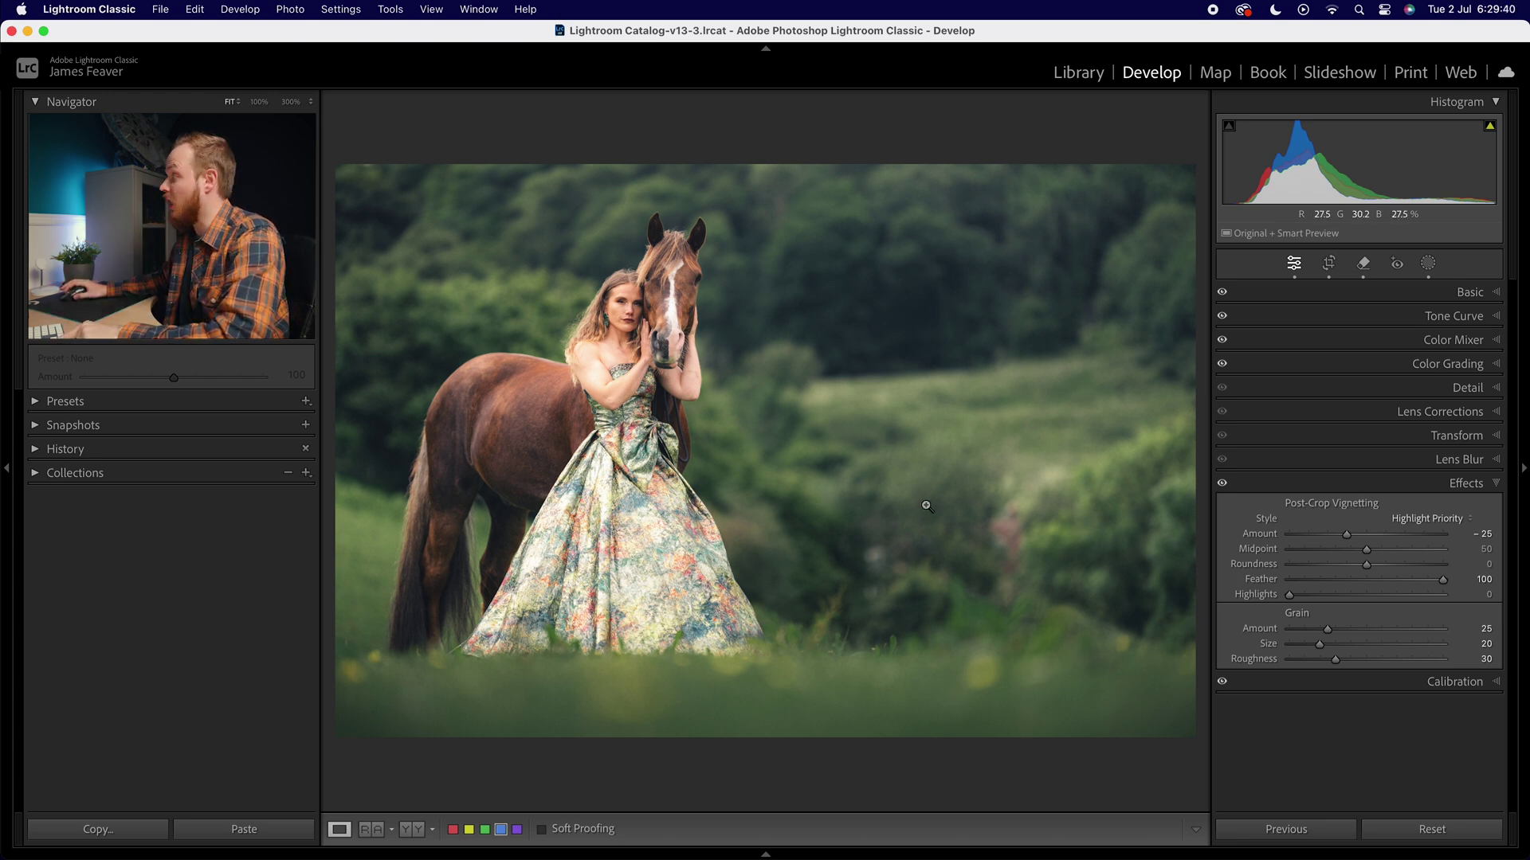
key("backslash")
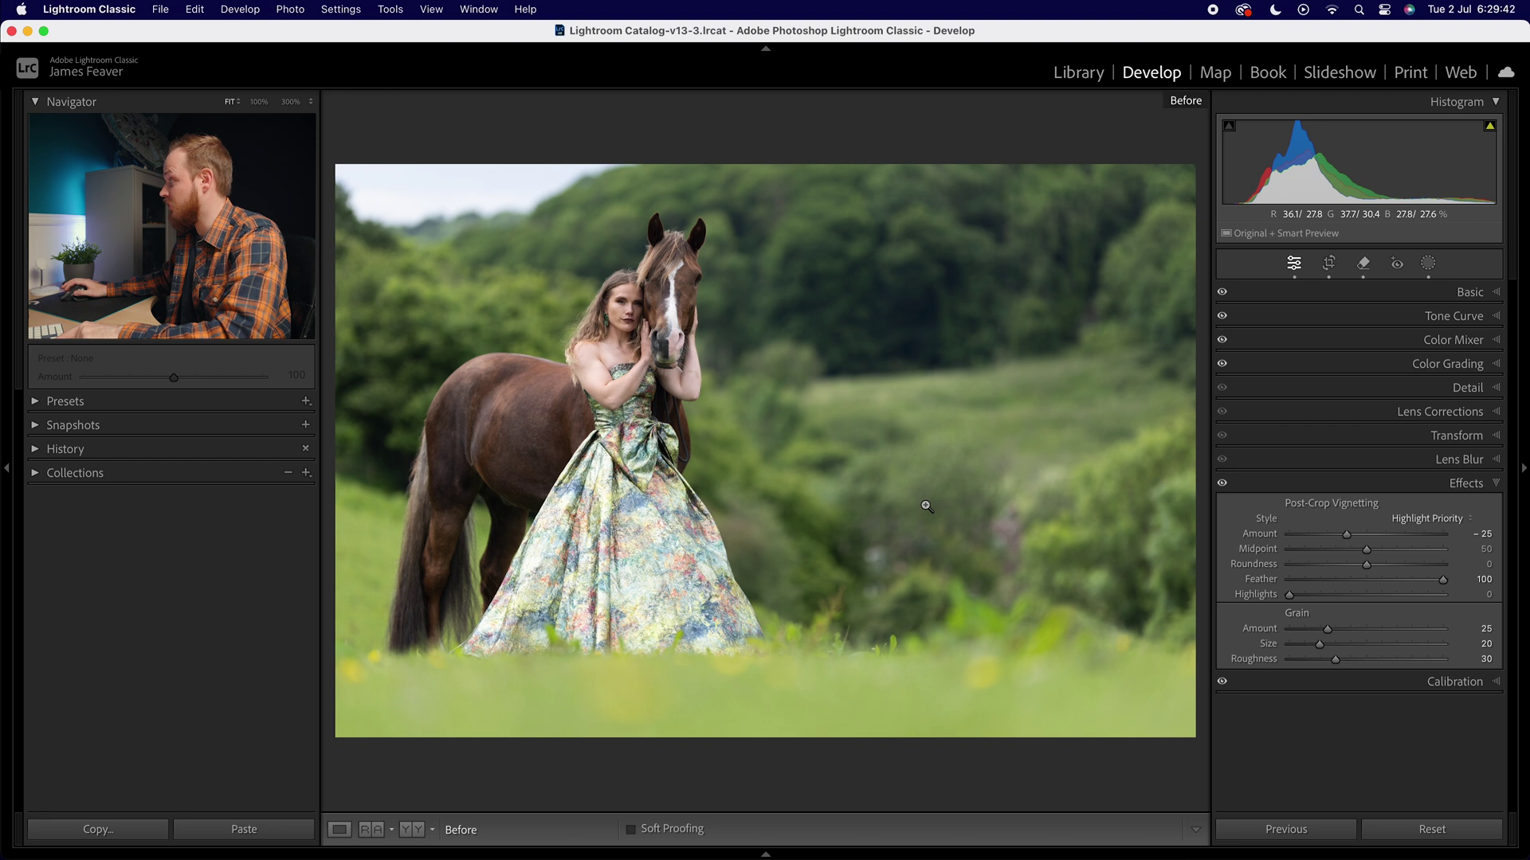
key("backslash")
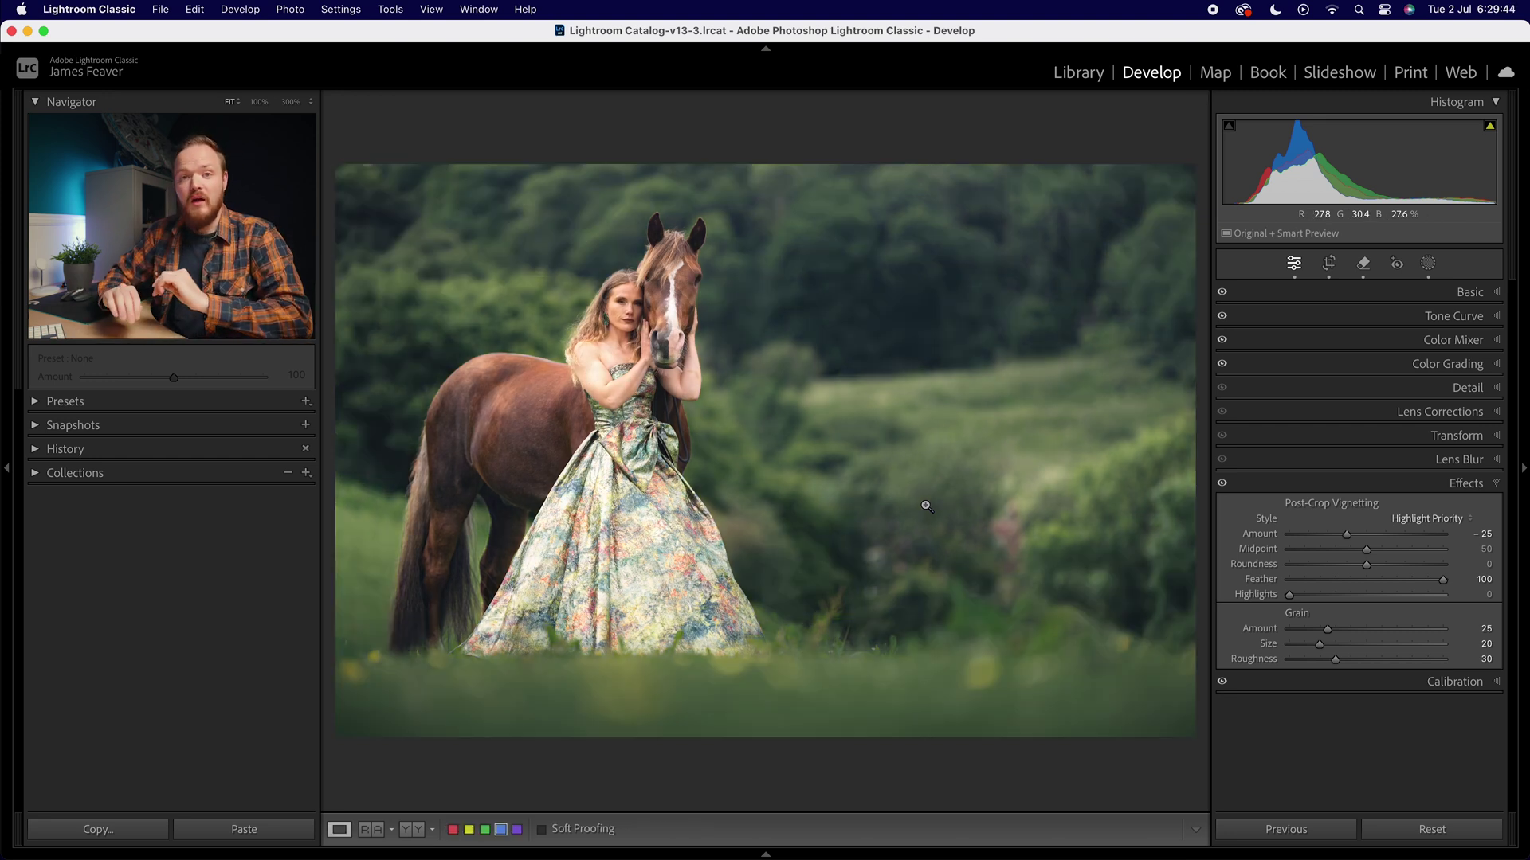